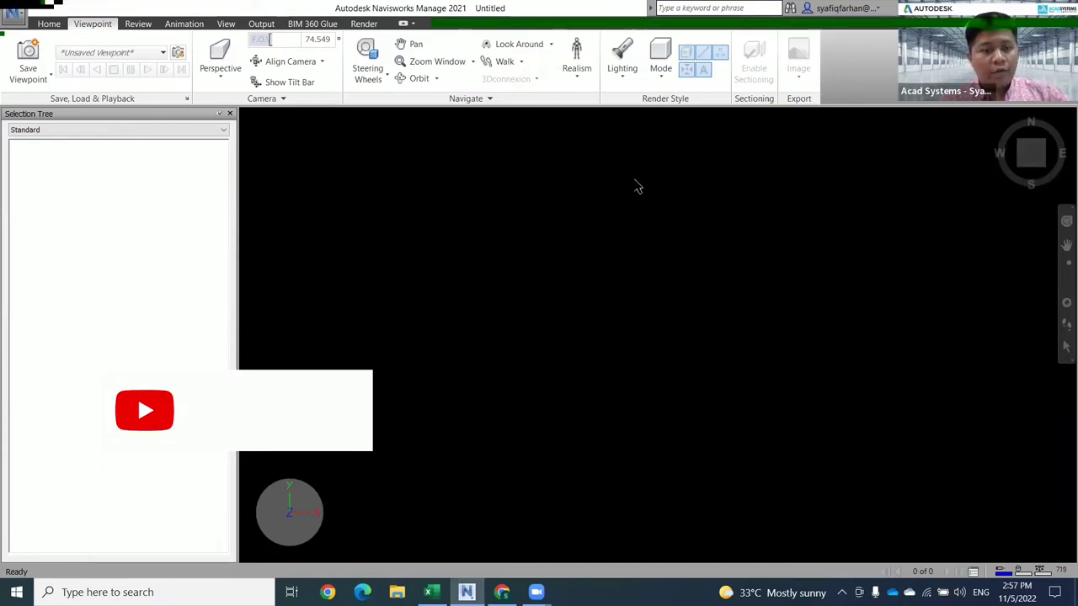
Switch to the browser and look over the Naviswork for Beginner event page, dismissing the customer review popup.
key(alt+Tab)
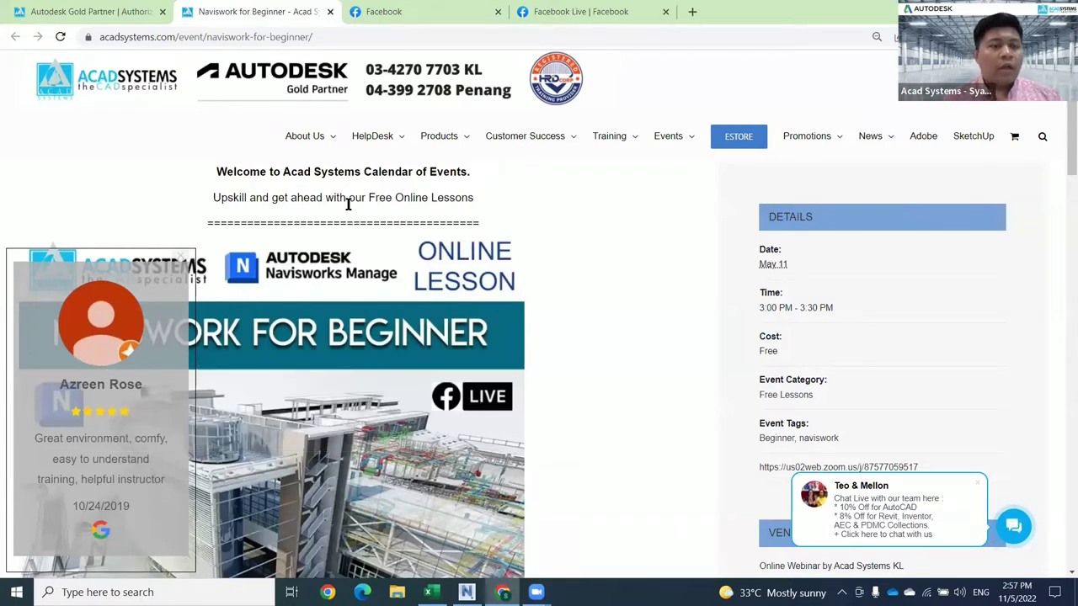
scroll(320, 354, down, 2)
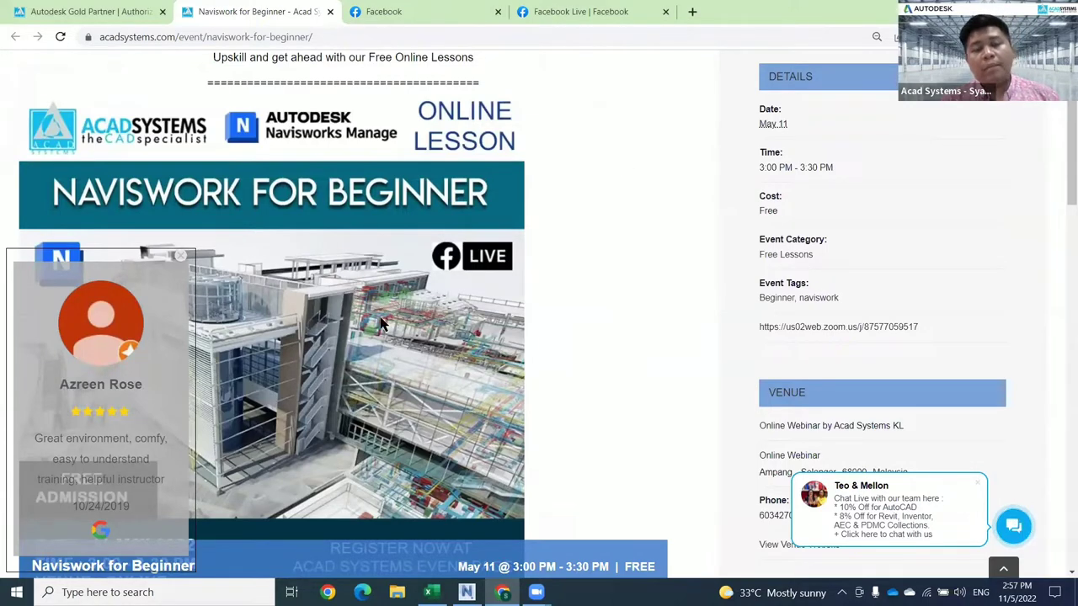
click(180, 256)
scroll(505, 438, down, 3)
scroll(520, 443, up, 3)
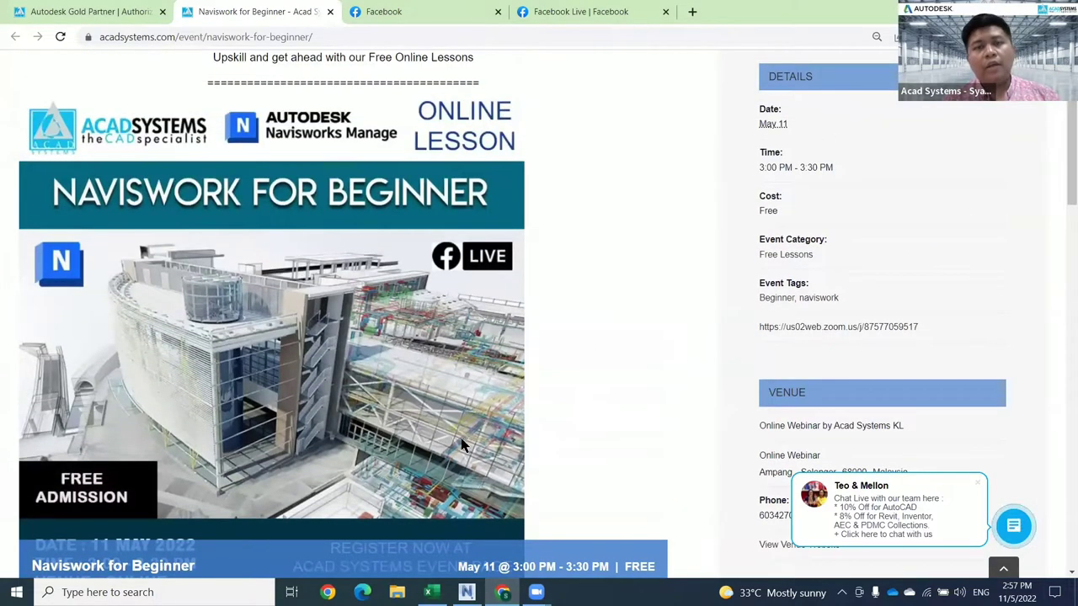
scroll(455, 433, up, 2)
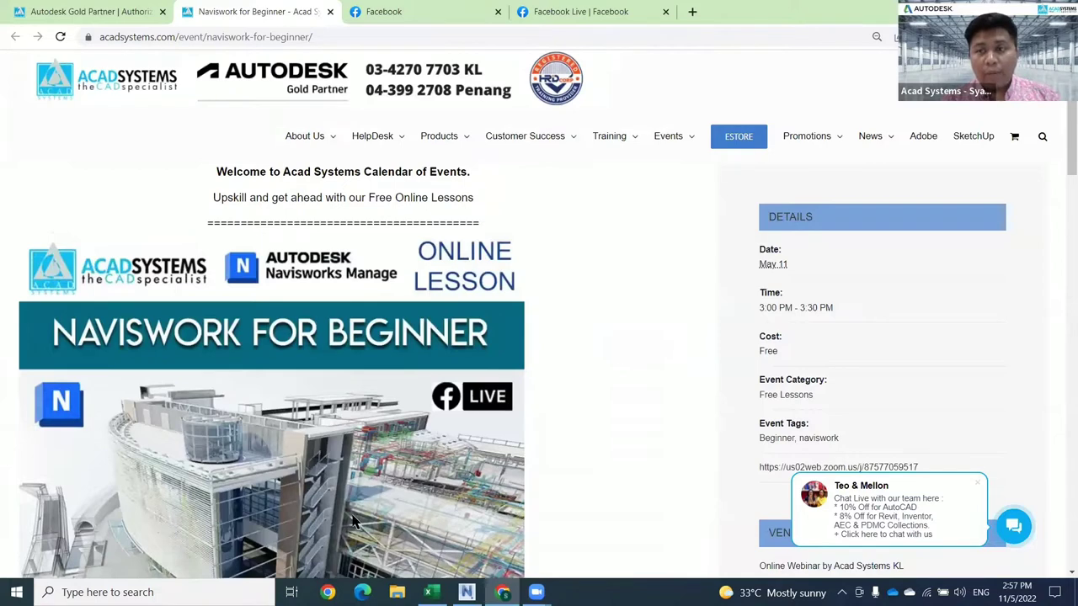
Look through the Acad Systems home page, including its Autodesk promotions, news, product and contact sections.
click(104, 16)
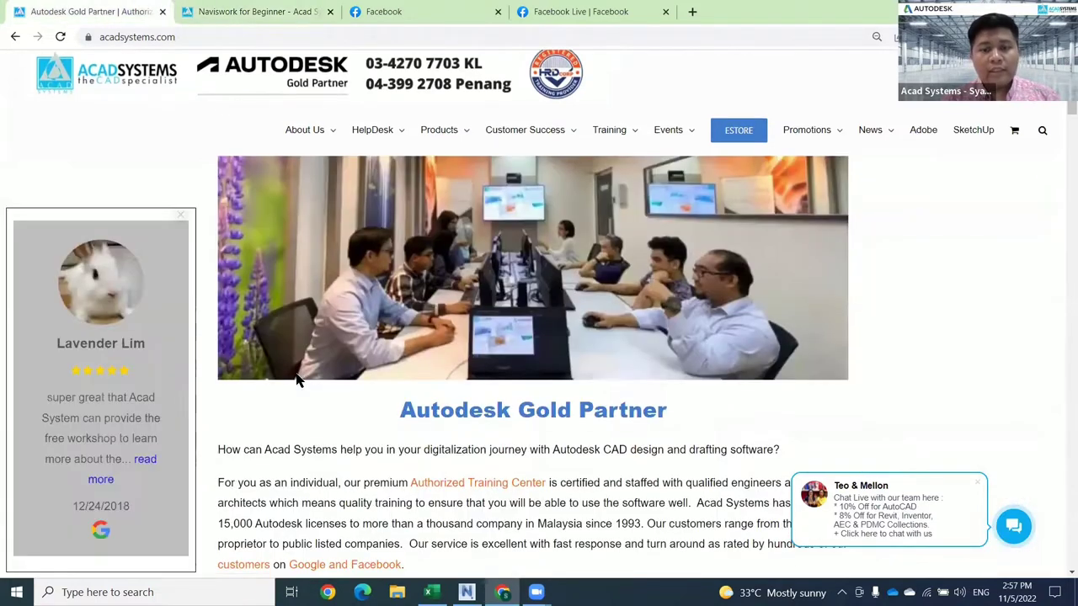
scroll(298, 377, down, 3)
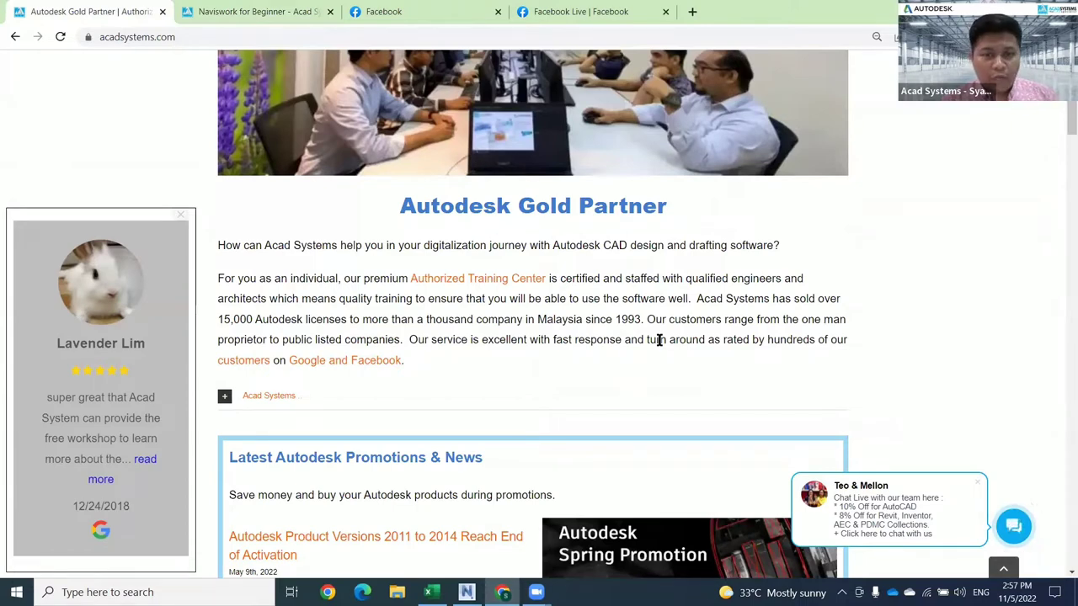
scroll(657, 339, down, 3)
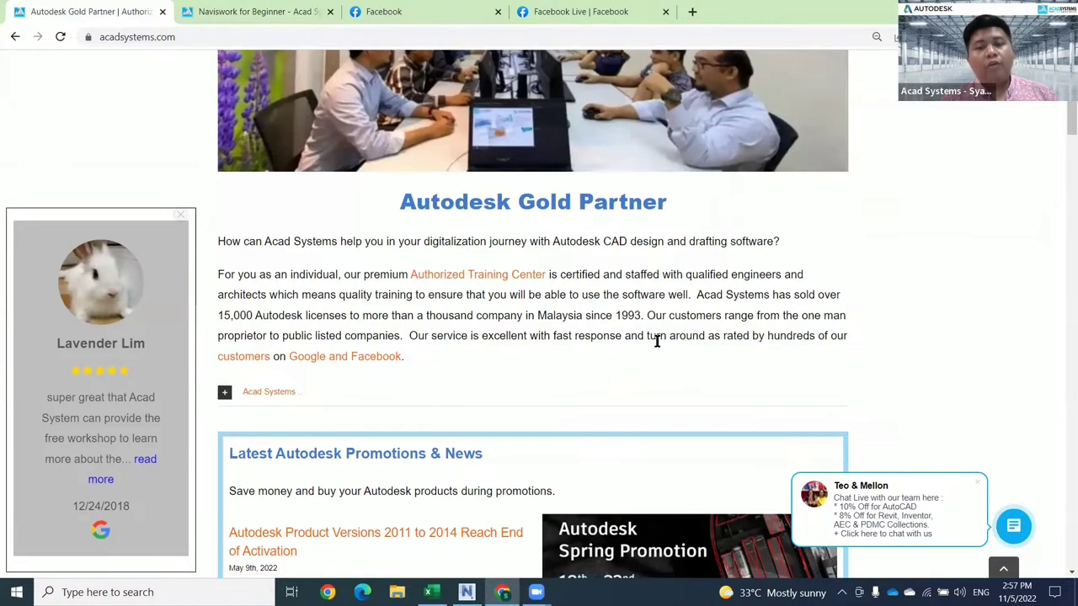
scroll(531, 444, down, 2)
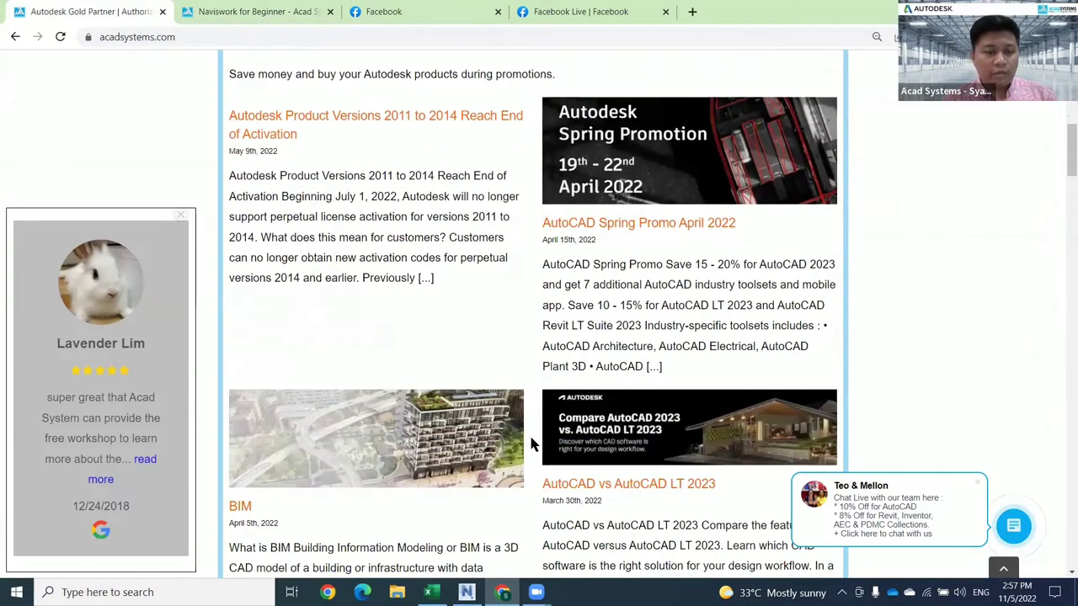
scroll(530, 444, down, 3)
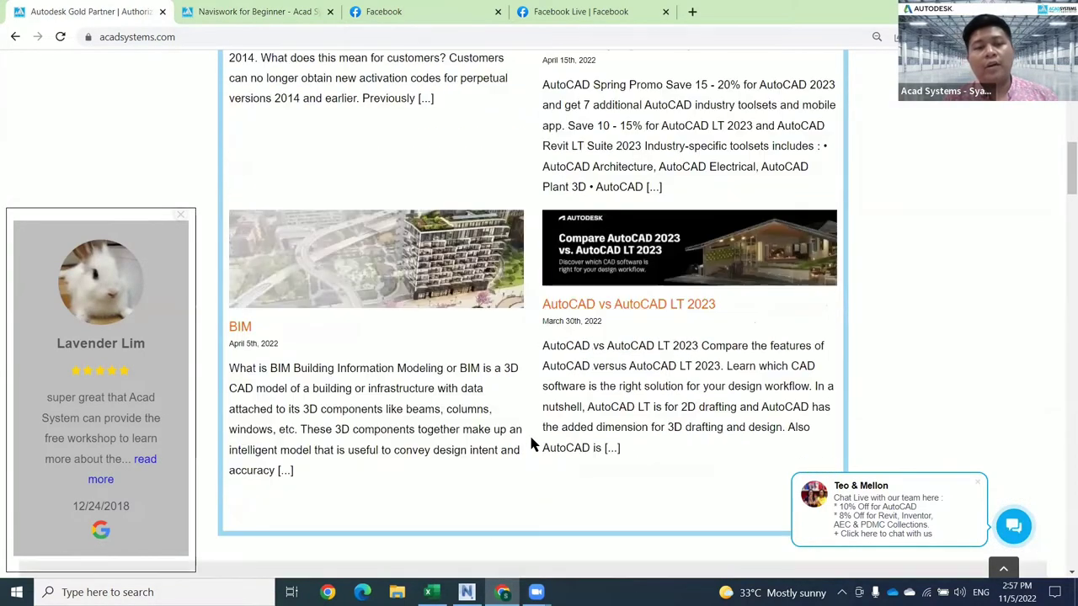
scroll(487, 455, down, 1)
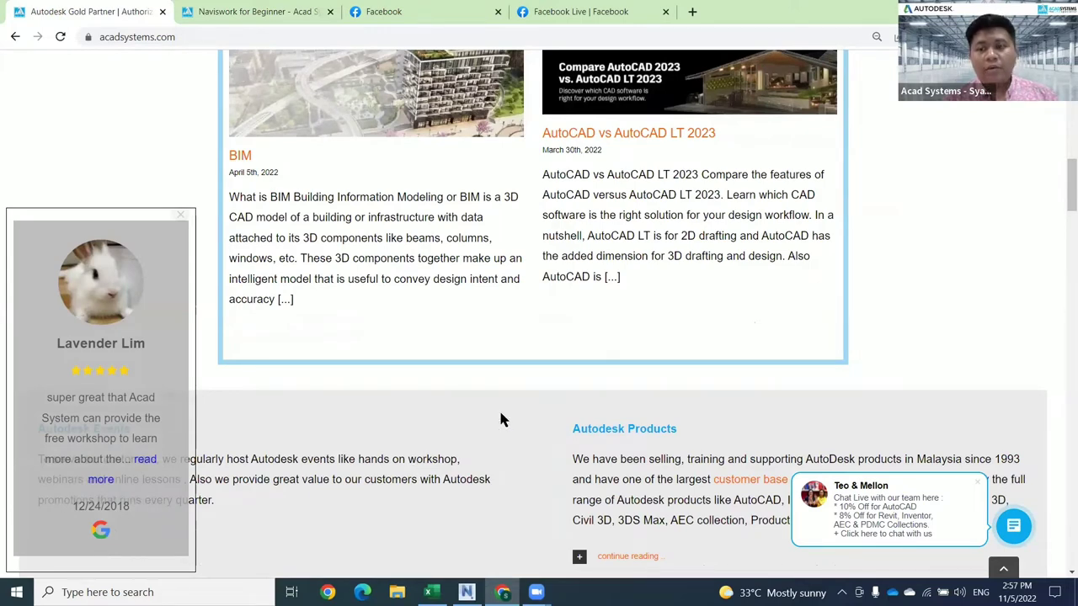
scroll(729, 365, down, 7)
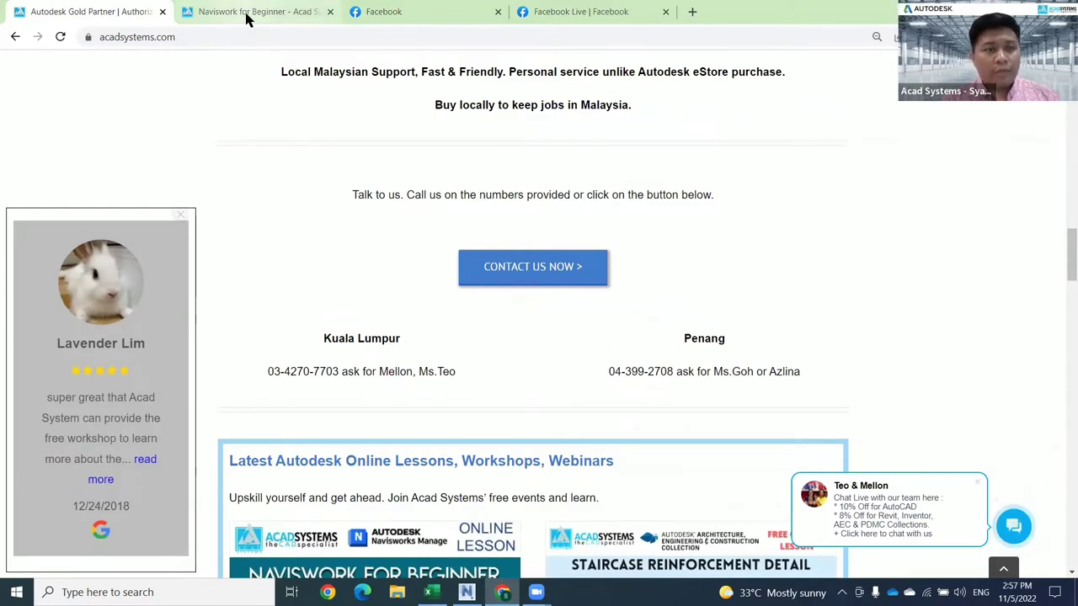
Read the Naviswork for Beginner event page's description of the software and its purpose, highlighting the words about 3D design packages.
key(ctrl+Tab)
scroll(252, 312, down, 5)
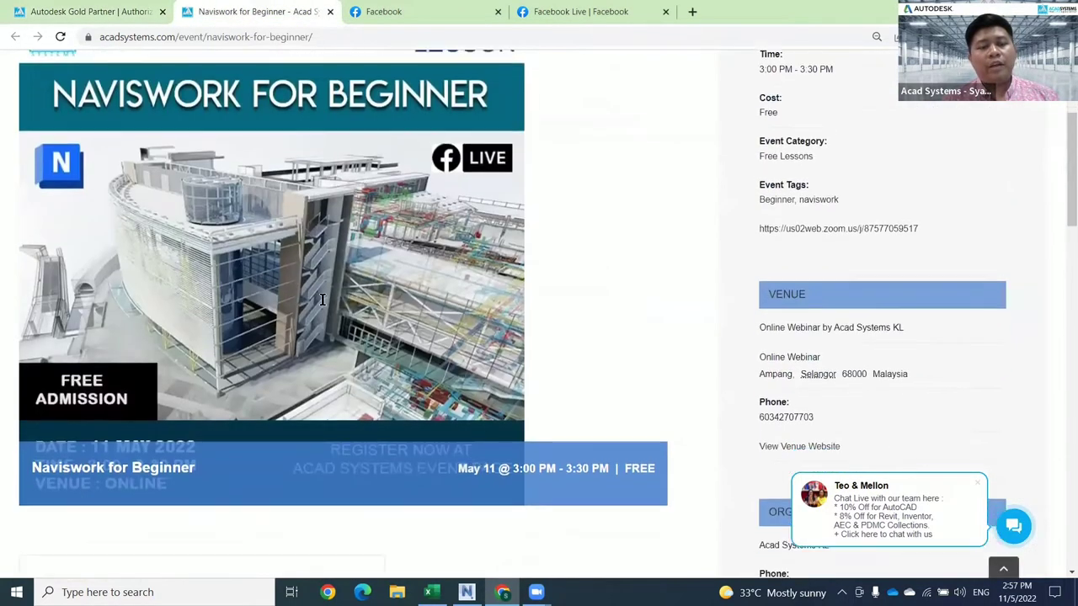
scroll(415, 300, down, 4)
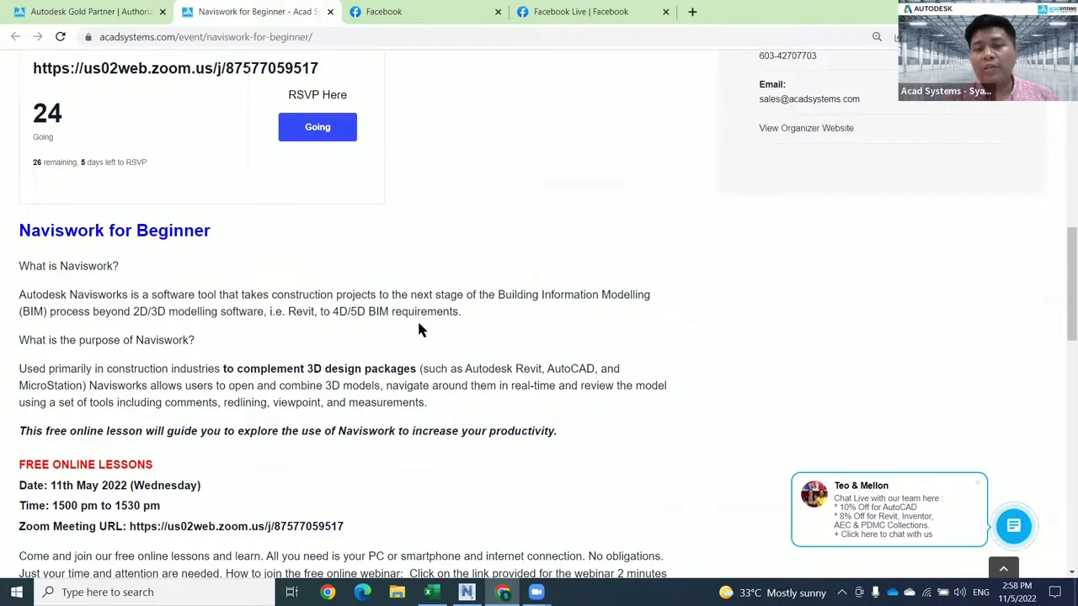
scroll(420, 330, up, 3)
scroll(420, 329, up, 3)
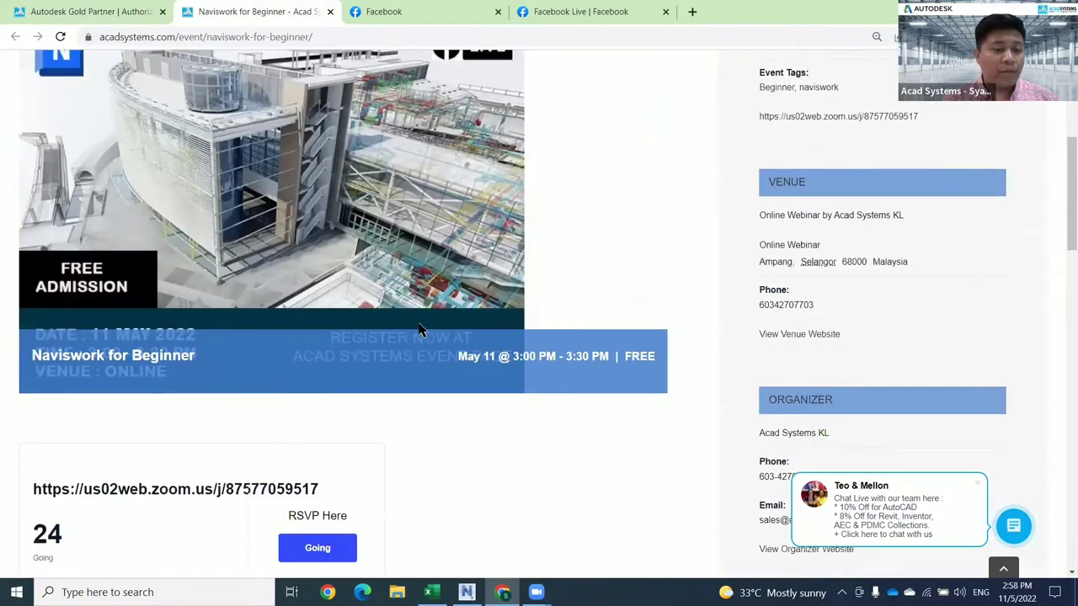
scroll(420, 330, down, 4)
scroll(420, 329, down, 3)
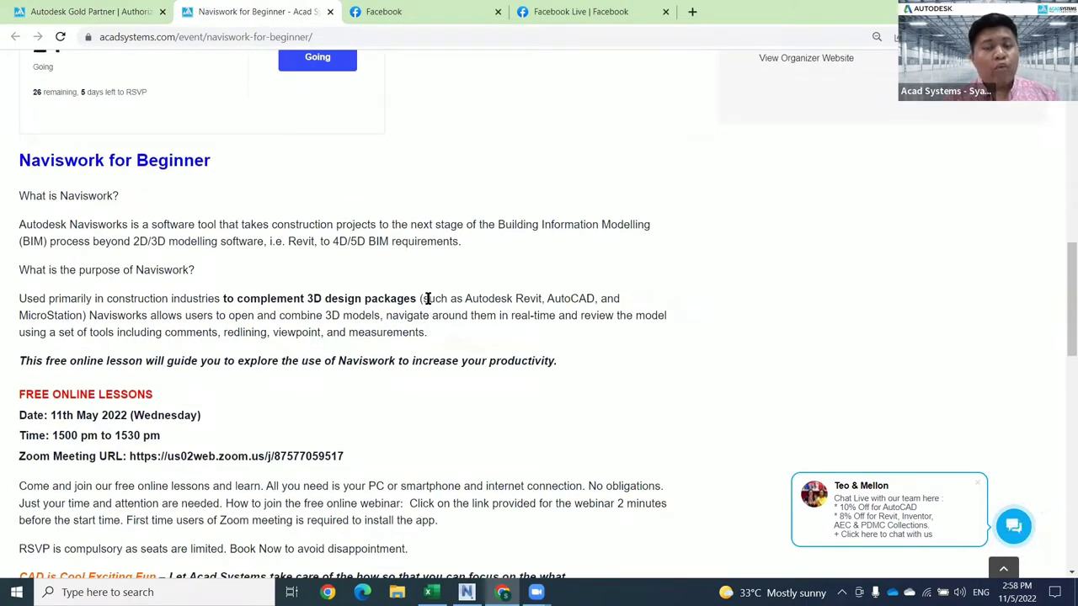
drag(214, 294, 379, 300)
click(553, 299)
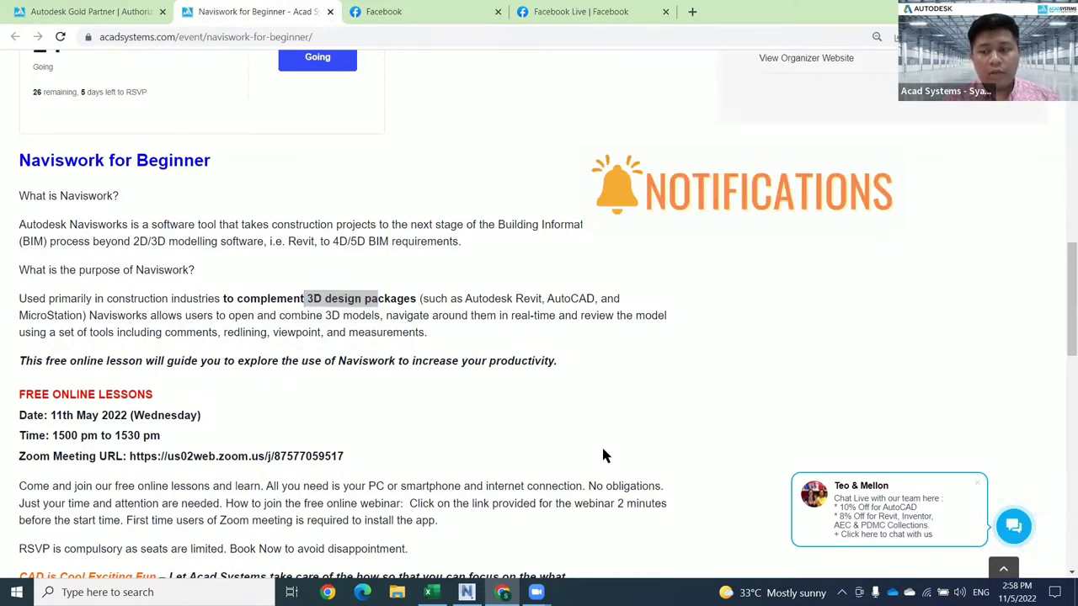
Return to Navisworks Manage, show the Home tools and narrow the Selection Tree pane slightly.
click(467, 592)
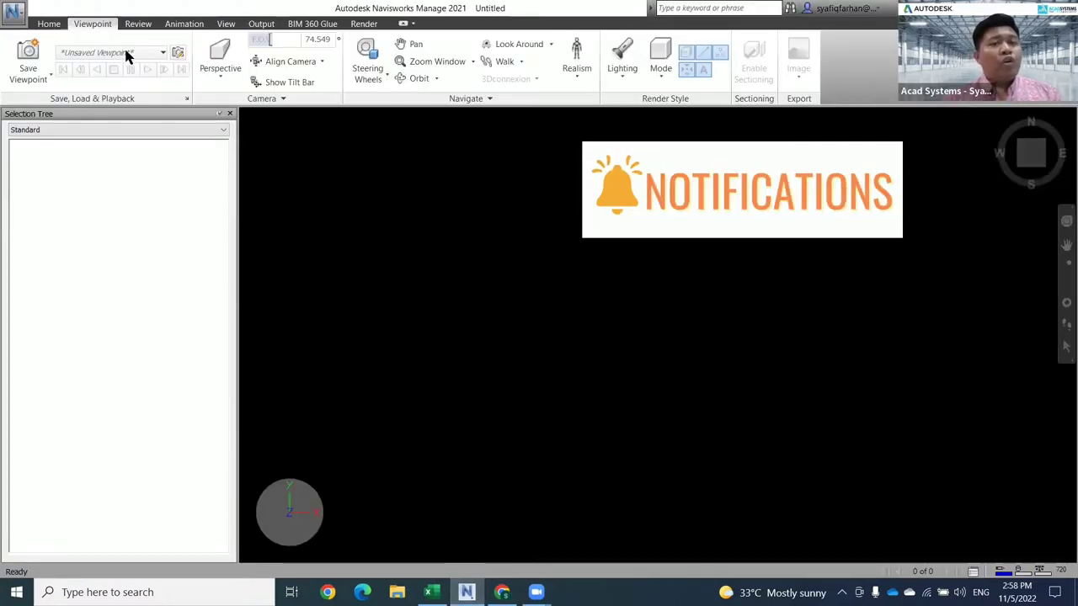
click(48, 23)
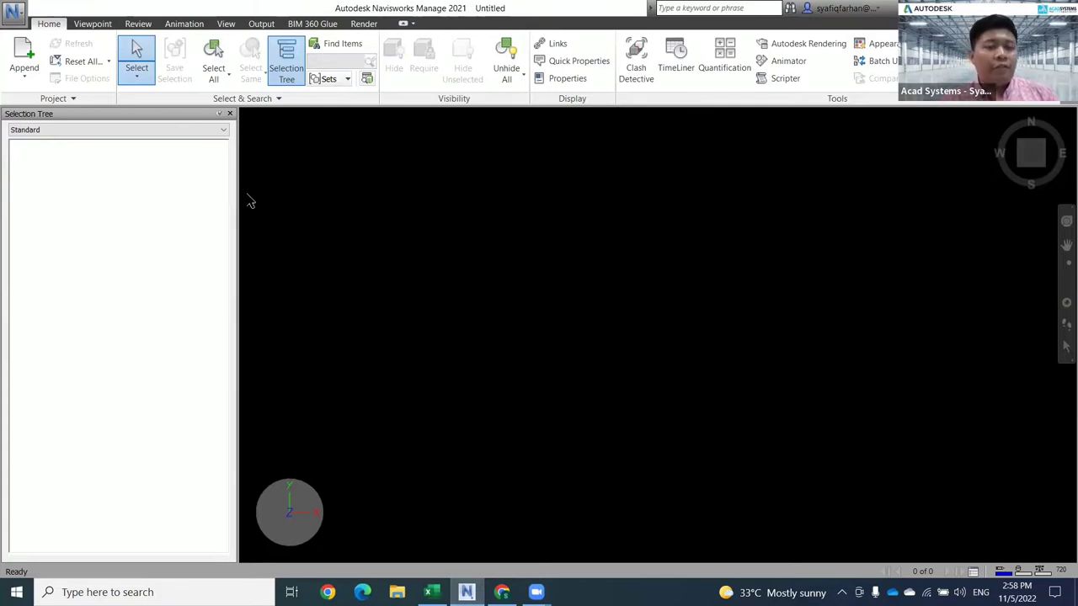
drag(231, 176, 213, 176)
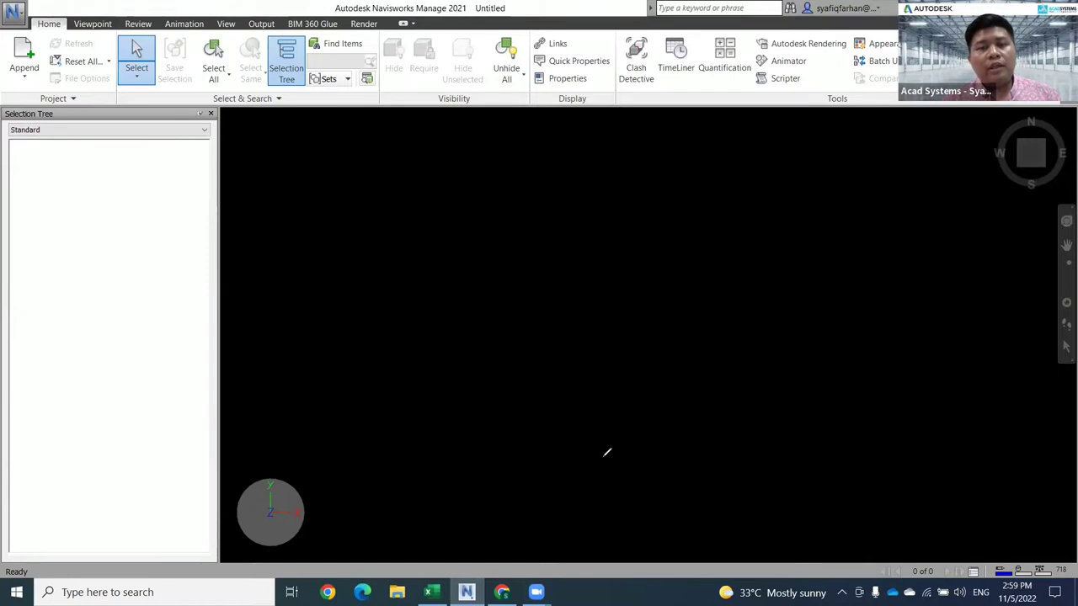
Mark the Append command with a red frame, then start Append and browse up to the Plant 3D Models folder.
mouse_move(8, 83)
mouse_down()
mouse_move(57, 84)
mouse_move(55, 28)
mouse_move(5, 38)
mouse_move(10, 79)
mouse_up()
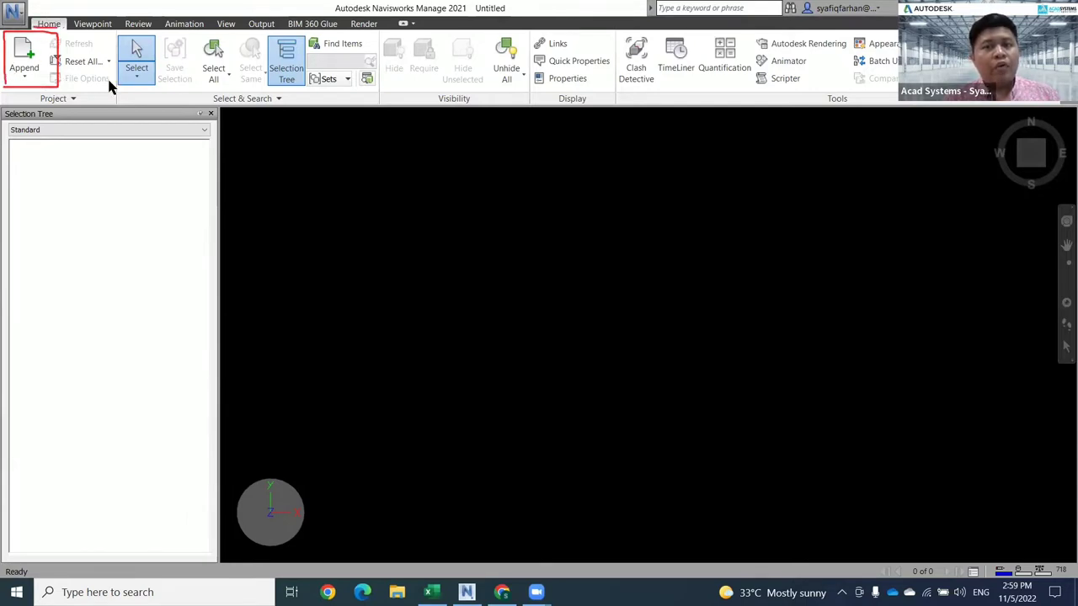
click(24, 73)
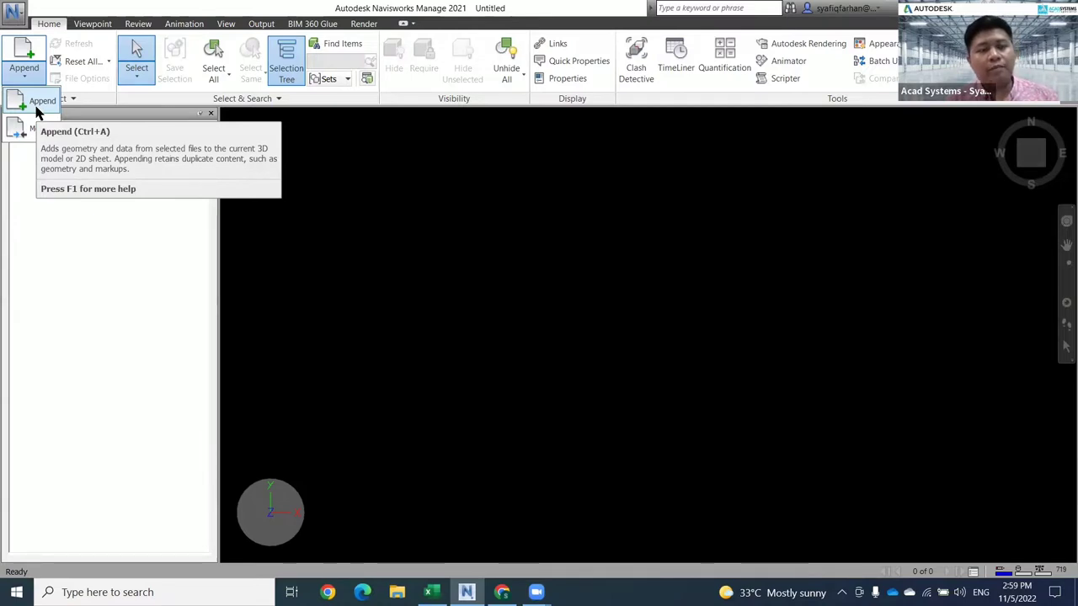
click(19, 72)
click(19, 73)
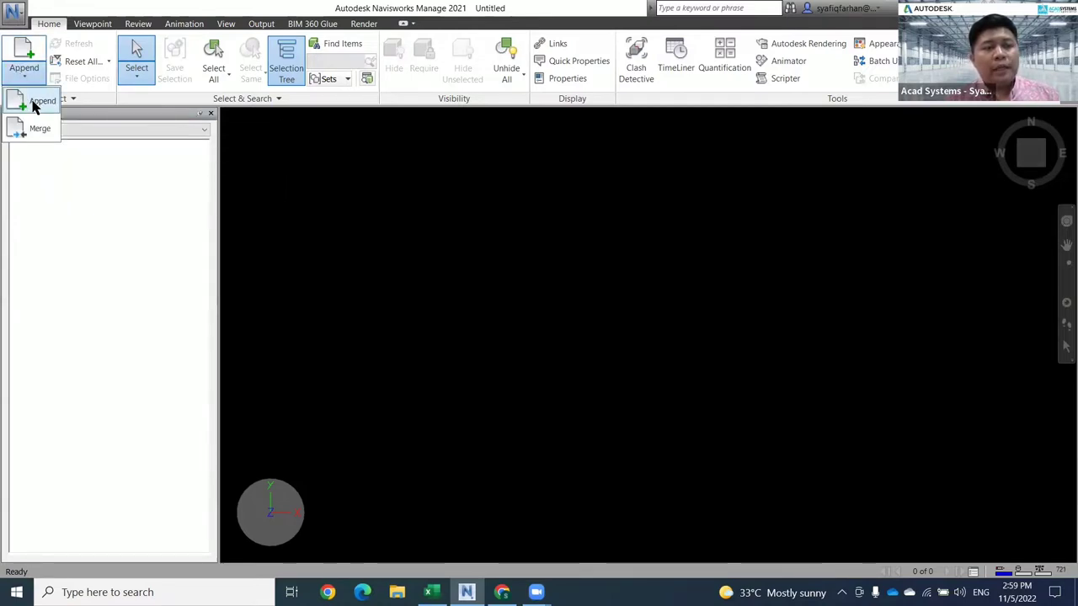
click(33, 103)
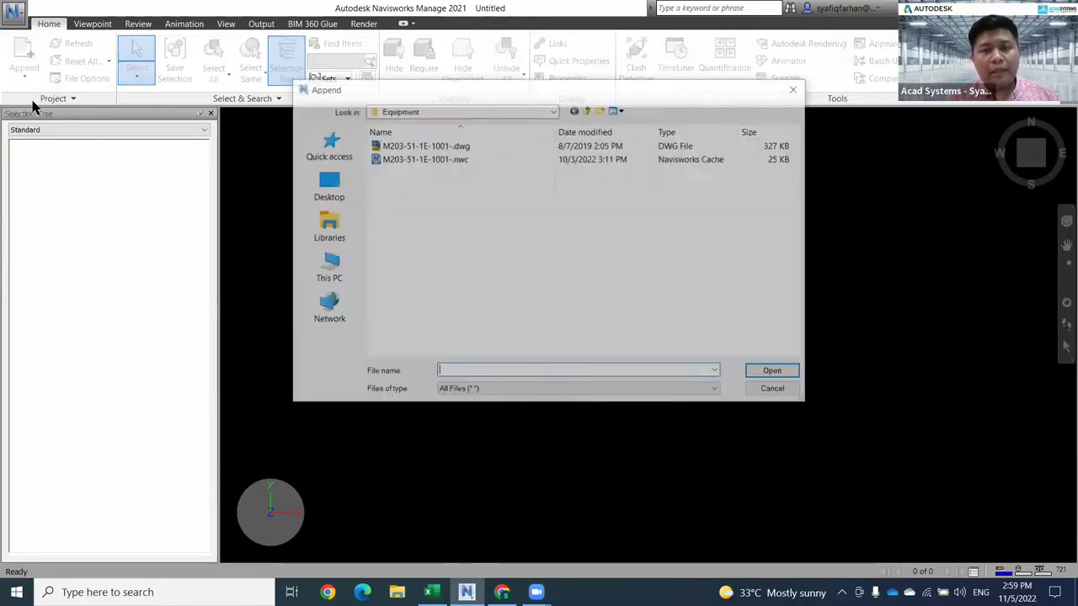
click(553, 129)
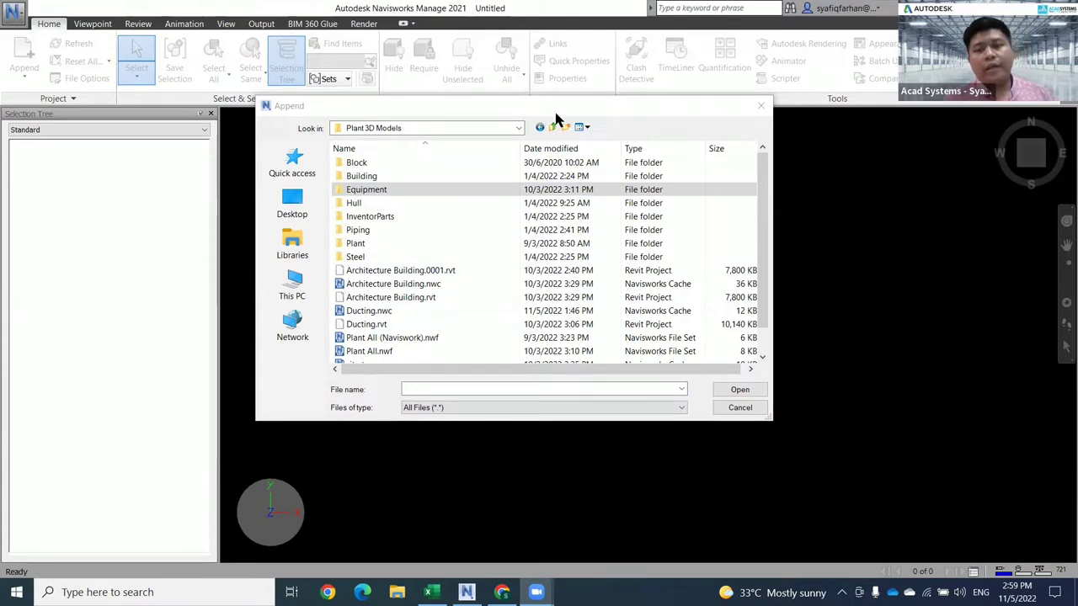
Move the Append dialog aside and annotate the empty view with the lines "REVIT - .RVT" and "AUTOCAD - .dwg".
drag(579, 109, 383, 151)
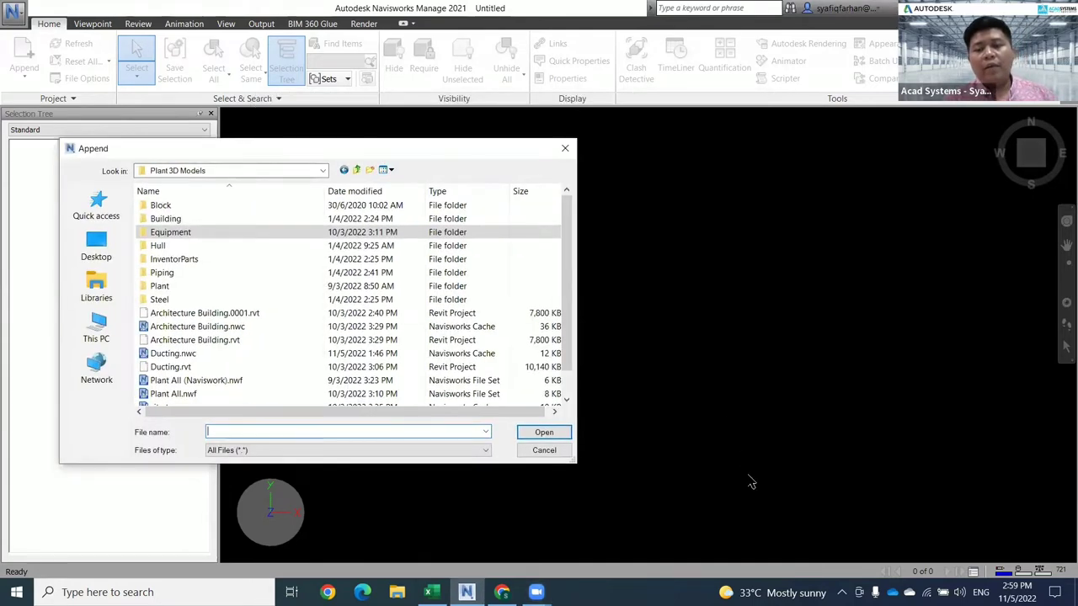
click(693, 227)
text(RE)
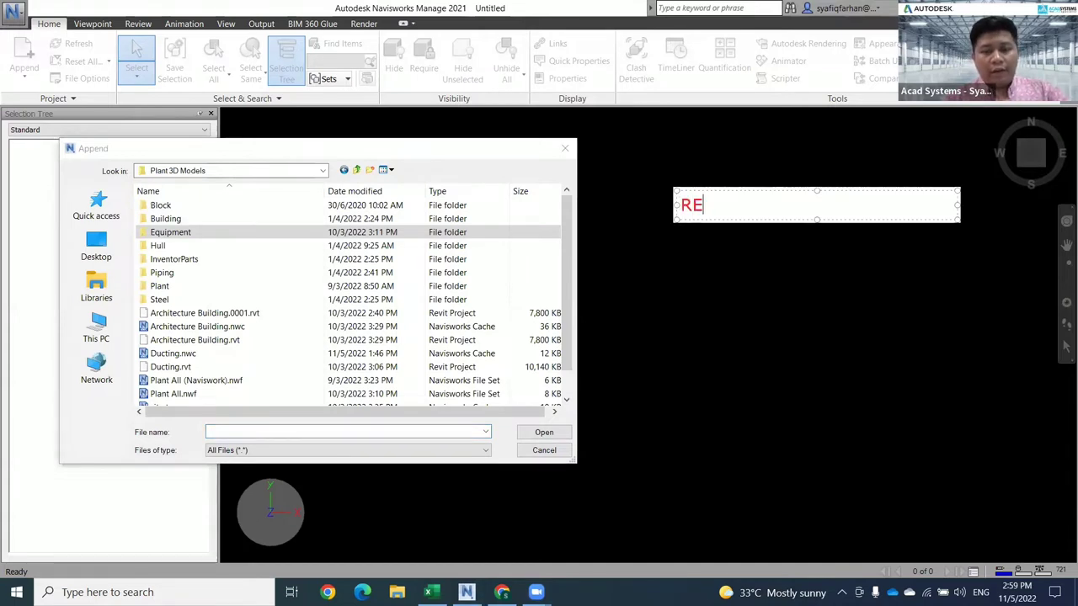
text(VIT. )
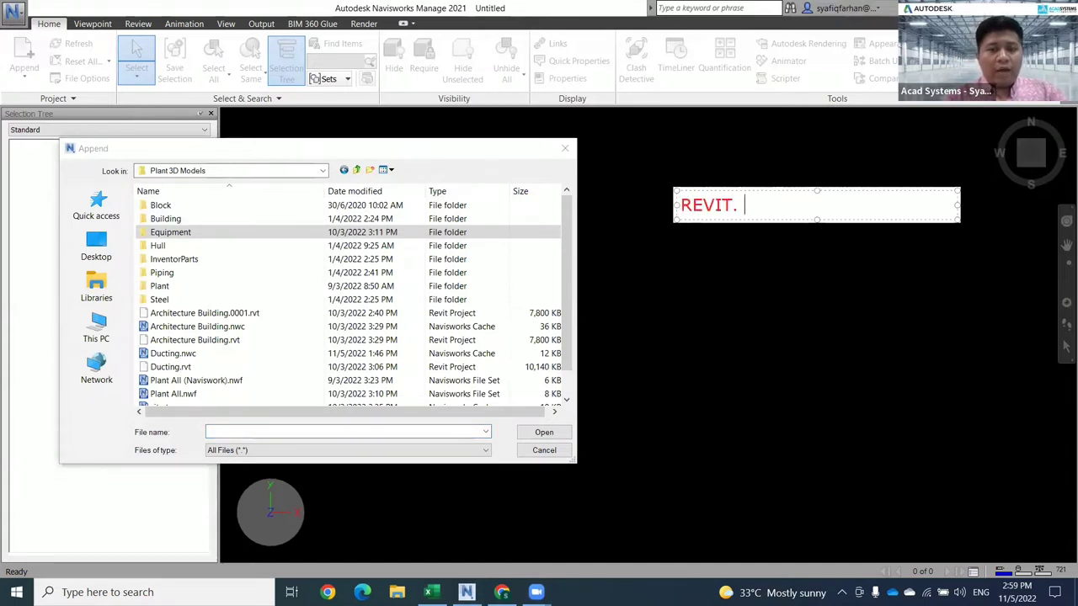
key(BackSpace)
key(BackSpace)
text( - .)
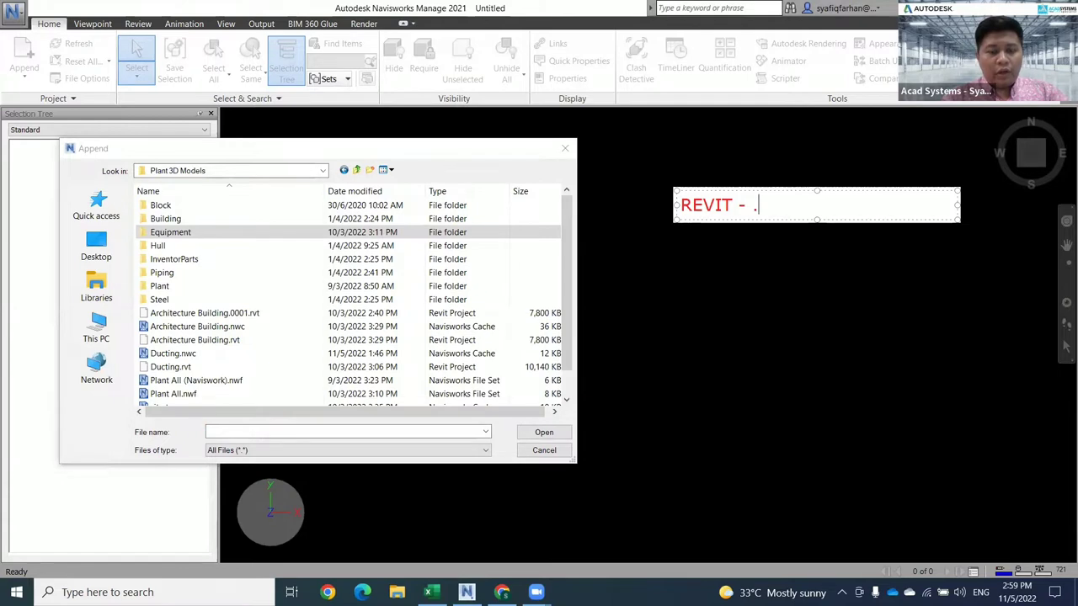
text(RVT)
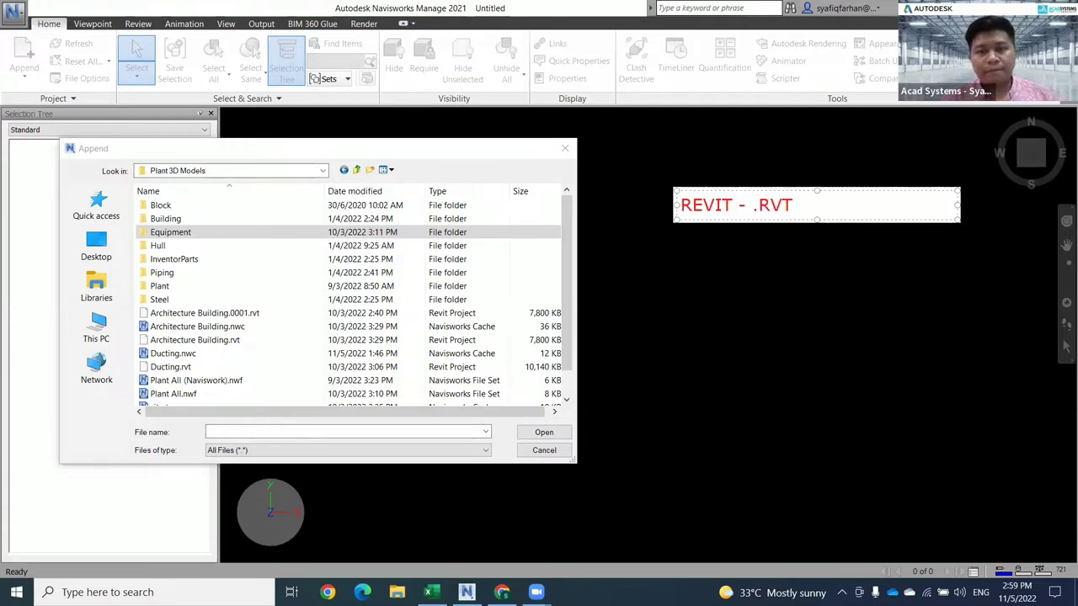
key(Return)
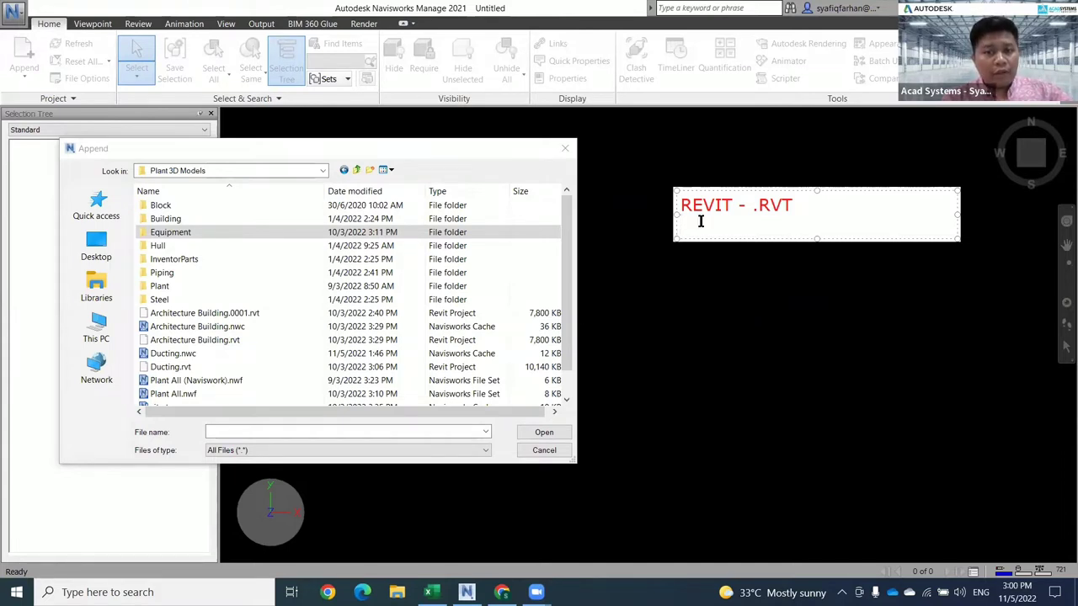
text(AUTOCAD - )
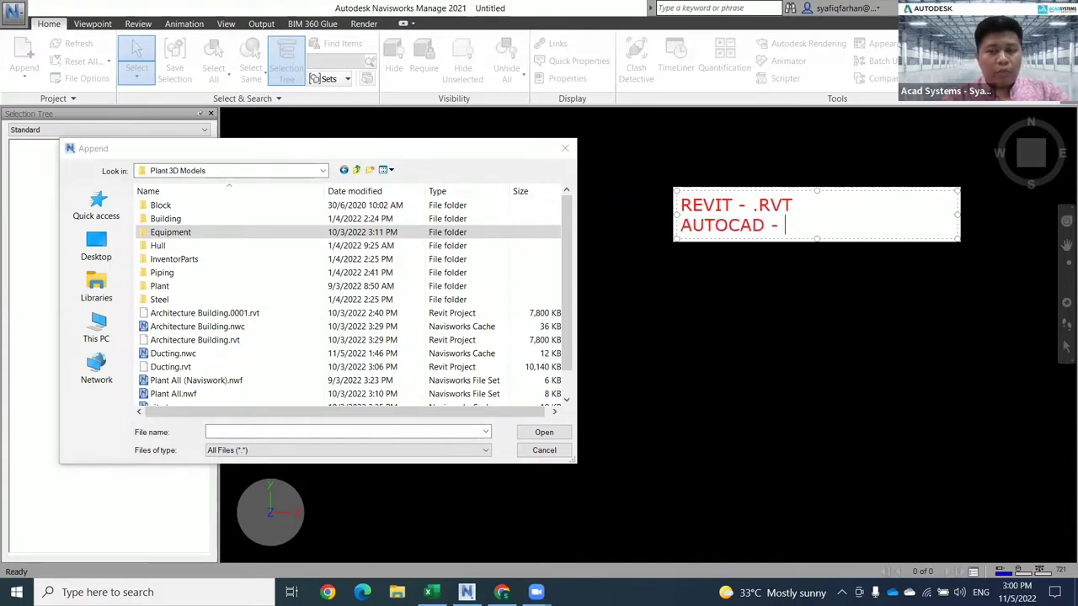
text(.dwg)
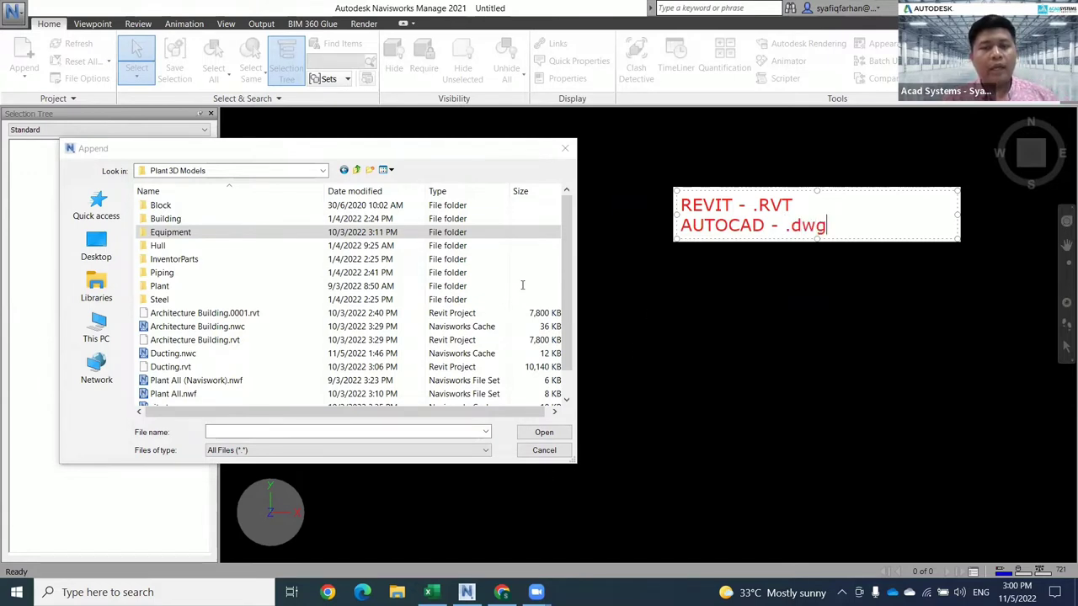
Clear the text annotation and move the Append dialog away from the Selection Tree.
click(684, 232)
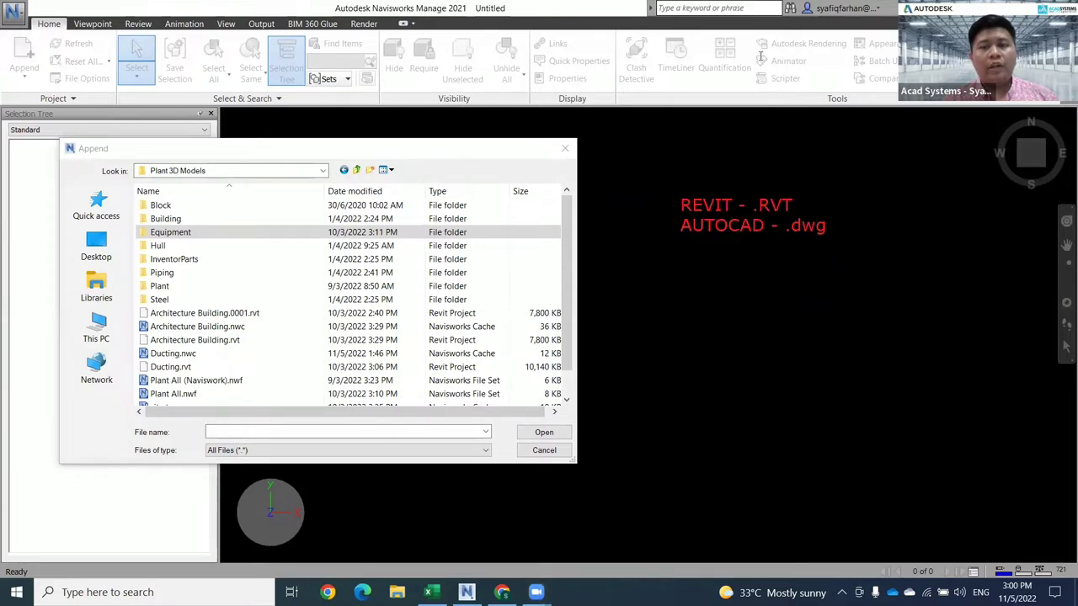
key(Escape)
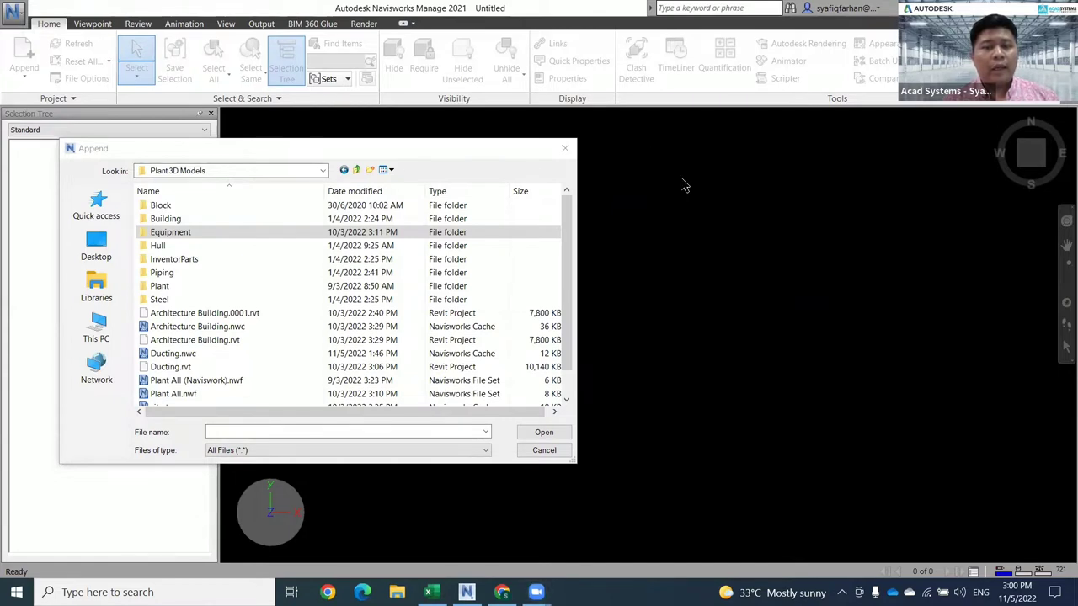
drag(446, 153, 818, 55)
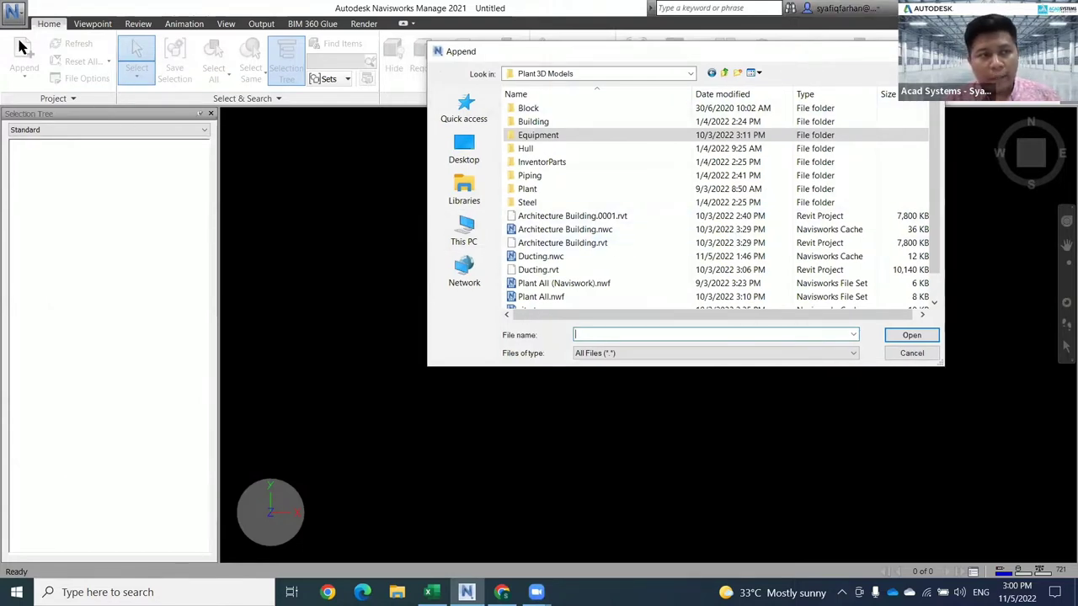
Append Architecture Building.rvt from the Plant 3D Models folder and expand its levels in the Selection Tree.
click(586, 242)
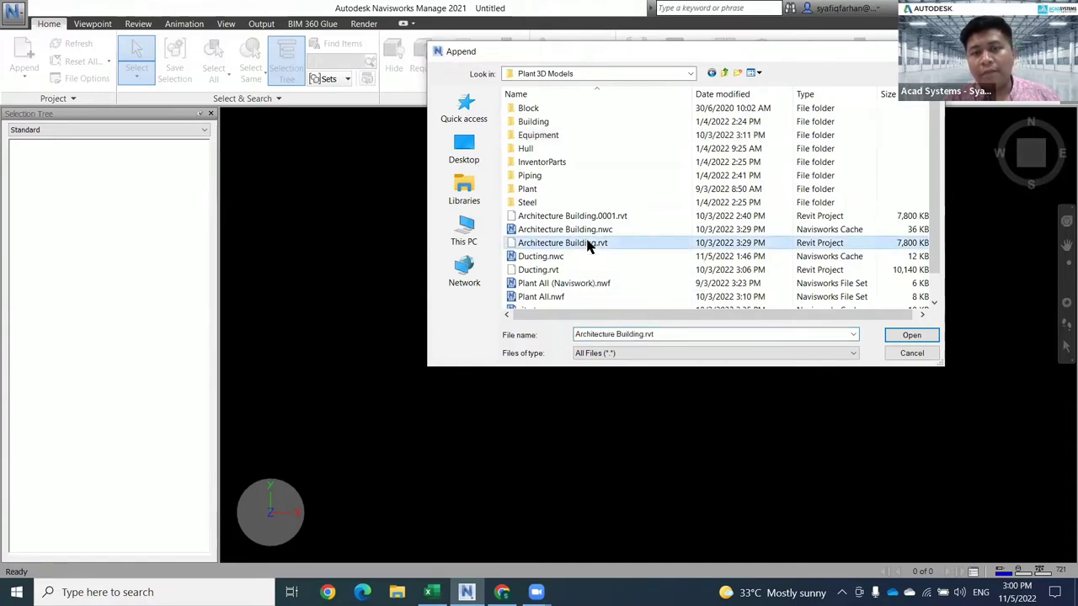
click(913, 336)
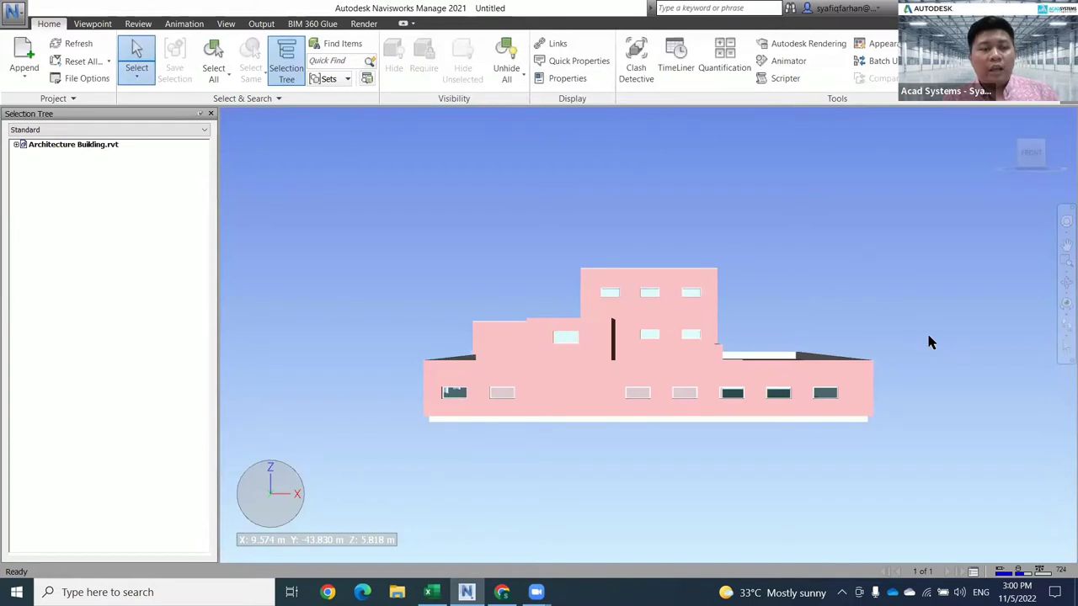
shift+middle_drag(932, 348, 665, 341)
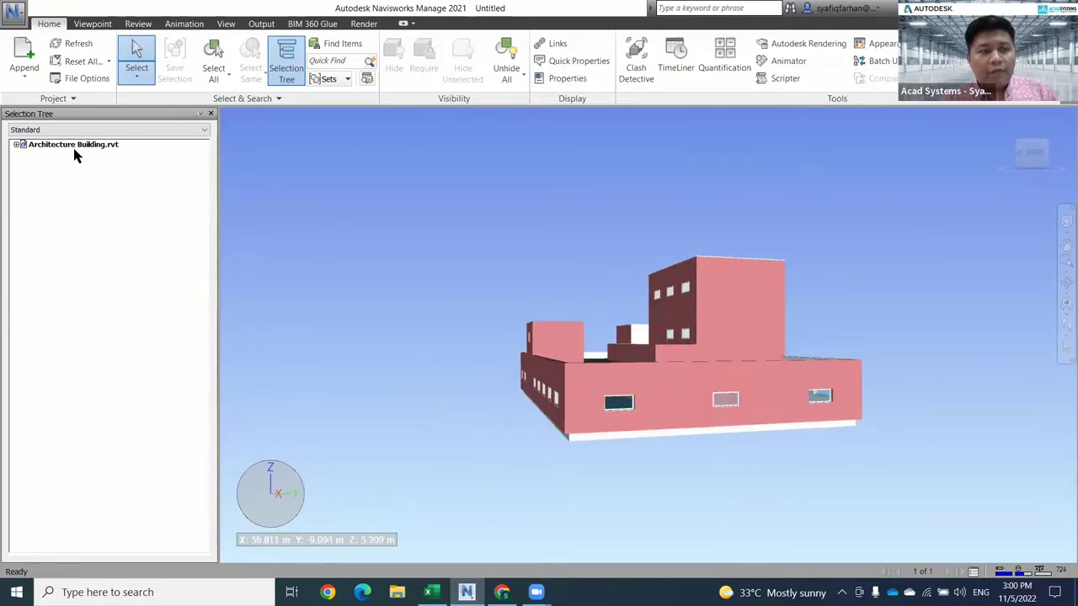
click(16, 145)
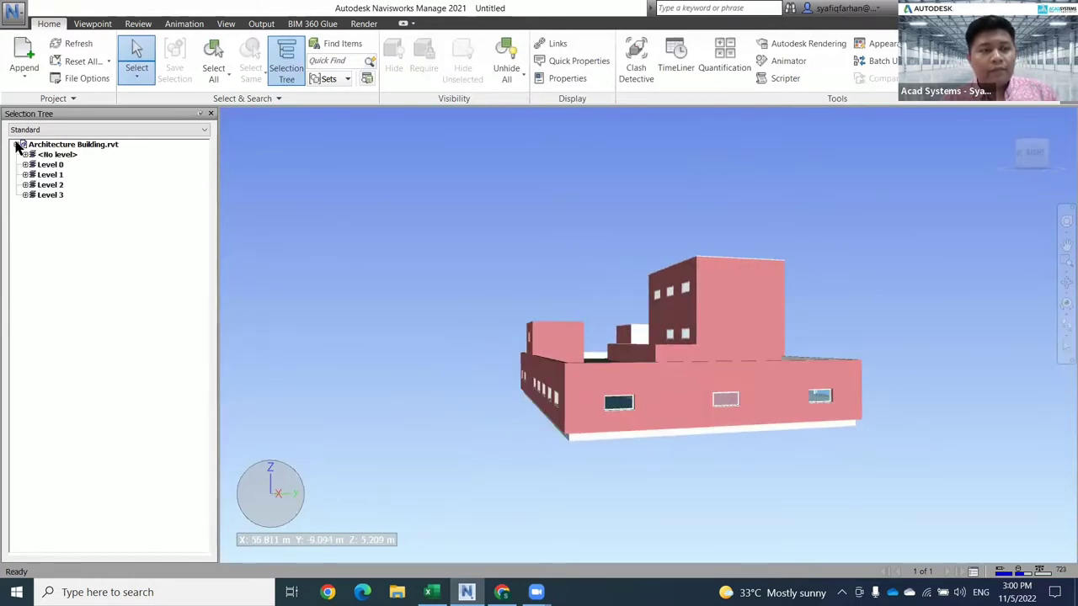
shift+middle_drag(493, 341, 589, 364)
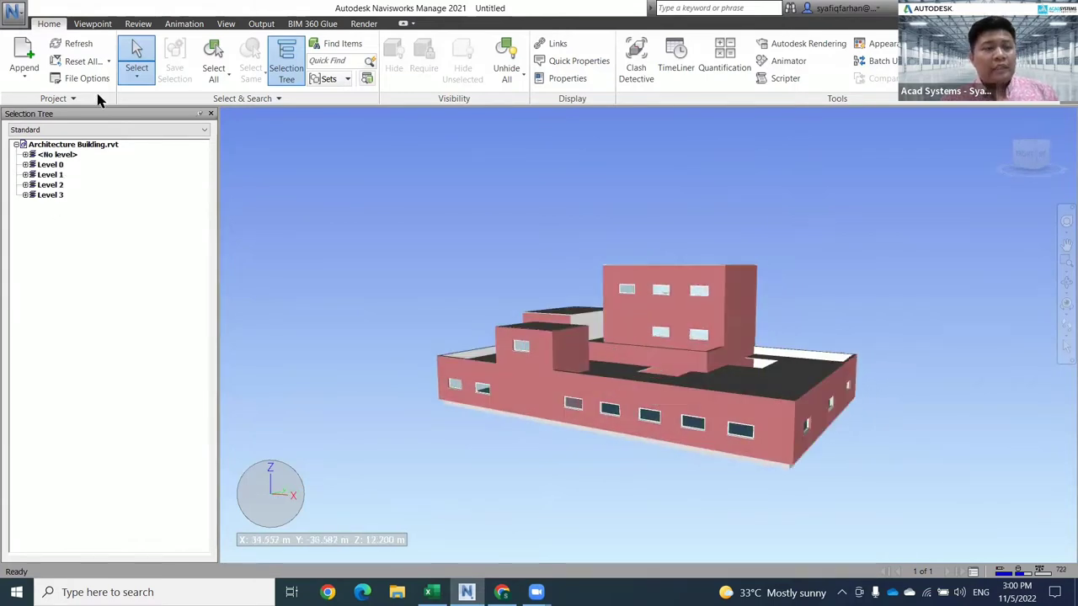
Append Ducting.rvt from the Plant 3D Models folder to the building model.
click(23, 55)
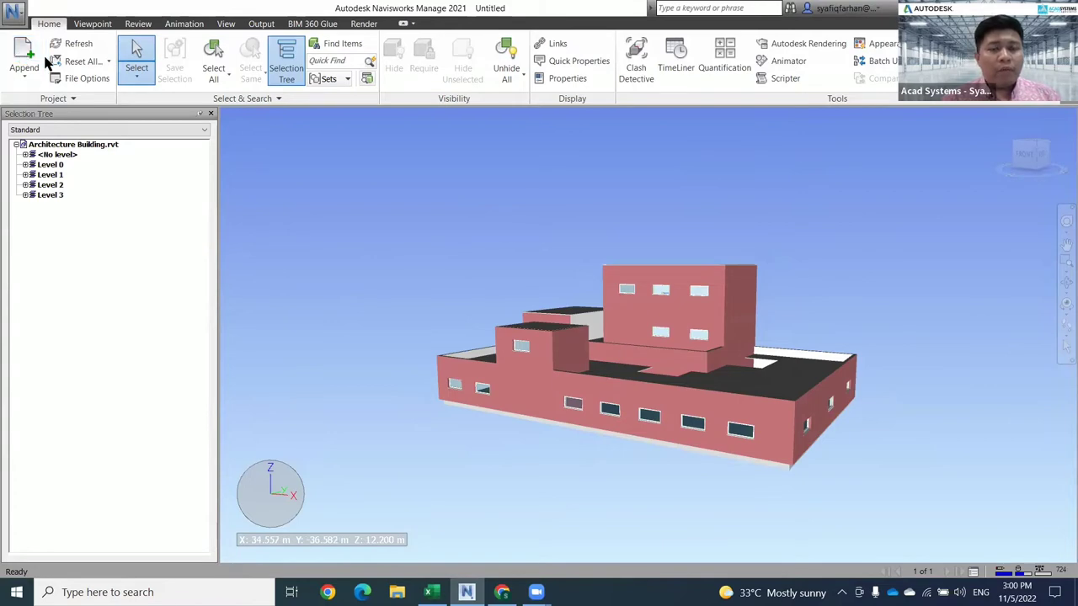
click(605, 271)
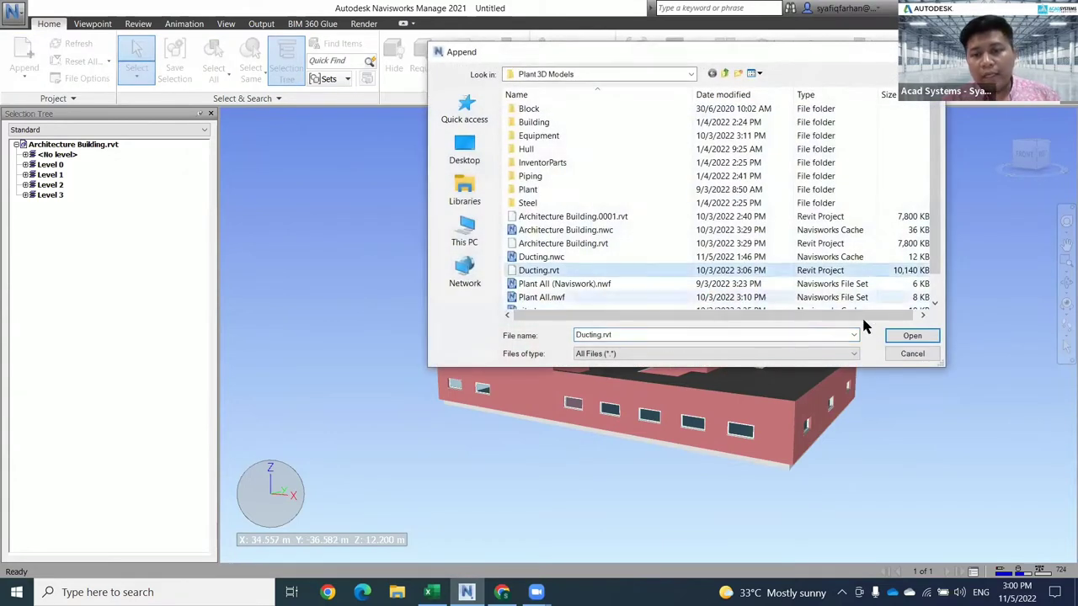
click(901, 336)
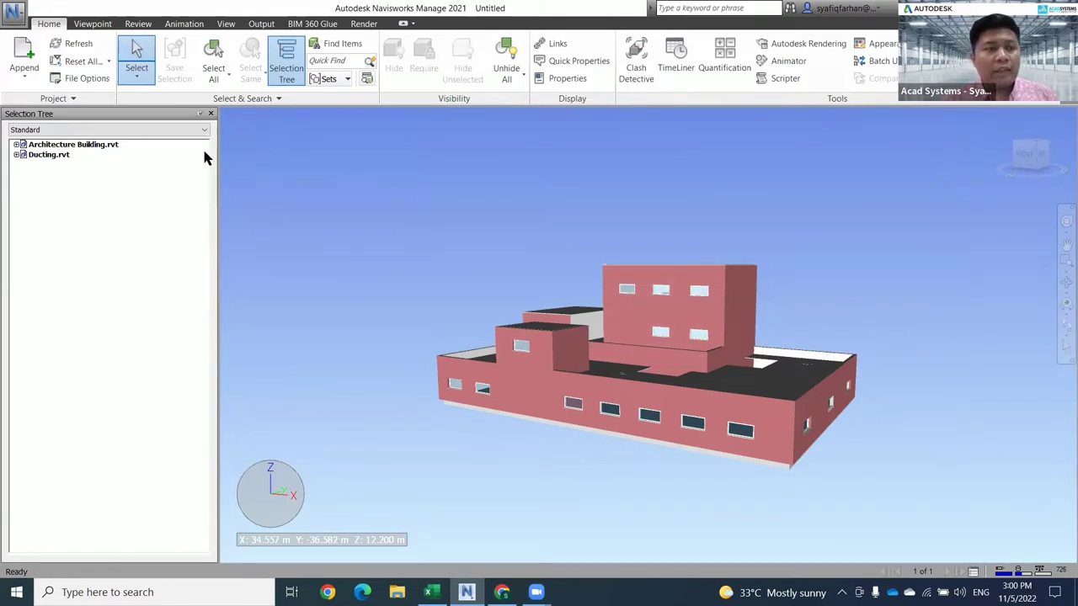
Append the steel drawings M203-51-1S-1001.dwg and M203-51-1S-2002.dwg together from the Steel folder.
click(24, 57)
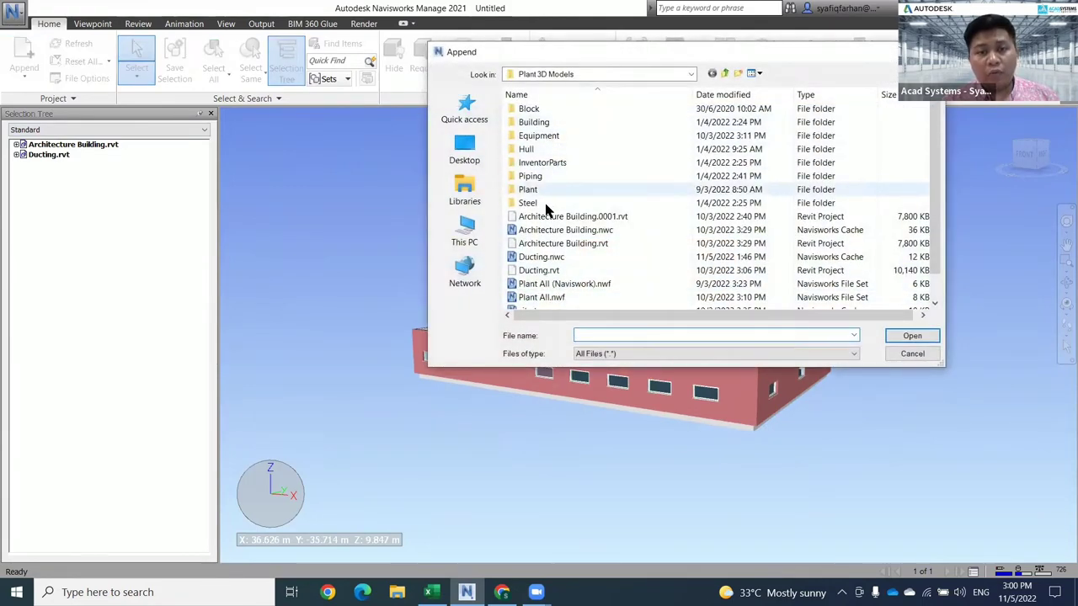
double_click(545, 205)
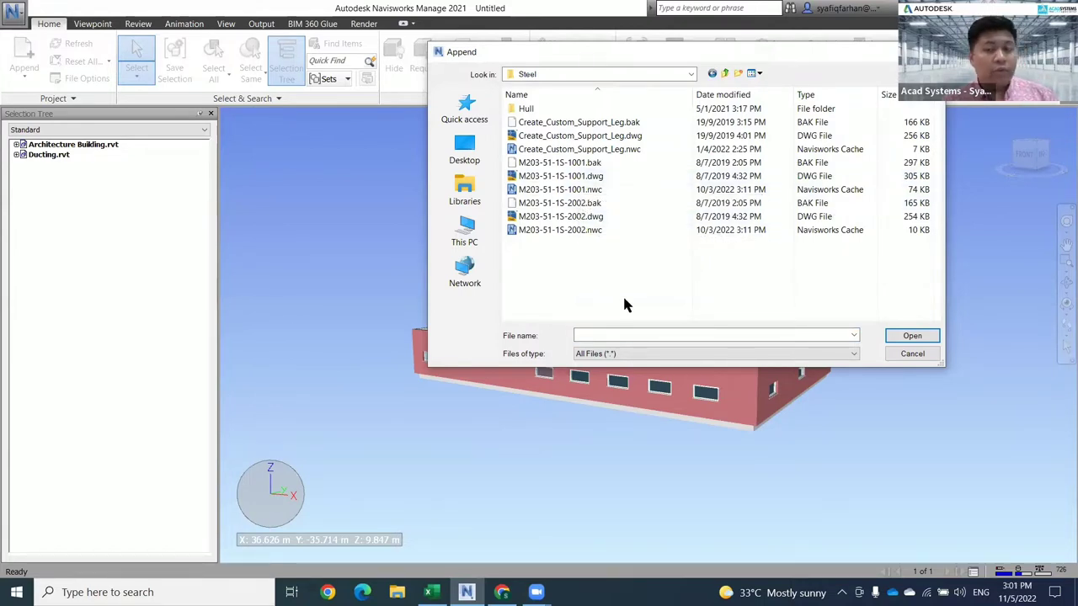
click(554, 178)
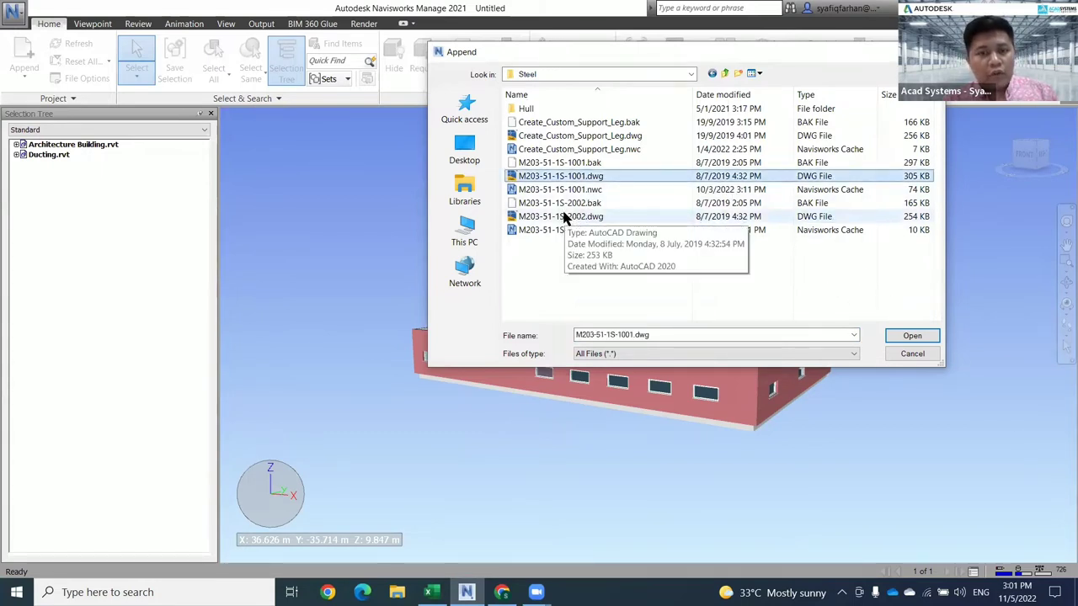
ctrl+click(565, 217)
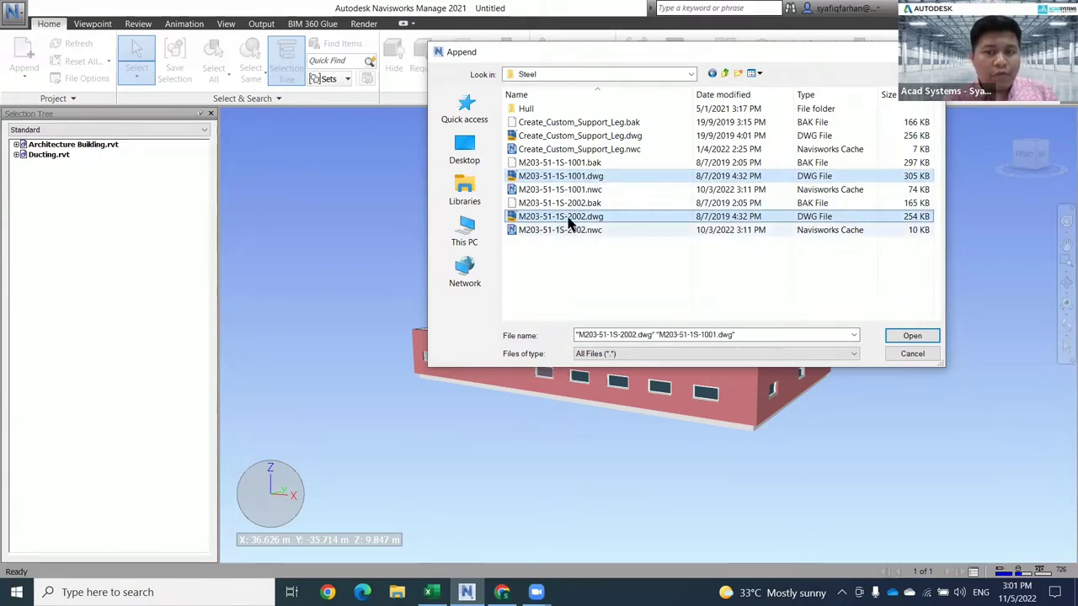
click(910, 337)
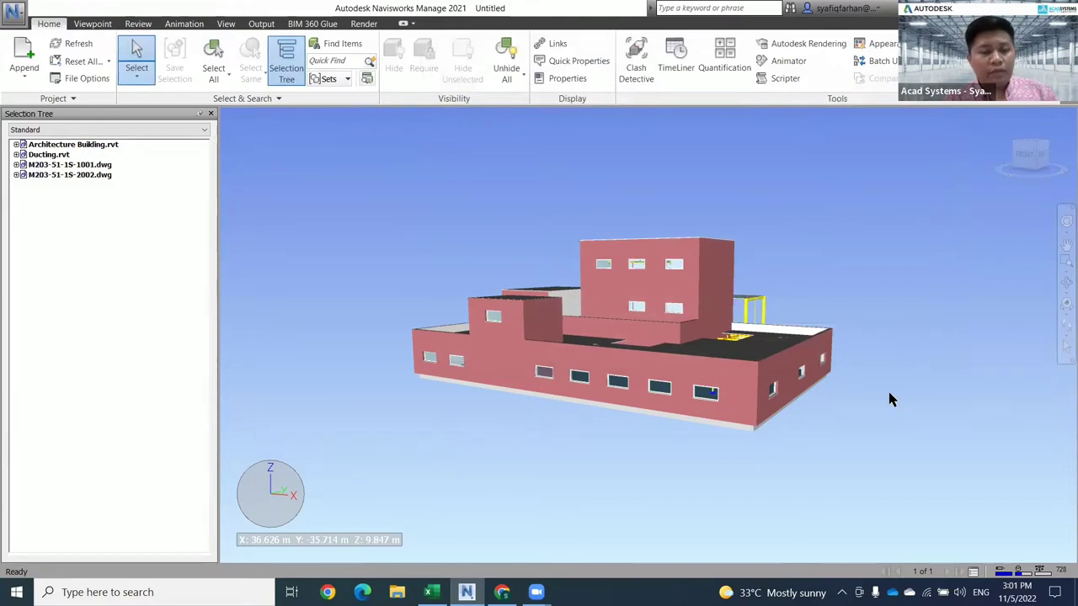
Highlight M203-51-1S-2002.dwg and M203-51-1S-1001.dwg in turn and examine where each steel structure sits relative to the building.
shift+middle_drag(878, 392, 92, 181)
click(91, 175)
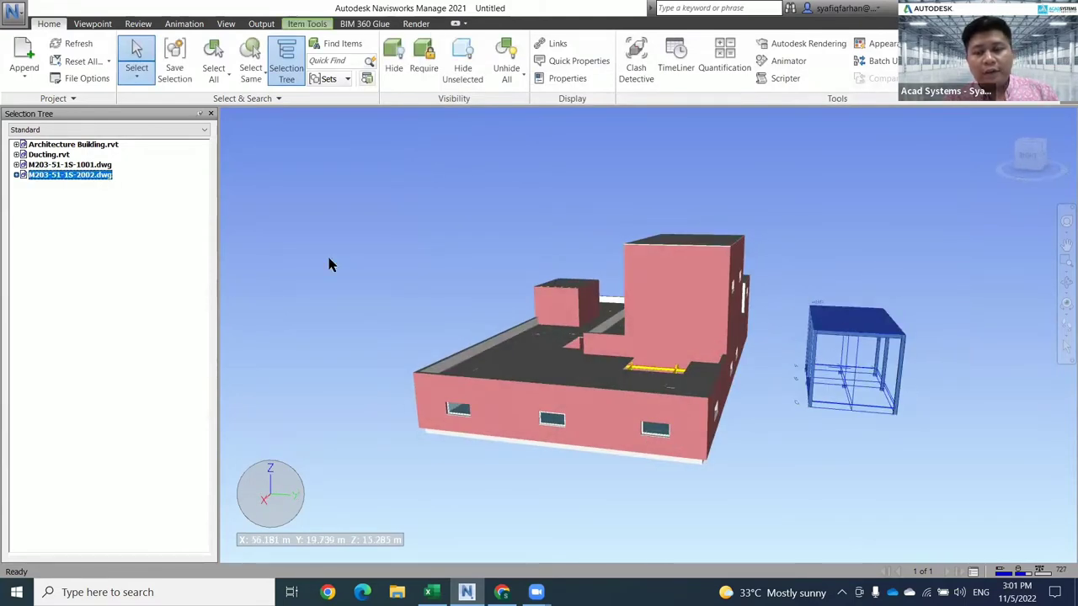
click(80, 164)
scroll(706, 404, up, 5)
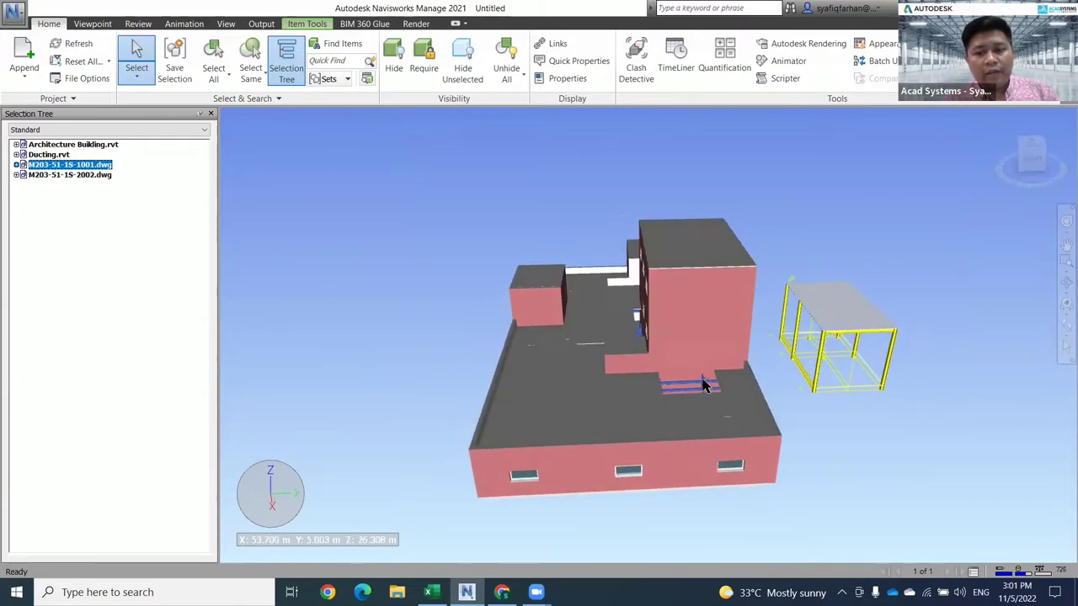
mouse_move(706, 404)
shift+middle_down()
mouse_move(642, 410)
mouse_move(682, 410)
mouse_move(632, 394)
mouse_move(437, 377)
mouse_move(96, 307)
mouse_move(91, 226)
mouse_move(23, 49)
shift+middle_up()
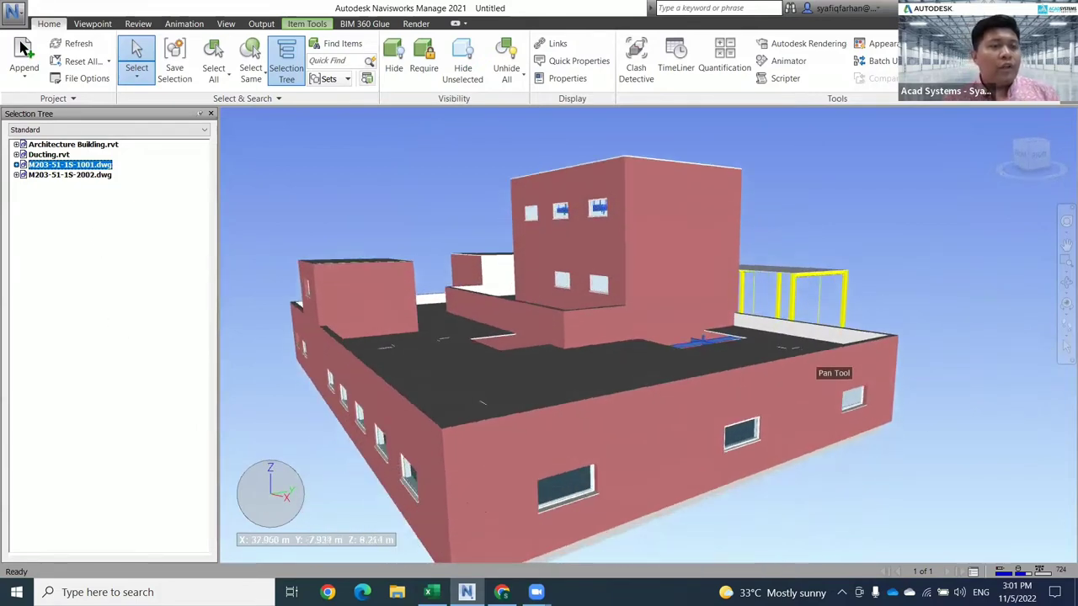
Append the piping drawing M203-51-1P-1001-.dwg from the Piping folder.
click(23, 52)
key(BackSpace)
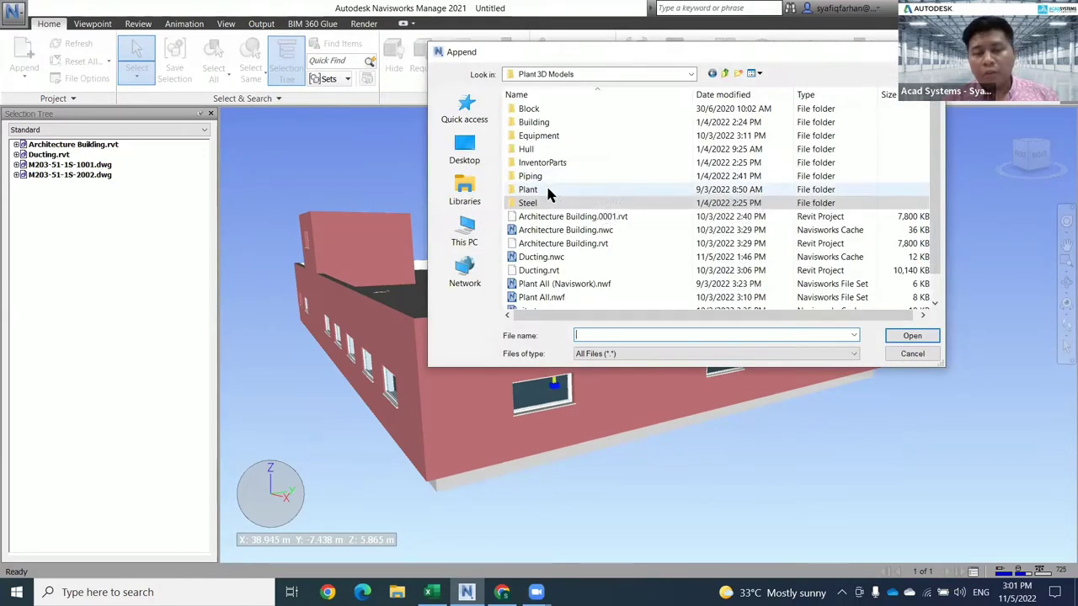
double_click(553, 177)
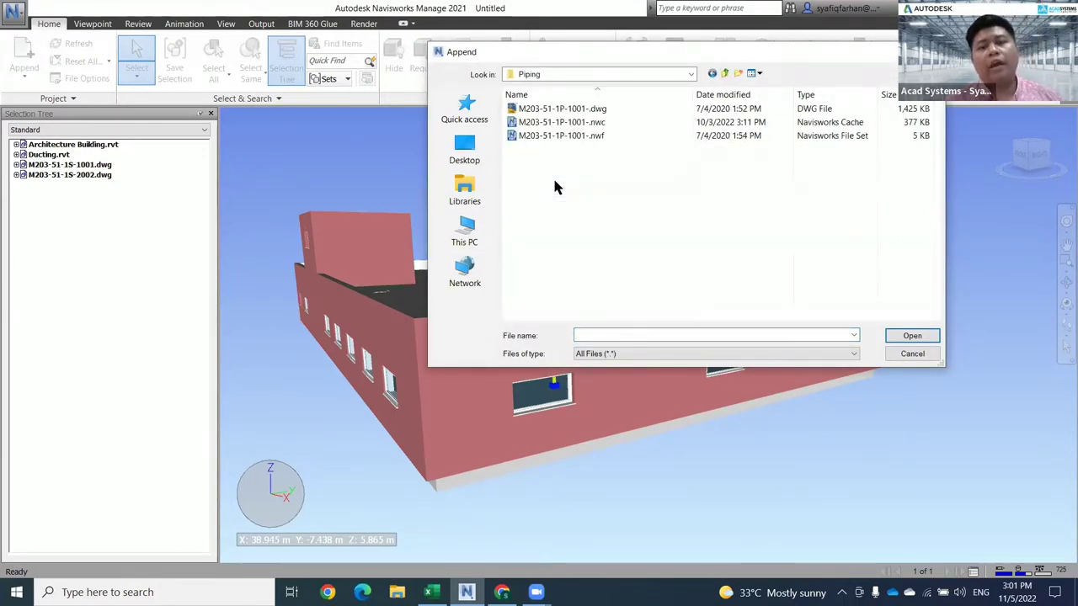
double_click(578, 108)
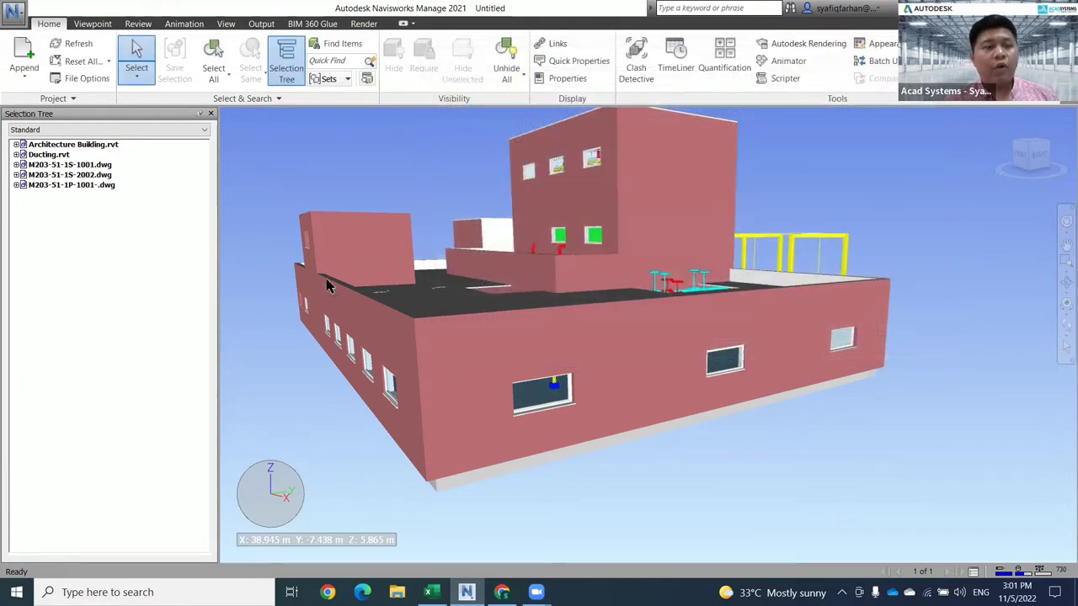
Append CUSTOM_VALVE.dwg and M203-51-XE-1001.dwg together from the InventorParts folder.
click(24, 63)
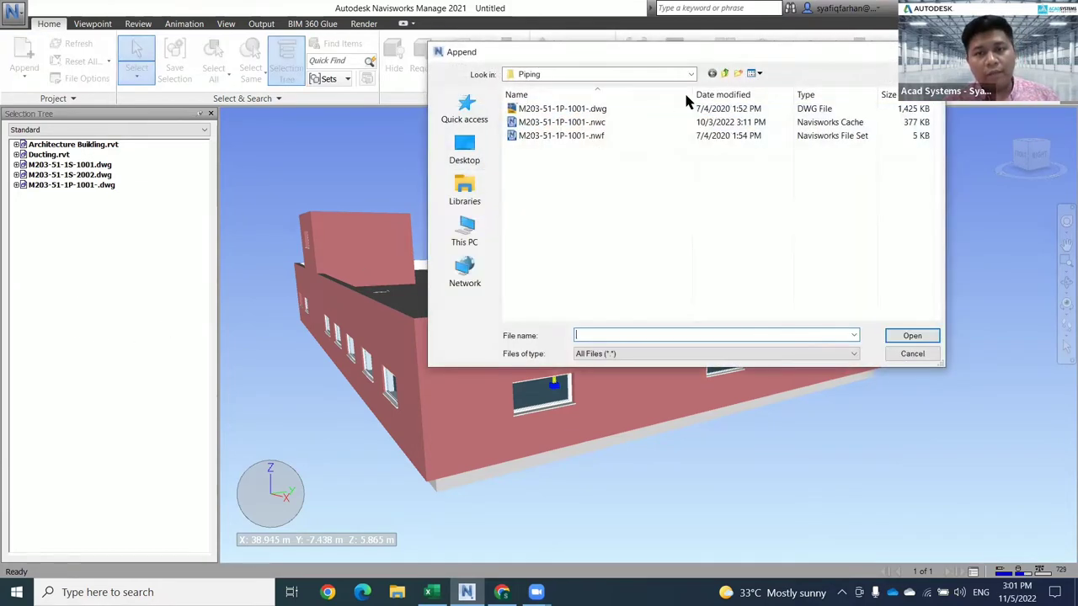
click(725, 73)
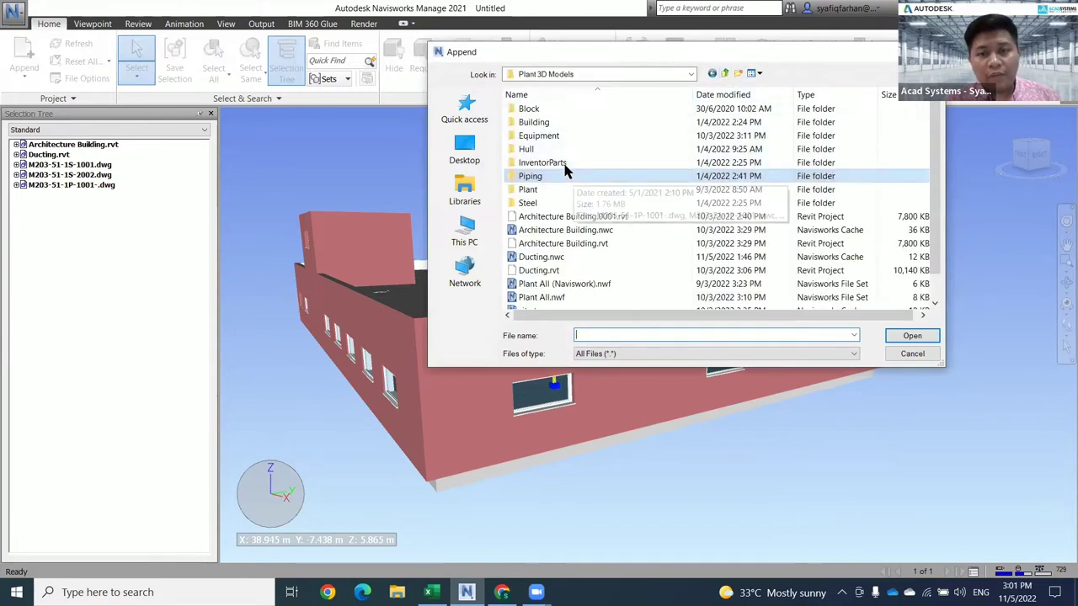
double_click(546, 162)
click(561, 137)
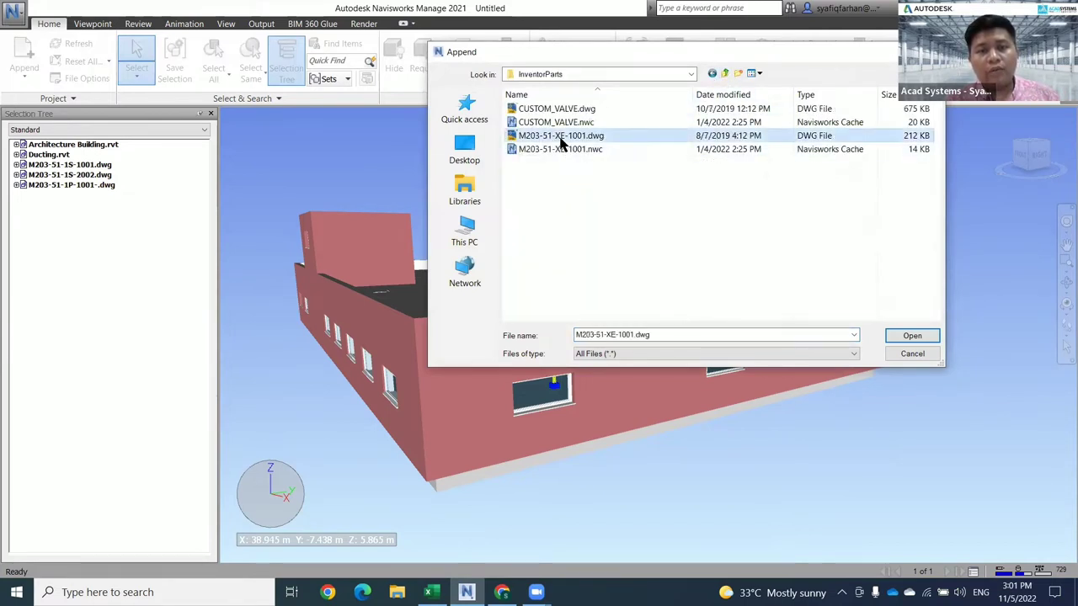
click(561, 122)
click(563, 138)
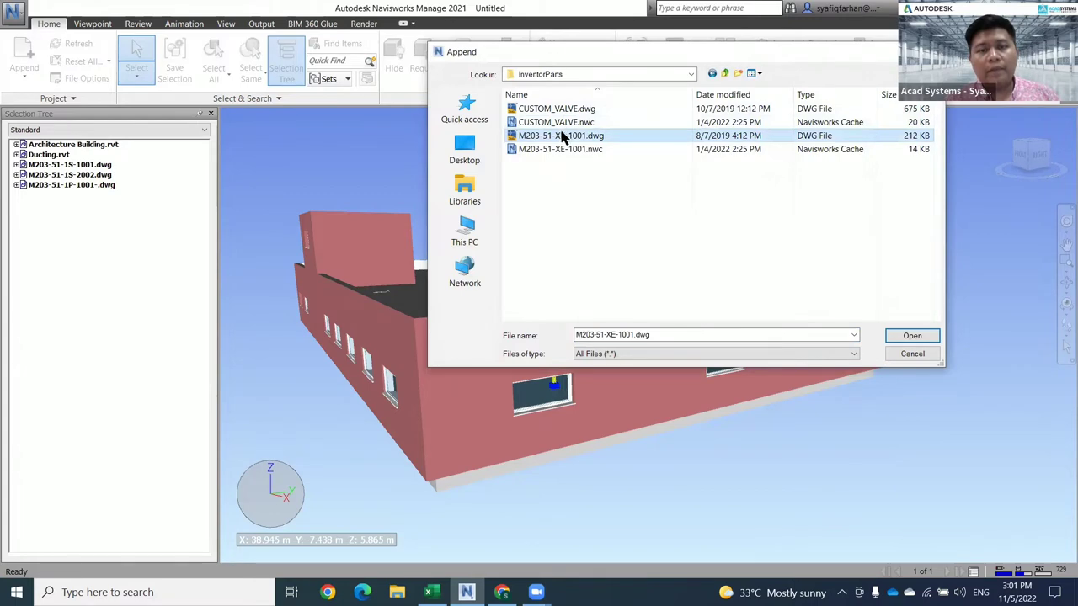
ctrl+click(575, 112)
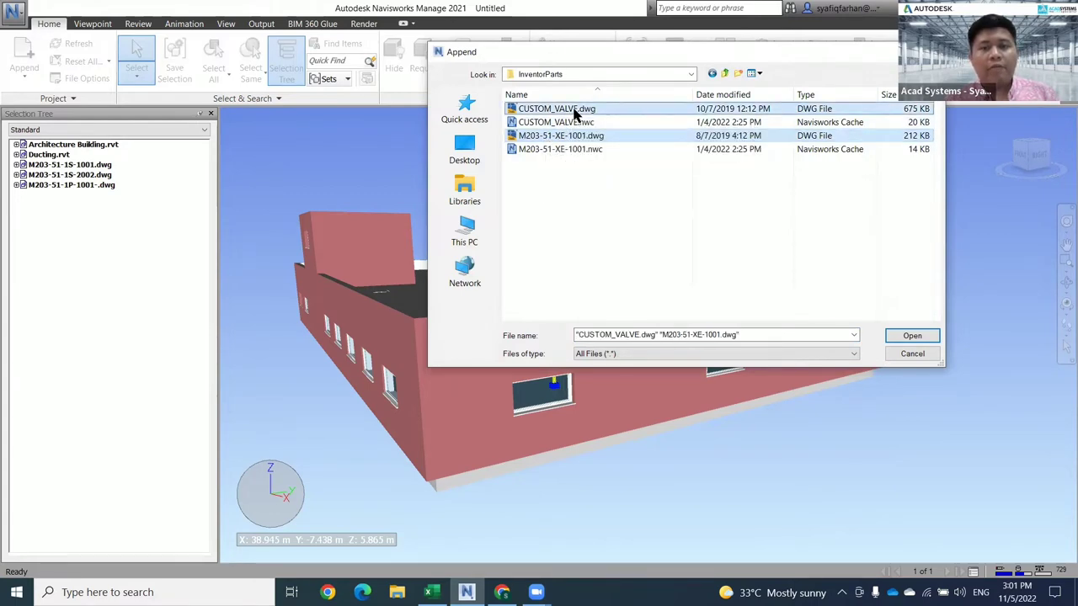
click(909, 336)
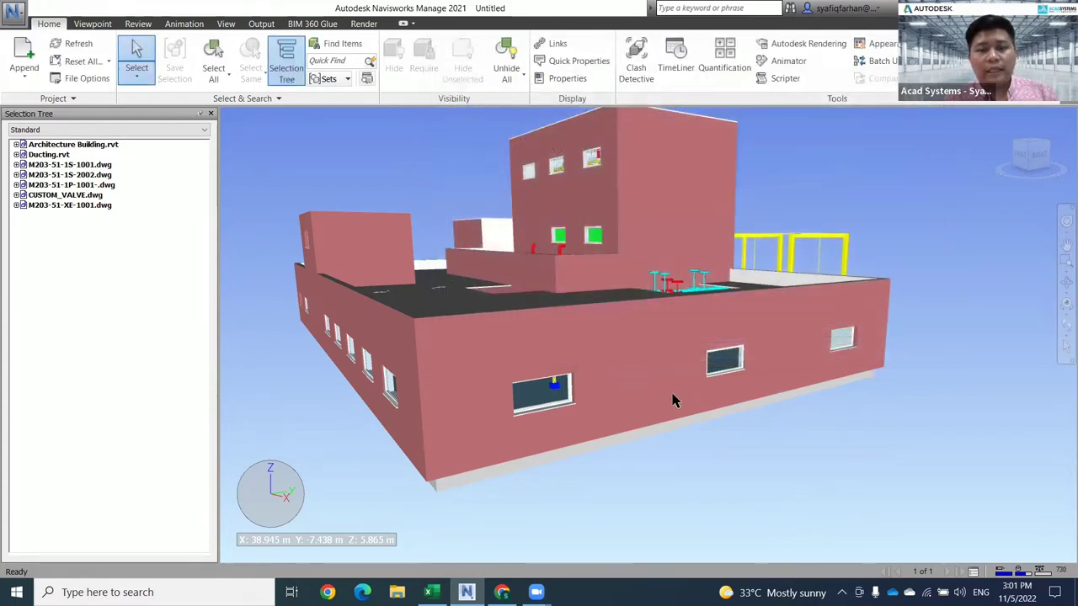
Append the equipment drawing M203-51-1E-1001-.dwg from the Equipment folder.
drag(636, 397, 737, 408)
key(ctrl+a)
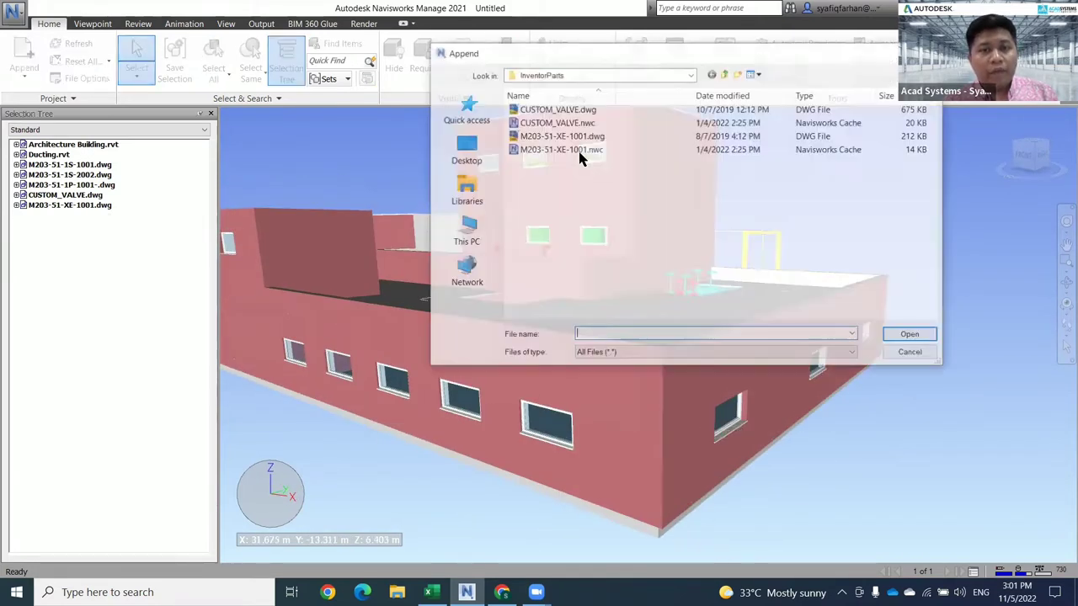
key(alt+Up)
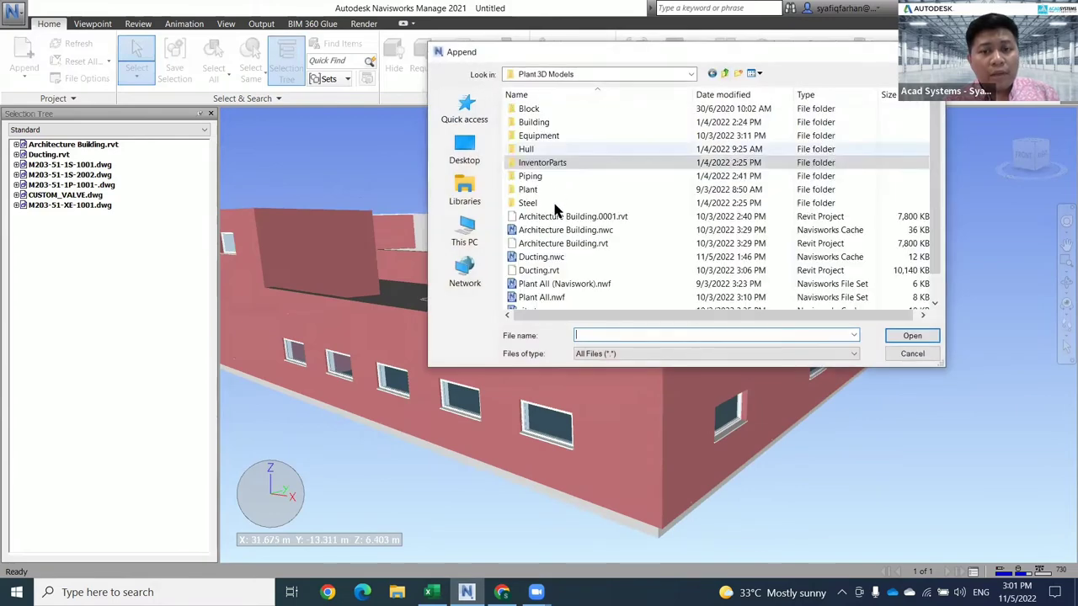
double_click(564, 137)
click(570, 108)
key(Return)
Highlight the appended Revit and DWG files one by one in the Selection Tree to examine them, and clear the selection.
click(59, 144)
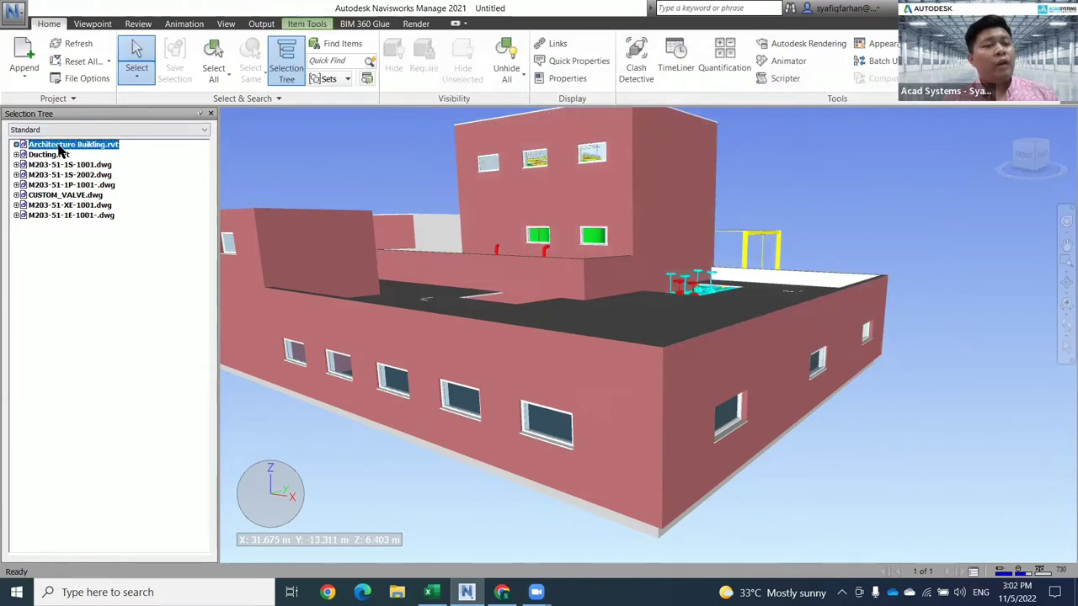
key(Escape)
click(50, 155)
click(61, 165)
click(64, 175)
click(66, 196)
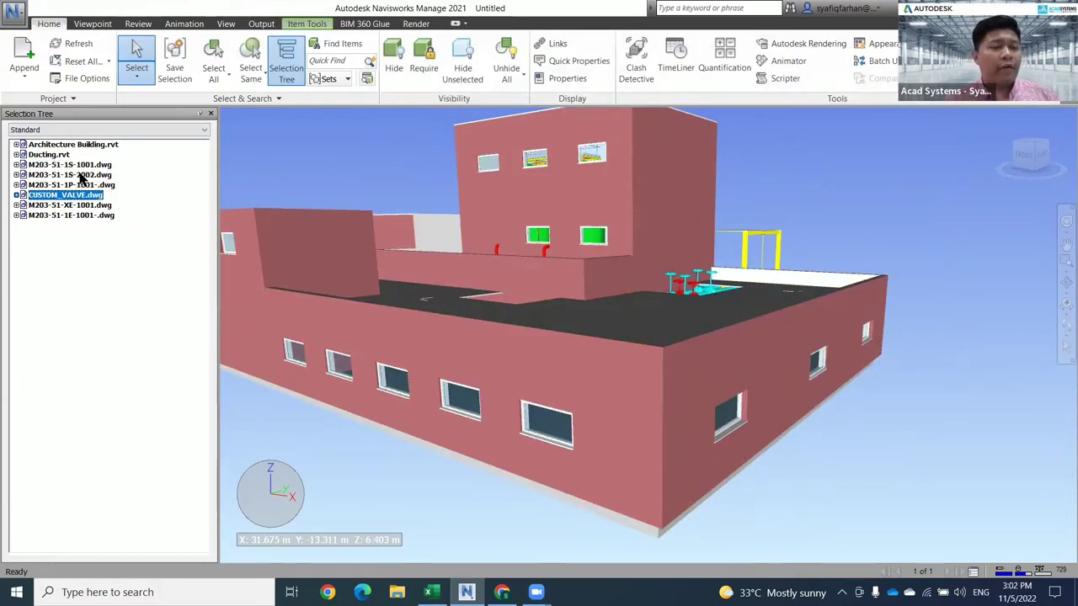
click(113, 150)
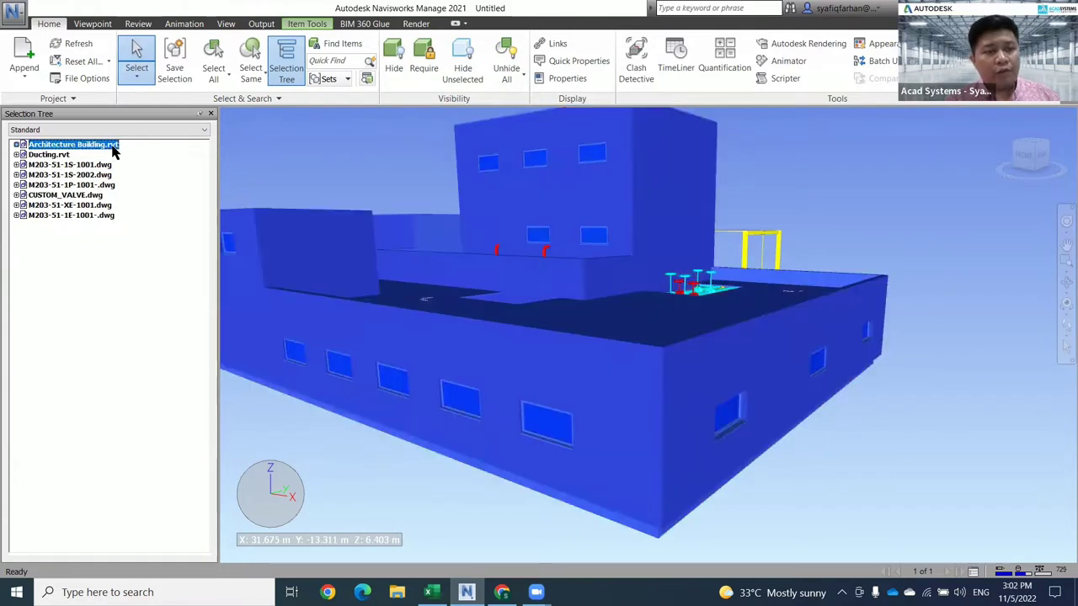
click(112, 282)
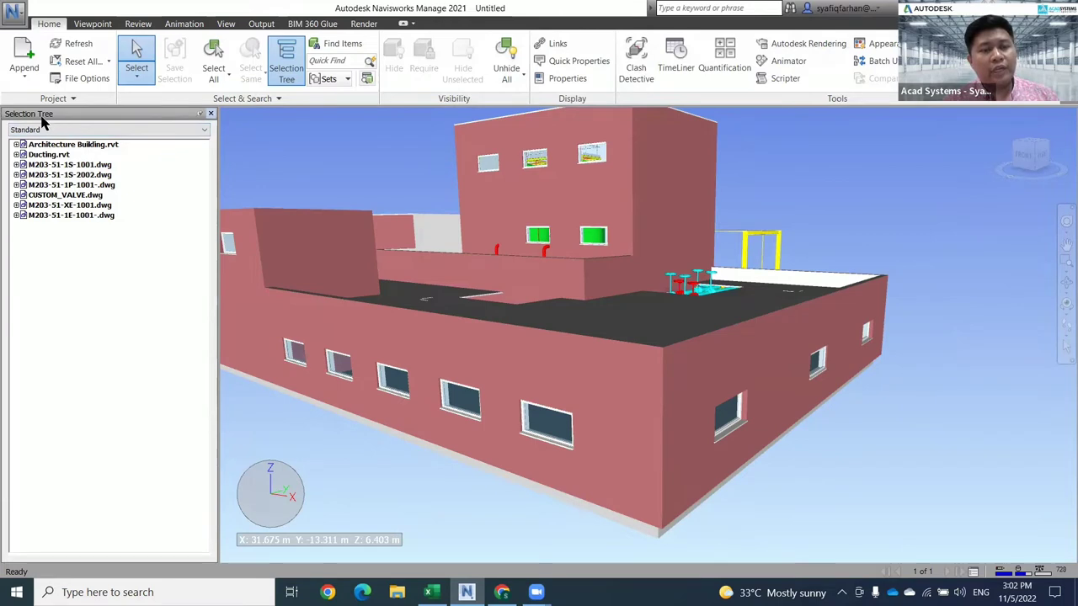
Close the Selection Tree pane and show it again.
middle_drag(337, 190, 210, 114)
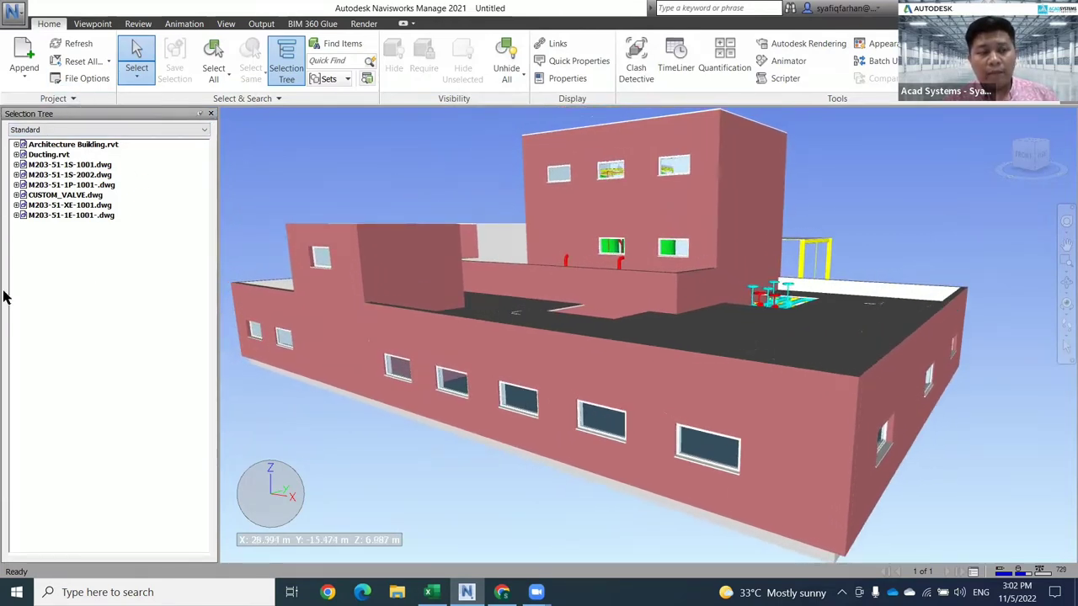
click(211, 116)
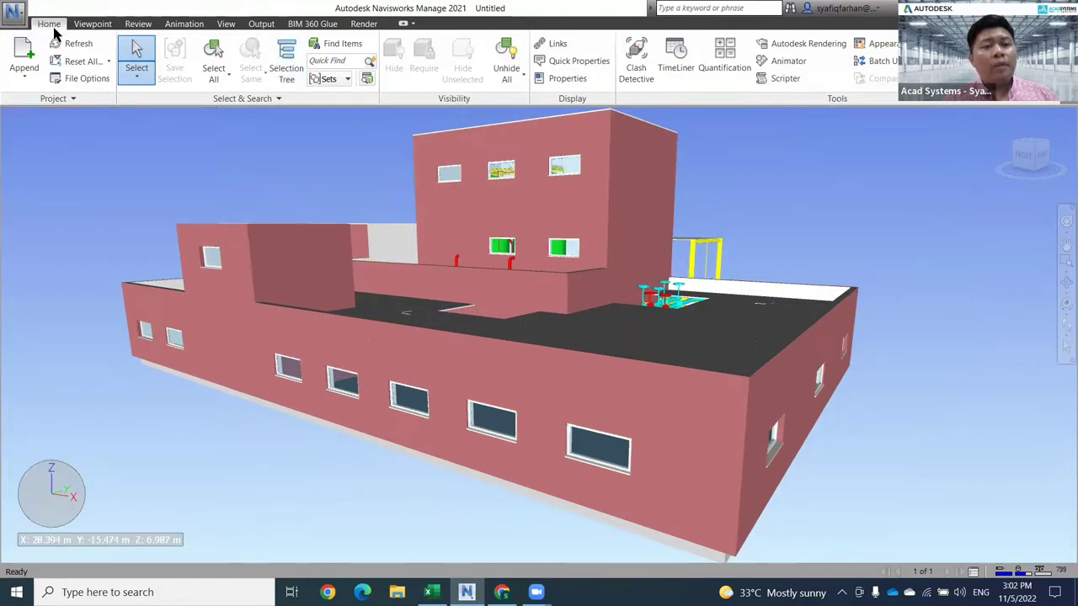
click(289, 57)
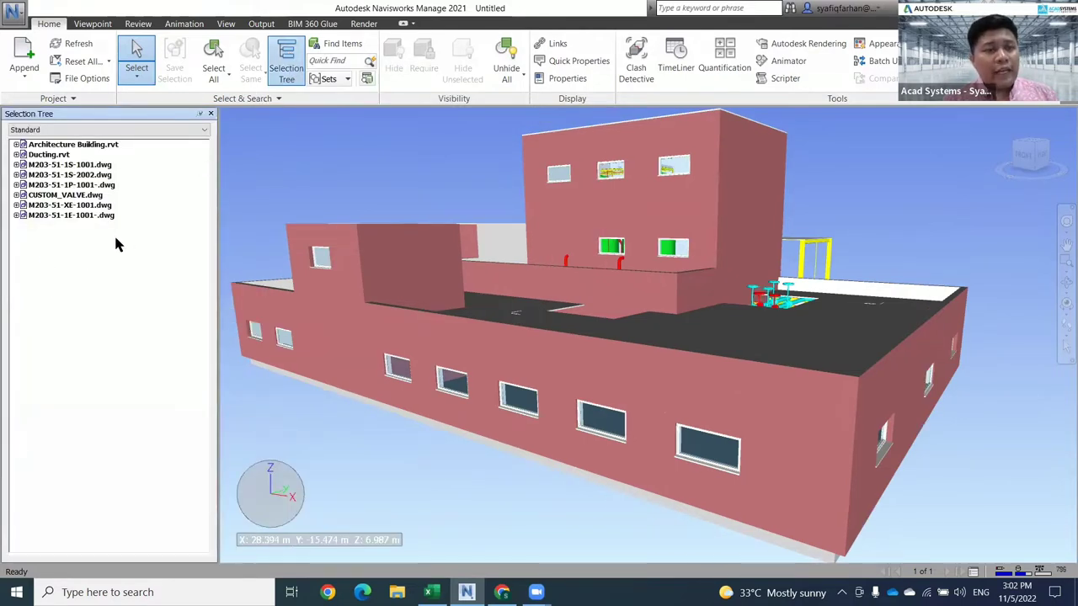
click(144, 133)
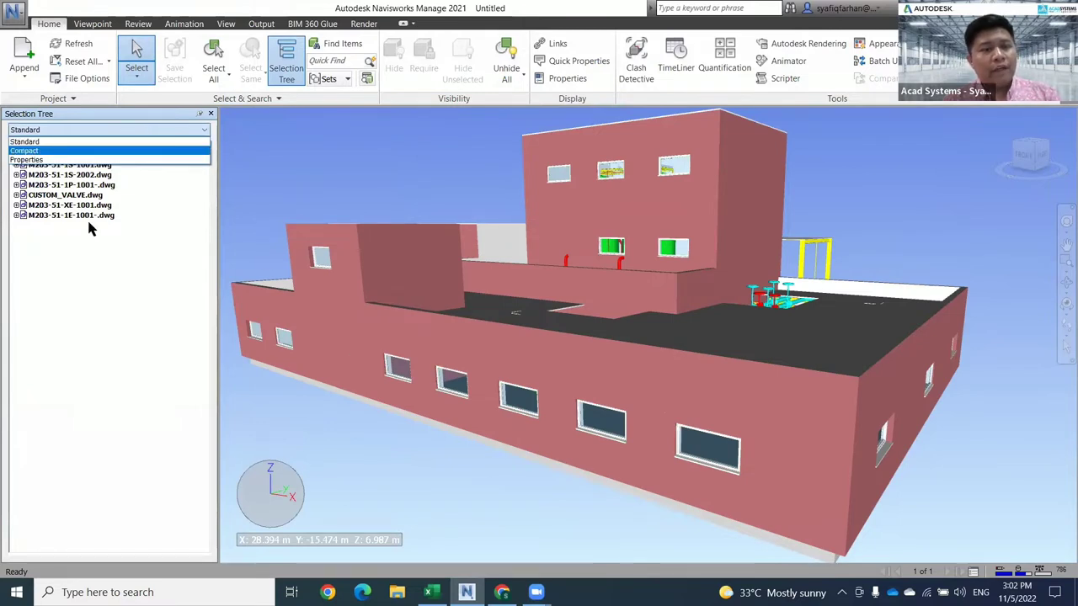
click(492, 432)
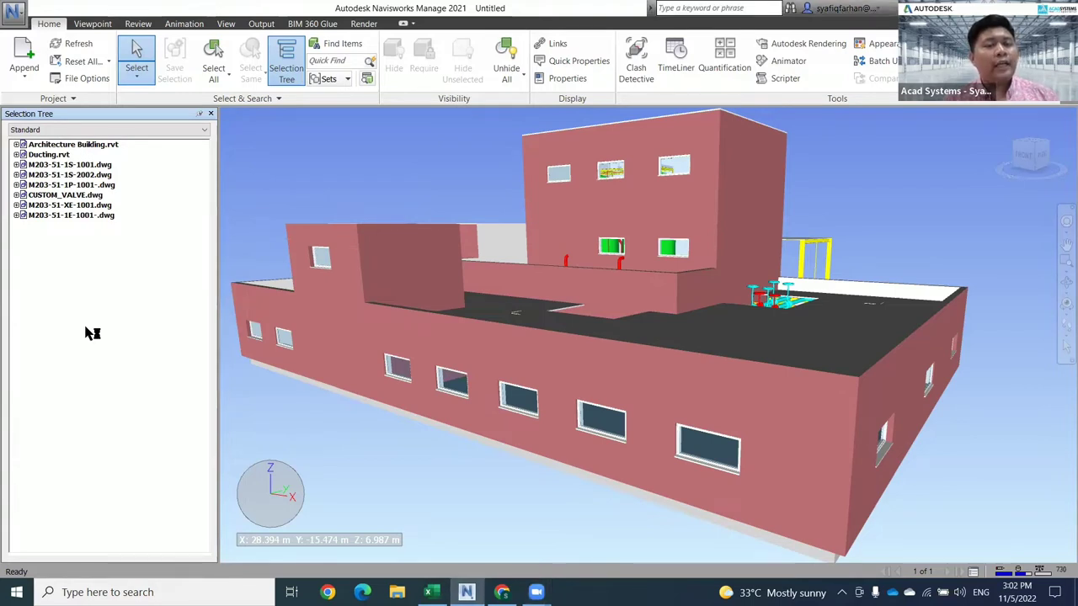
click(345, 79)
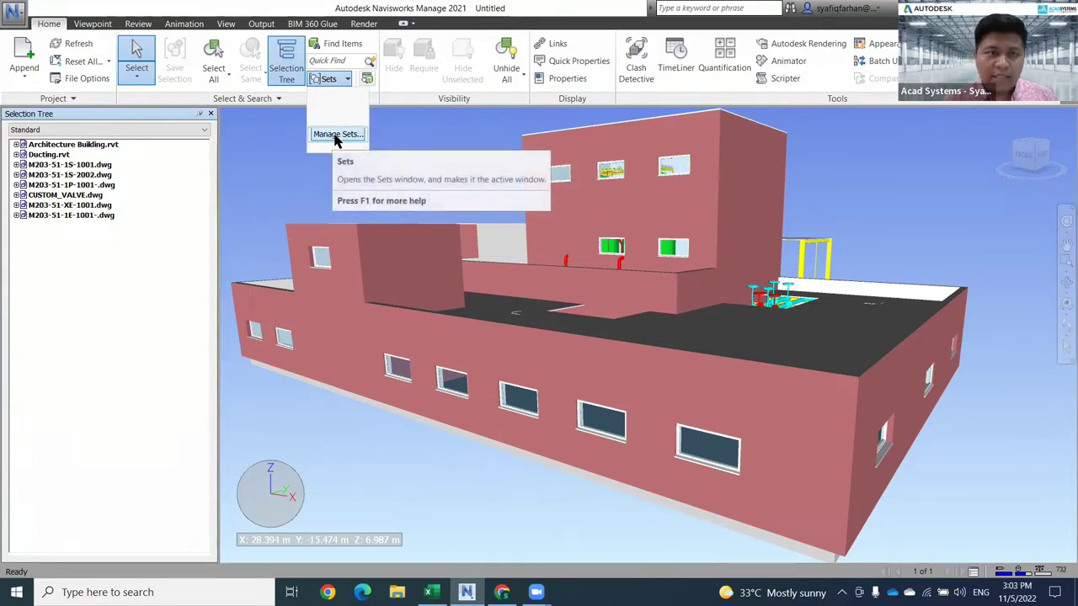
click(272, 199)
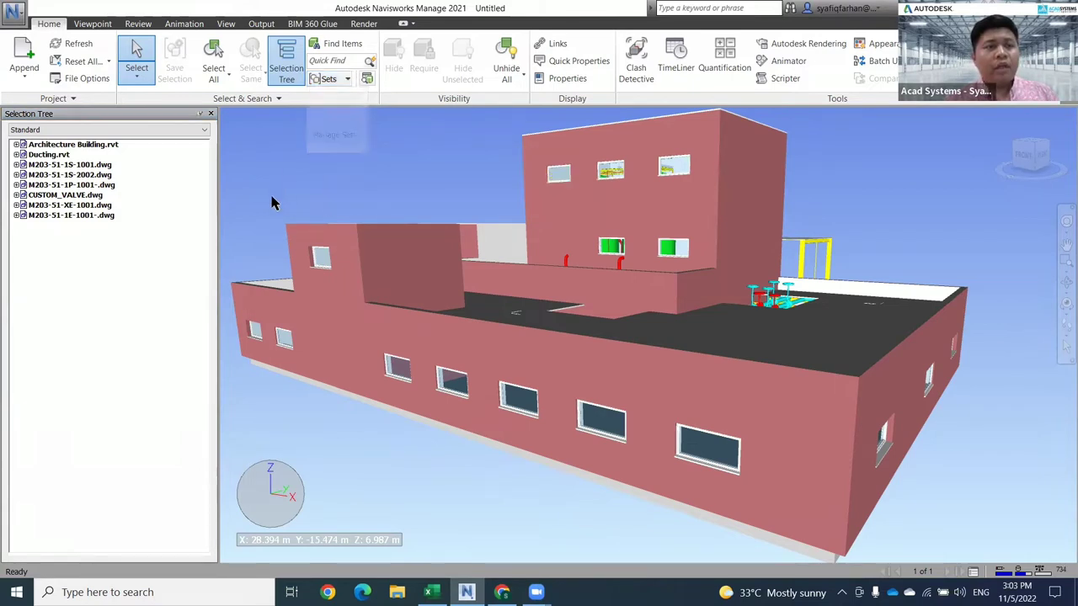
Highlight several of the building's walls one by one in the scene to locate each in the Selection Tree, and clear the selection.
middle_drag(291, 259, 421, 393)
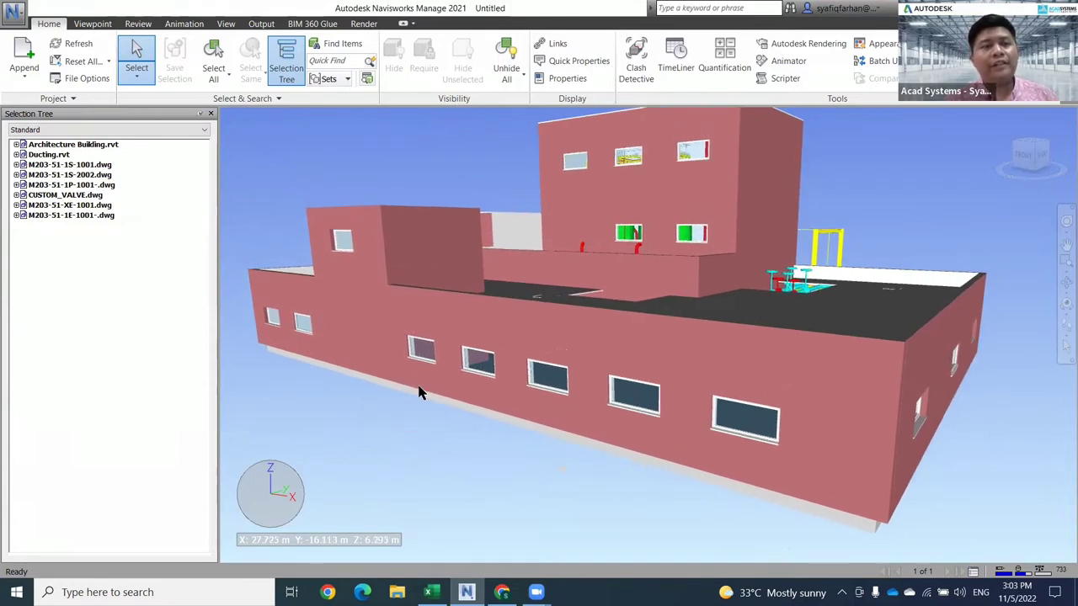
click(427, 308)
click(427, 280)
click(368, 272)
click(948, 393)
click(765, 305)
click(738, 268)
click(627, 288)
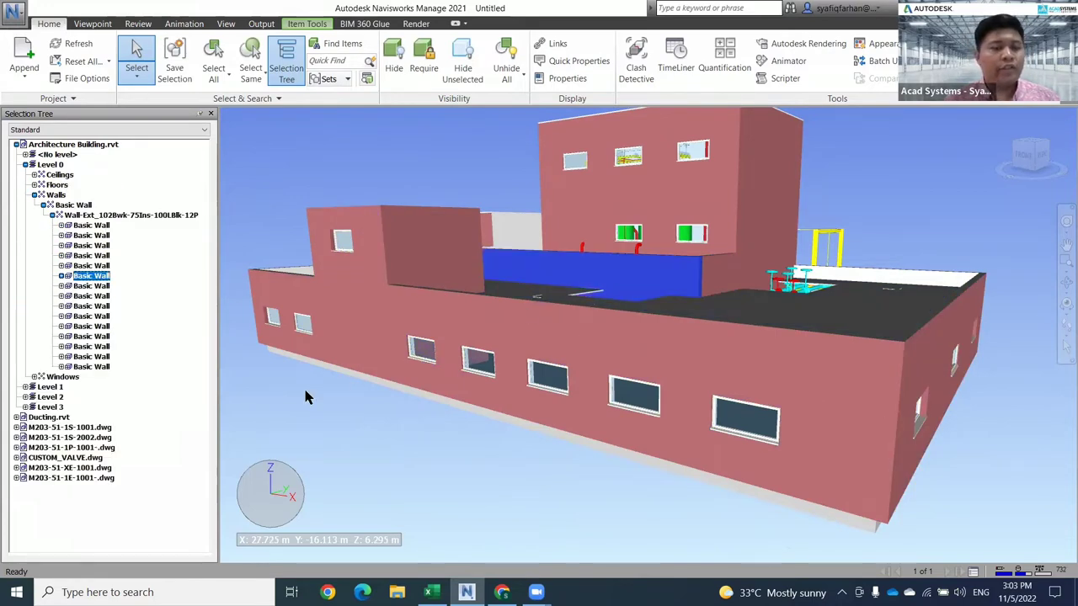
click(343, 408)
Use Select Box in the front view to highlight items across the whole lower storey, and clear the selection.
click(136, 76)
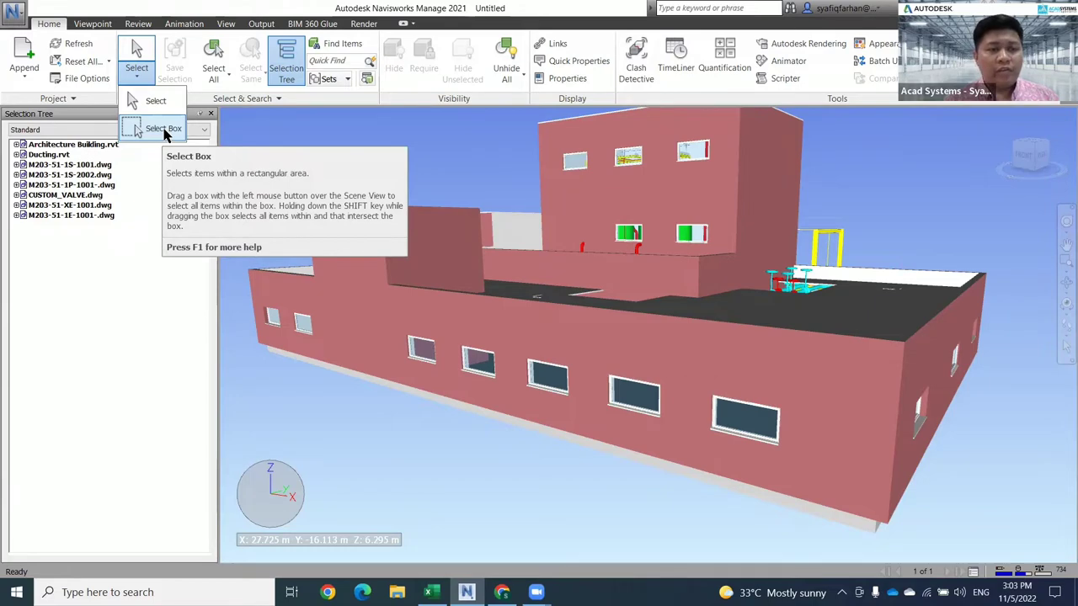
click(163, 129)
click(1029, 157)
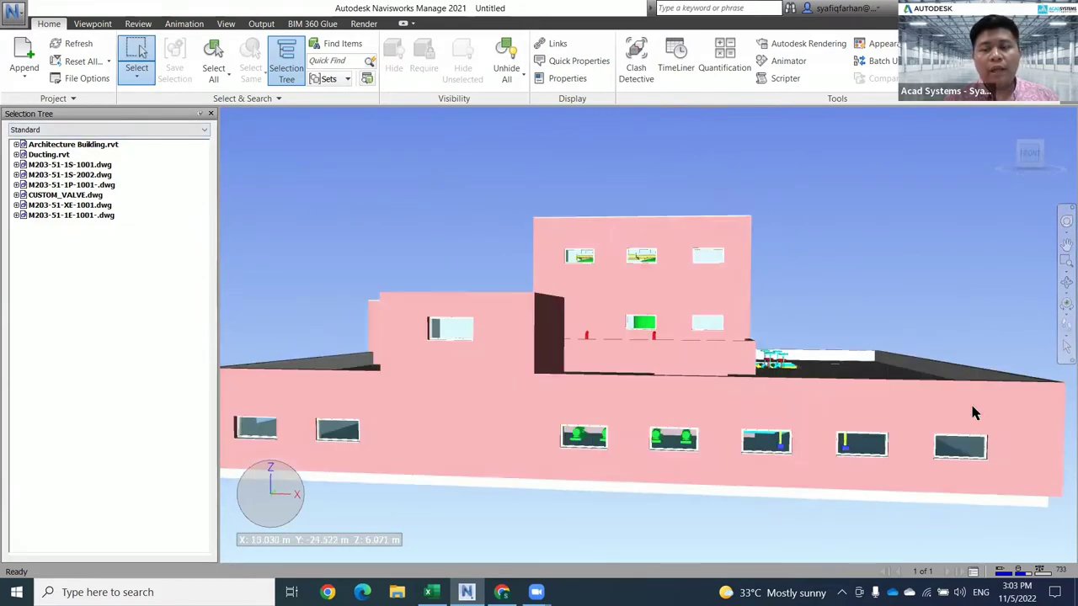
drag(1021, 352, 259, 301)
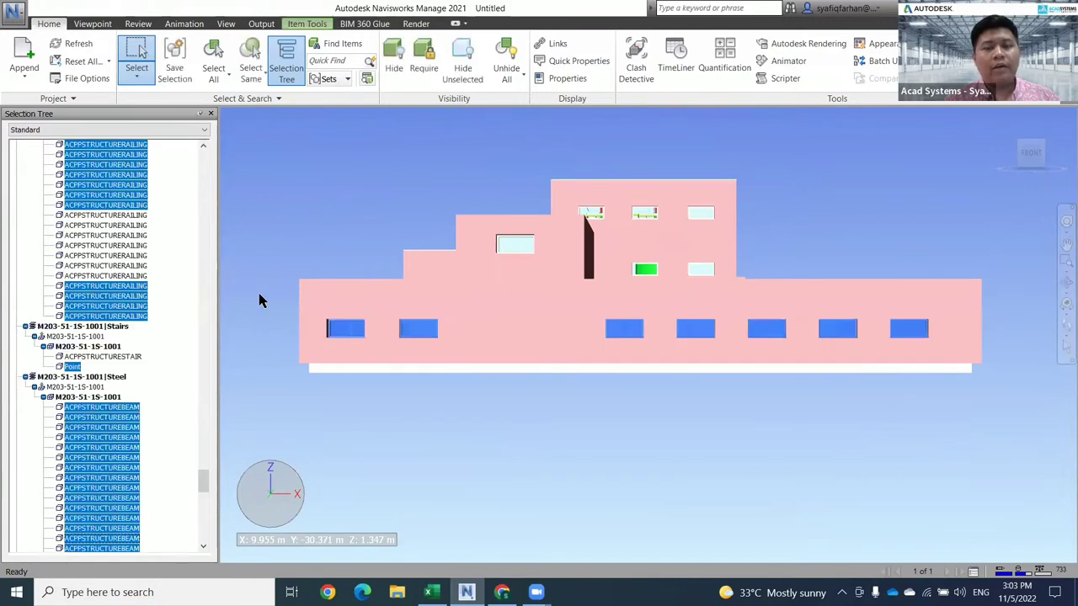
drag(238, 265, 283, 319)
click(968, 426)
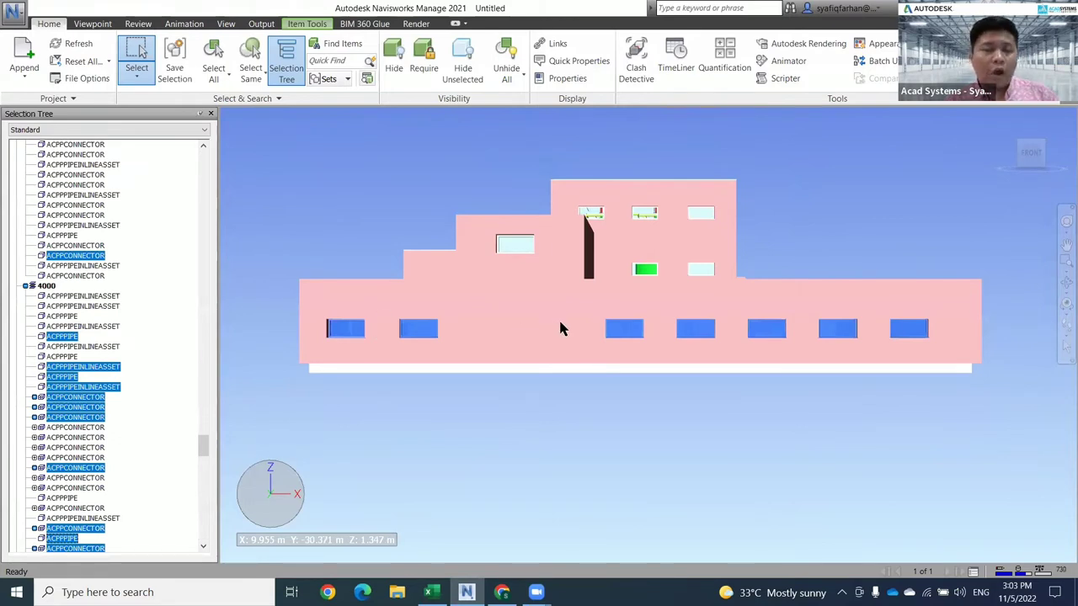
click(277, 295)
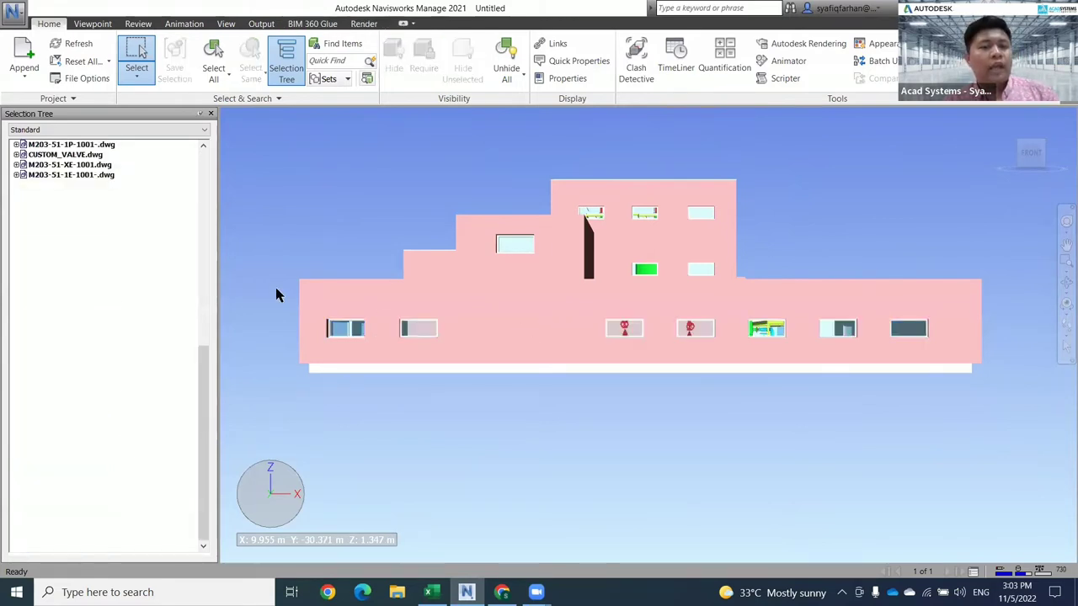
Box-select only the two windows at the left end of the lower storey, and clear the selection.
mouse_move(338, 311)
mouse_down()
mouse_move(291, 277)
mouse_move(344, 295)
mouse_up()
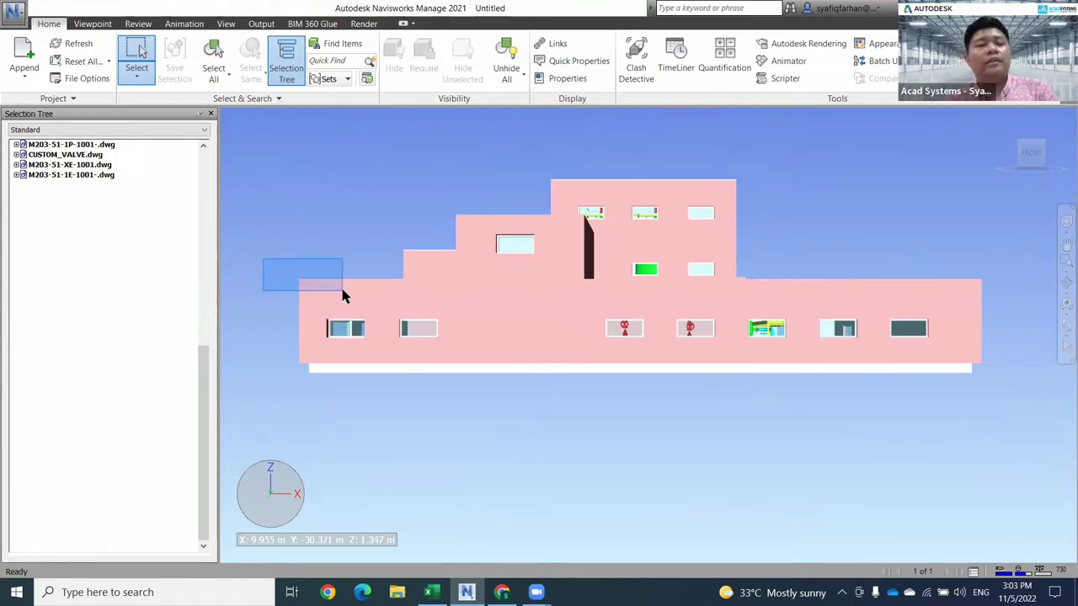
drag(343, 294, 449, 362)
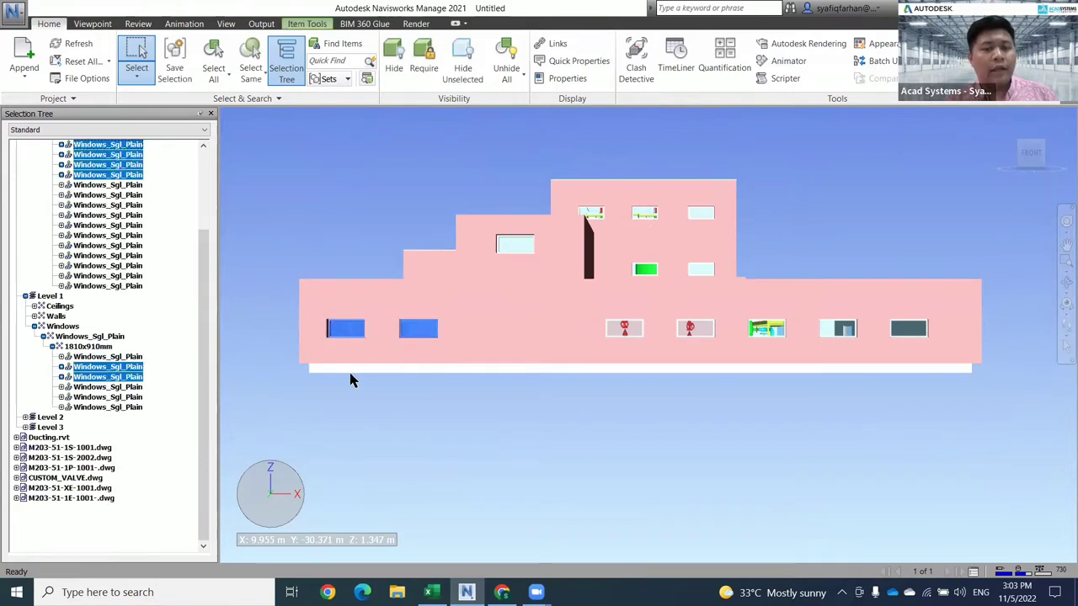
click(556, 392)
Box-select the full front of the lower storey and its right-hand part, and clear the selection.
drag(230, 261, 1013, 418)
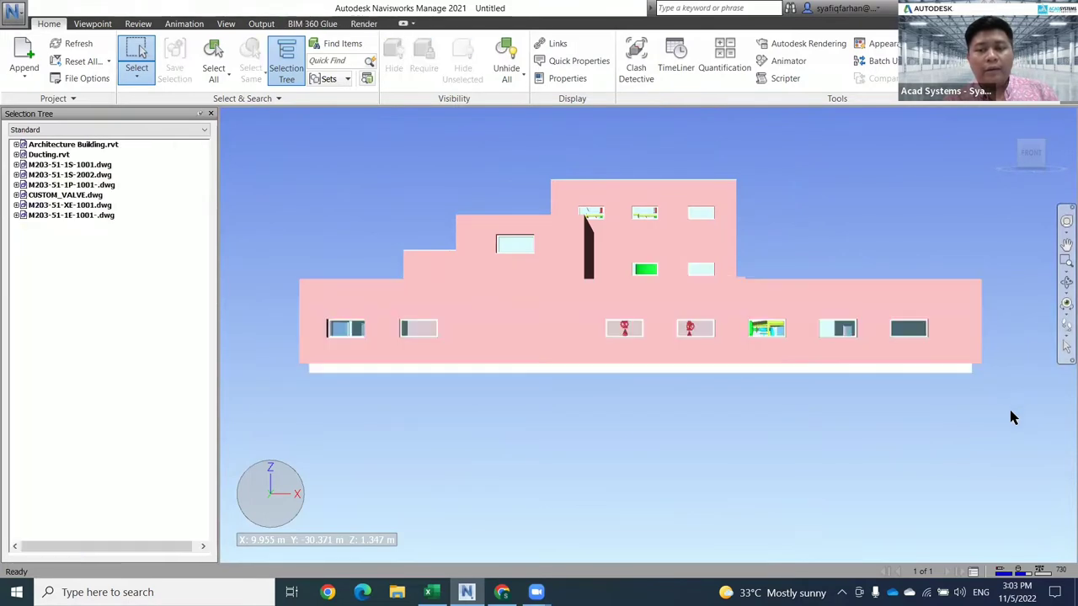
shift+middle_drag(1004, 413, 962, 419)
drag(993, 298, 700, 431)
click(860, 446)
shift+middle_drag(982, 440, 822, 410)
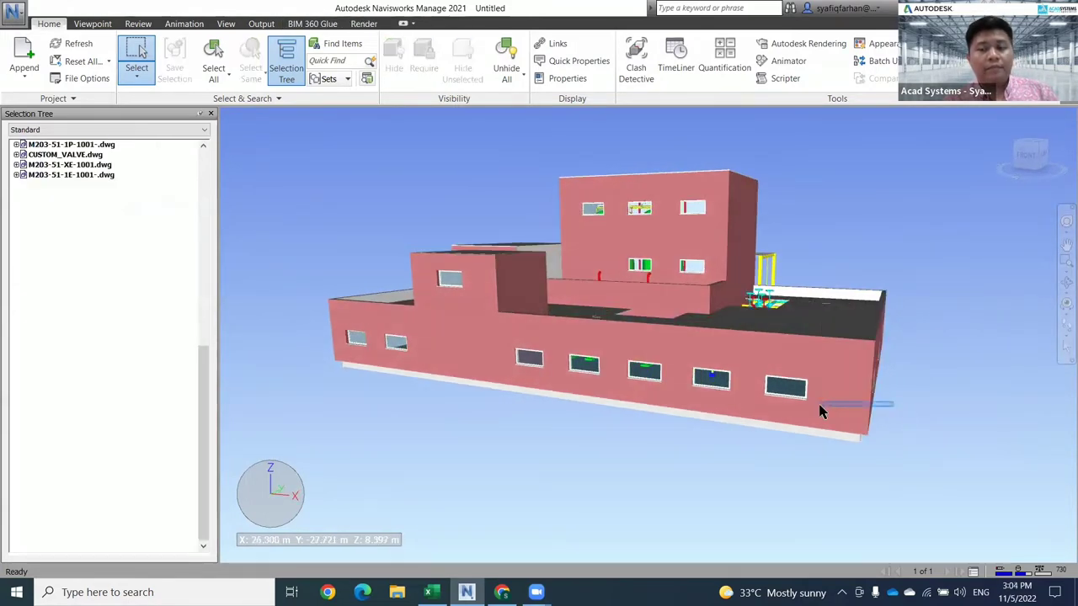
Switch the selection mode from Select Box back to the single-item Select tool.
click(139, 78)
click(128, 91)
click(137, 77)
click(151, 103)
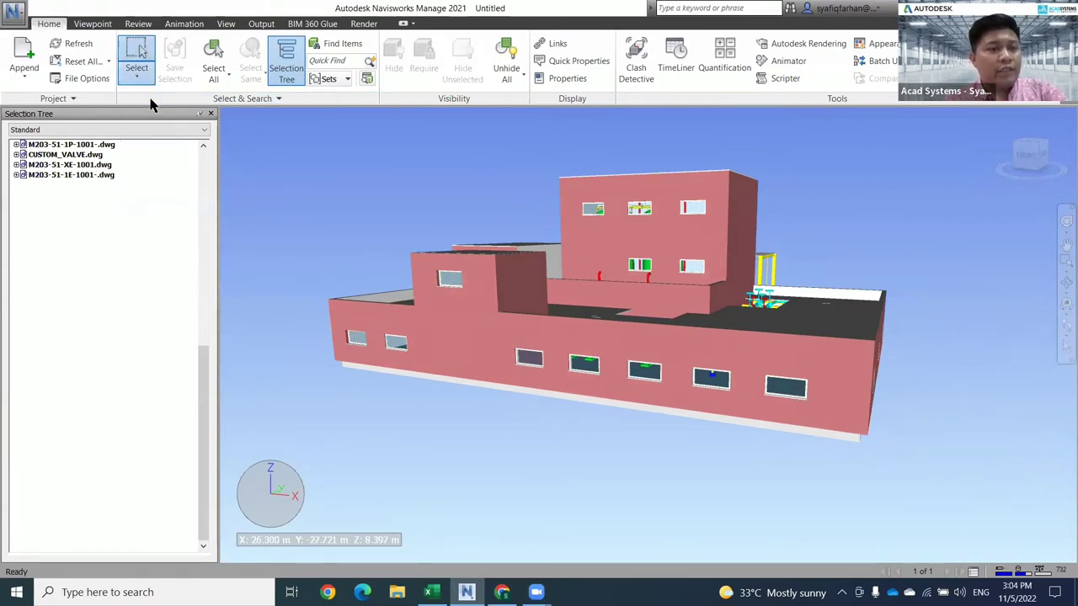
click(137, 77)
click(146, 94)
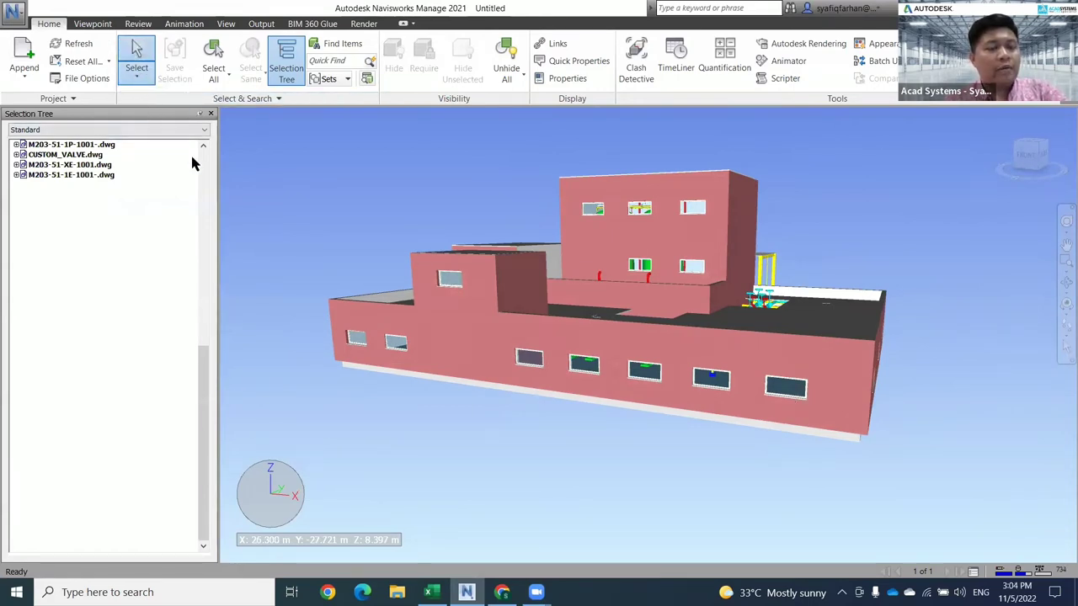
Turn the Third Person avatar on in front of the building's corner and turn it off again.
middle_drag(394, 257, 383, 245)
click(1031, 162)
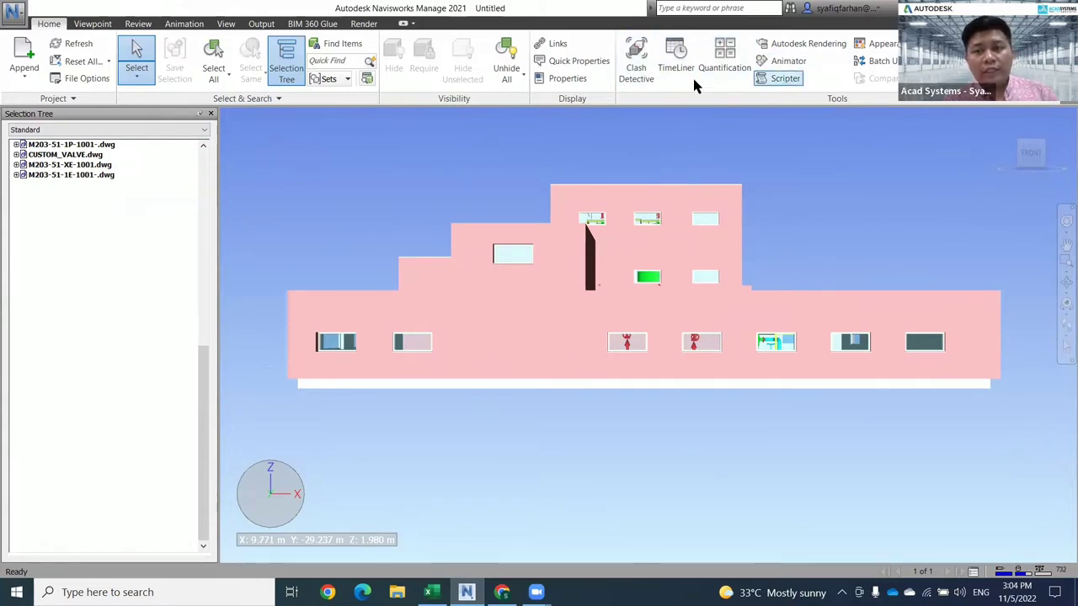
shift+middle_drag(783, 258, 770, 337)
drag(203, 383, 212, 139)
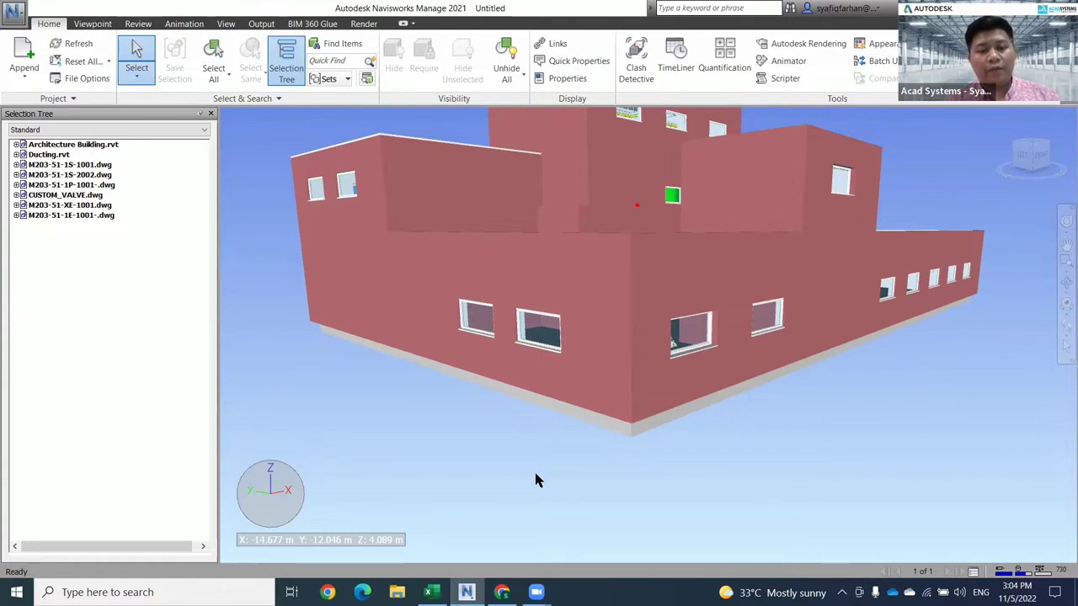
click(92, 25)
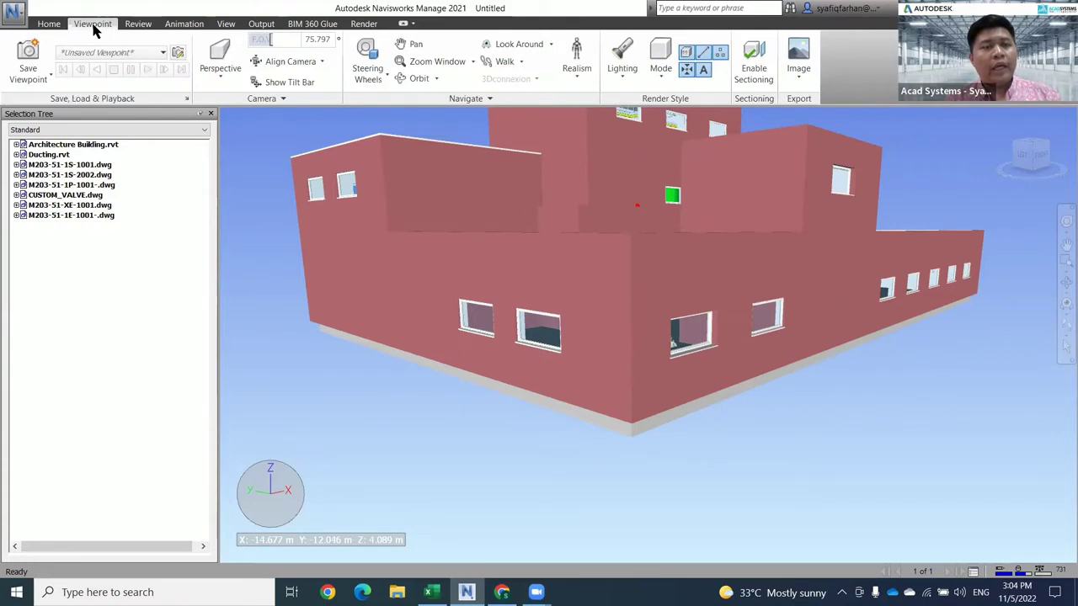
click(576, 73)
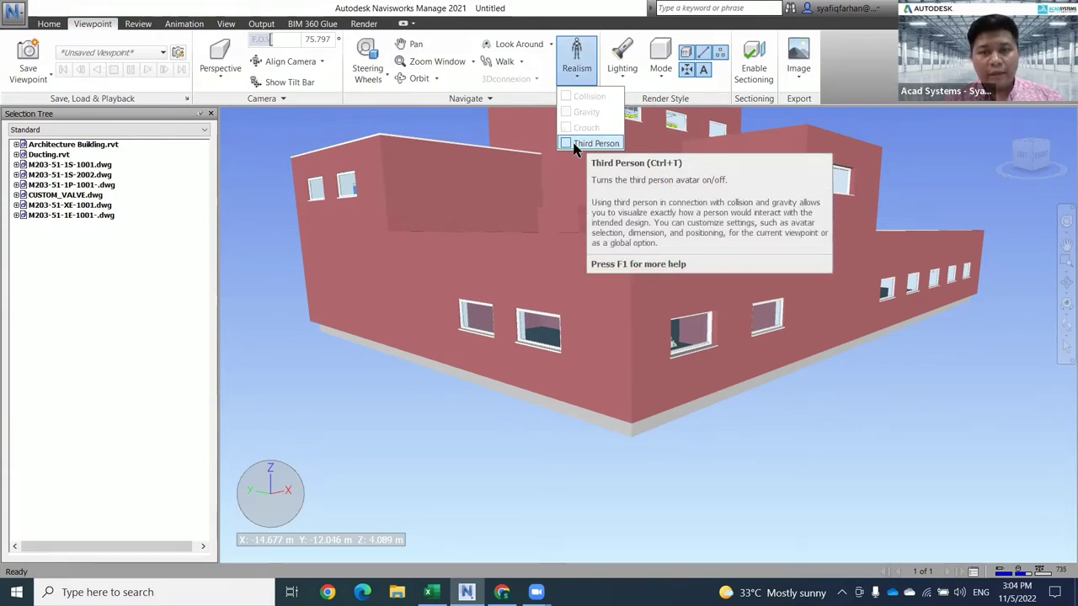
click(576, 144)
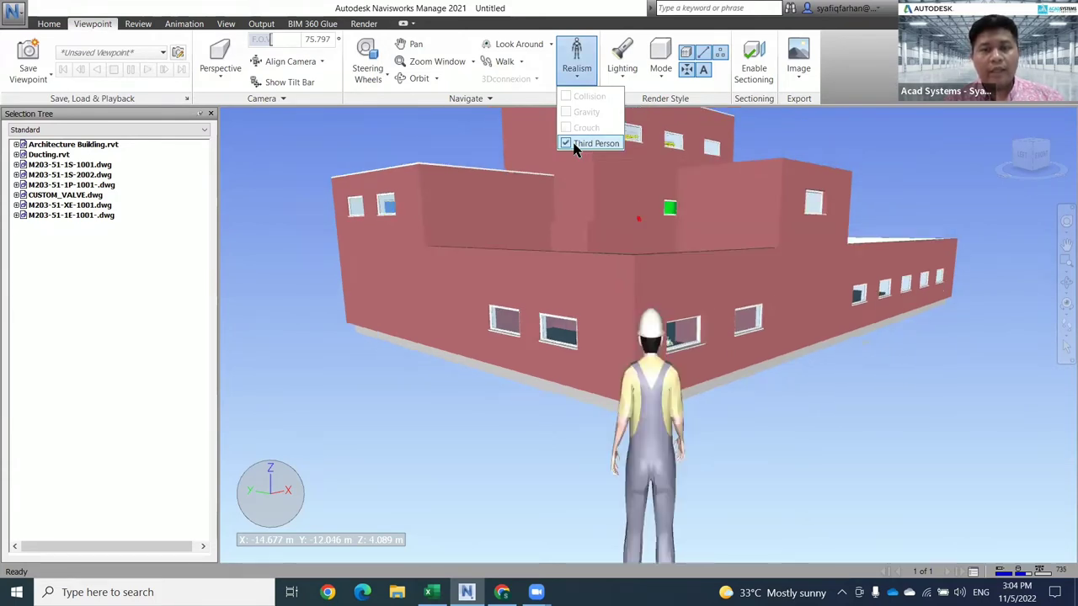
click(576, 144)
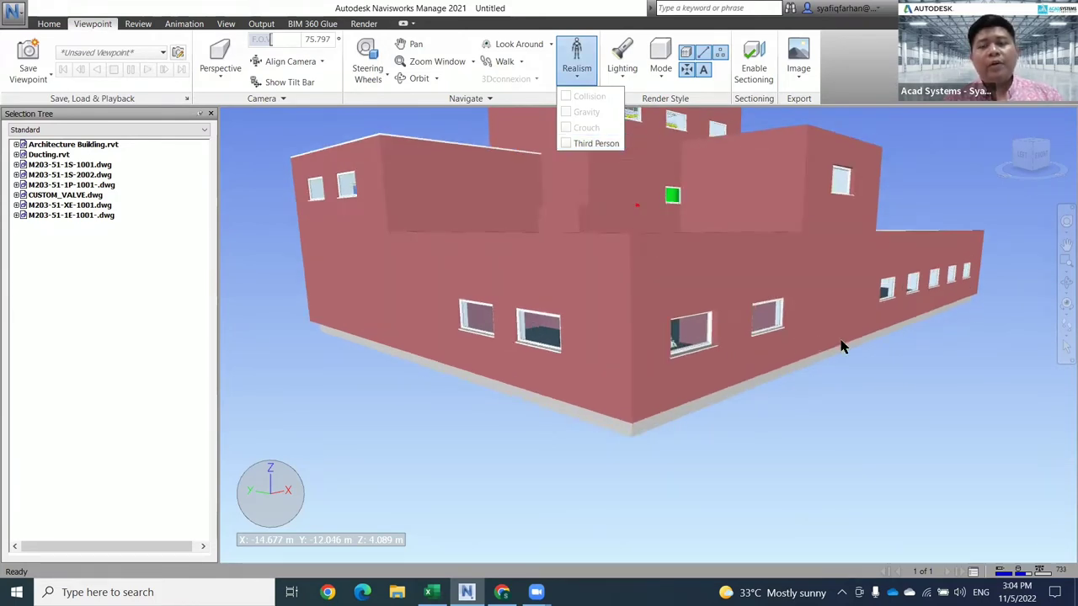
click(853, 410)
Turn on the Third Person avatar and bring it closer to the building's corner.
scroll(694, 352, up, 3)
shift+middle_drag(695, 351, 758, 362)
click(577, 63)
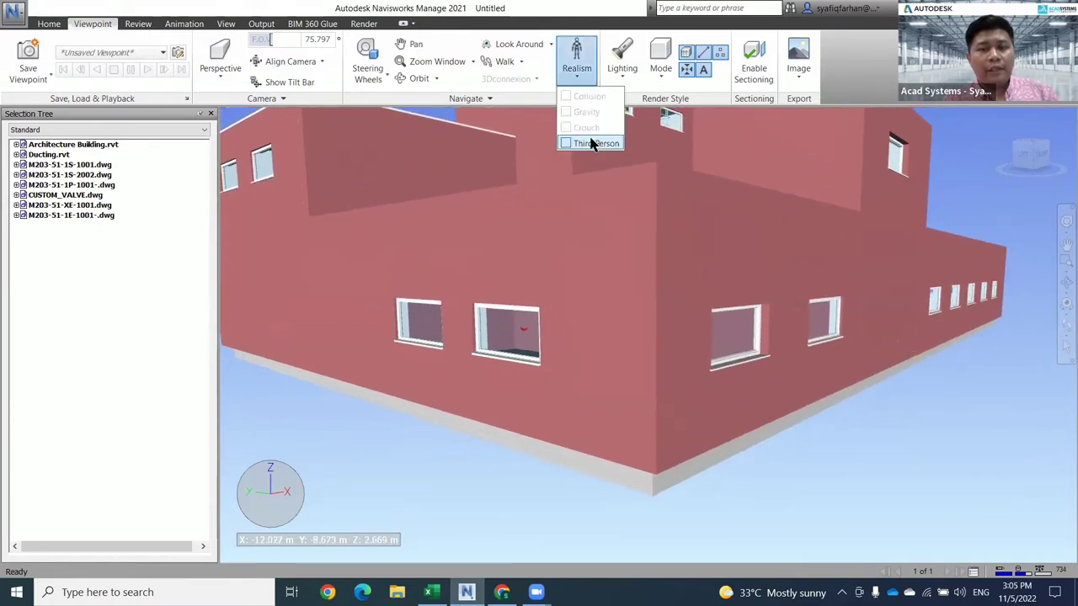
click(592, 144)
scroll(737, 364, up, 3)
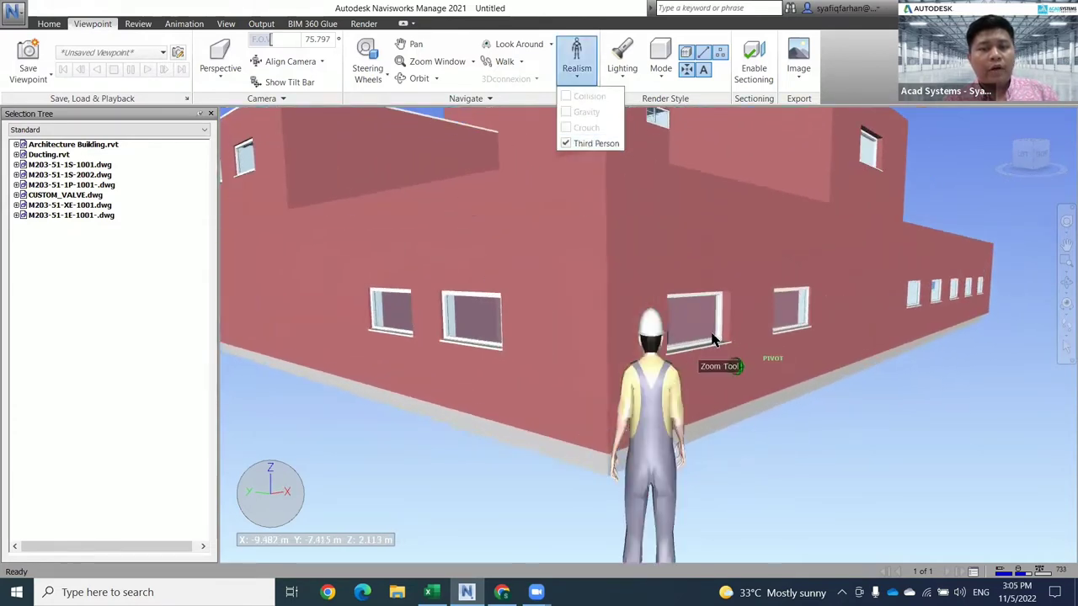
scroll(984, 390, up, 4)
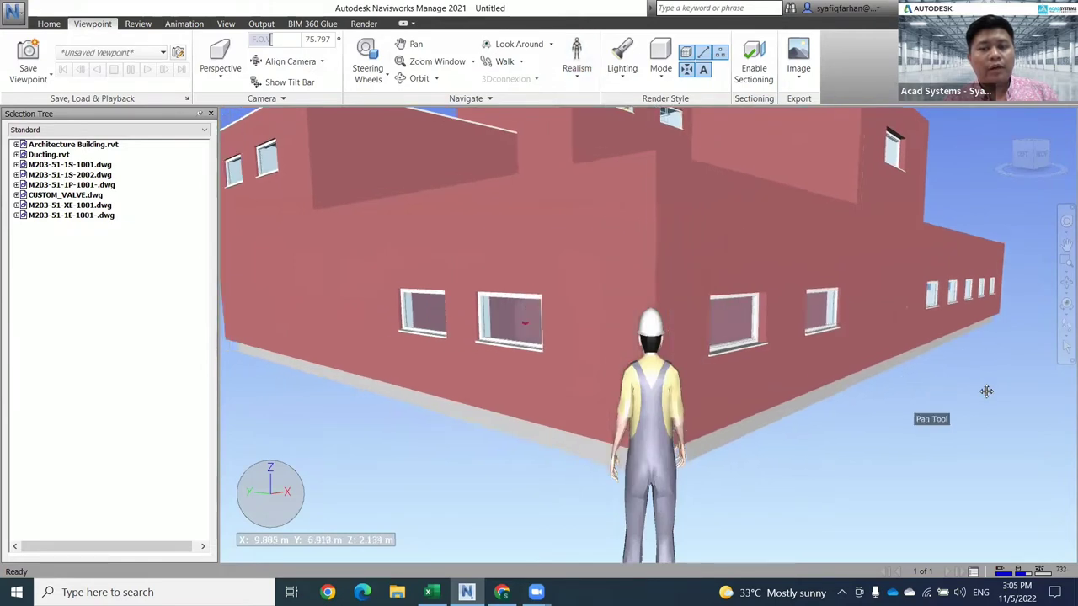
mouse_move(780, 350)
middle_down()
mouse_move(751, 353)
mouse_move(785, 367)
middle_up()
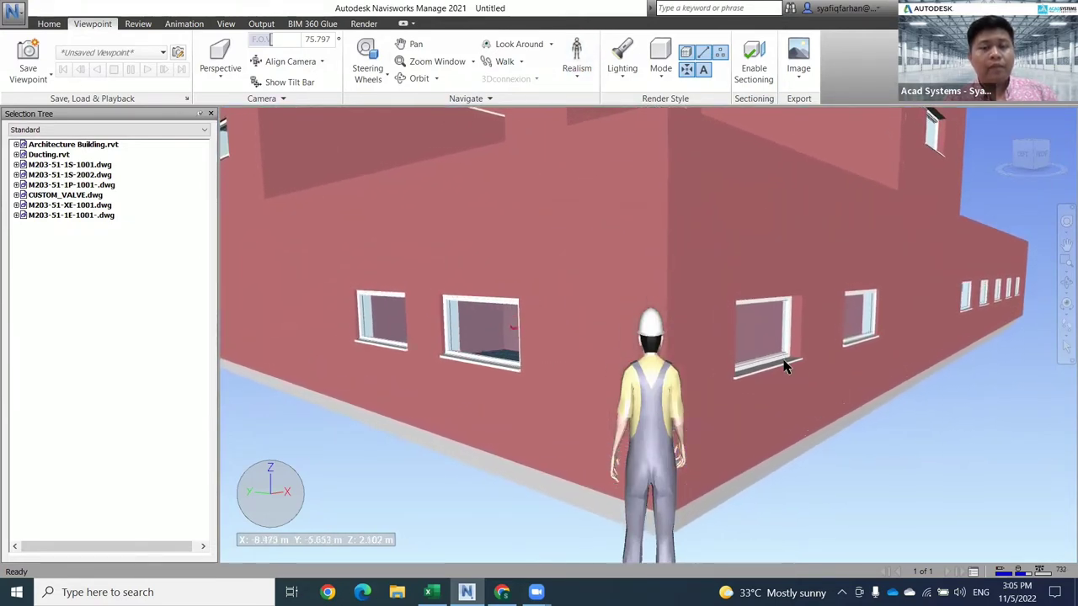
Activate the Walk tool and walk the avatar through the wall to the pumps and pipes inside the building.
click(577, 69)
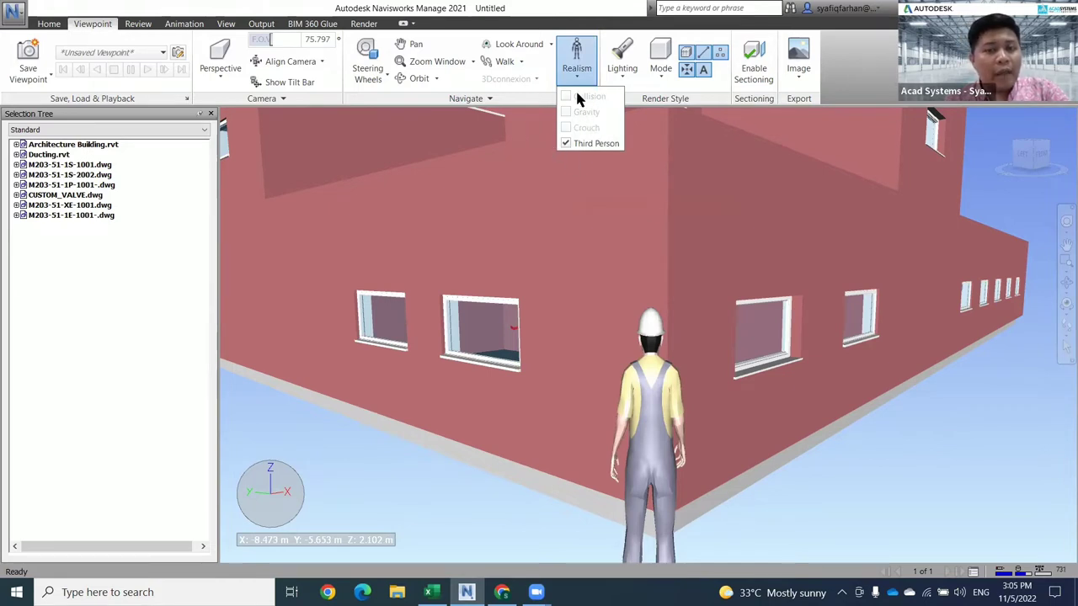
click(987, 389)
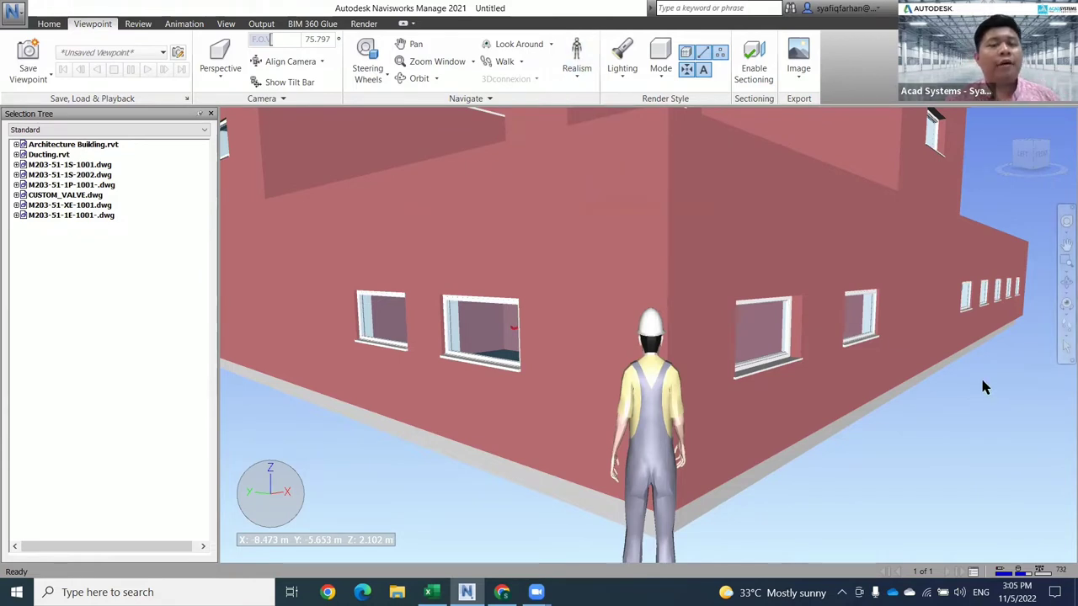
click(48, 24)
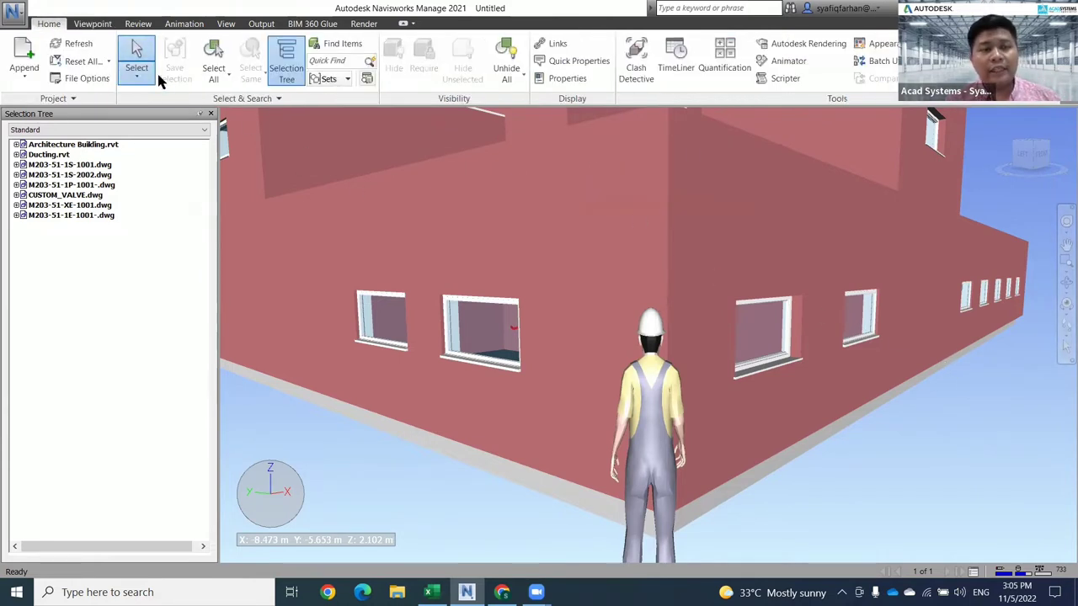
click(92, 23)
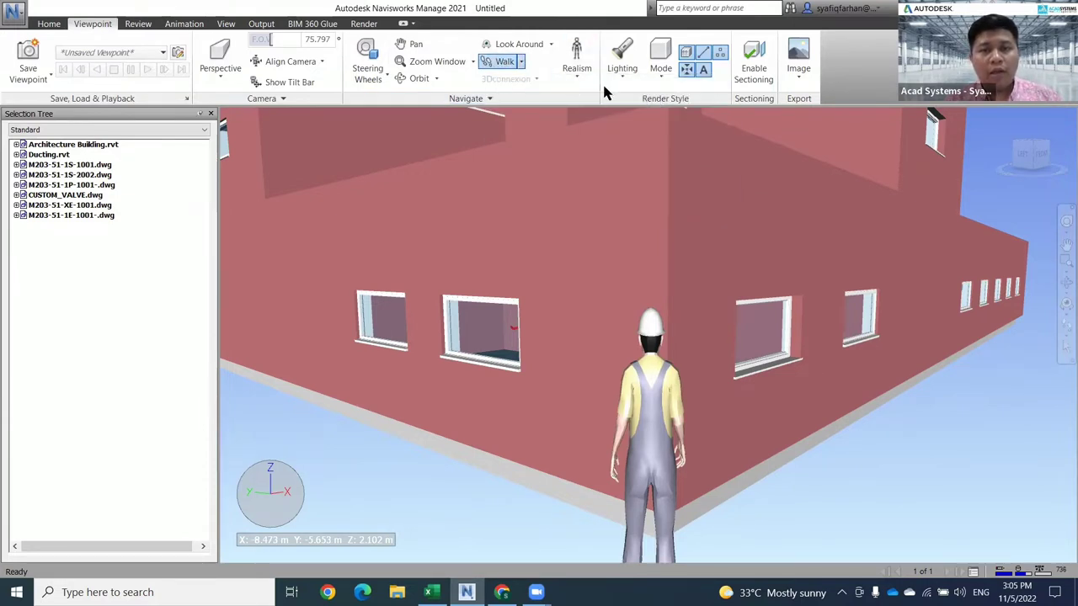
click(578, 74)
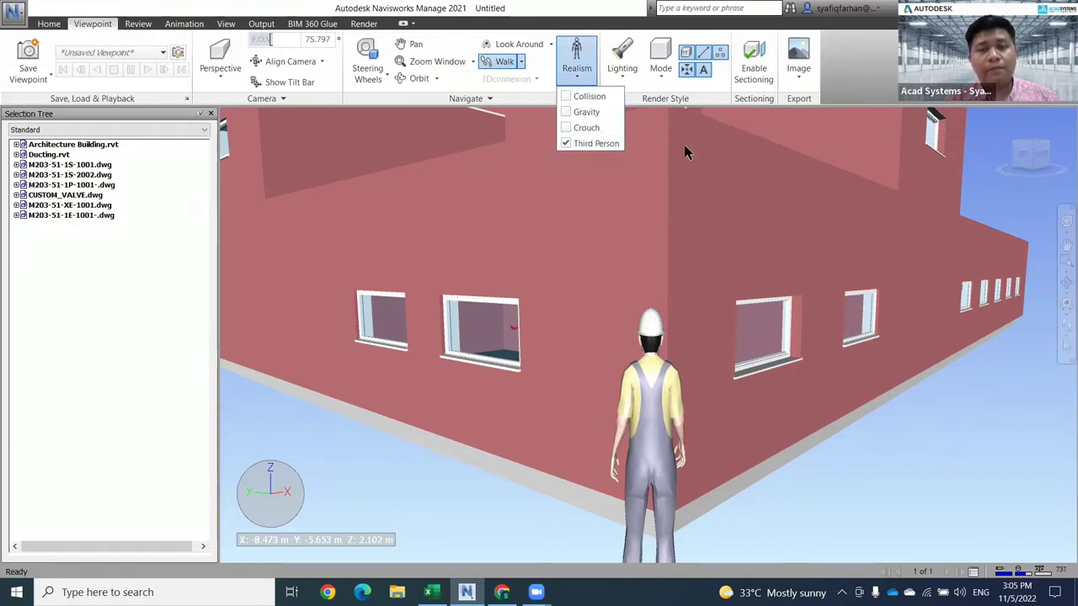
click(577, 84)
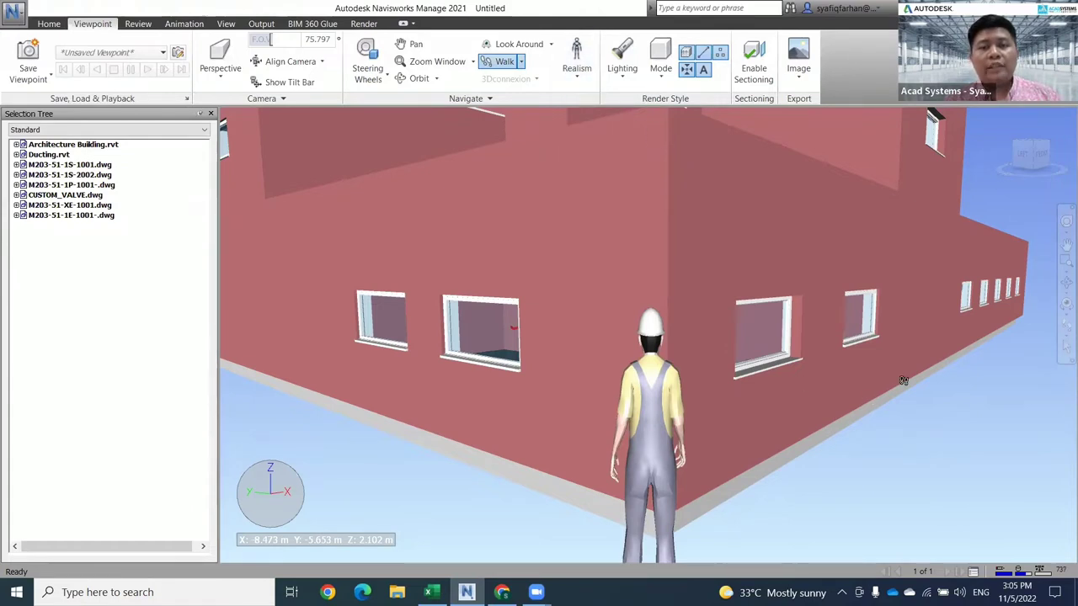
drag(667, 301, 578, 74)
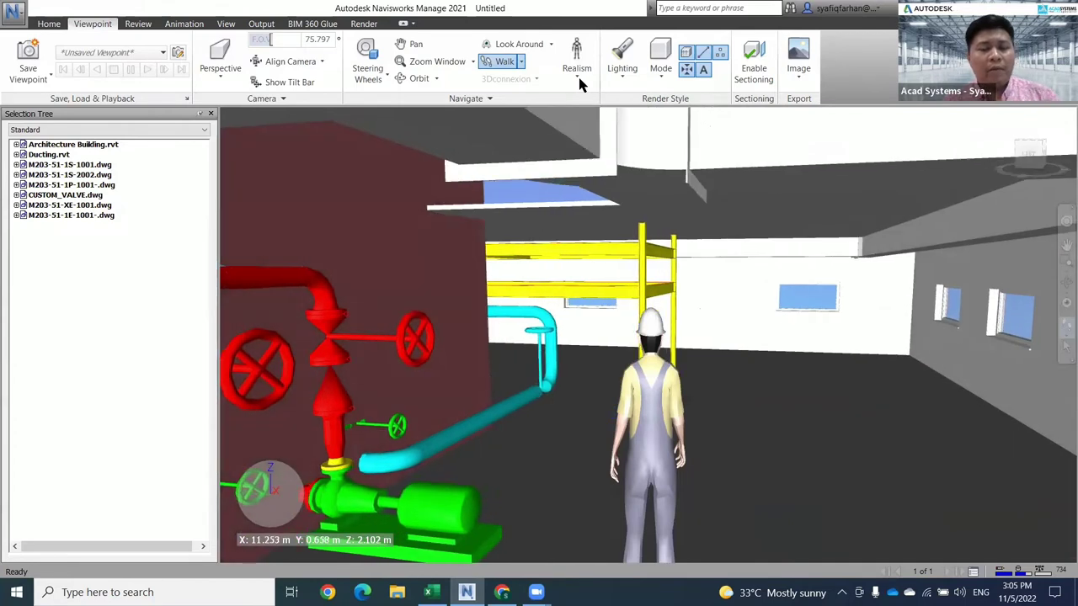
Enable Collision with Gravity and Crouch off, and walk the avatar past the pumps towards the yellow steel frame.
click(577, 76)
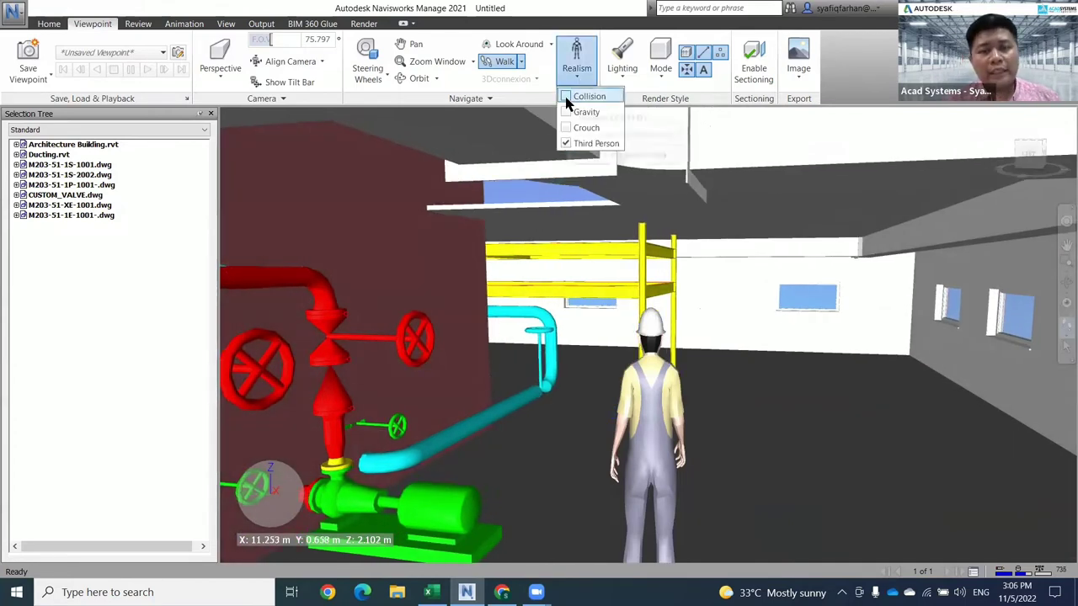
click(569, 98)
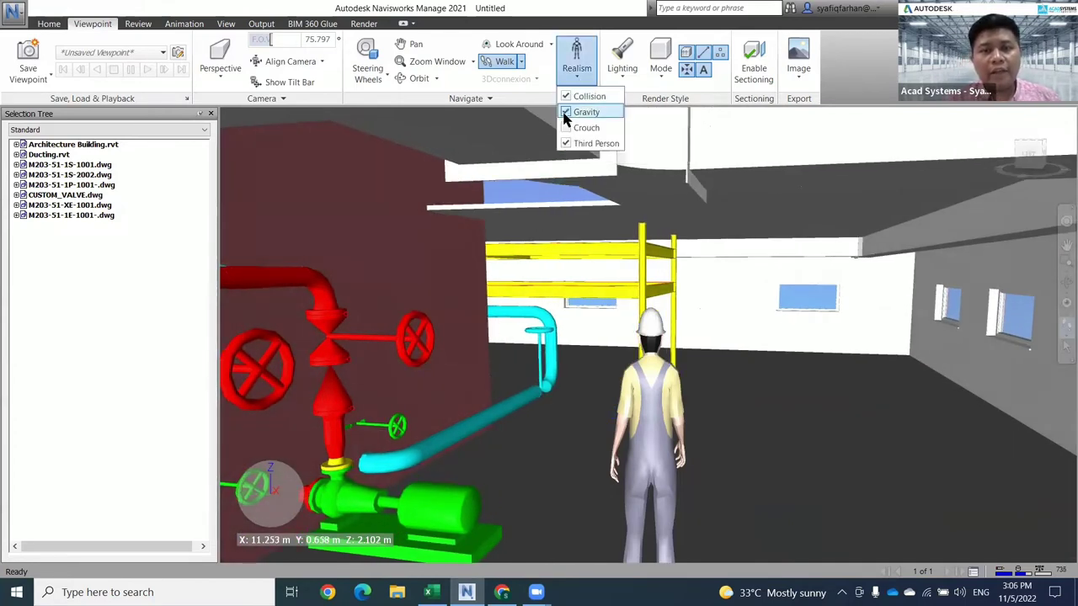
click(566, 127)
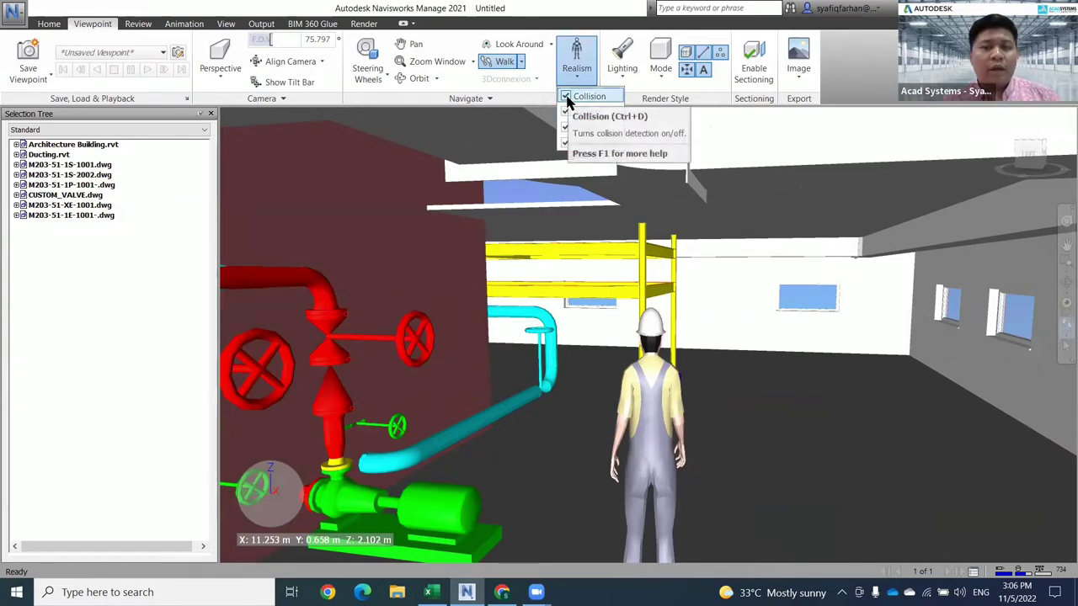
click(581, 127)
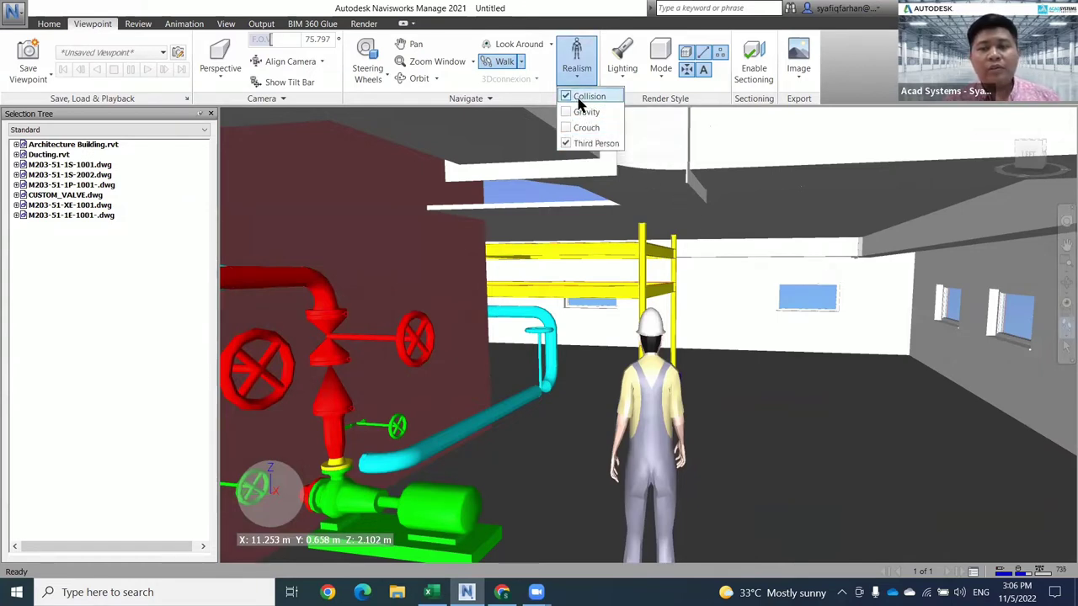
click(785, 159)
drag(727, 339, 582, 72)
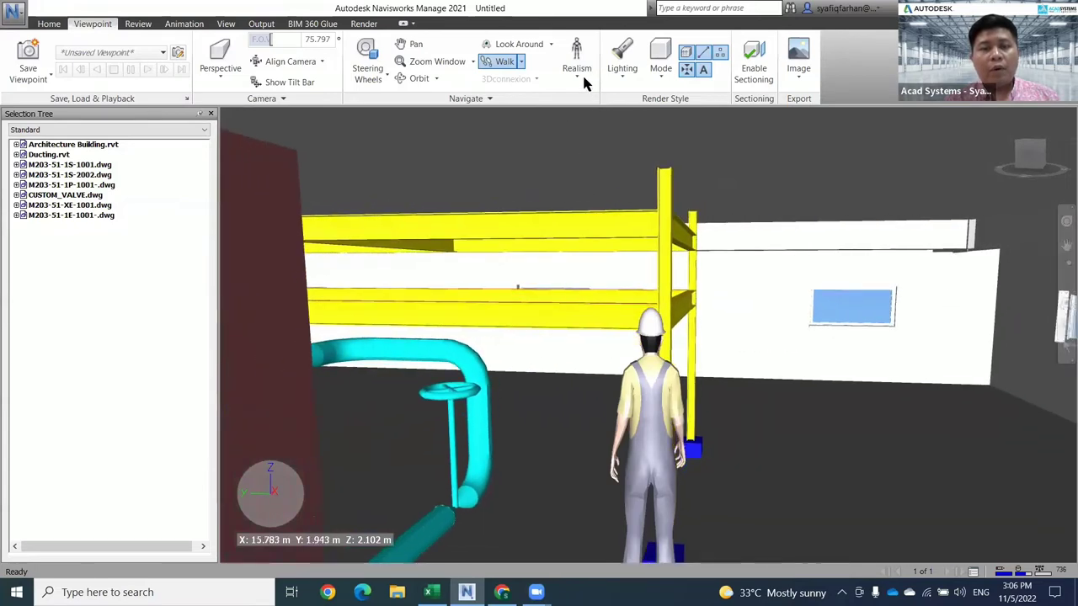
Turn on Gravity for the avatar and walk it so that it drops onto the building floor.
click(578, 73)
click(566, 113)
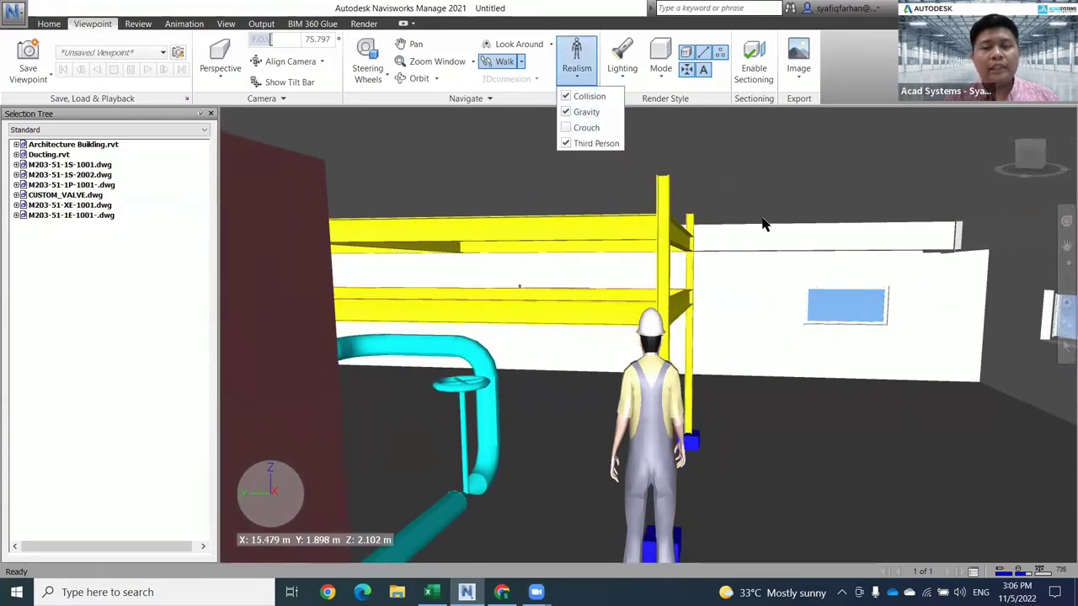
click(759, 297)
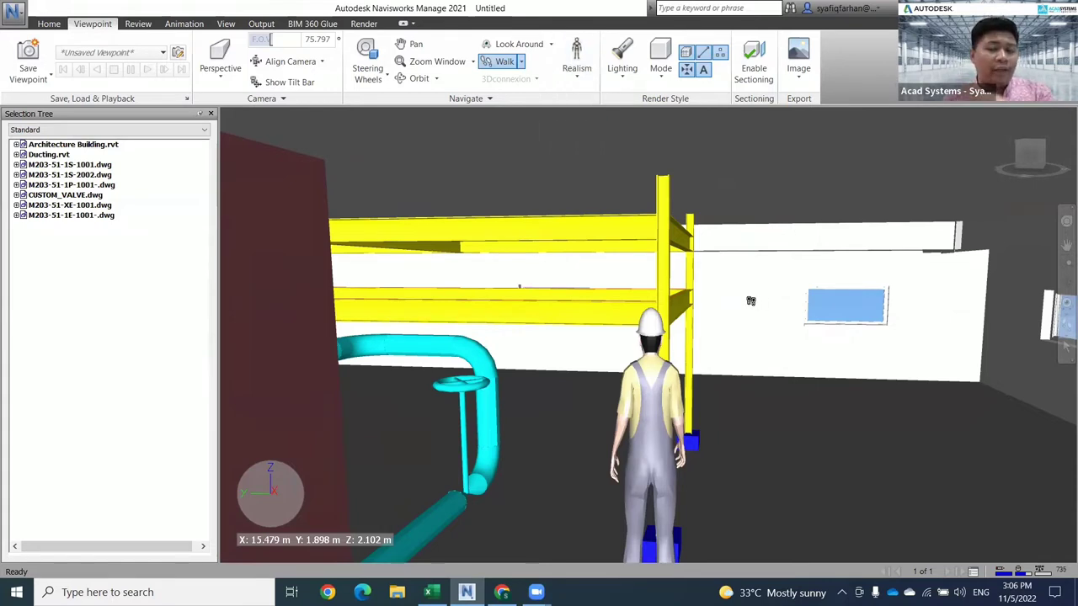
drag(749, 301, 704, 338)
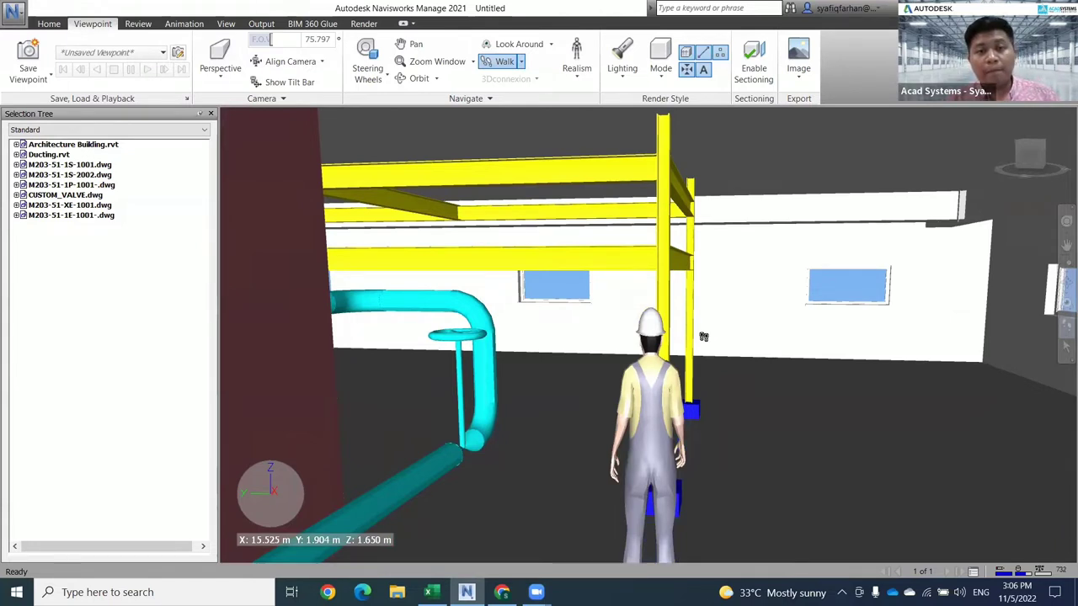
Turn on Crouch and walk the avatar under the yellow beam towards the cyan pipe.
click(576, 64)
click(579, 128)
click(606, 343)
drag(586, 348, 688, 421)
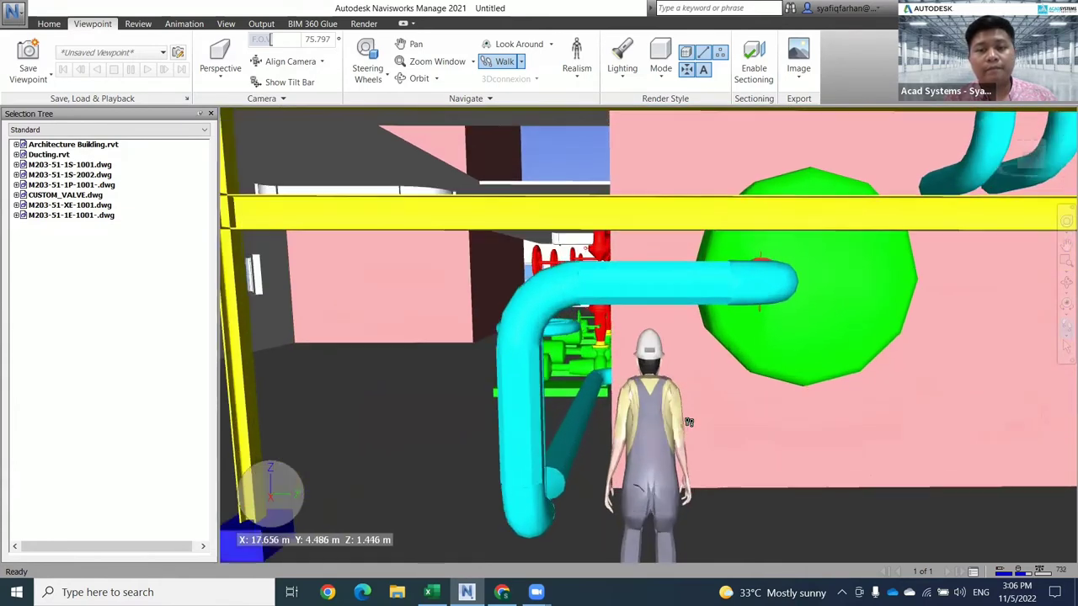
Walk the avatar back out from the yellow frame and across the floor to the white wall with windows.
drag(665, 381, 520, 377)
drag(490, 423, 521, 303)
key(Down)
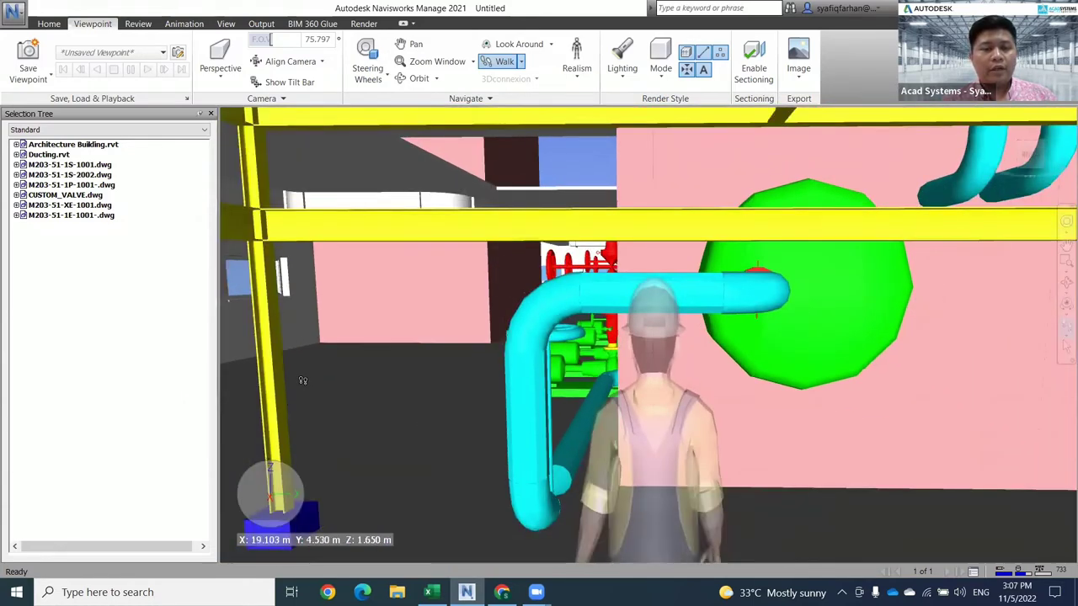
key(Left)
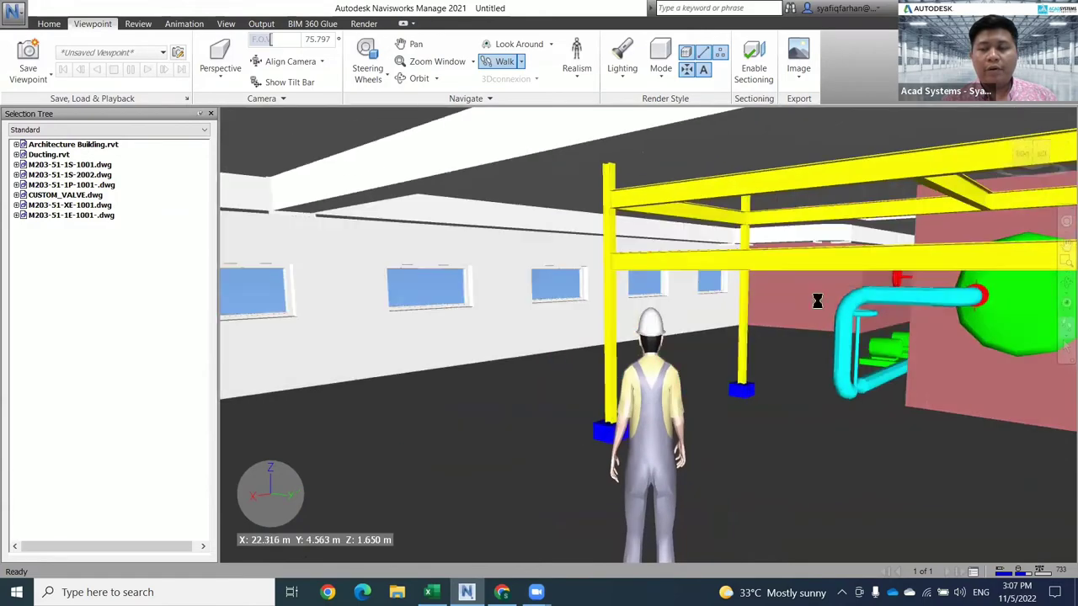
drag(500, 304, 653, 103)
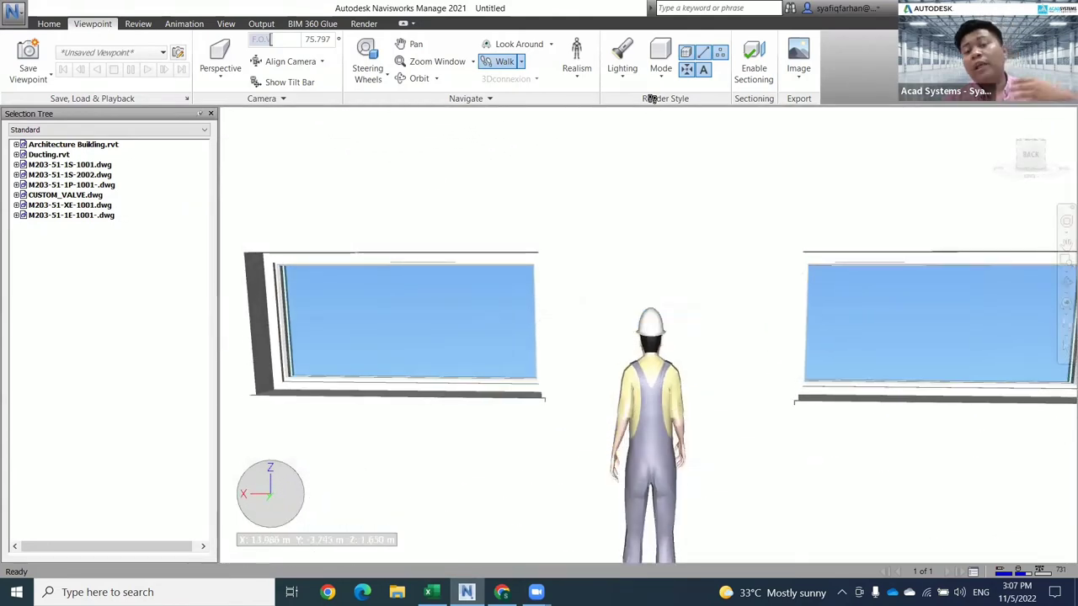
Turn off Collision and walk the avatar through the windowed wall to the outside of the building.
click(572, 83)
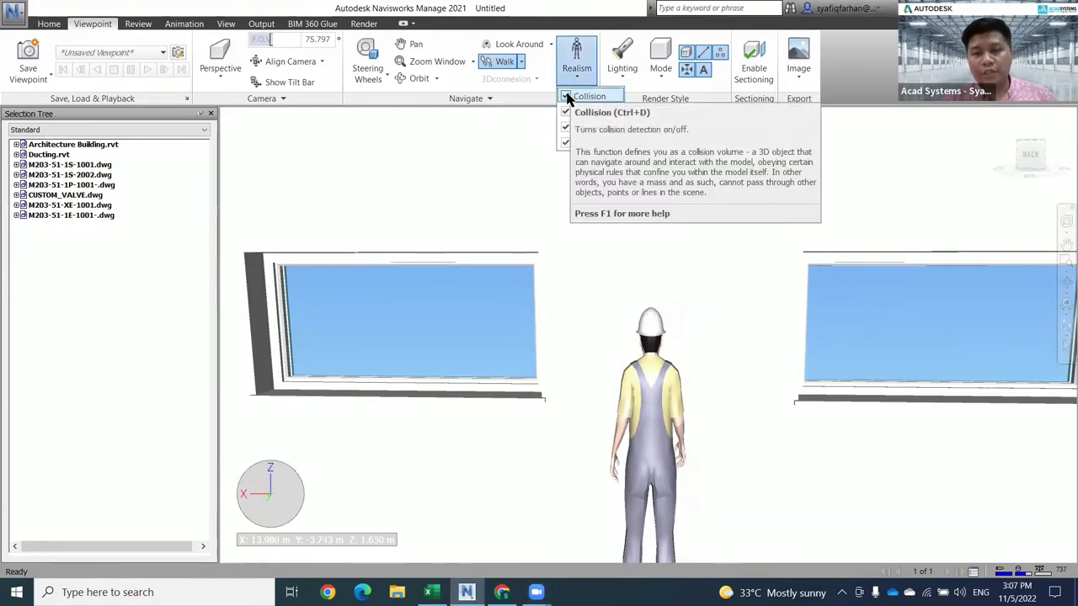
click(615, 337)
drag(616, 337, 597, 197)
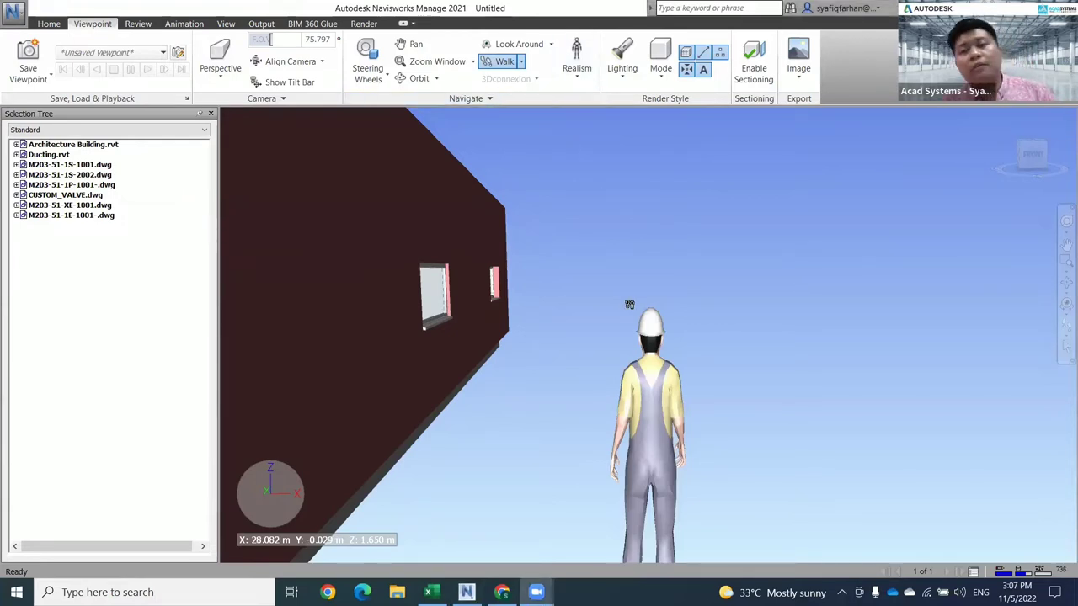
Walk the avatar along the outside of the building to the yellow steel shelter.
click(580, 80)
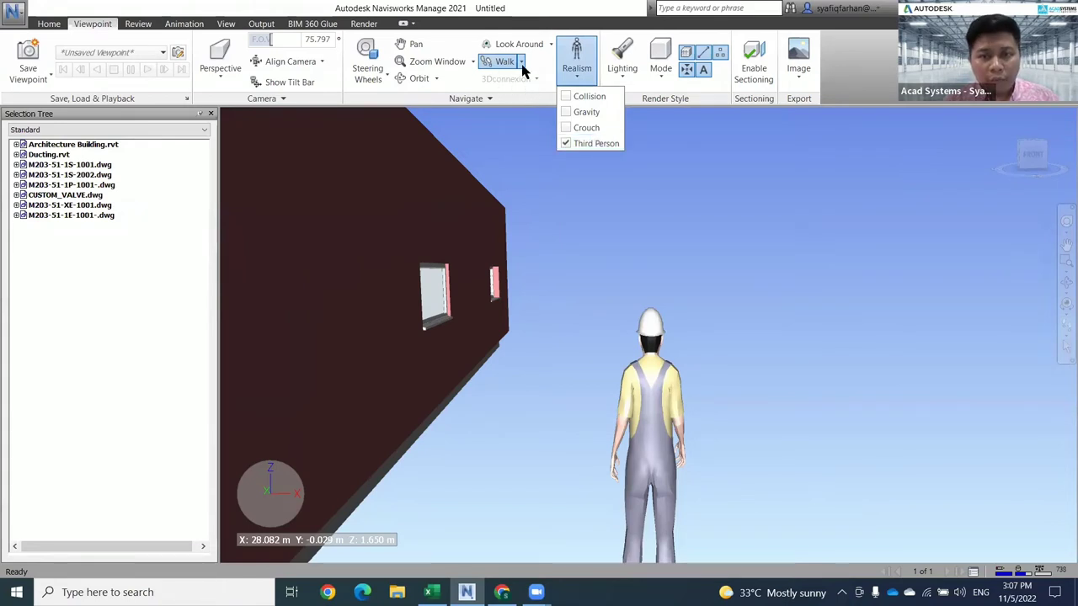
click(699, 329)
drag(631, 282, 670, 366)
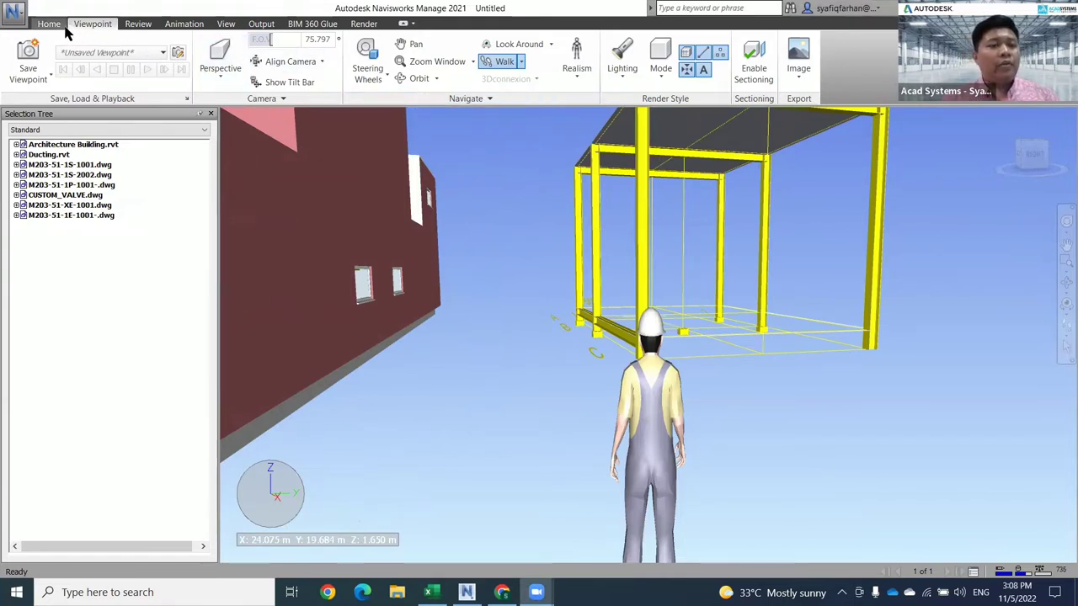
Leave the Walk tool and turn off the Third Person avatar.
key(Escape)
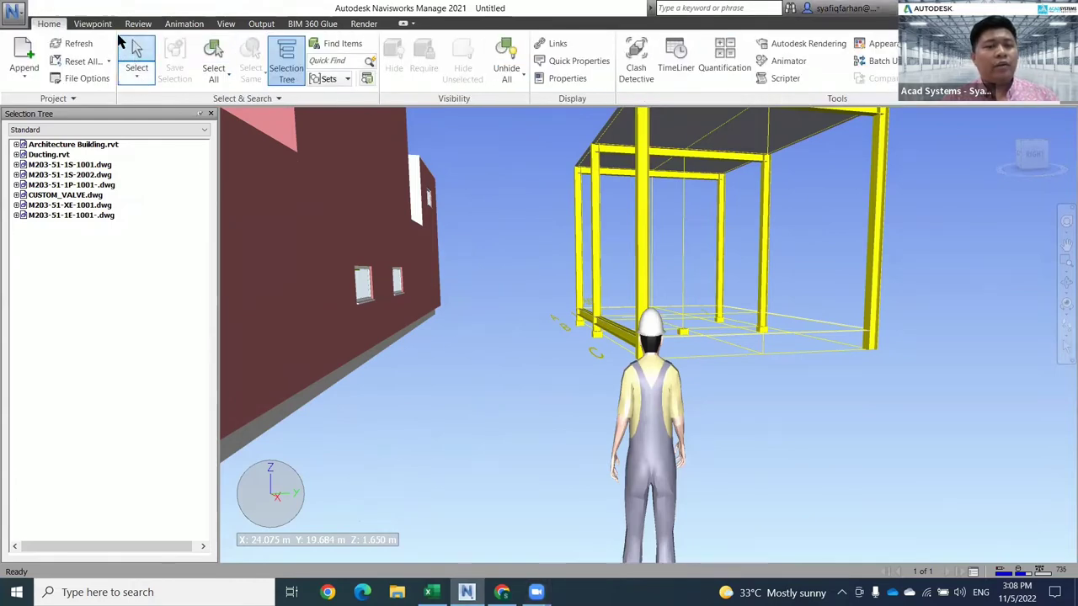
click(91, 23)
click(577, 76)
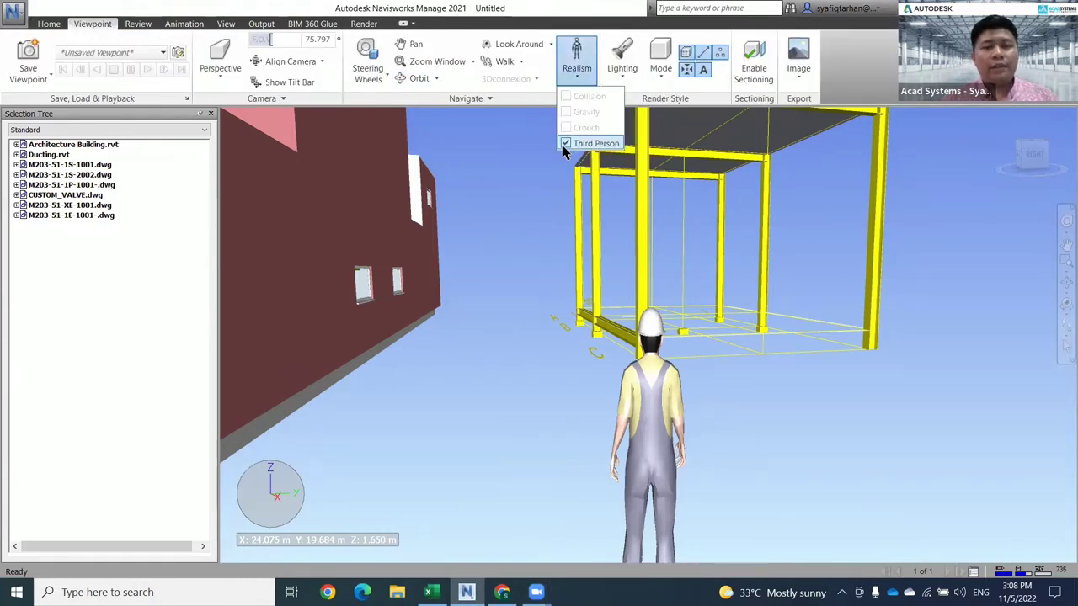
click(589, 143)
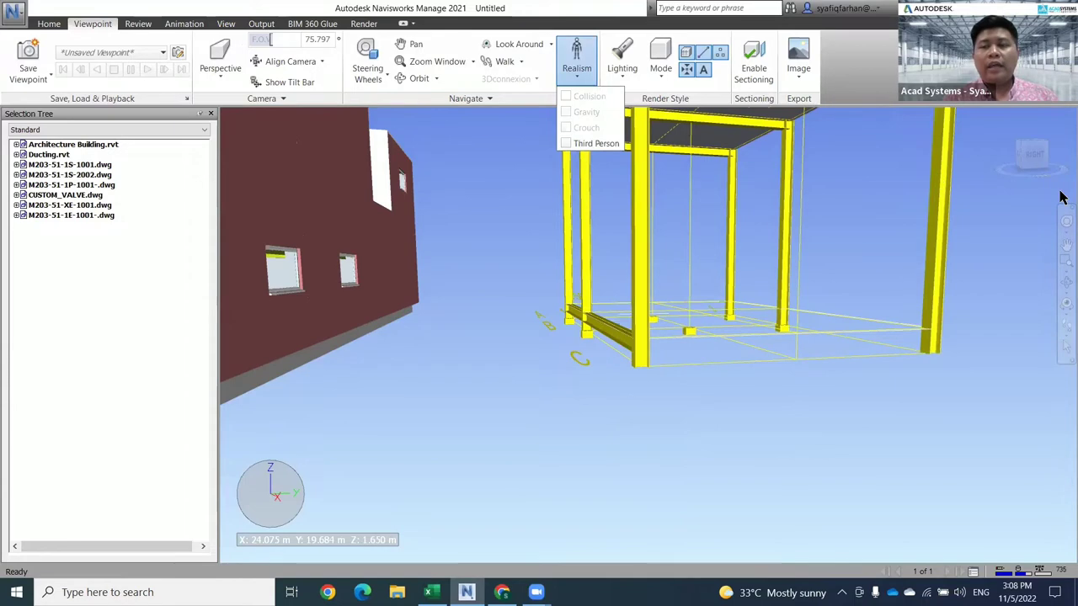
Return to an overall view of the building and orbit around to its opposite corner.
click(1029, 166)
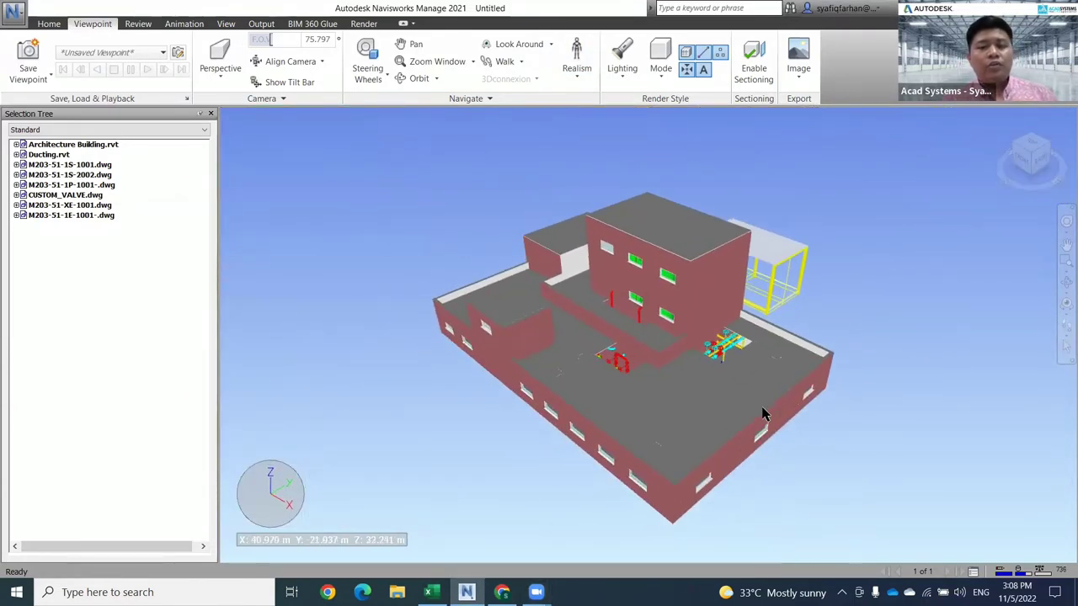
scroll(766, 446, up, 2)
scroll(766, 446, down, 3)
scroll(766, 446, up, 3)
scroll(767, 447, down, 3)
scroll(767, 447, up, 2)
scroll(767, 447, down, 2)
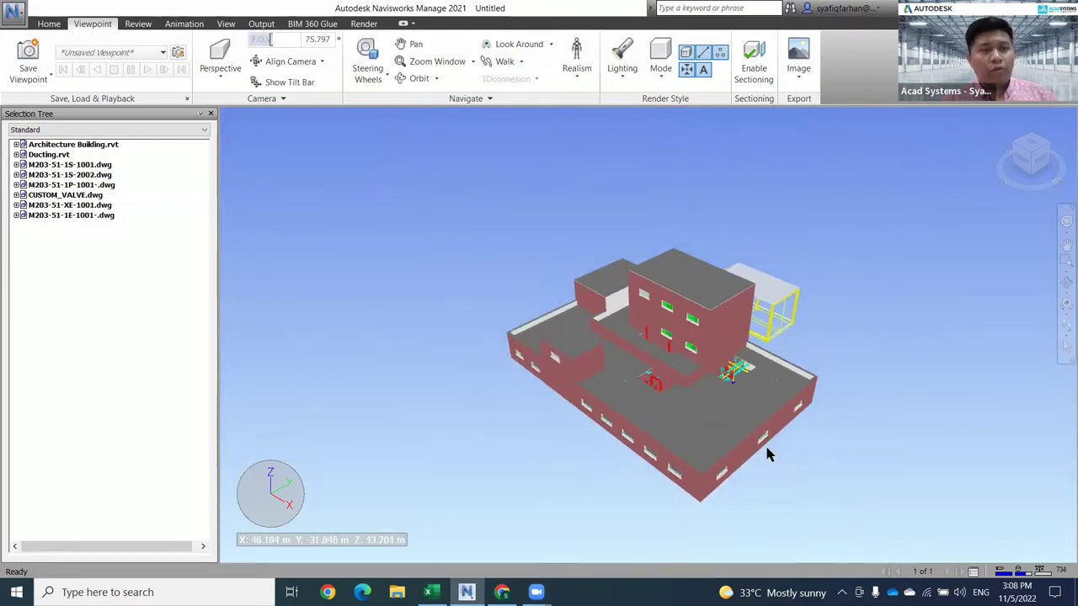
scroll(759, 476, up, 2)
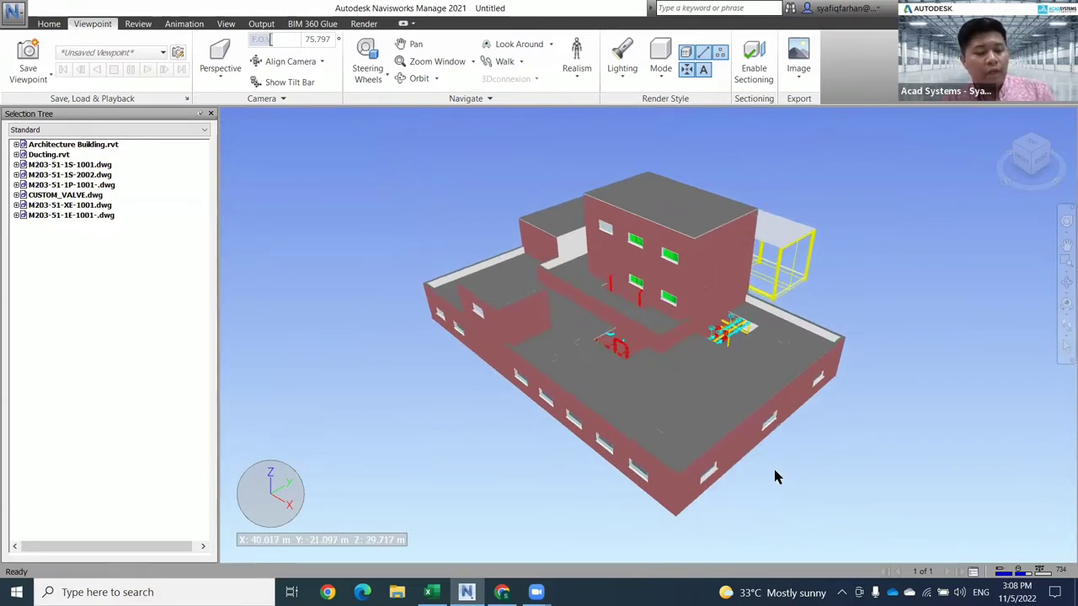
mouse_move(774, 476)
shift+middle_down()
mouse_move(811, 452)
mouse_move(1039, 431)
mouse_move(741, 452)
mouse_move(772, 443)
mouse_move(781, 450)
mouse_move(673, 464)
shift+middle_up()
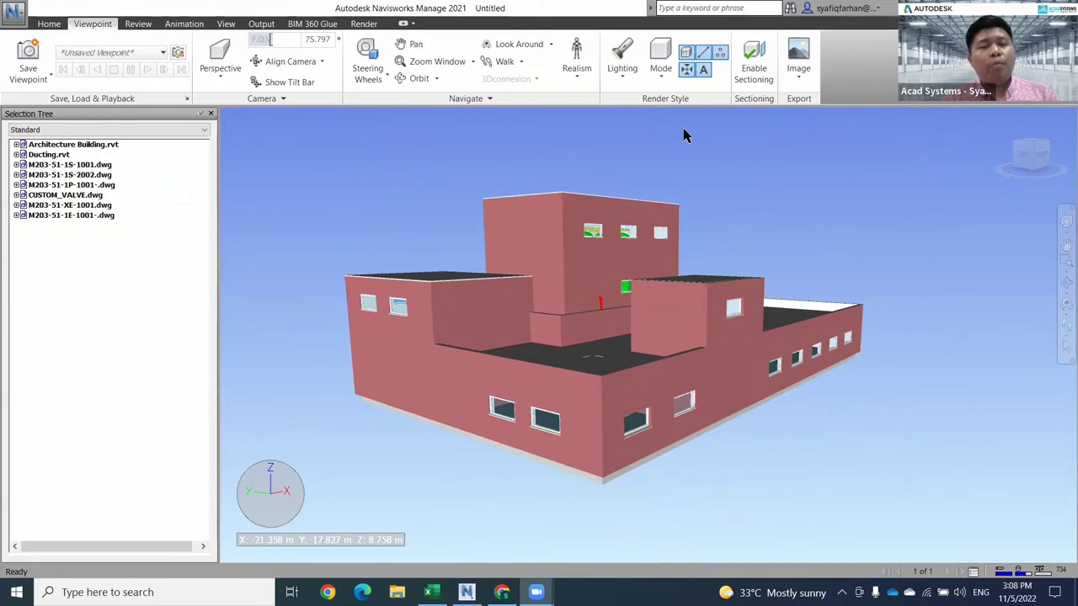
Compare the Orthographic and Perspective camera projections while zooming in on the building, ending in Perspective.
click(216, 74)
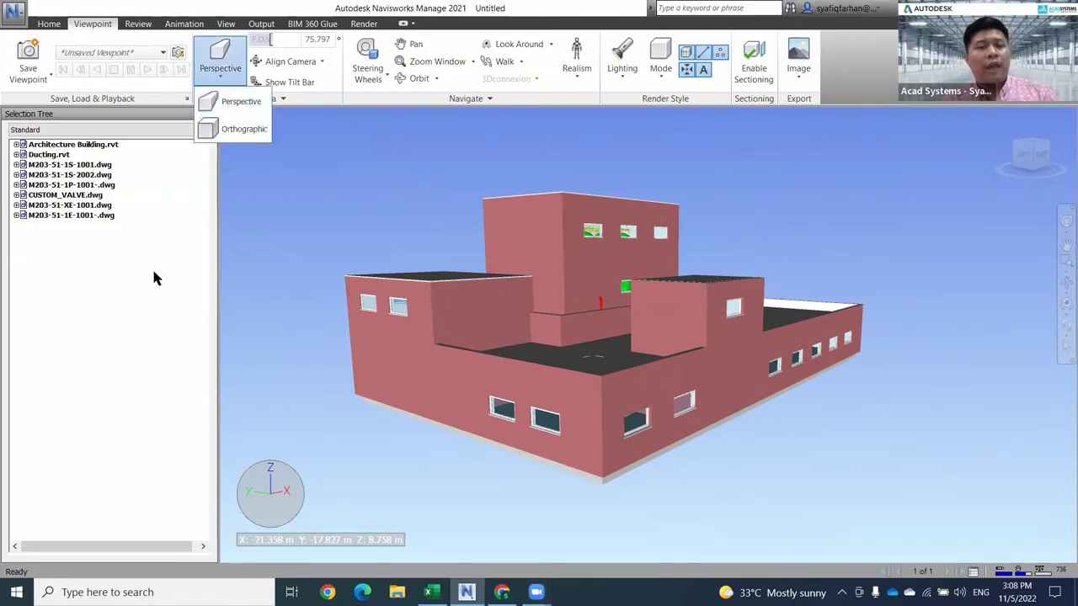
click(229, 129)
scroll(633, 360, up, 5)
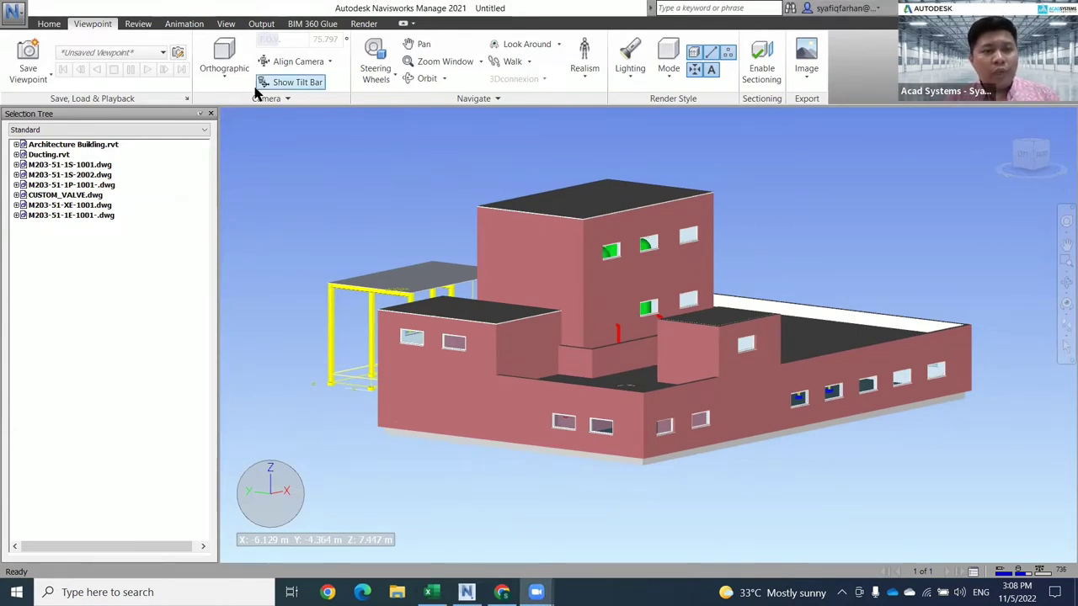
click(228, 75)
click(234, 105)
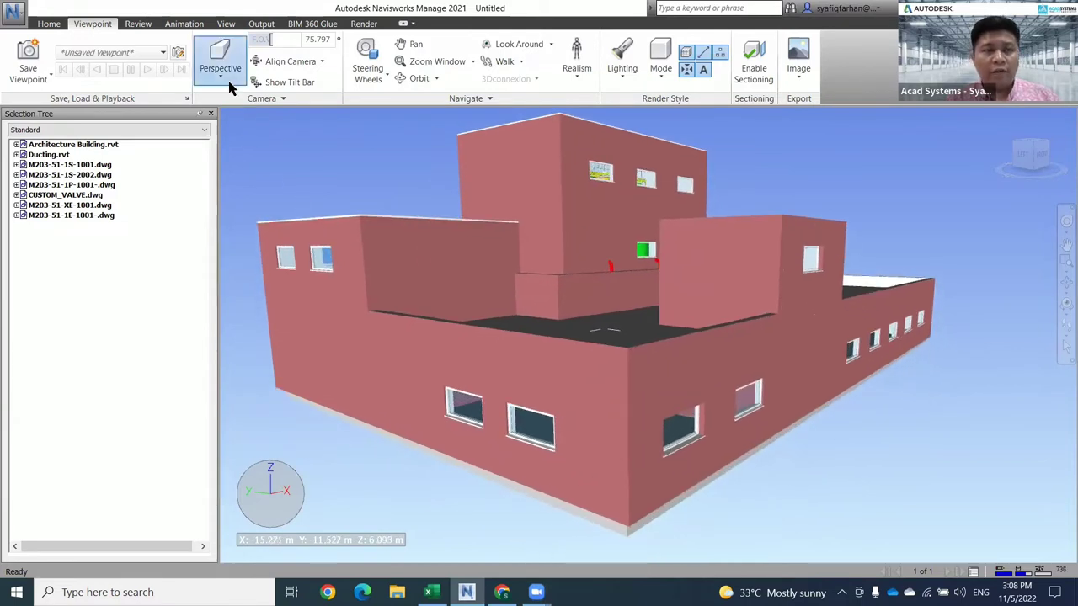
click(229, 77)
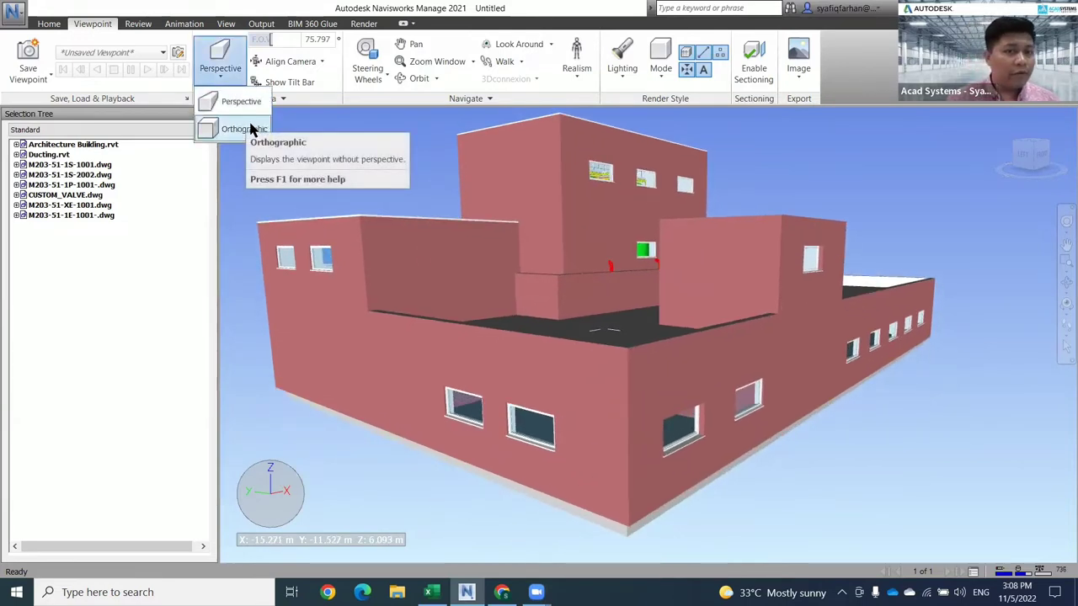
click(232, 131)
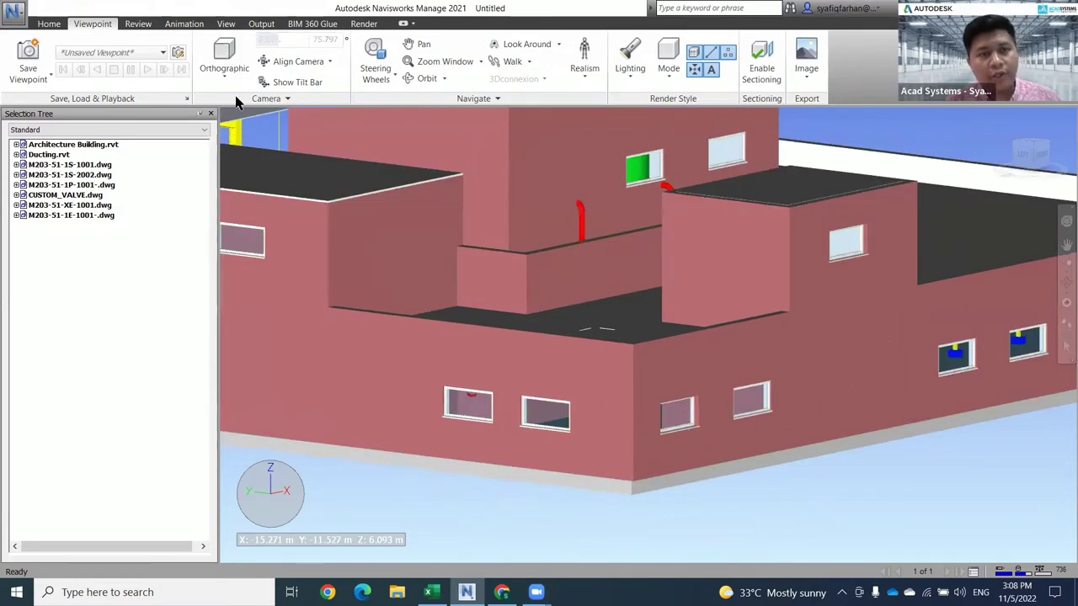
click(229, 74)
click(241, 102)
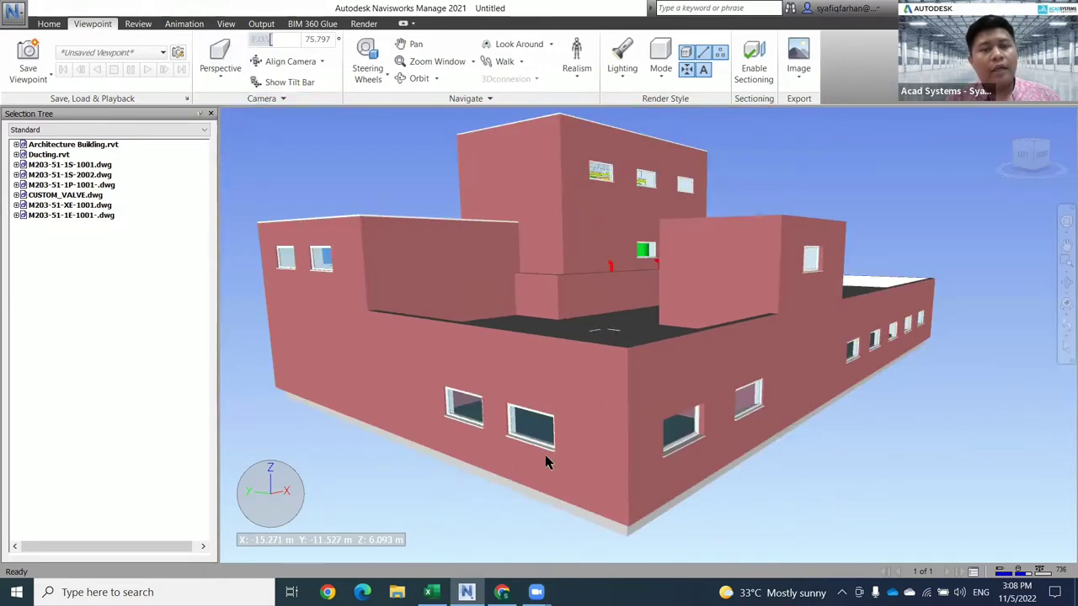
Alternate between Orthographic and Perspective again with the whole building in view, finishing in Perspective.
click(221, 72)
click(249, 140)
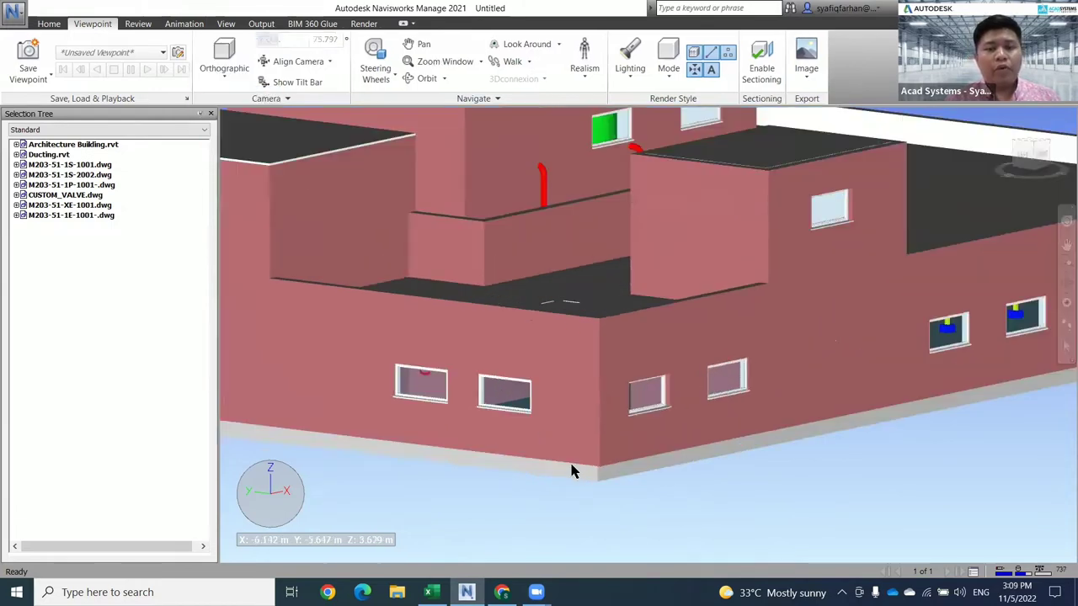
scroll(572, 470, up, 3)
scroll(579, 480, down, 5)
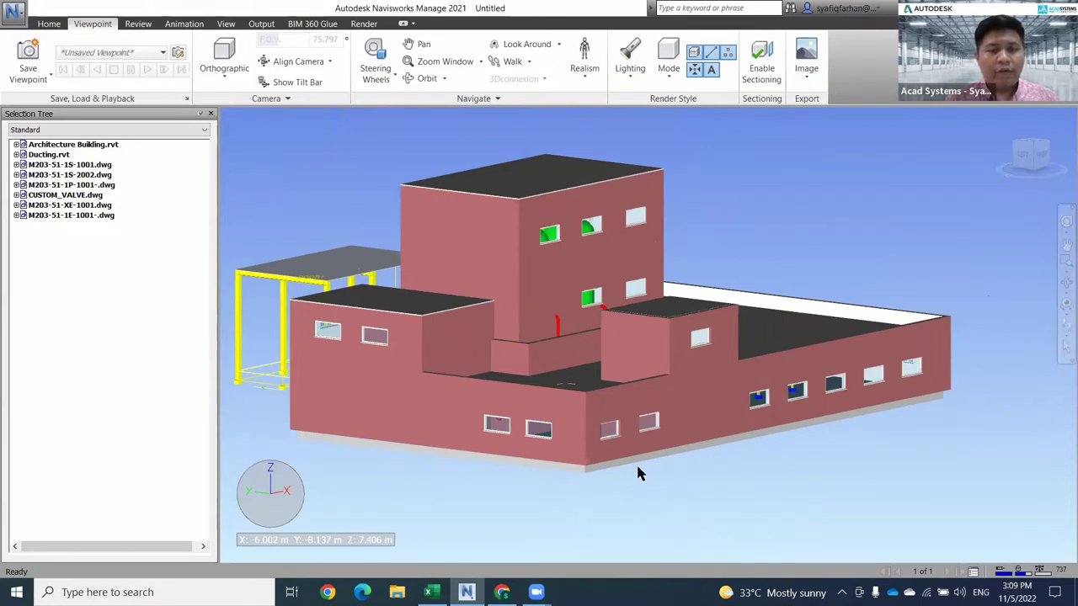
click(215, 70)
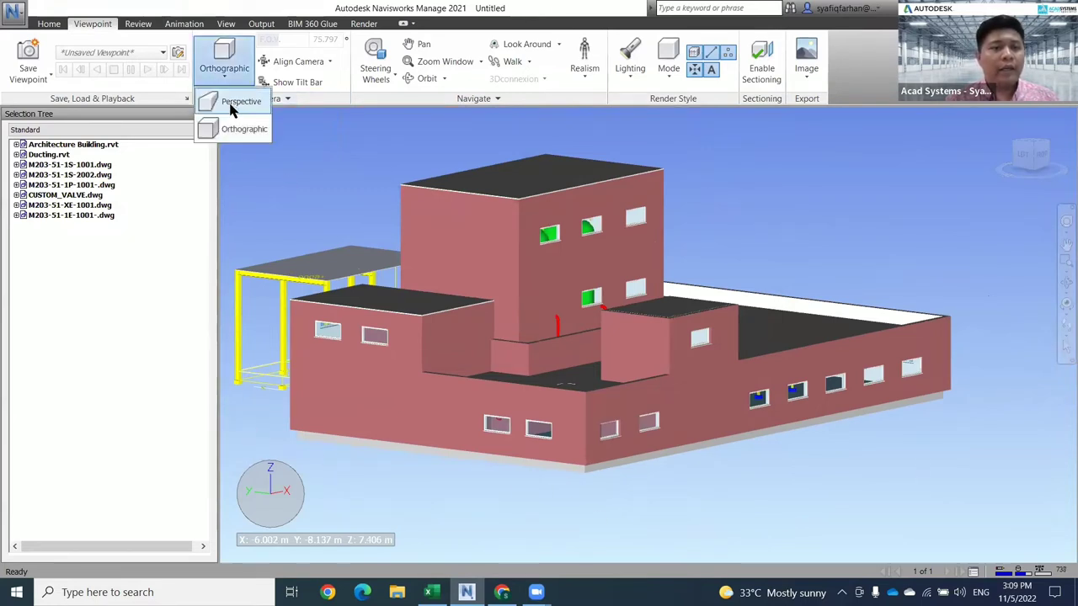
click(243, 106)
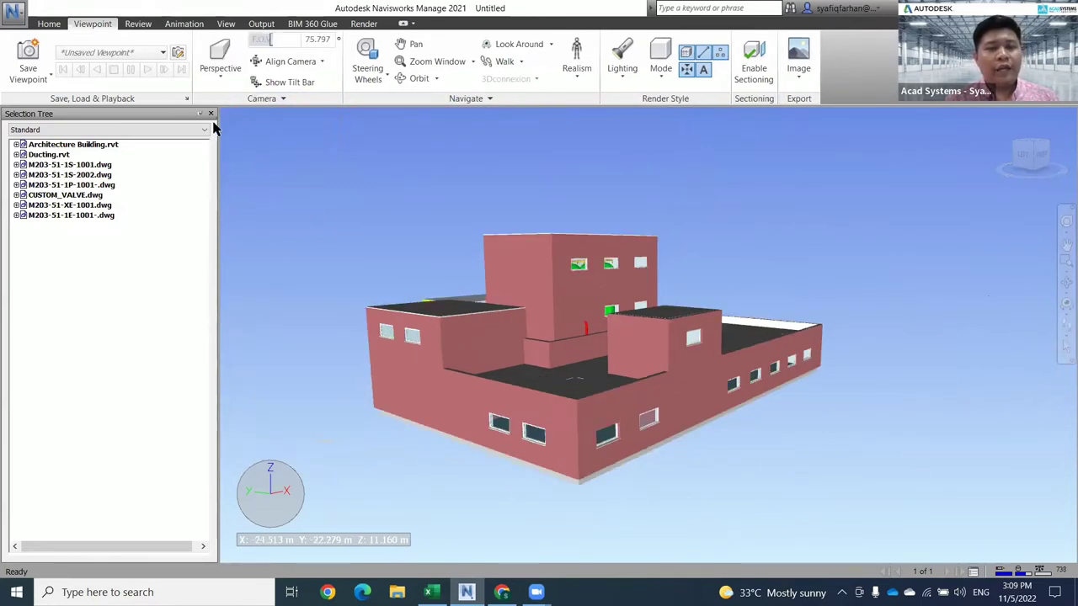
click(221, 66)
click(250, 139)
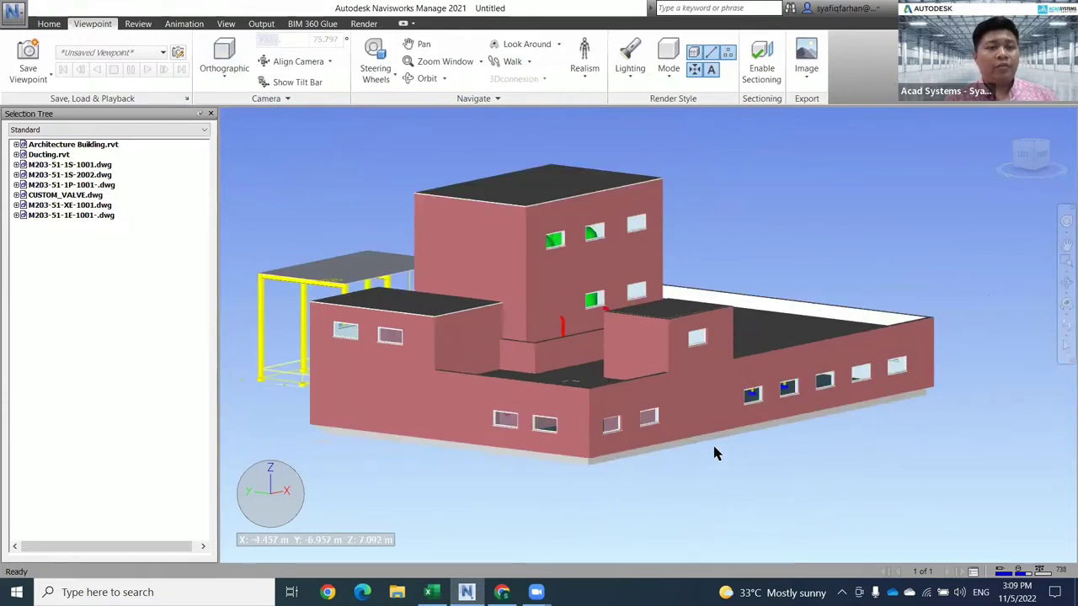
click(224, 68)
click(239, 101)
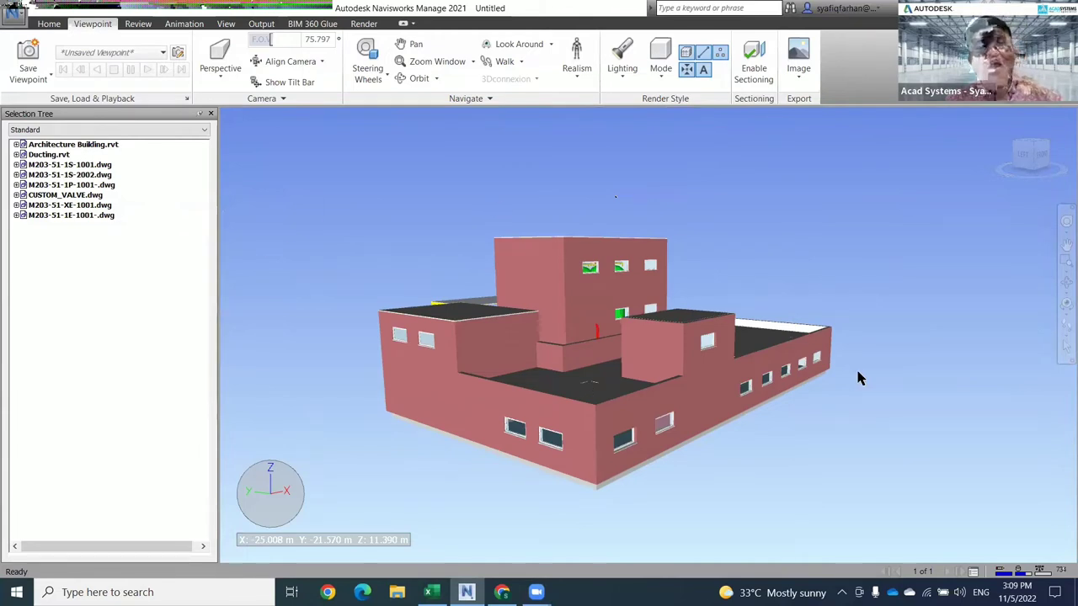
Compare the Full Lights and No Lights lighting modes on the building, ending with Full Lights.
click(51, 23)
click(84, 24)
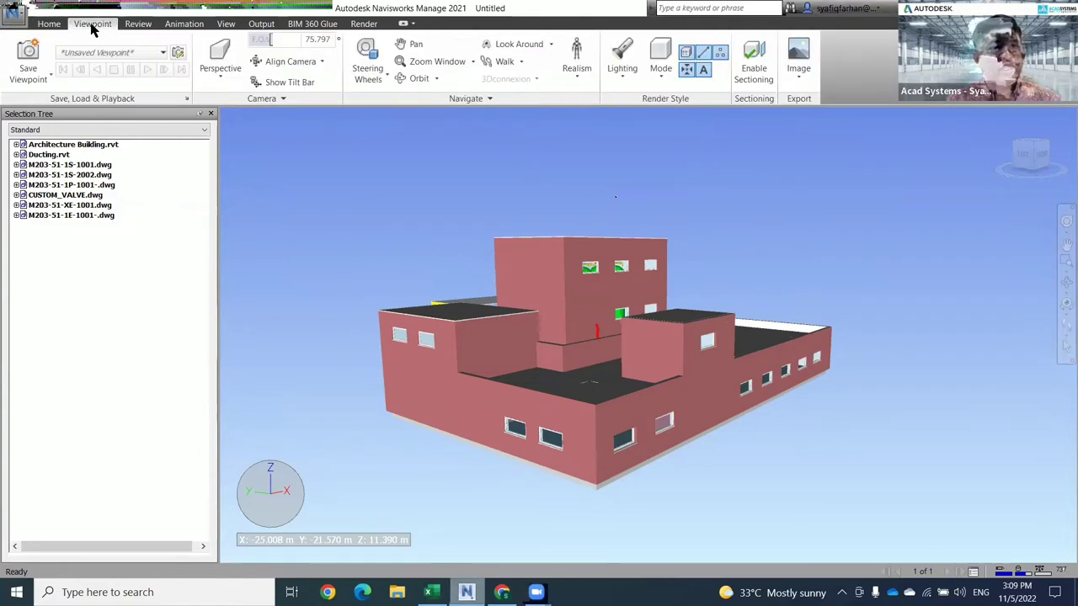
click(623, 80)
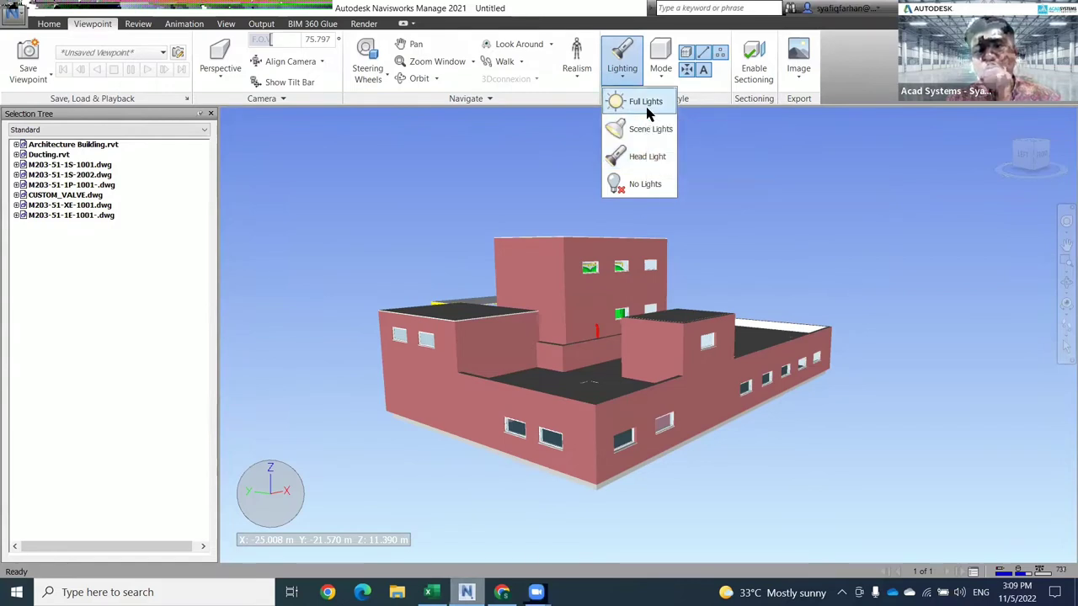
click(640, 102)
click(623, 74)
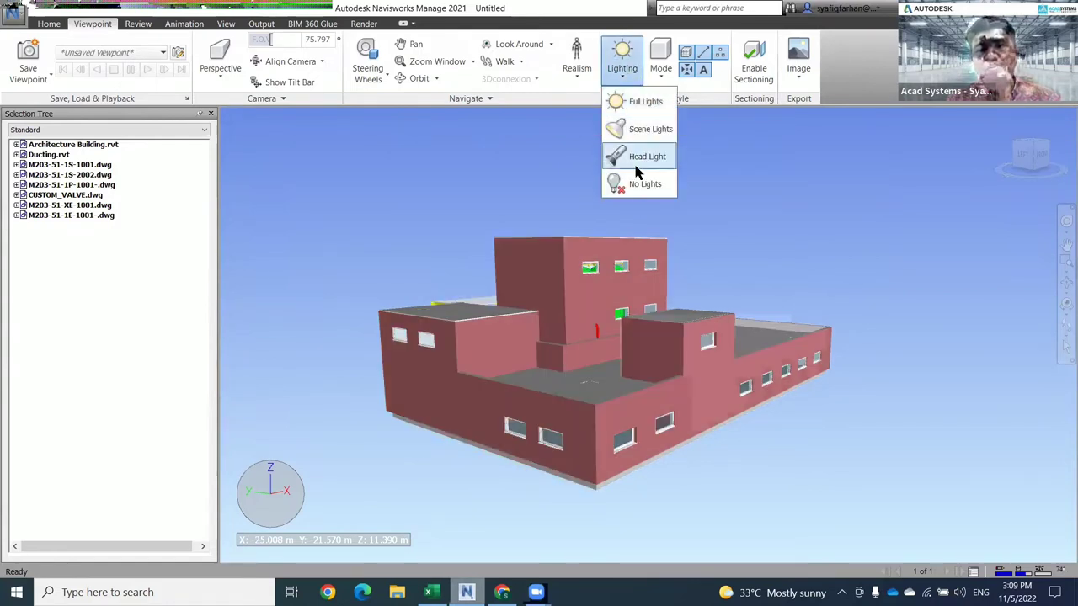
click(640, 187)
click(627, 80)
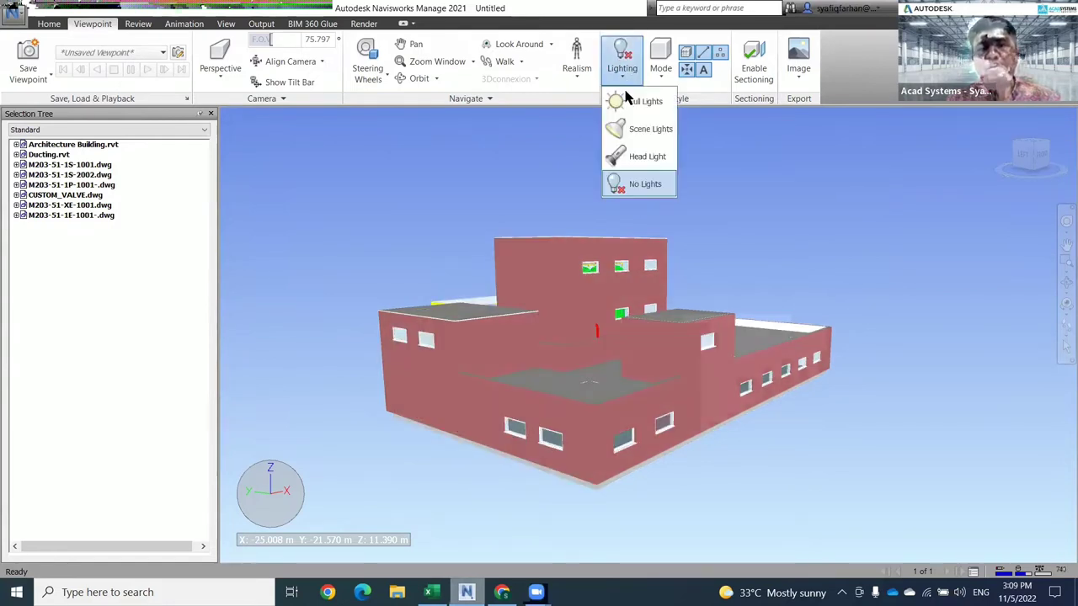
click(630, 103)
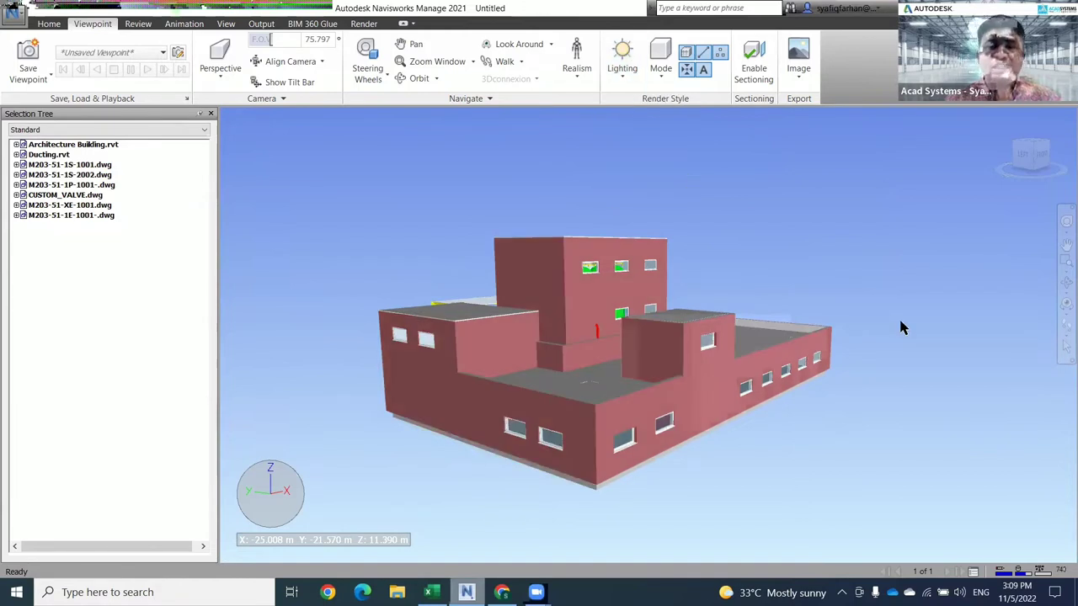
Try the Scene Lights and Head Light lighting modes on the building, then return to Full Lights.
middle_drag(886, 272, 884, 261)
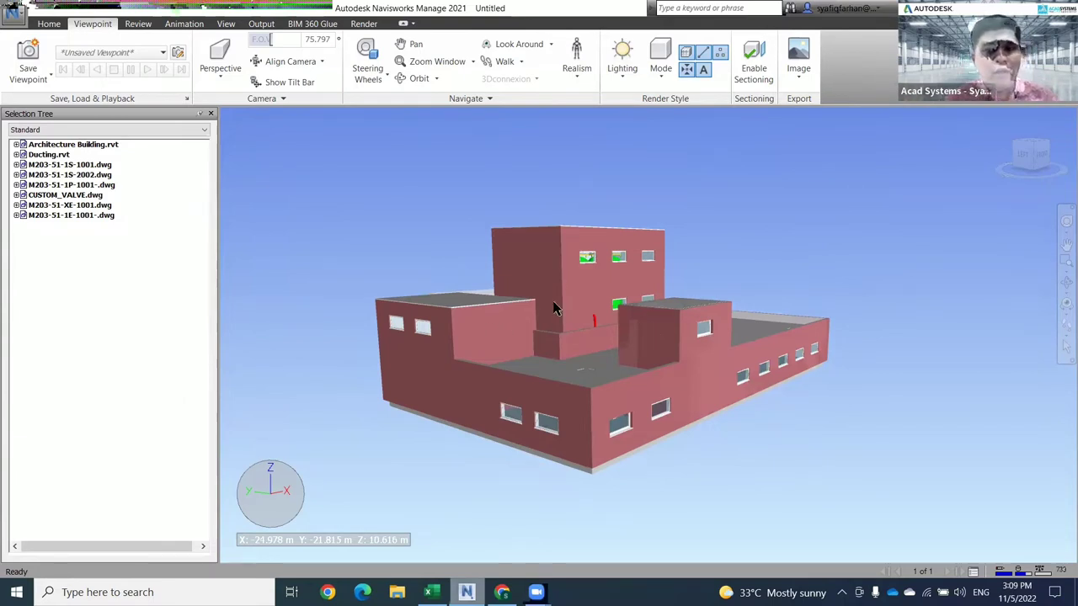
click(622, 83)
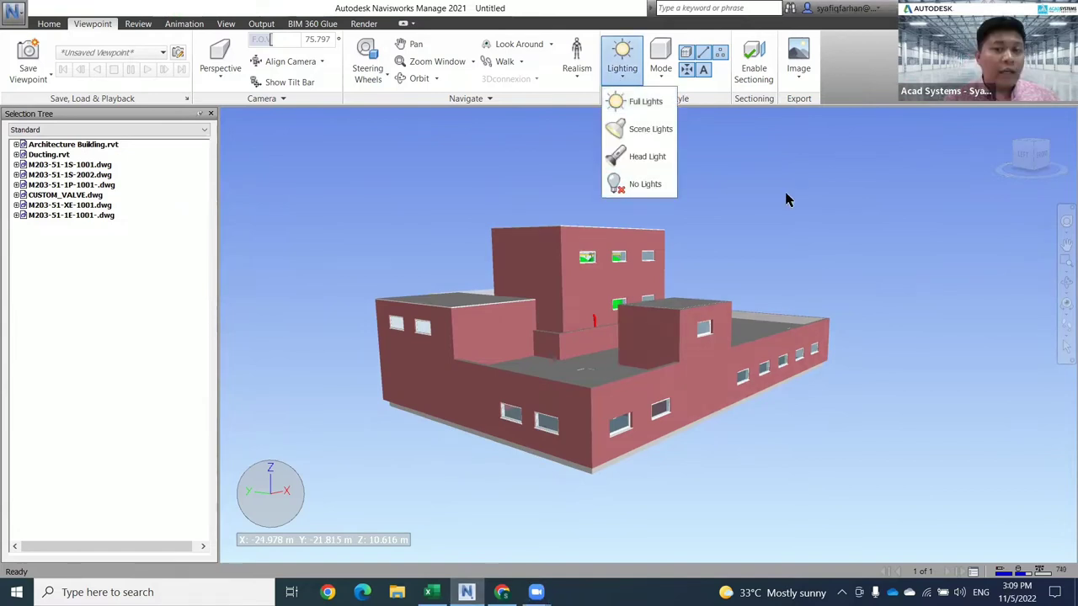
click(640, 129)
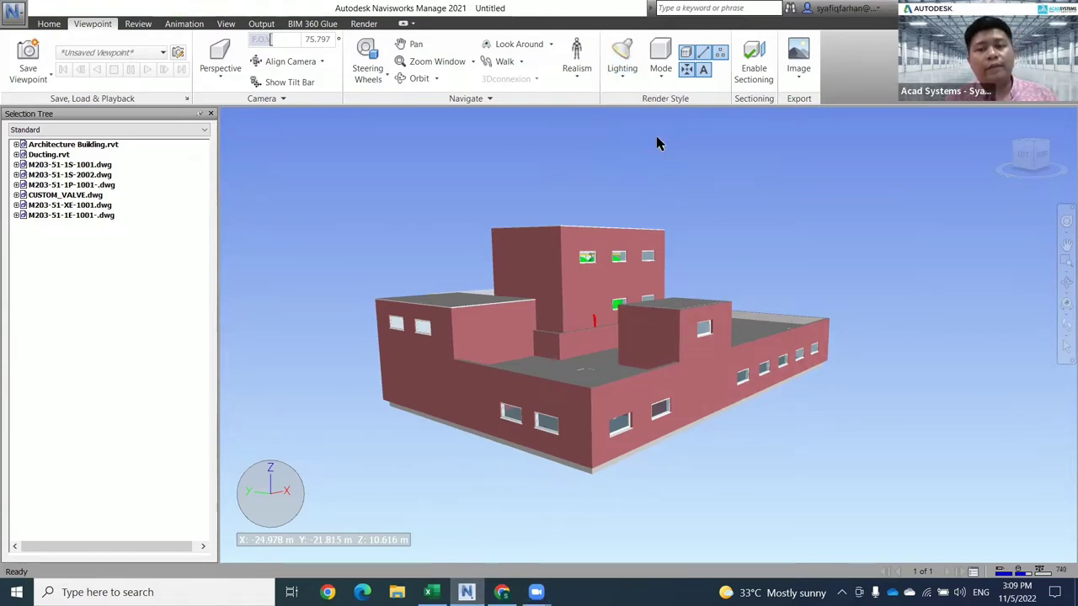
click(623, 72)
click(633, 160)
click(622, 72)
click(636, 102)
click(624, 81)
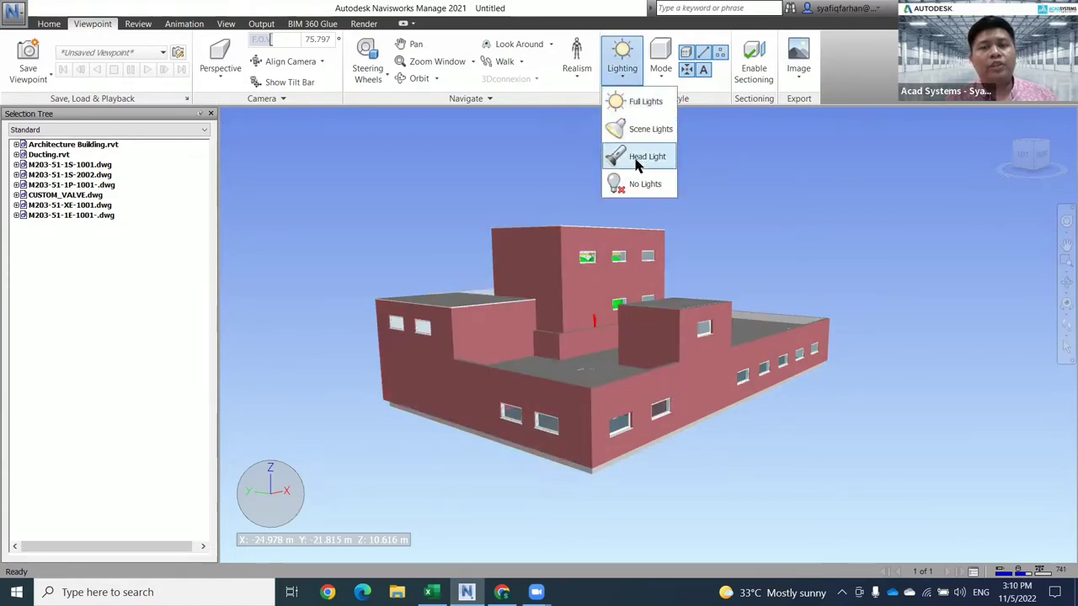
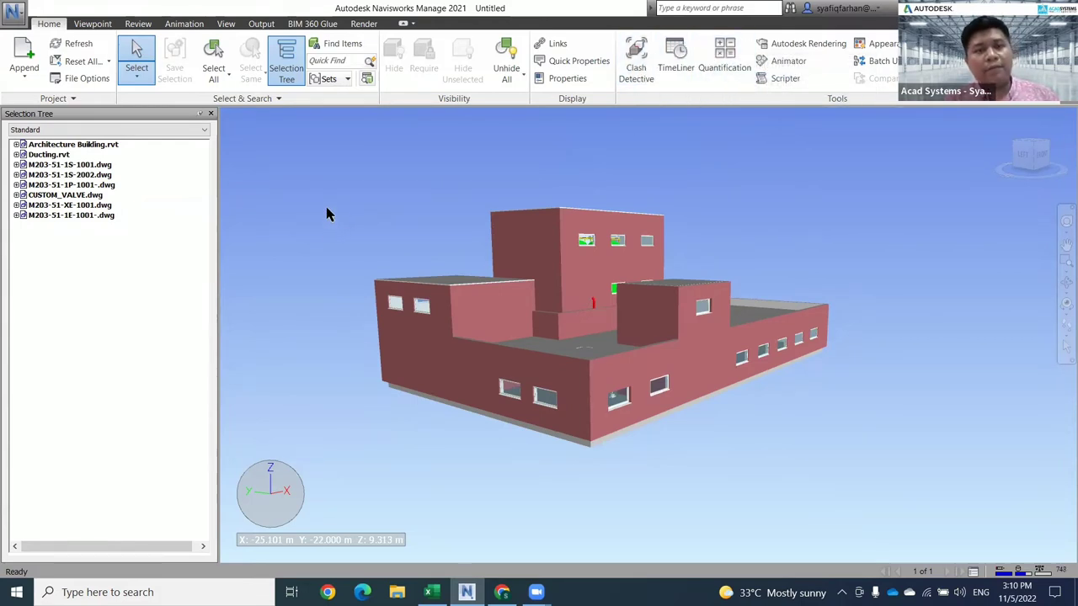
Open the set manager for creating selection sets.
middle_drag(429, 260, 407, 226)
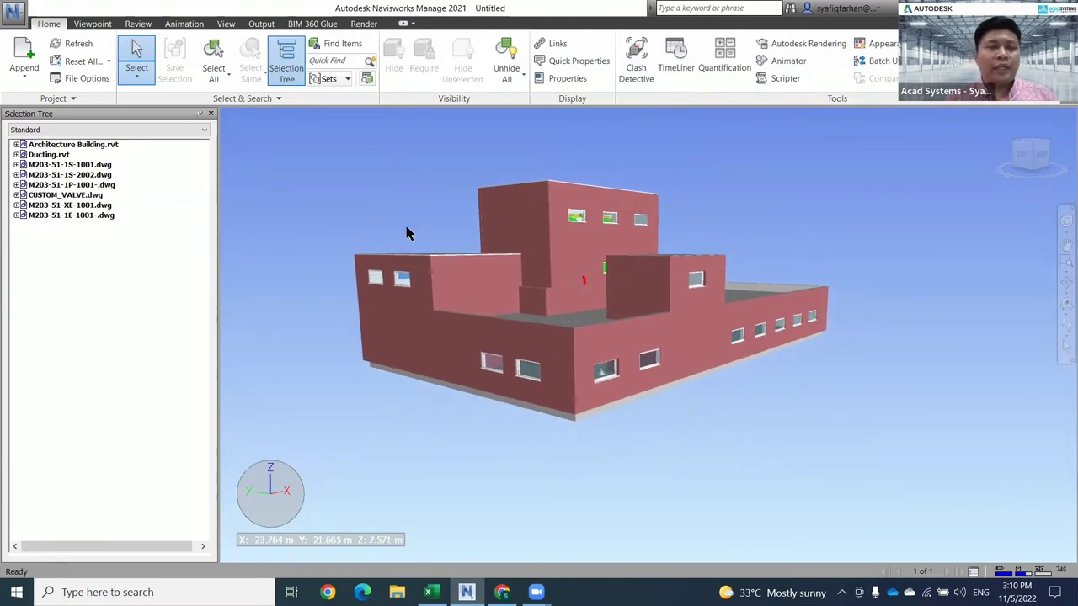
click(346, 79)
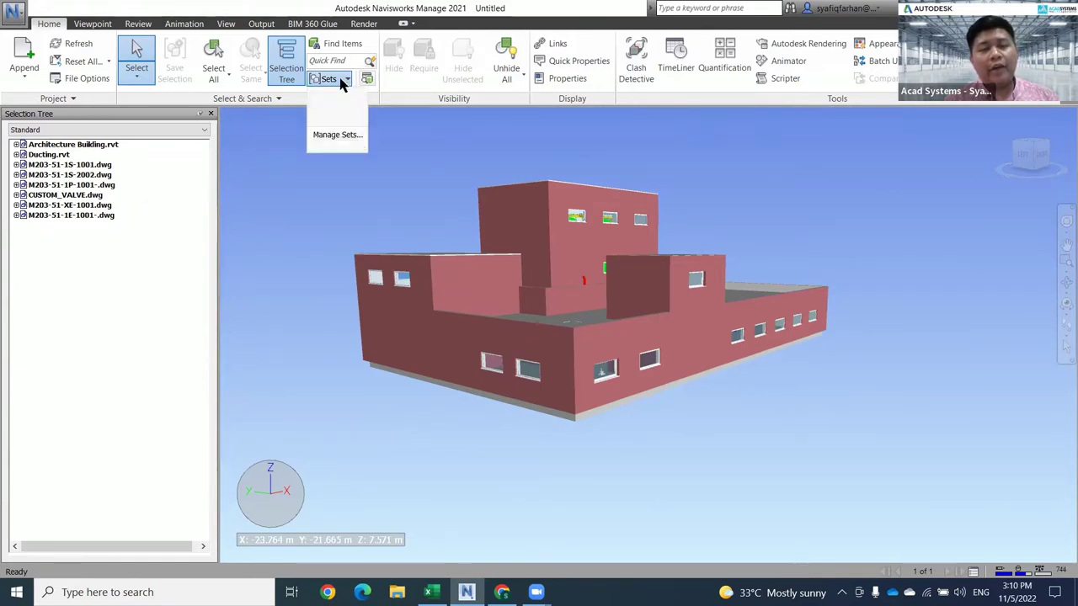
click(337, 136)
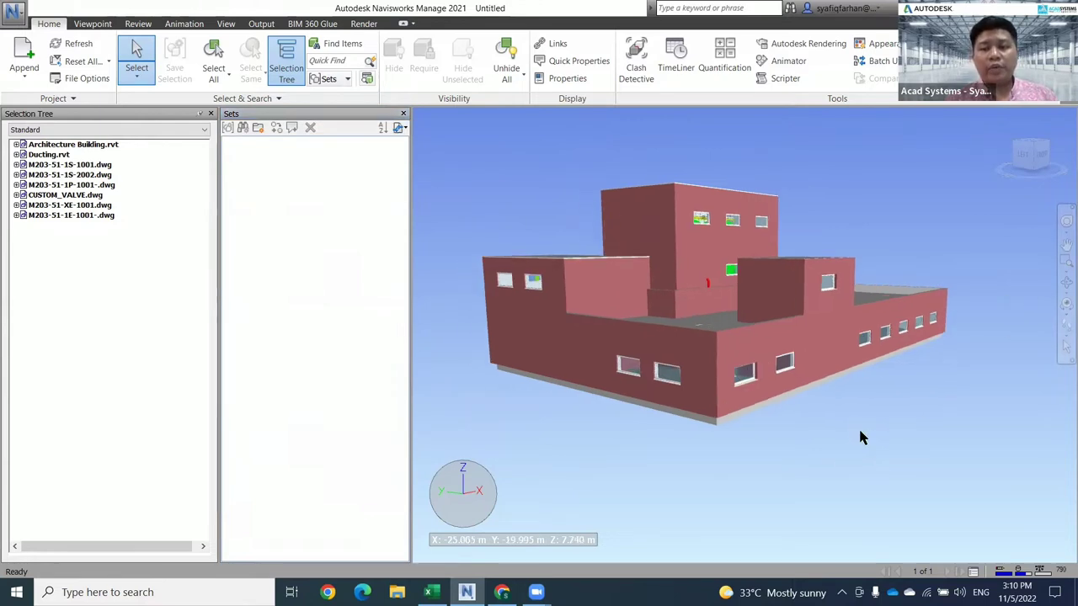
Show the building in a front view with the Orthographic camera and centre it in the scene.
scroll(855, 430, down, 1)
click(1038, 156)
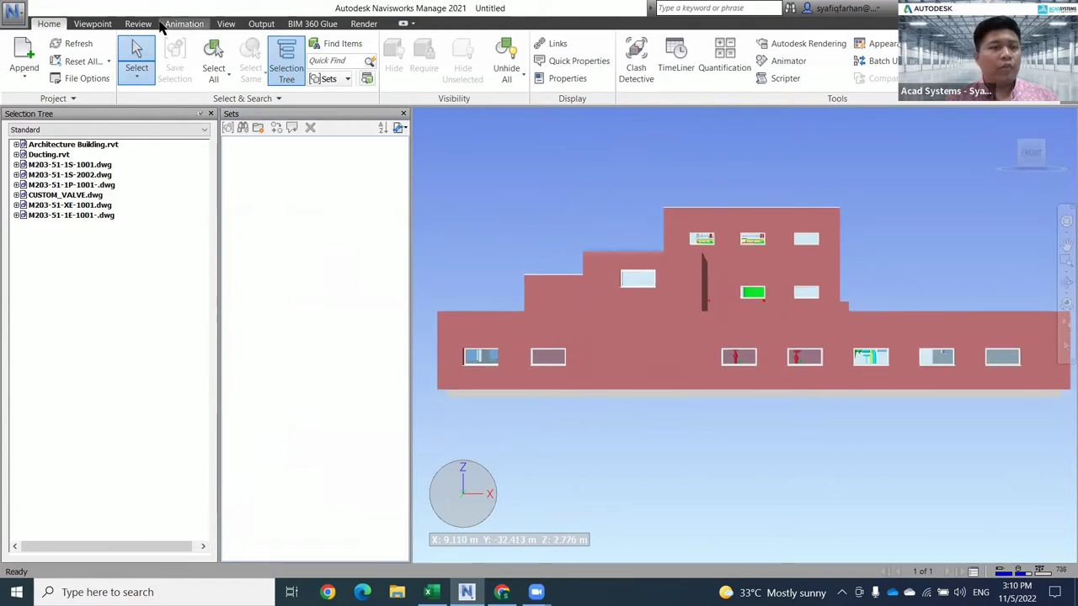
click(95, 24)
click(220, 73)
click(232, 117)
scroll(883, 378, down, 3)
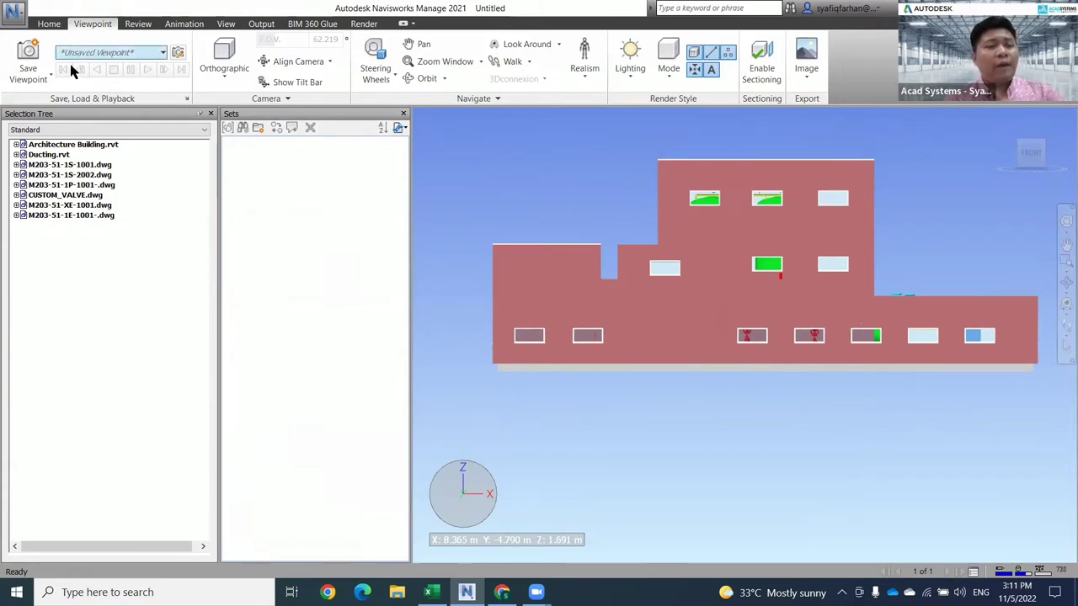
middle_drag(809, 345, 763, 366)
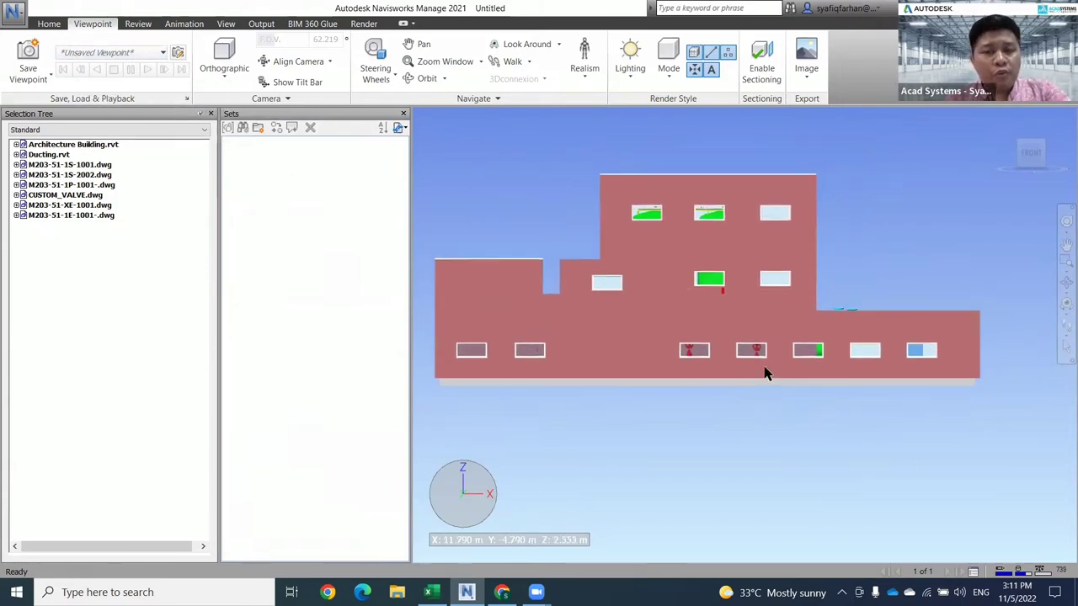
Box-select the building's lowest storey with Select Box, save it as a selection set named "Level 1", and clear the selection.
click(48, 25)
click(135, 75)
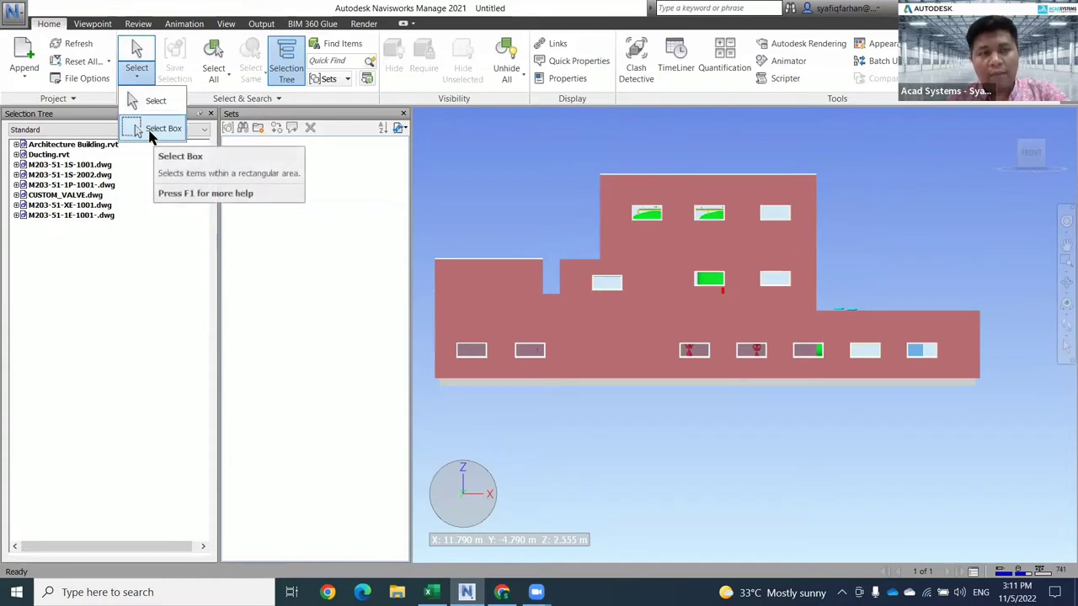
click(151, 130)
drag(1037, 407, 423, 310)
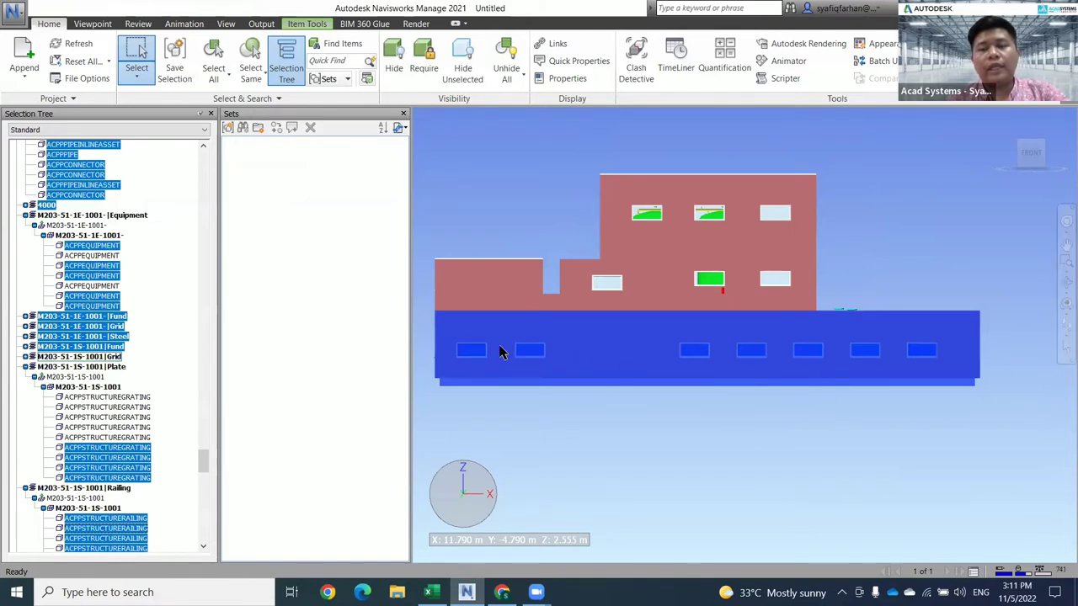
click(228, 128)
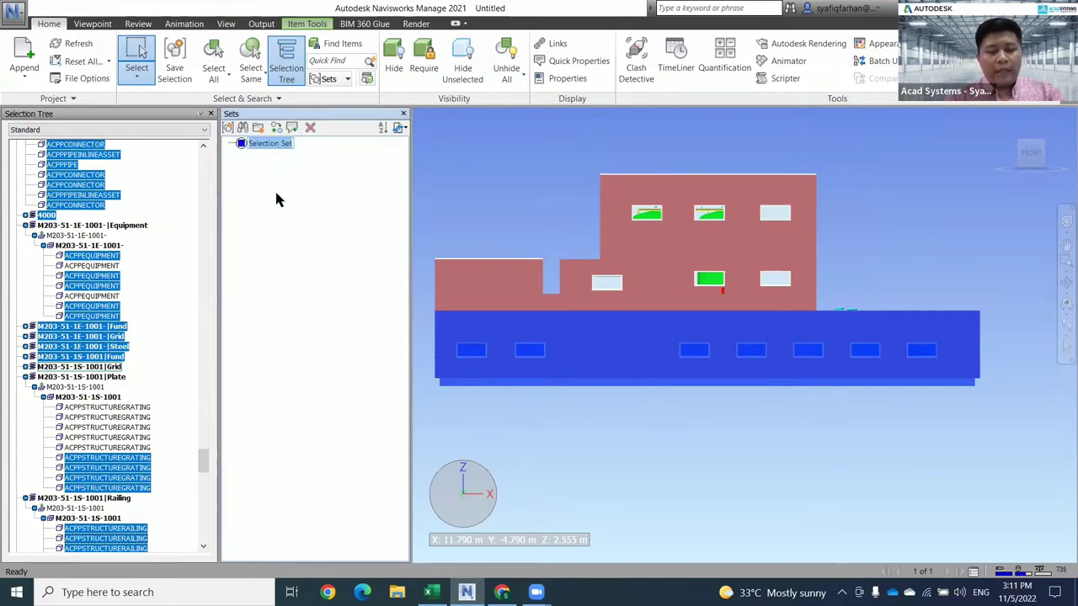
text(Level 1)
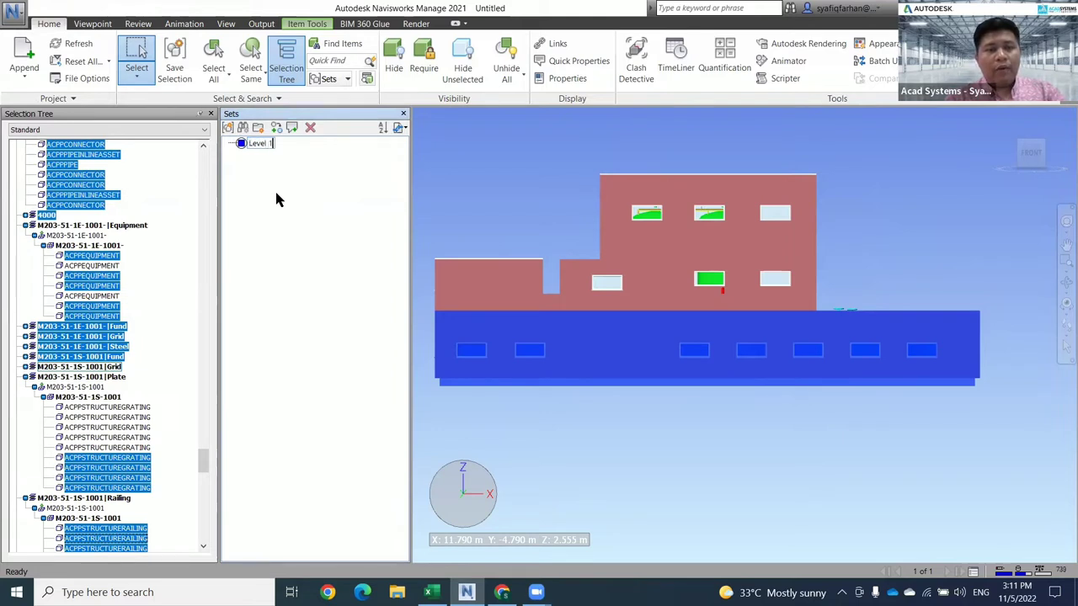
key(Return)
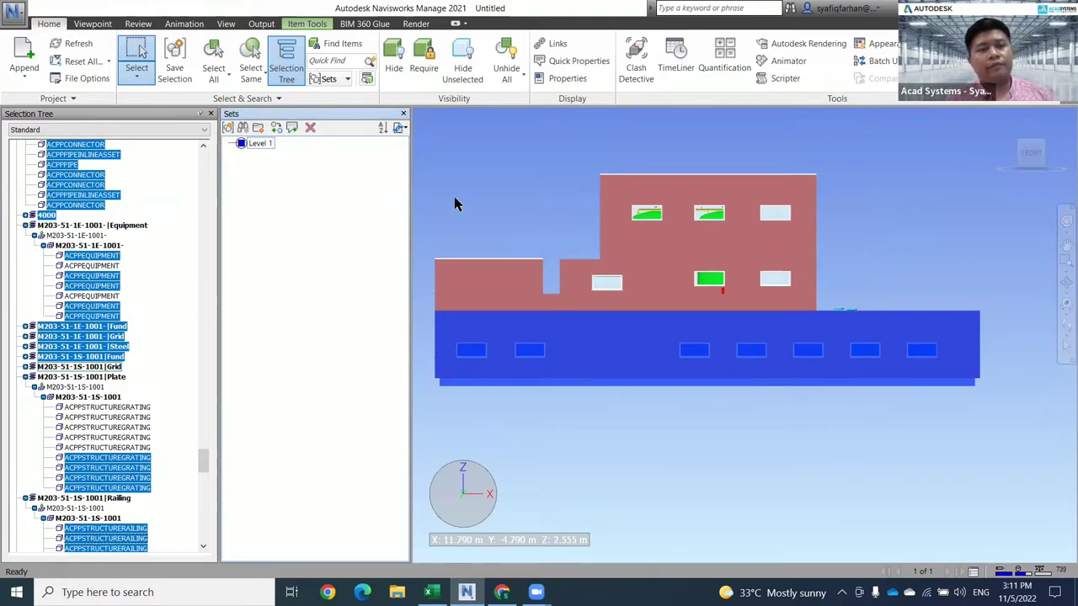
click(445, 206)
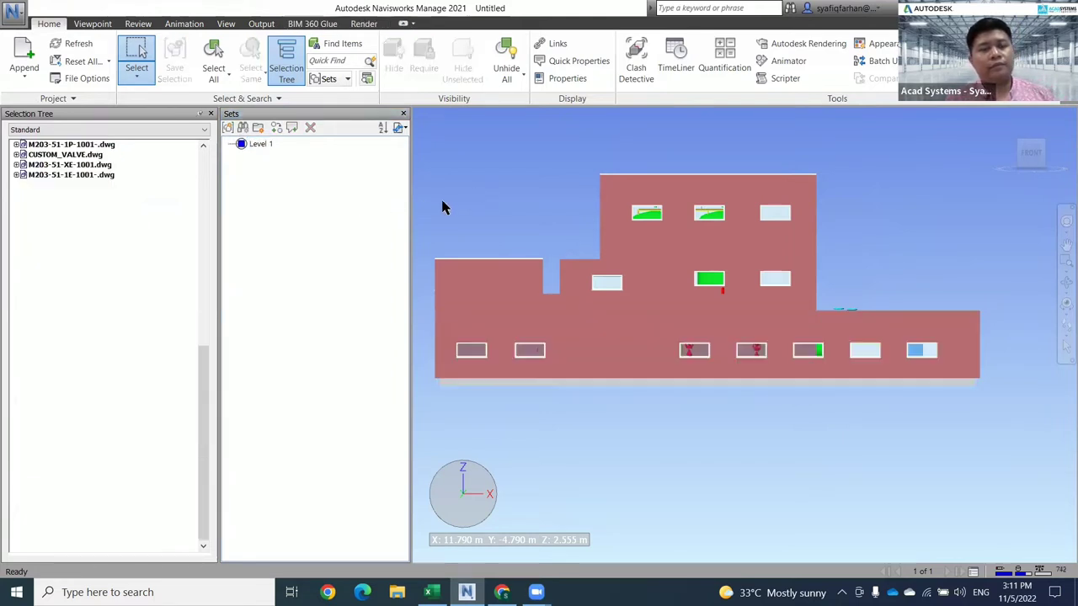
Box-select the building's middle storey, save it as a selection set named "Level 2", and clear the selection.
drag(1017, 296, 425, 253)
click(1006, 304)
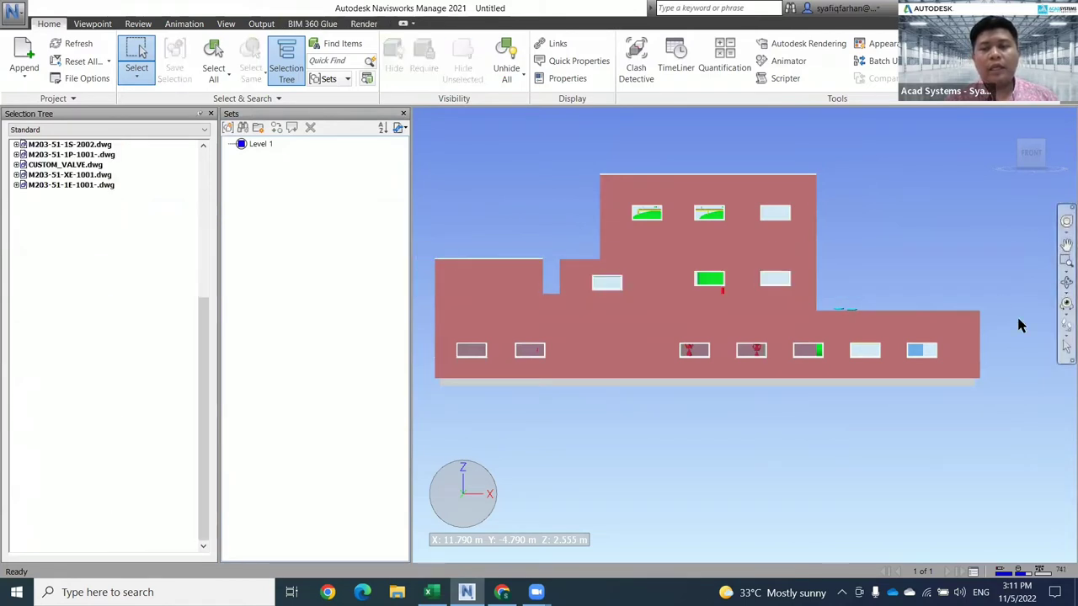
drag(985, 316, 409, 247)
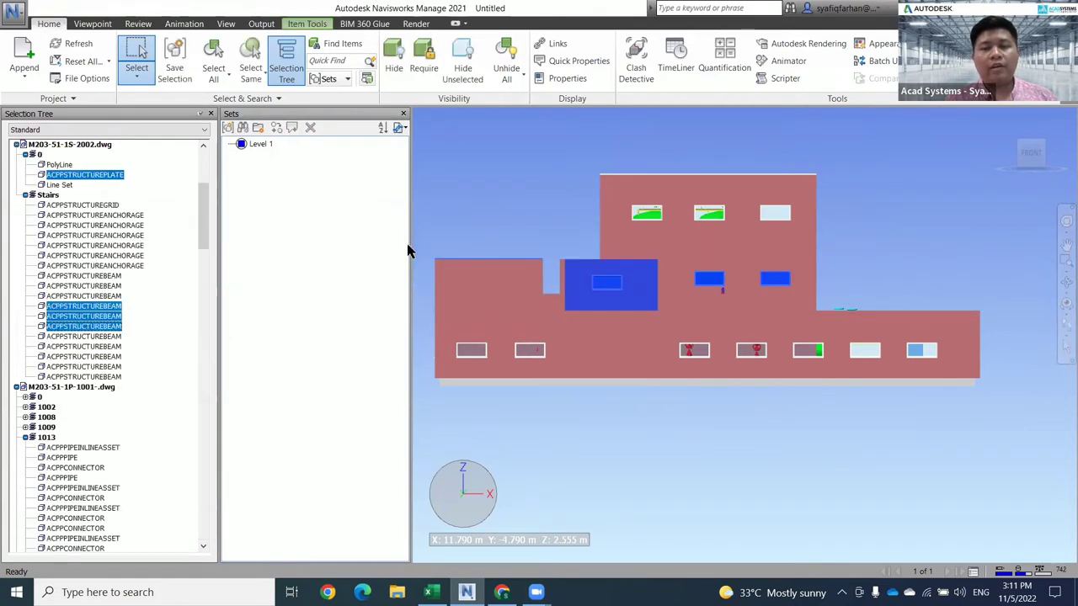
click(228, 127)
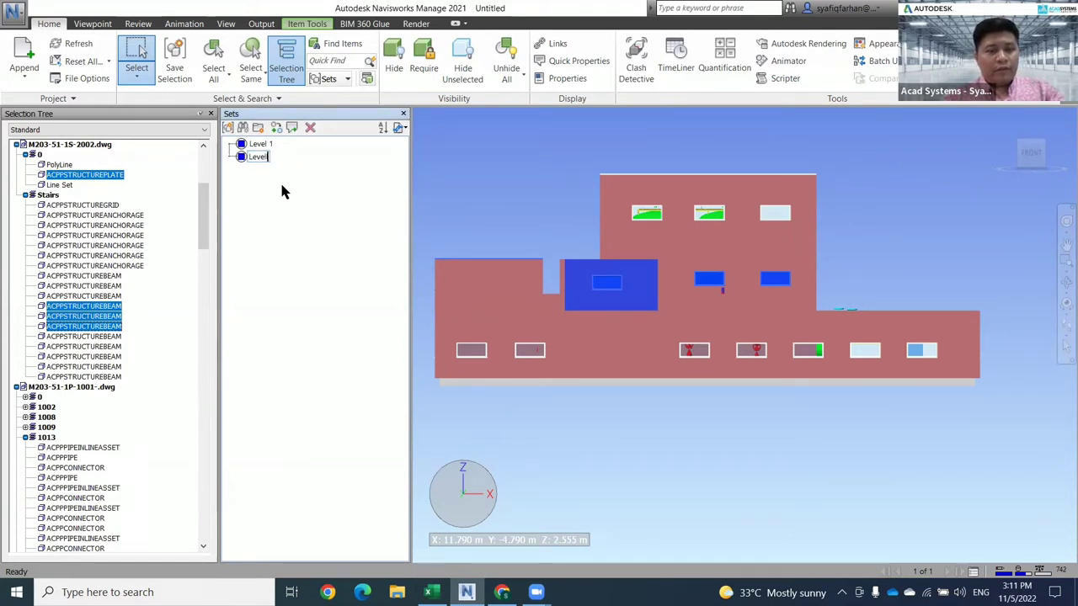
key(BackSpace)
key(BackSpace)
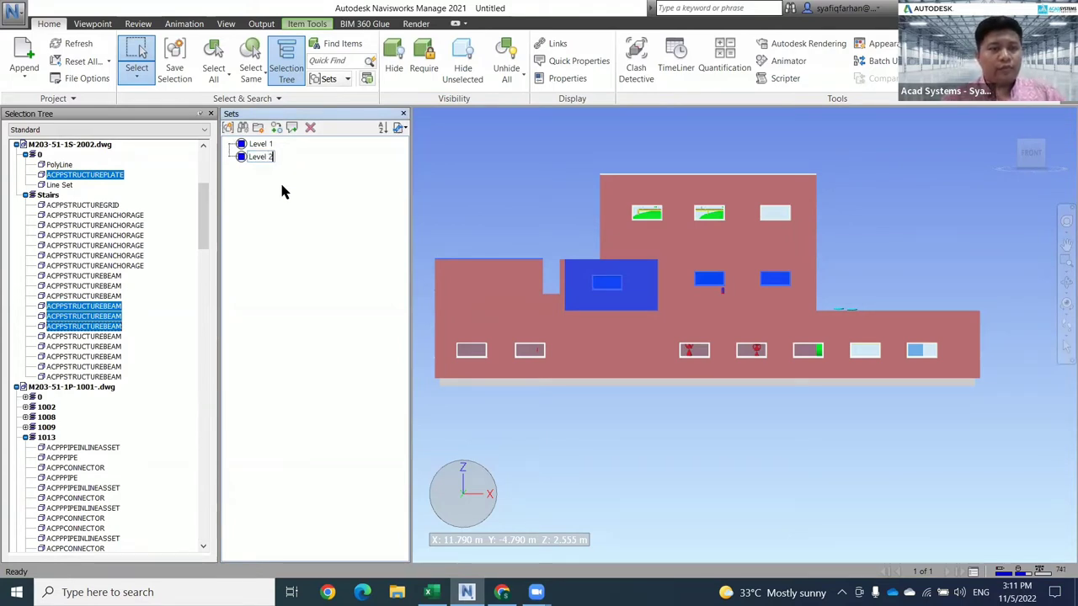
click(510, 167)
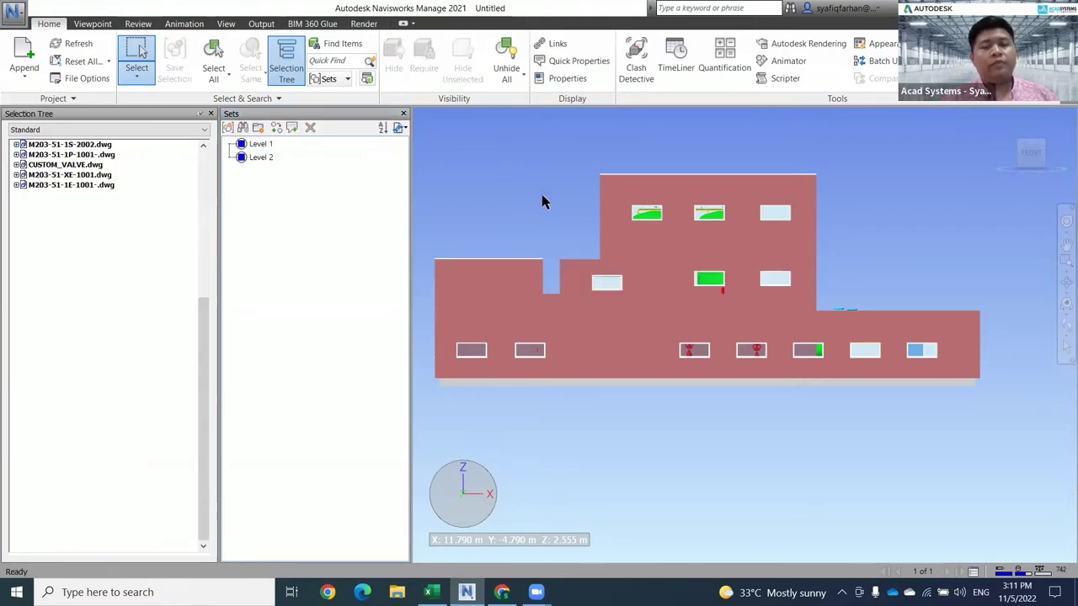
Box-select the building's top storey, save it as a selection set named "Level 3", and clear the selection.
drag(890, 256, 485, 124)
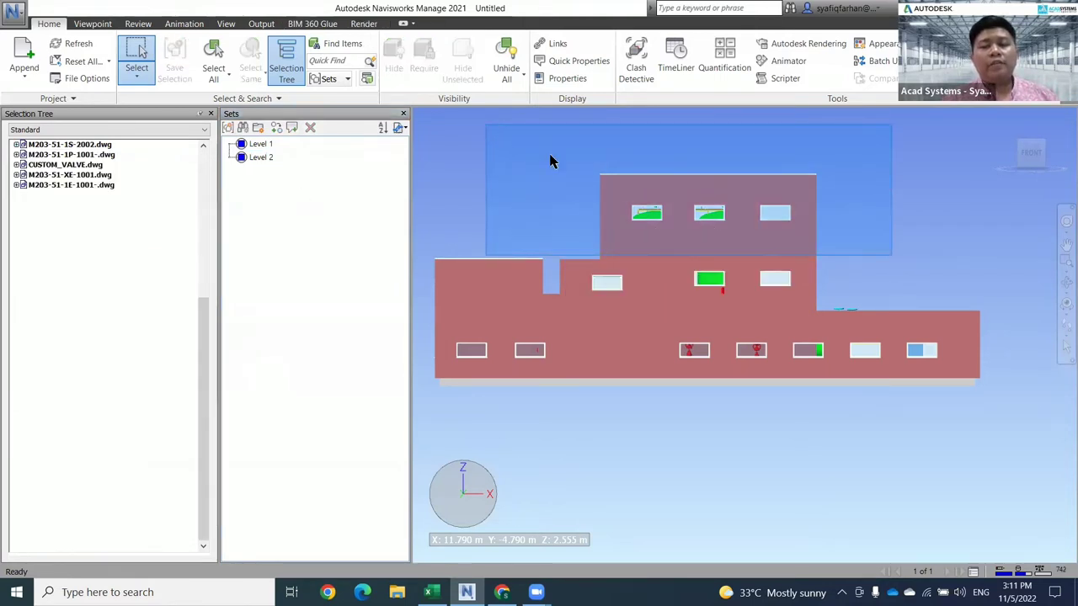
drag(862, 266, 481, 137)
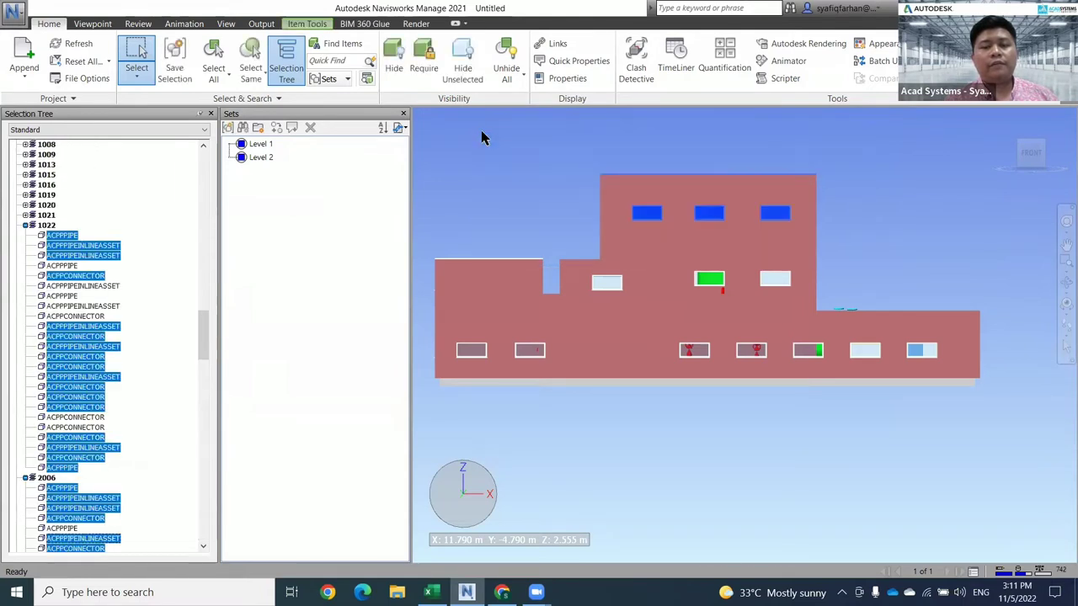
click(228, 128)
text(Level )
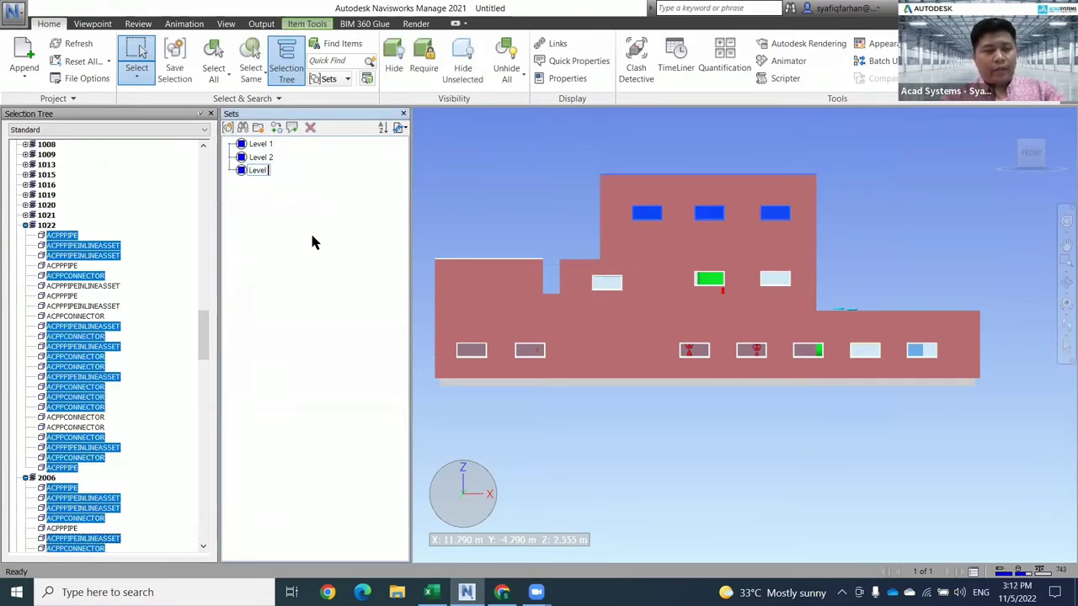
text(3)
key(Return)
click(496, 208)
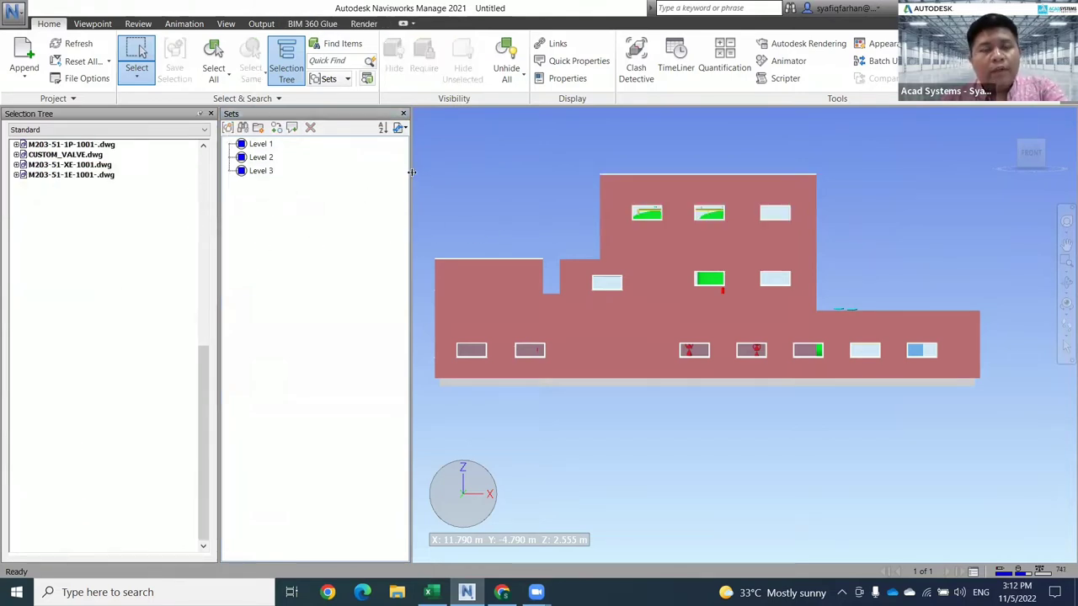
Narrow the Sets window, highlight Architecture Building.rvt, Ducting.rvt and M203-51-1S-2002.dwg one at a time, and clear the selection.
drag(328, 172, 325, 171)
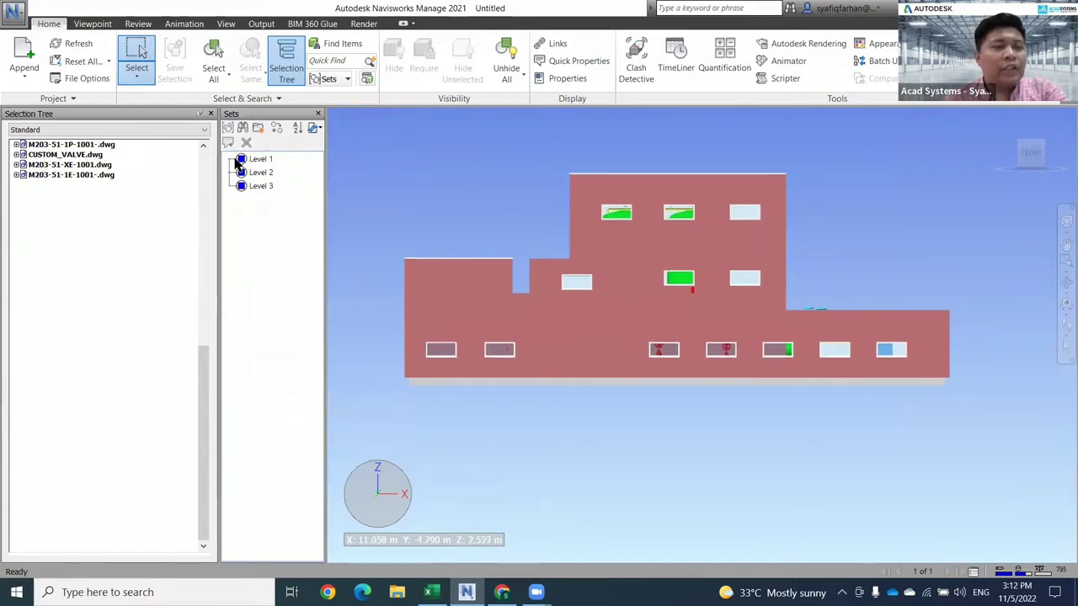
scroll(140, 272, up, 2)
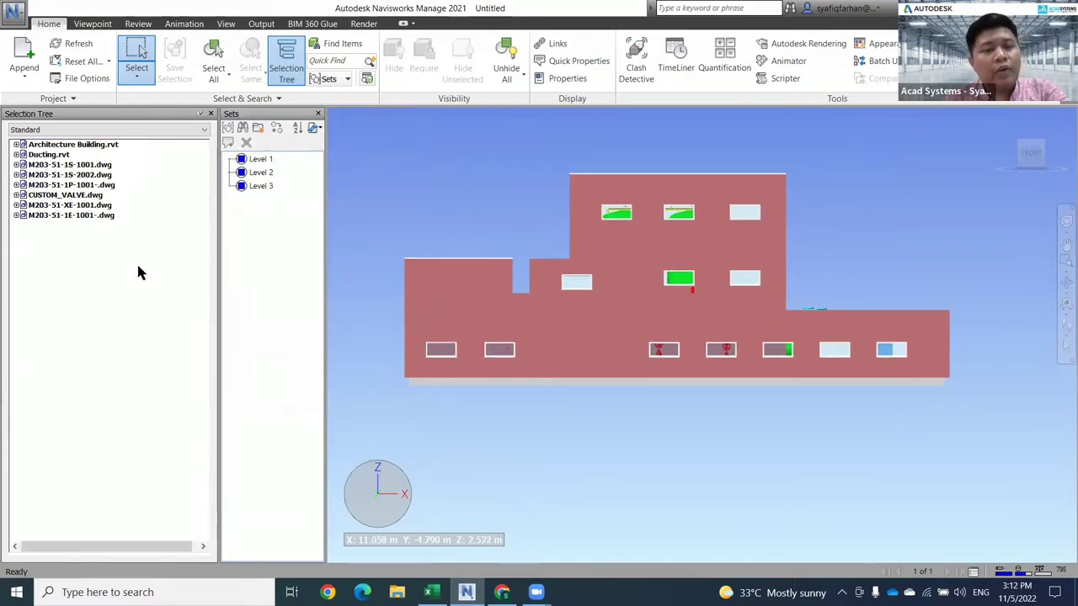
click(74, 146)
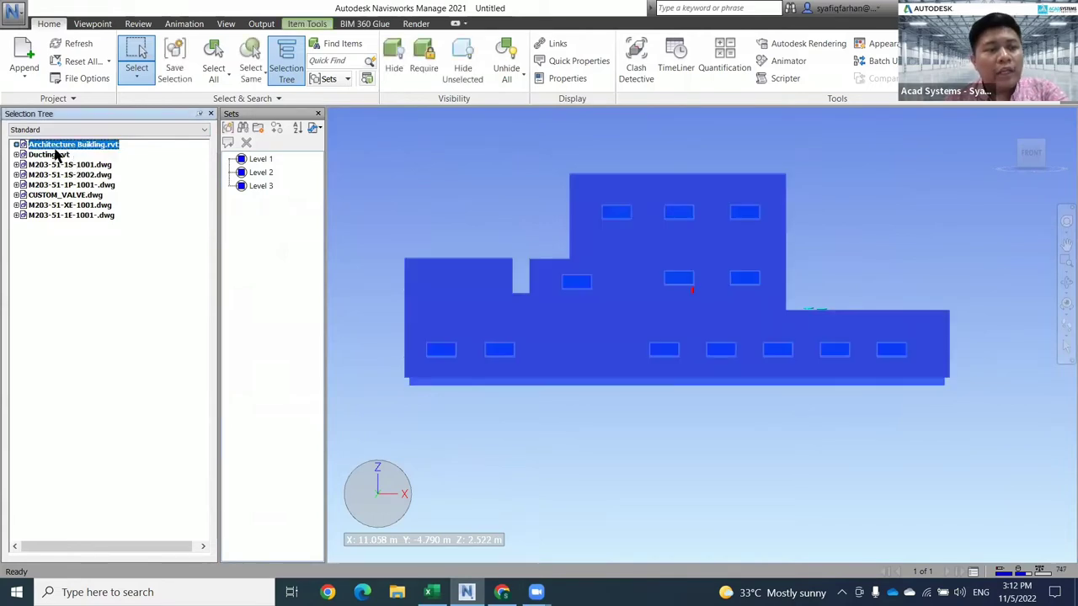
click(51, 155)
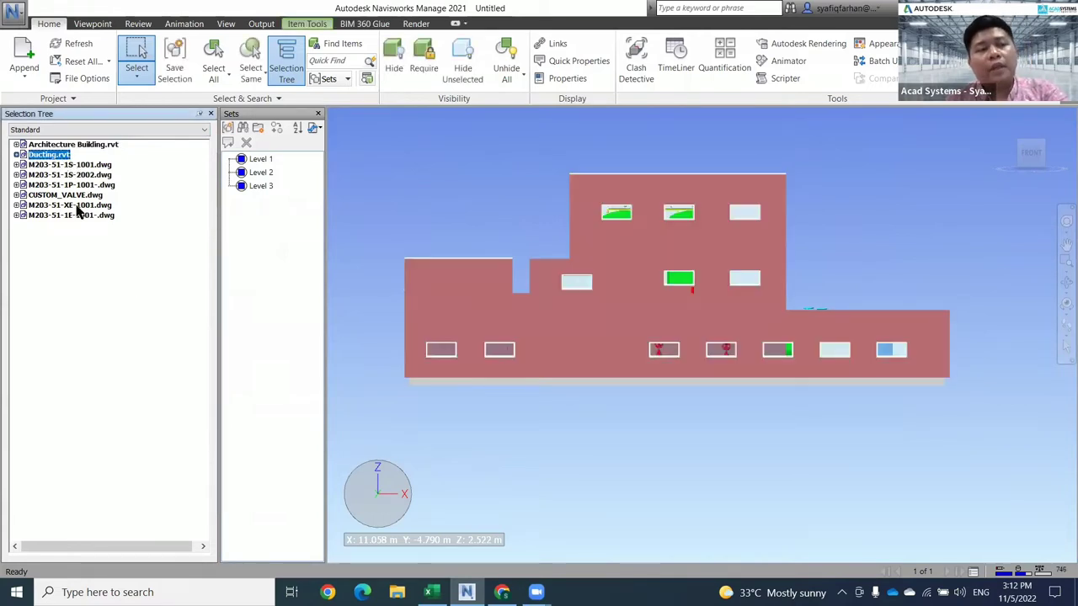
click(82, 175)
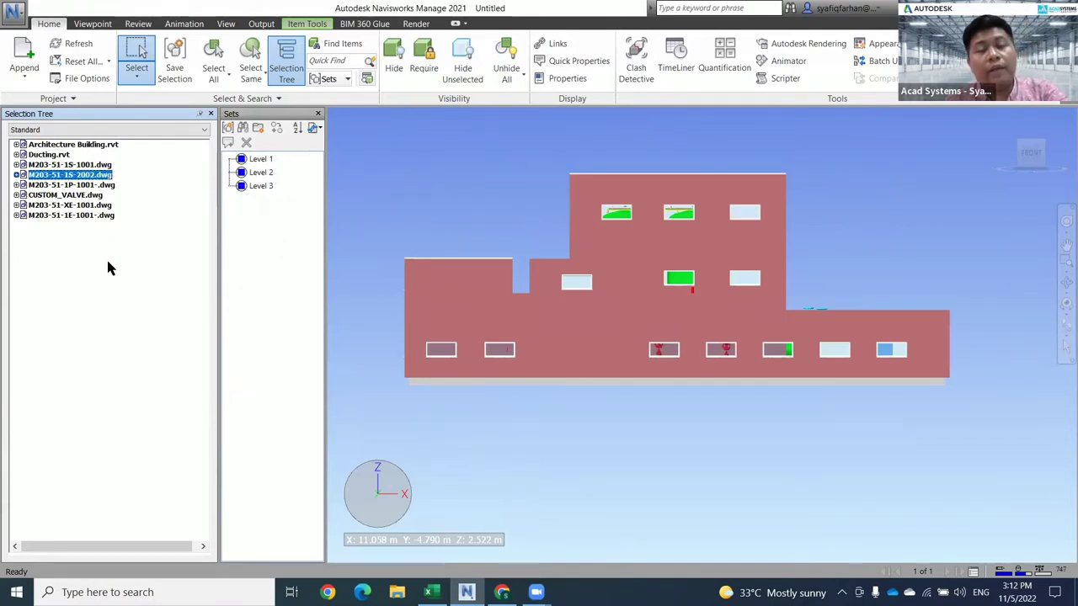
key(Escape)
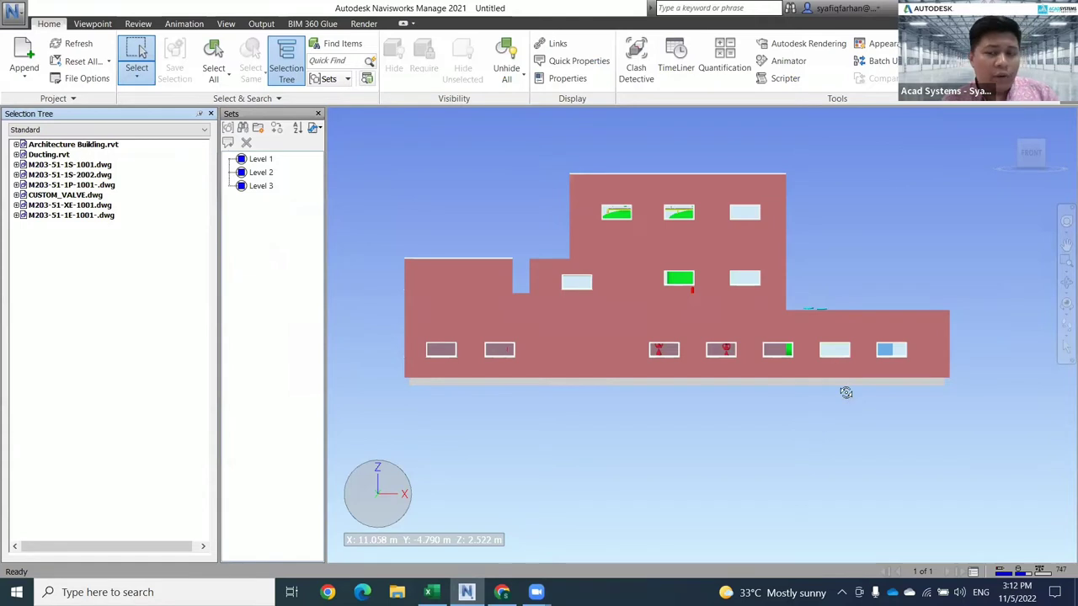
Examine the building's roofs and side from an angled view and look at the list of saved sets.
mouse_move(845, 393)
shift+middle_down()
mouse_move(758, 395)
mouse_move(690, 379)
shift+middle_up()
scroll(699, 369, up, 4)
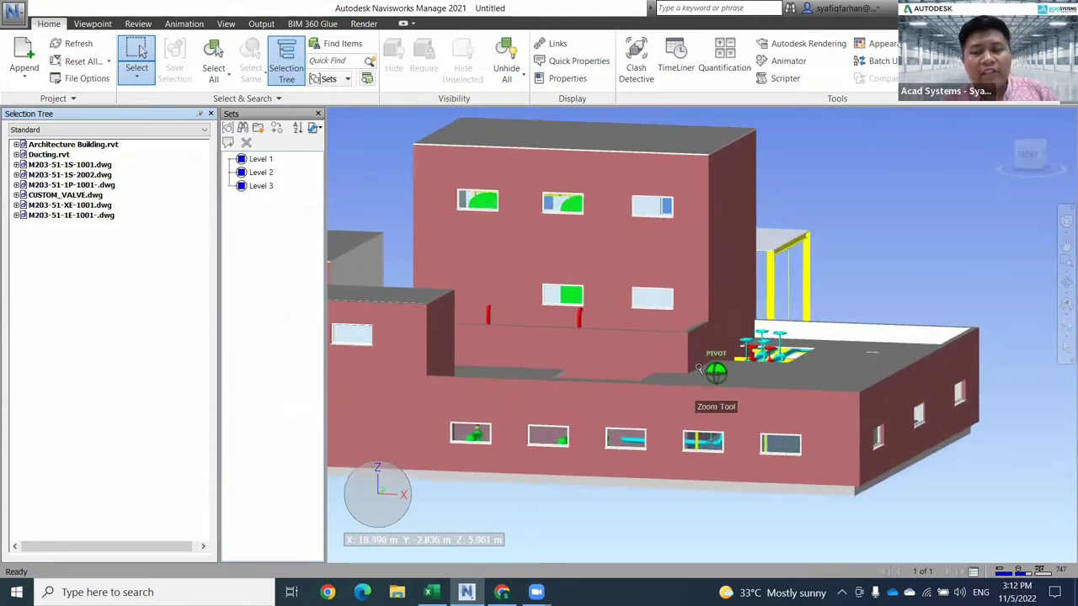
scroll(698, 369, up, 1)
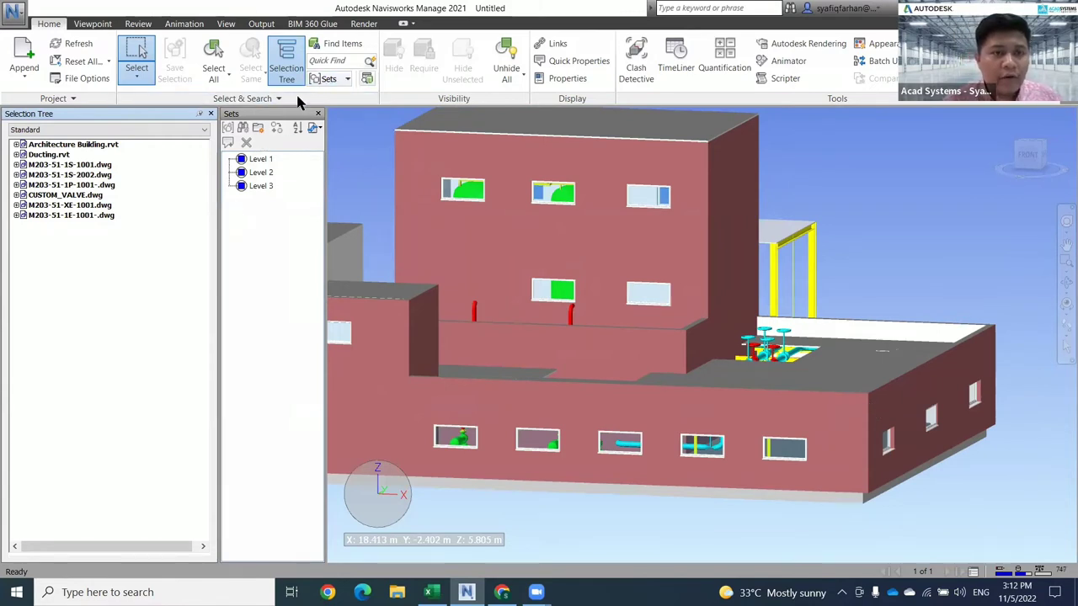
middle_drag(578, 379, 773, 401)
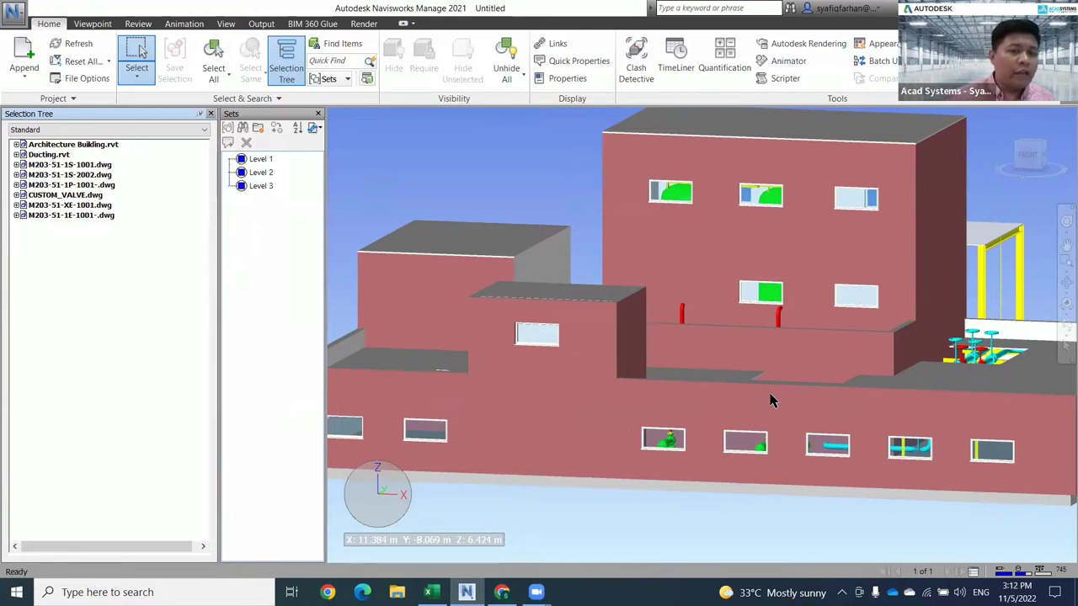
click(341, 78)
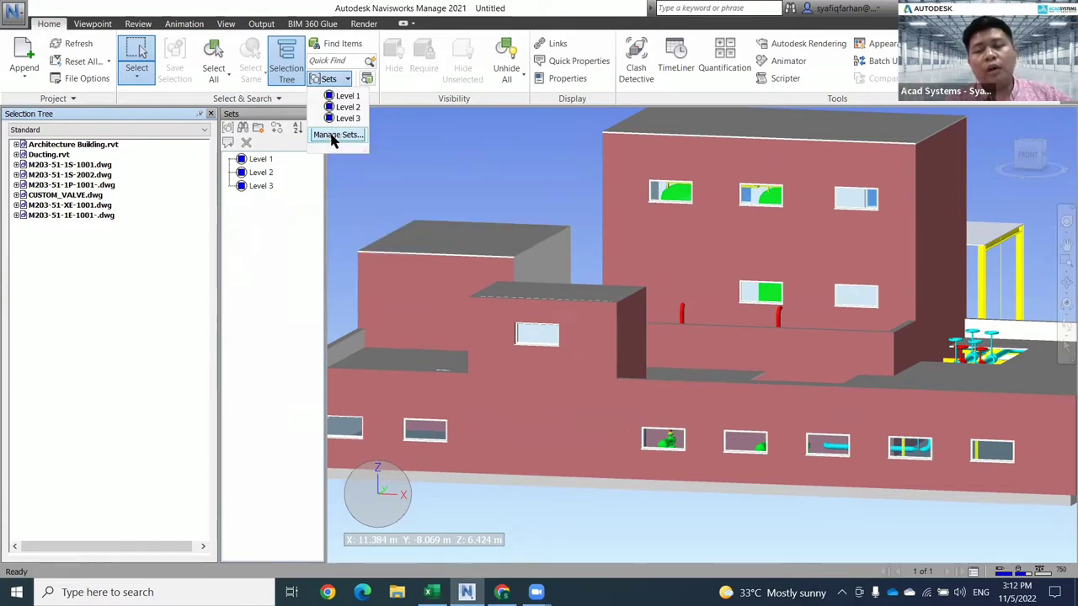
click(522, 194)
shift+middle_drag(480, 212, 696, 195)
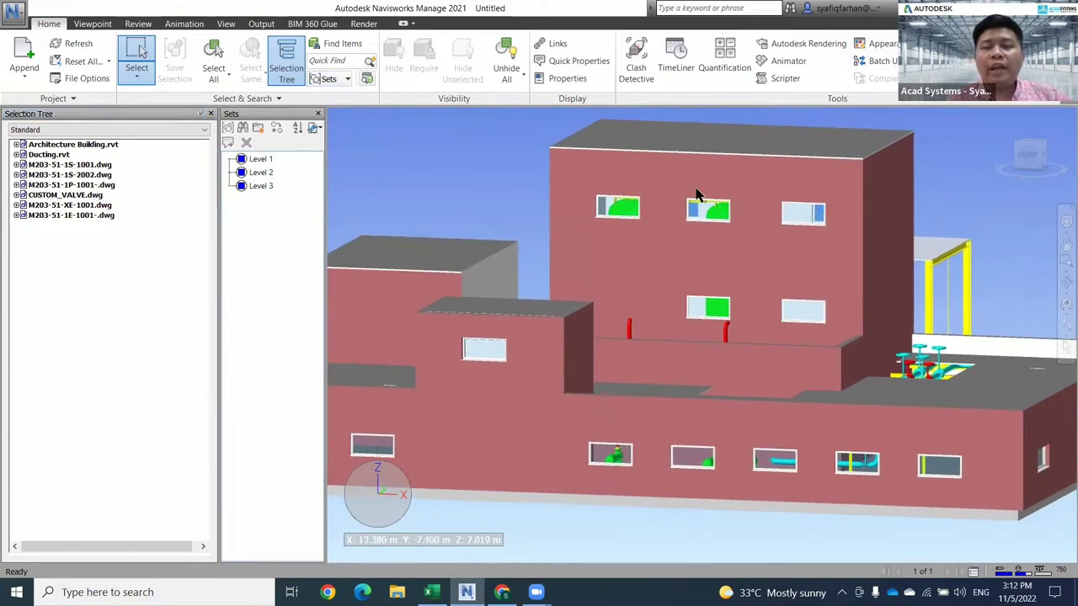
shift+middle_drag(932, 320, 1040, 291)
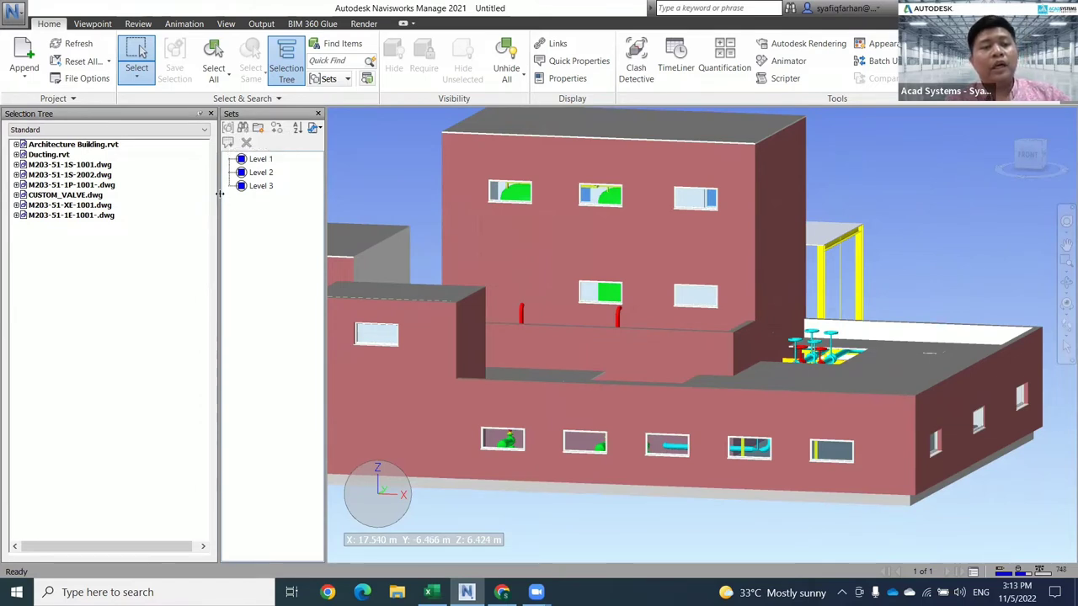
Open a taller TimeLiner window, making room by narrowing the Selection Tree and closing the Sets window.
drag(182, 194, 145, 196)
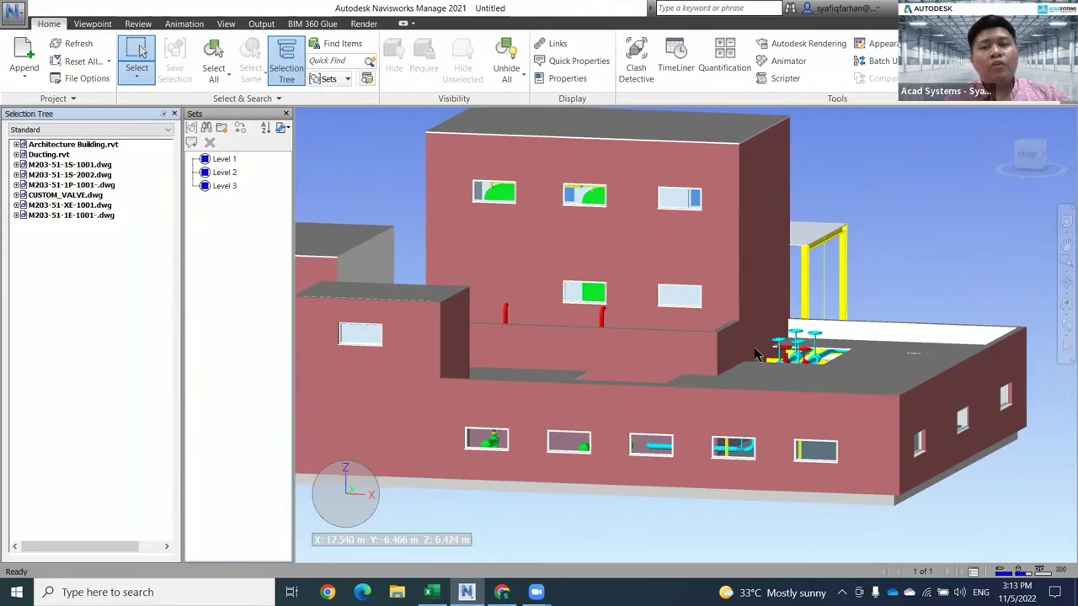
shift+middle_drag(682, 281, 676, 67)
click(676, 63)
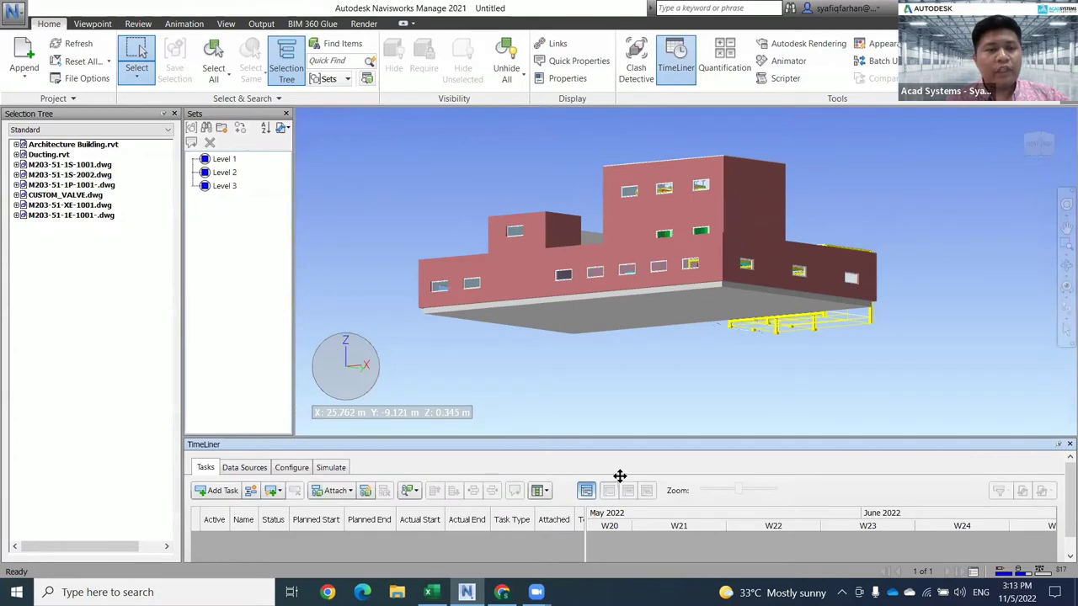
click(286, 113)
click(329, 78)
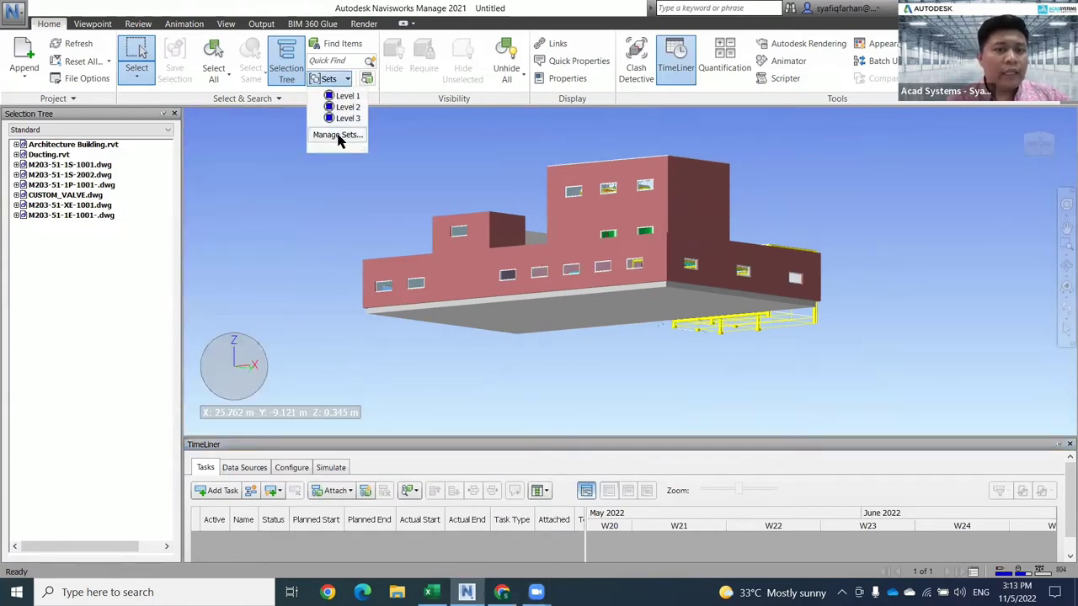
click(646, 445)
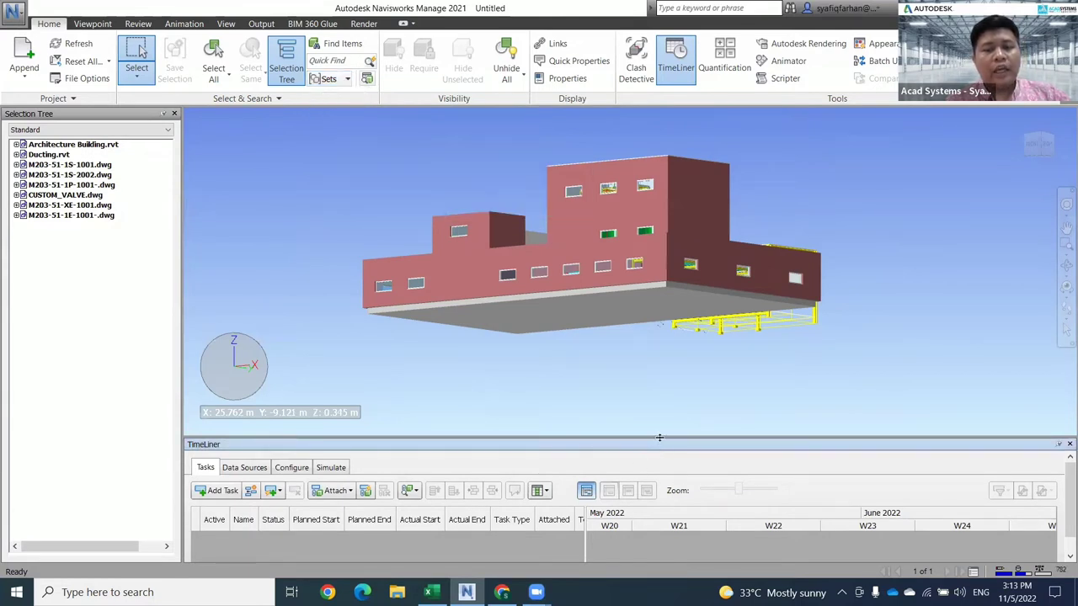
drag(661, 387, 660, 381)
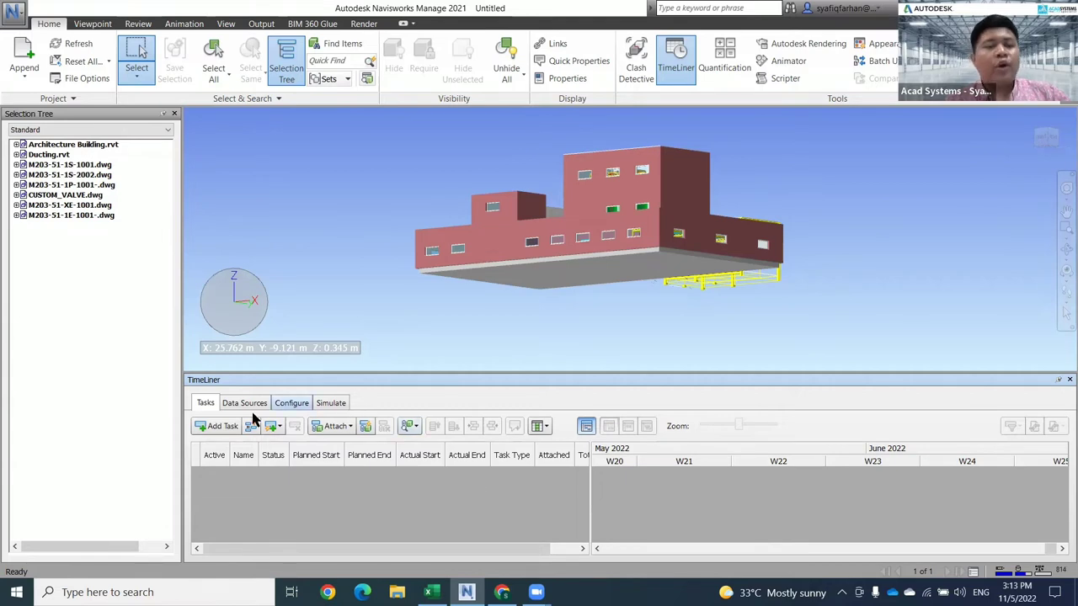
Add a new task in TimeLiner and view its available task types without choosing one.
click(224, 427)
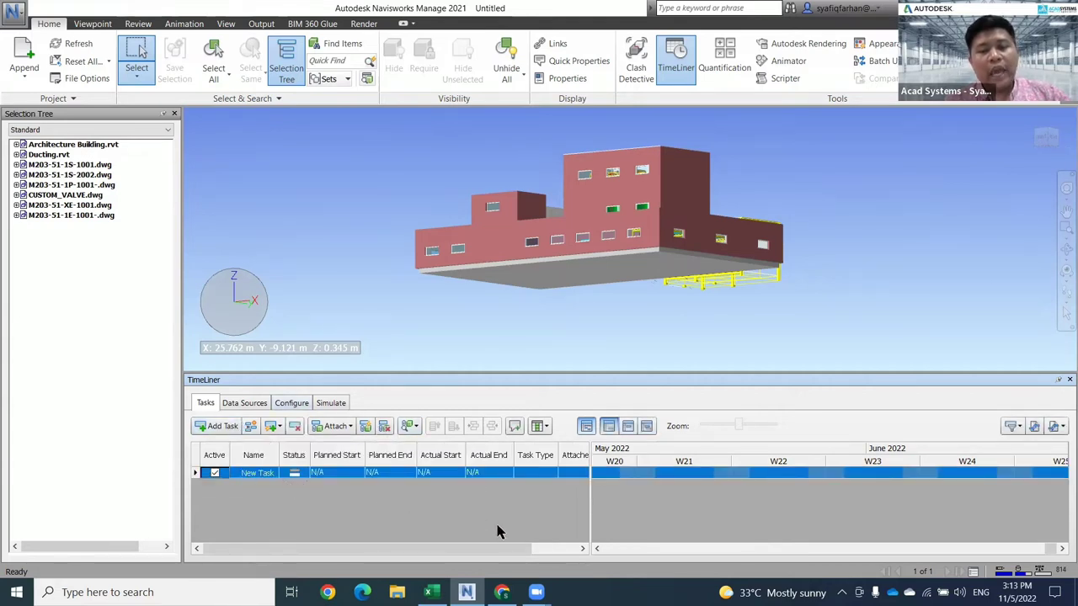
drag(503, 552, 577, 527)
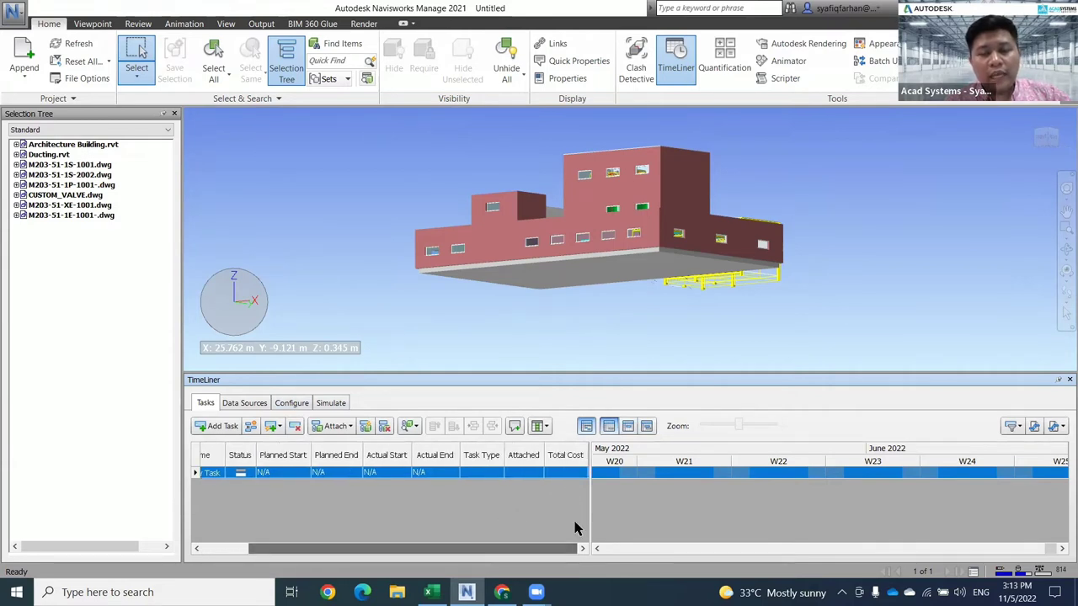
click(535, 475)
click(496, 475)
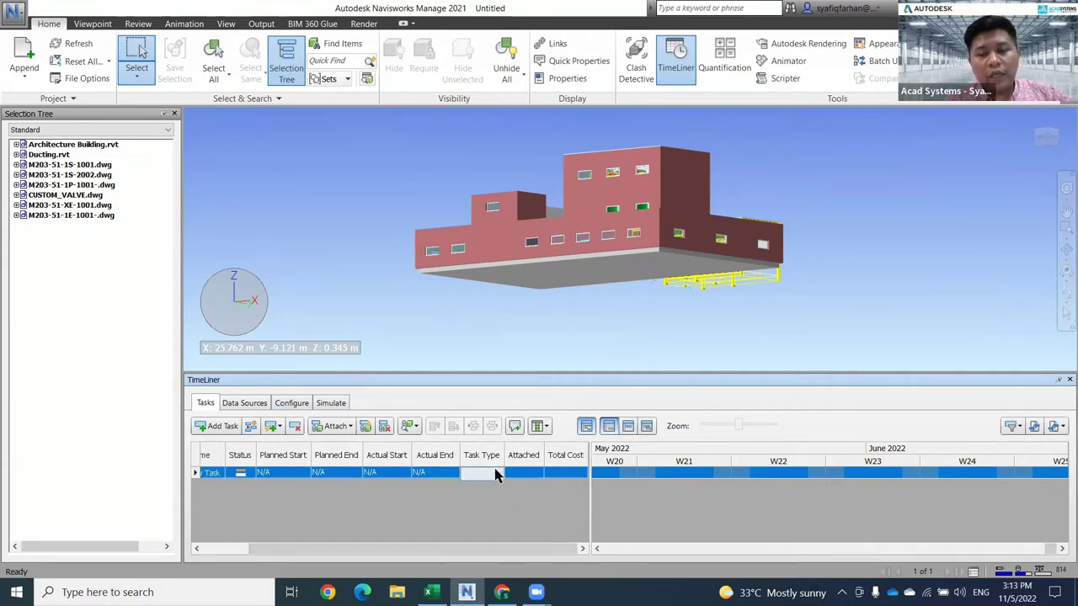
right_click(495, 475)
click(483, 476)
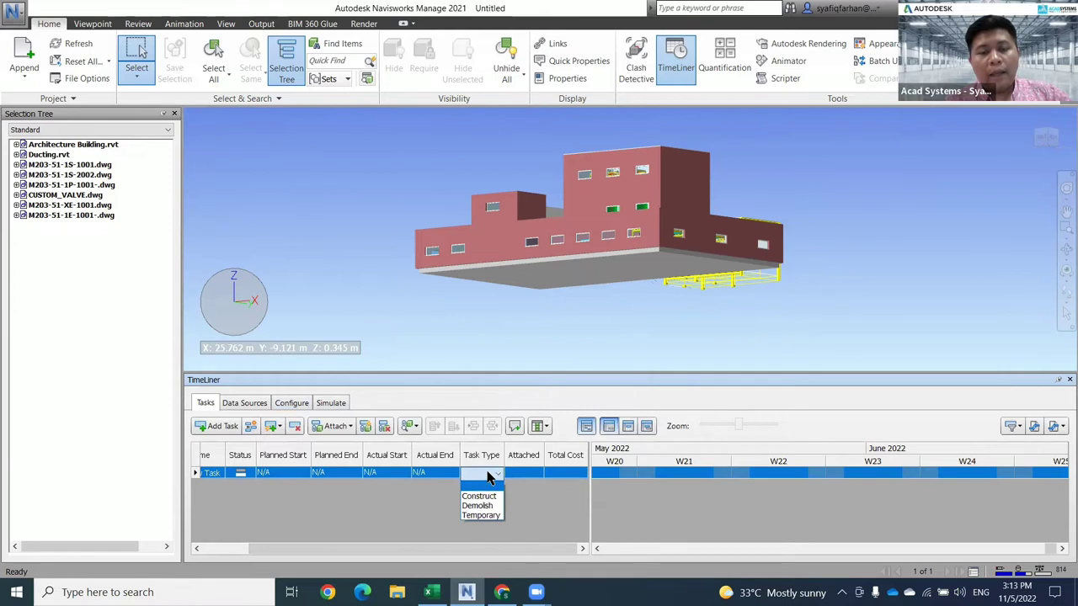
click(510, 477)
right_click(515, 478)
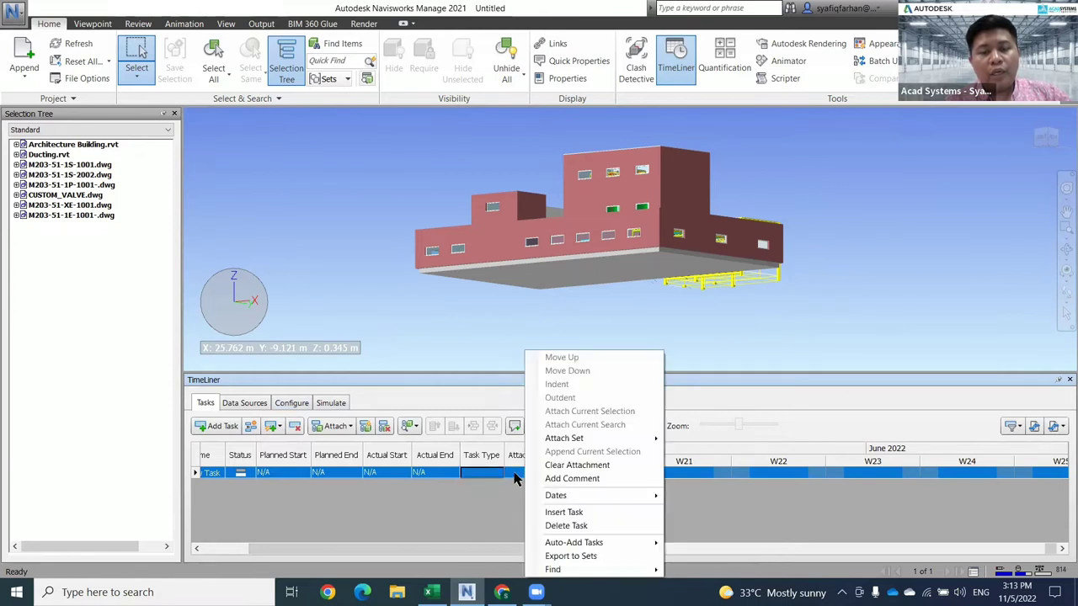
click(510, 492)
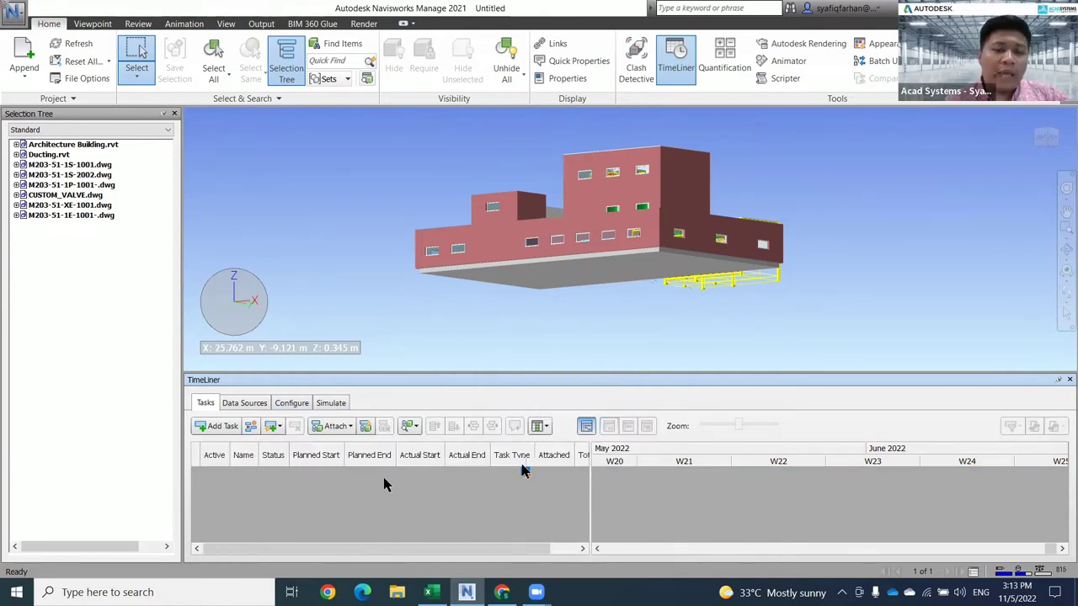
Attach the saved set Level 3 to the new TimeLiner task.
right_click(526, 479)
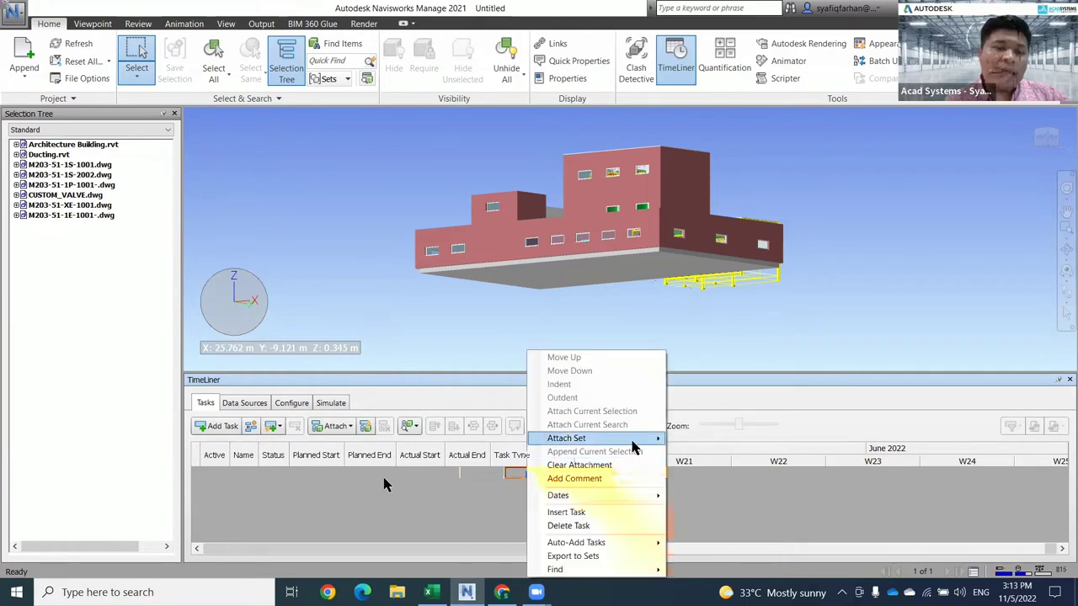
mouse_move(636, 442)
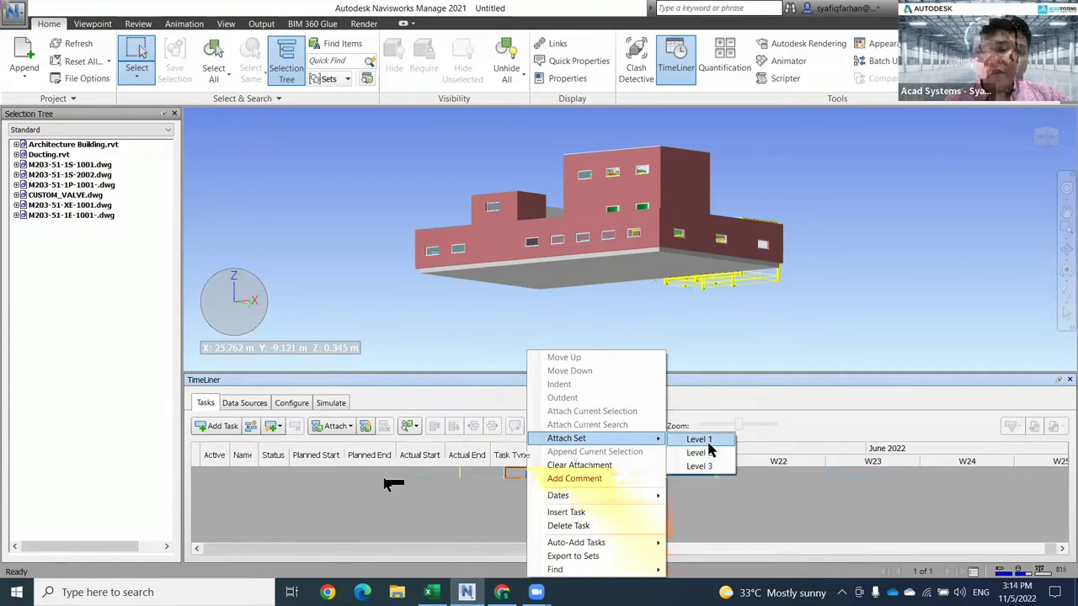
click(698, 466)
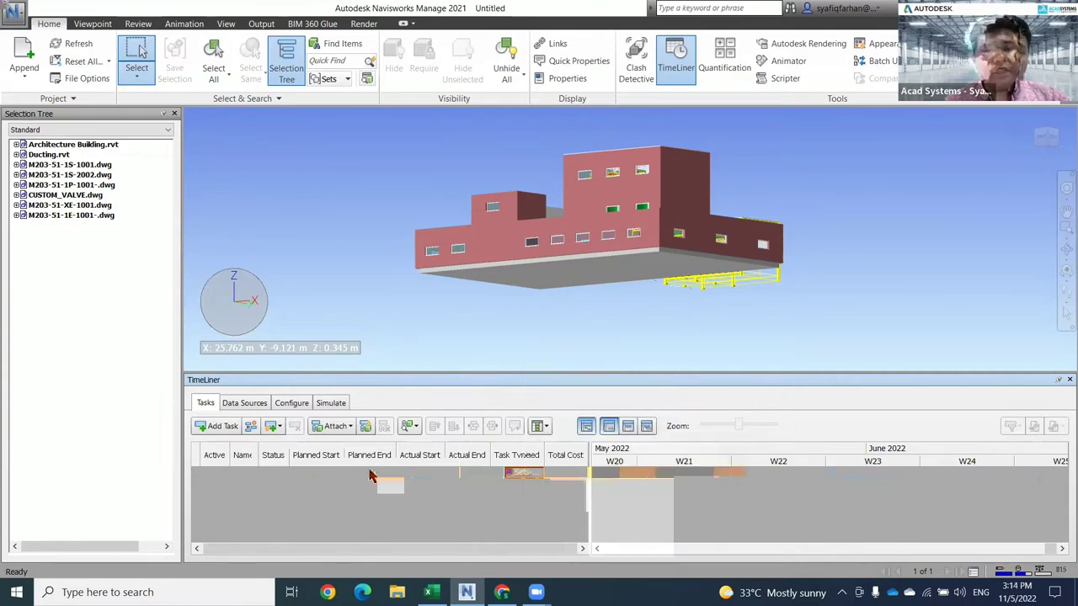
Set the new task's planned start date to 11/5/2022.
click(355, 472)
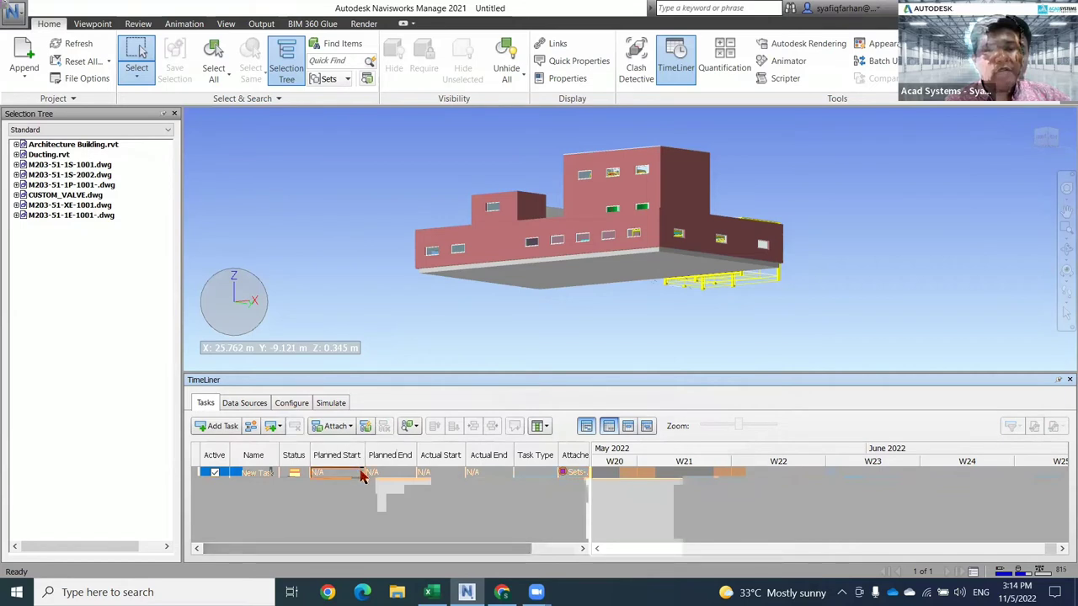
click(359, 473)
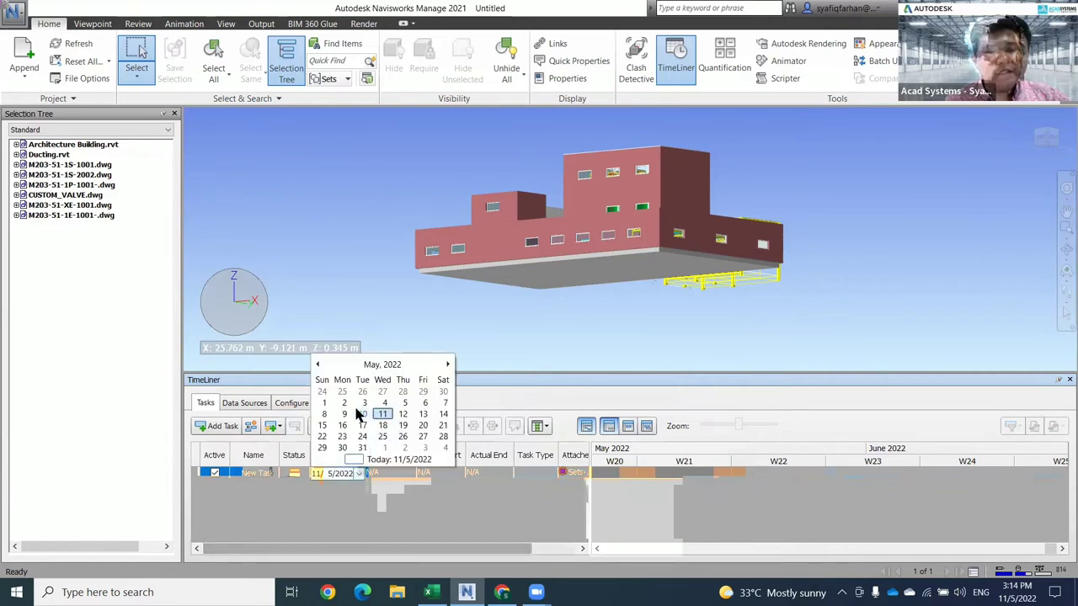
click(383, 416)
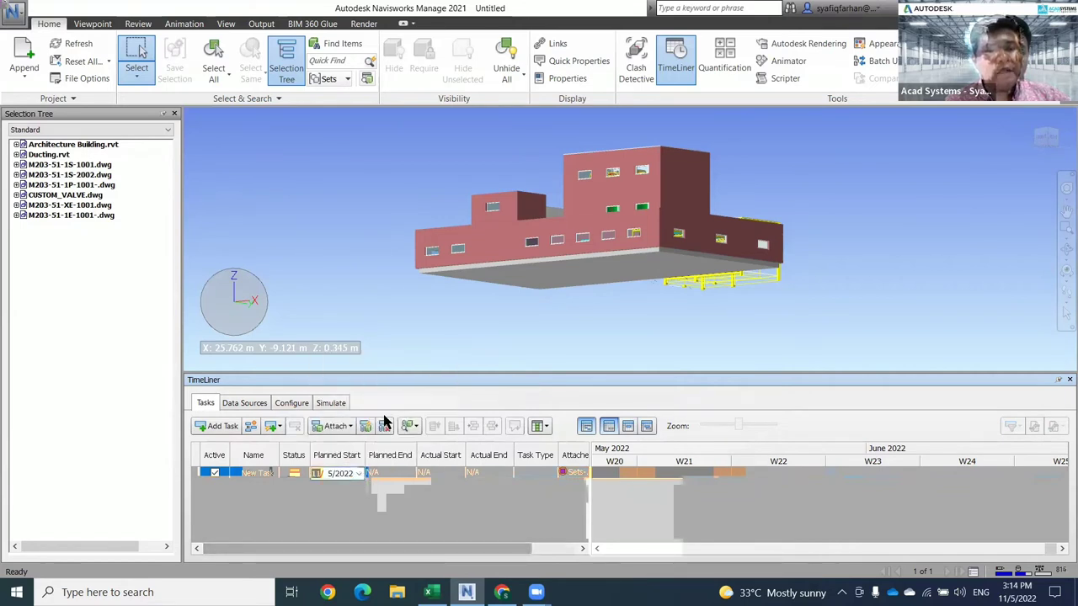
Set the new task's planned end date to 27/9/2022.
click(411, 474)
click(412, 475)
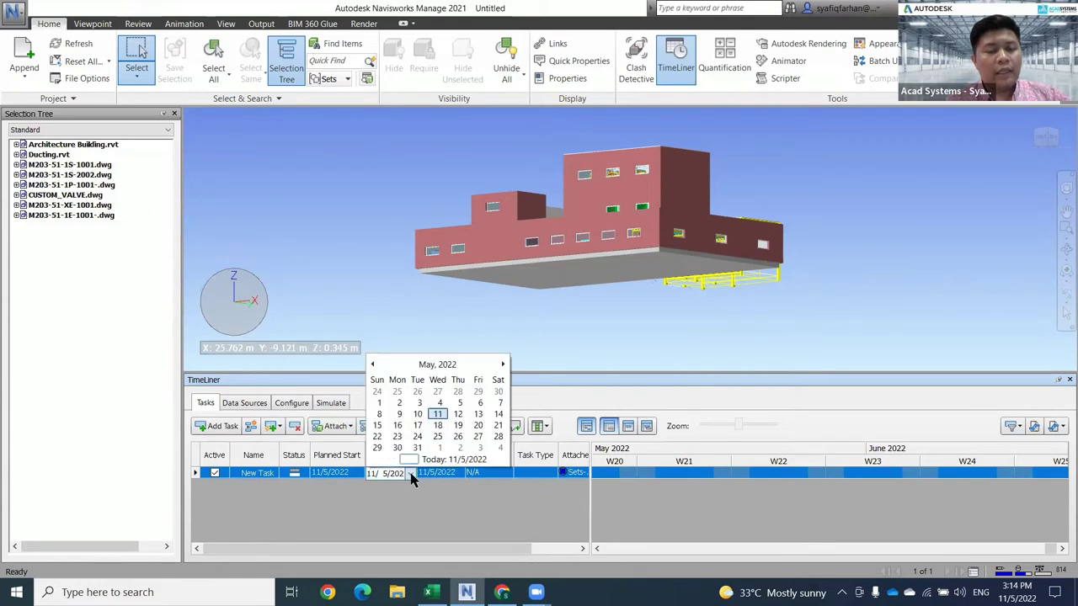
click(503, 364)
click(503, 365)
click(504, 365)
click(503, 365)
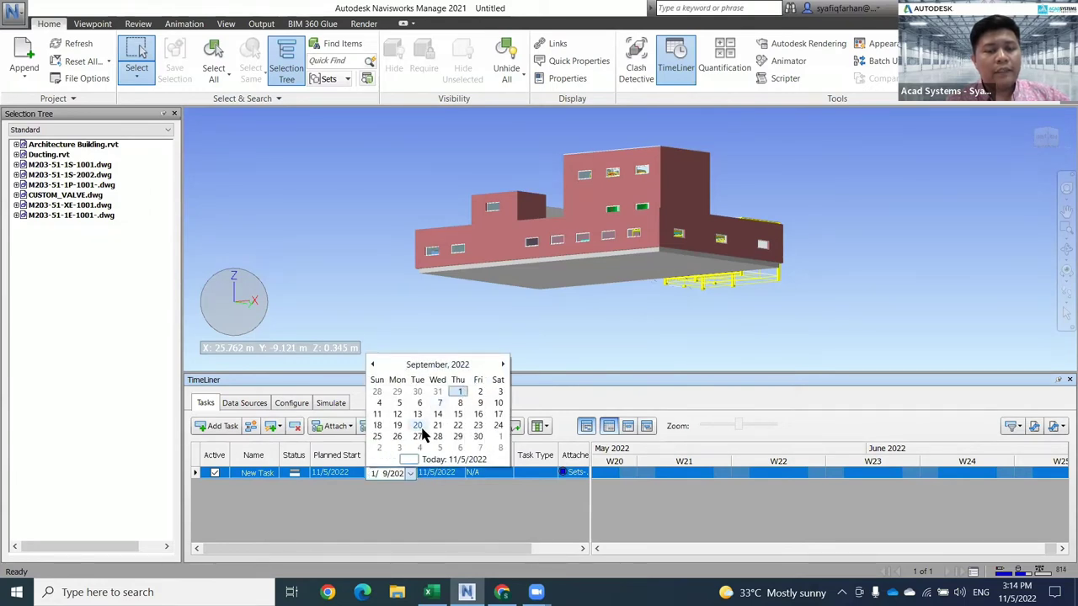
click(417, 436)
click(444, 517)
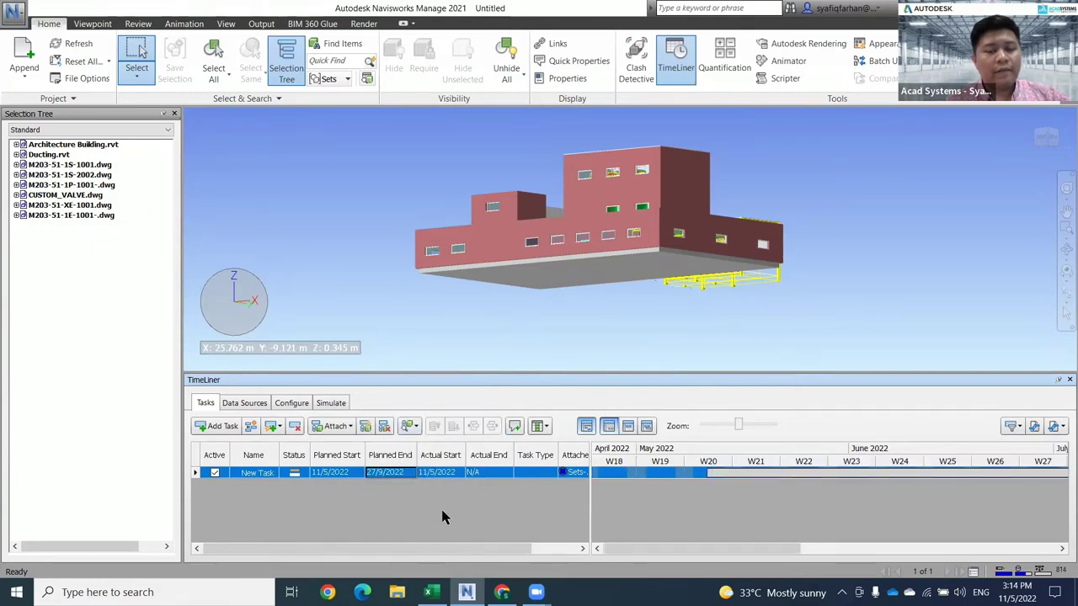
Set the new task's actual end date to 4/9/2022.
click(511, 476)
click(507, 474)
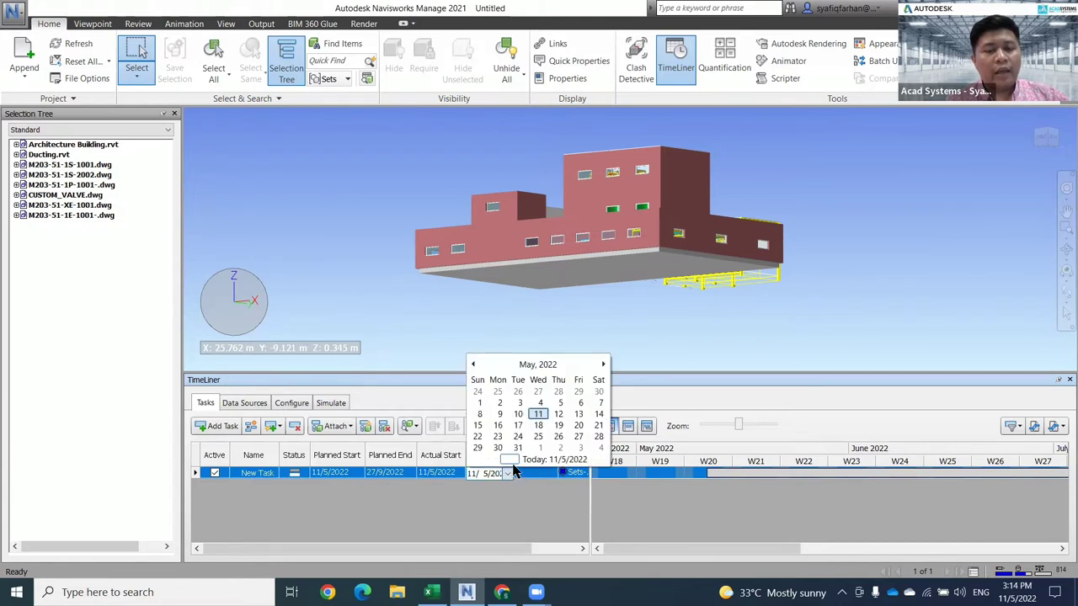
click(603, 365)
click(603, 366)
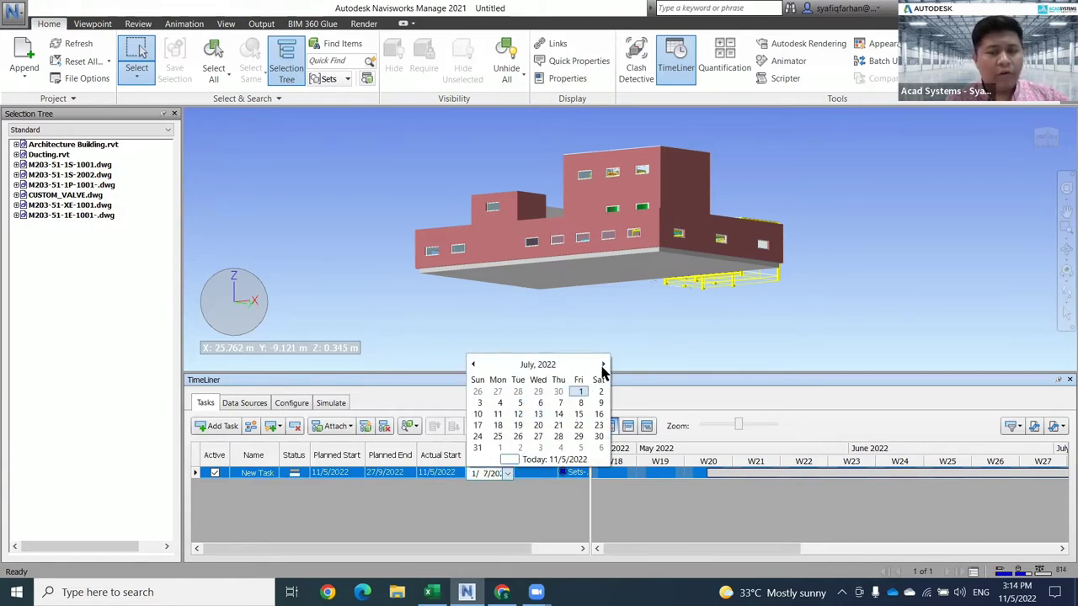
click(602, 365)
click(602, 365)
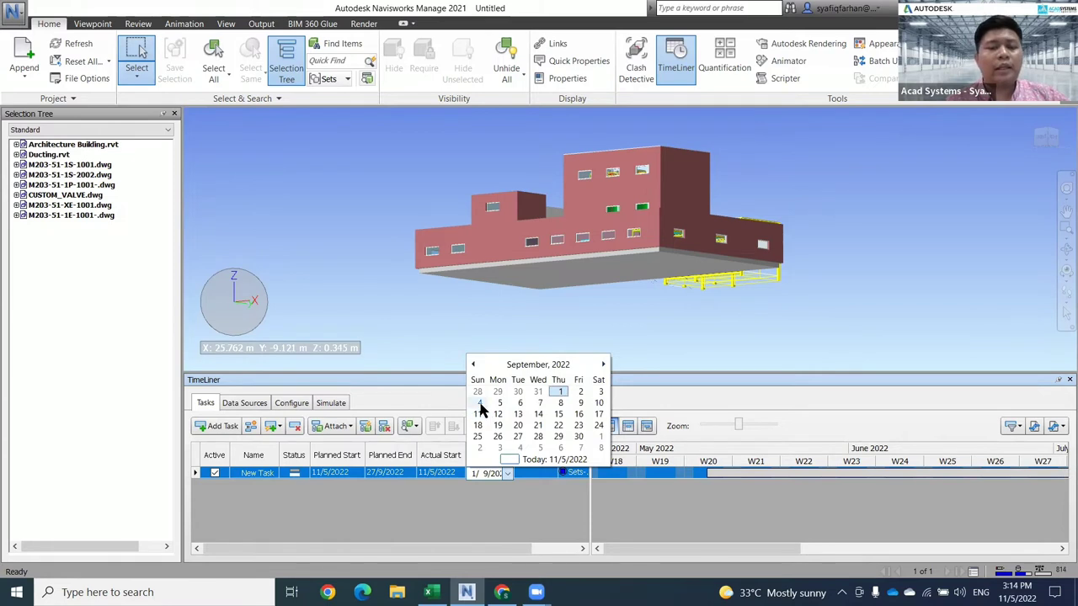
click(479, 403)
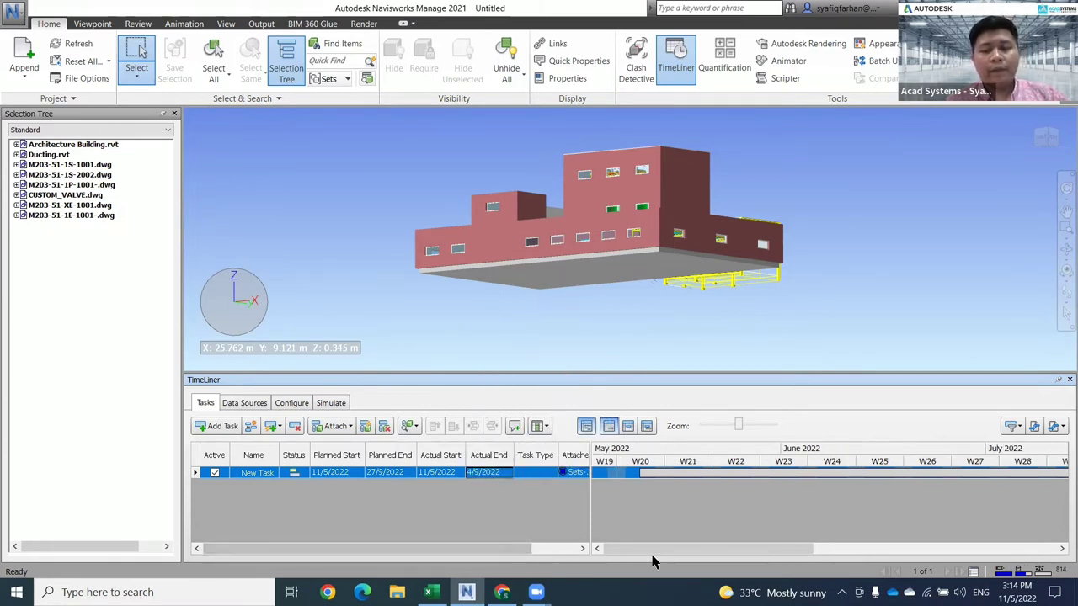
Rename the first TimeLiner task as LVL 1.
drag(652, 550, 784, 552)
drag(871, 566, 579, 394)
shift+middle_drag(570, 357, 598, 368)
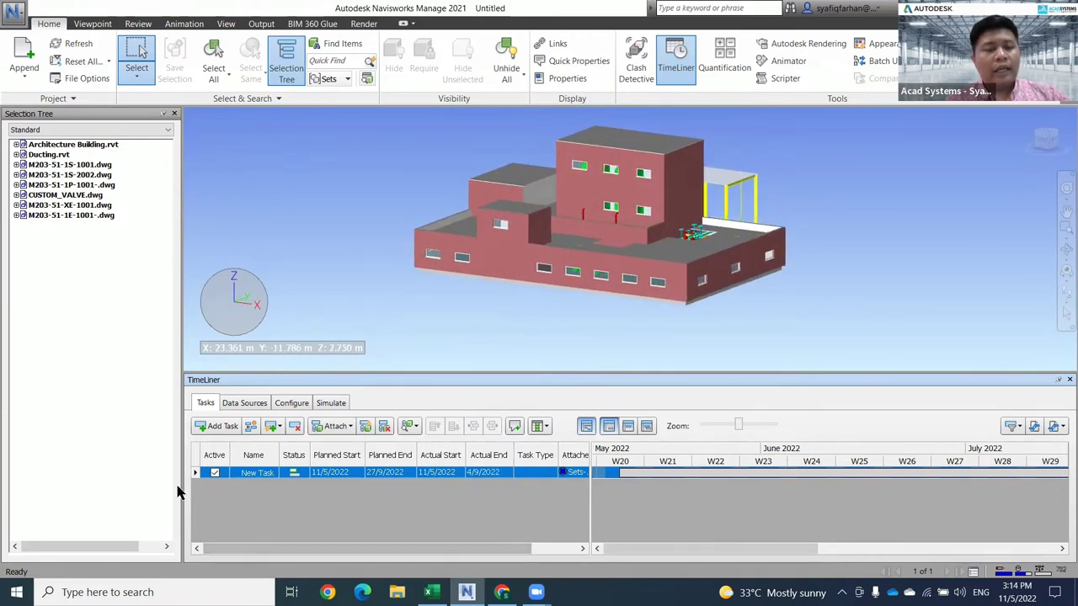
click(262, 477)
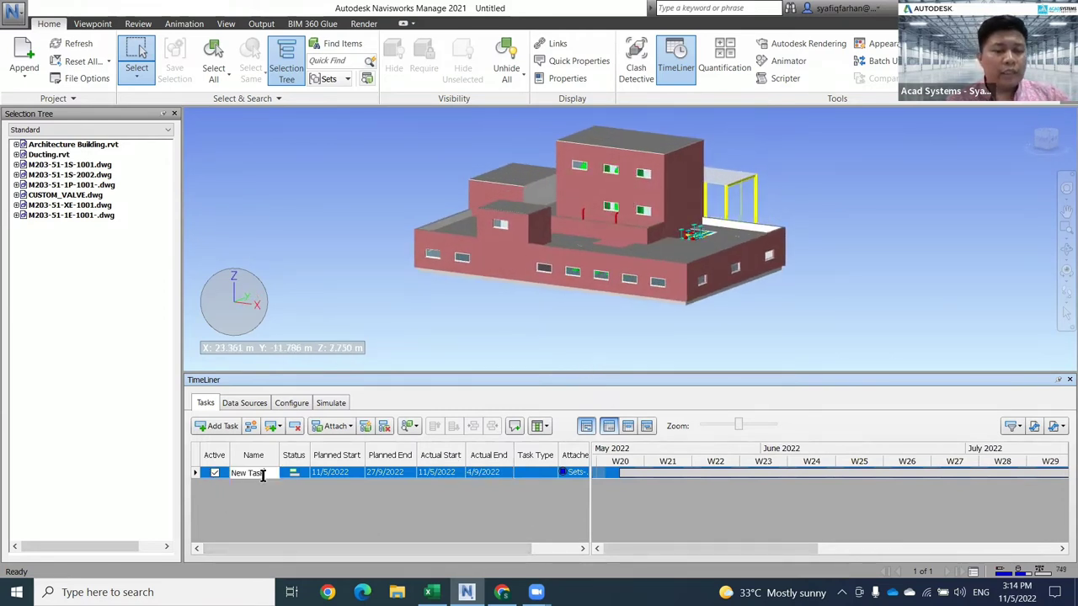
click(241, 477)
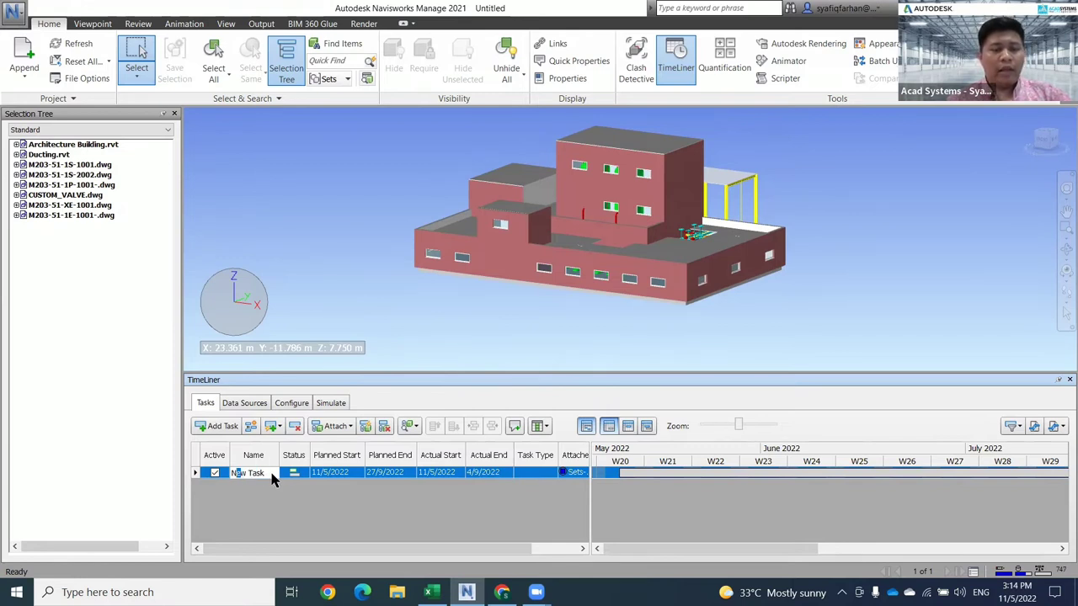
drag(272, 479, 195, 475)
text(LVL 1)
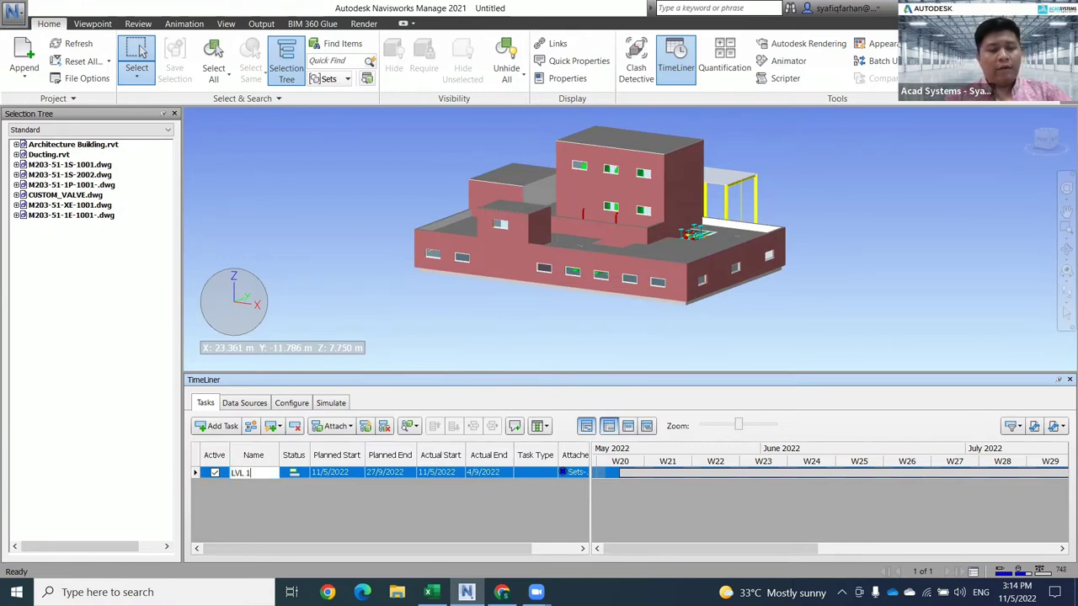
Add a second task in TimeLiner and attach a saved selection set to it.
click(206, 426)
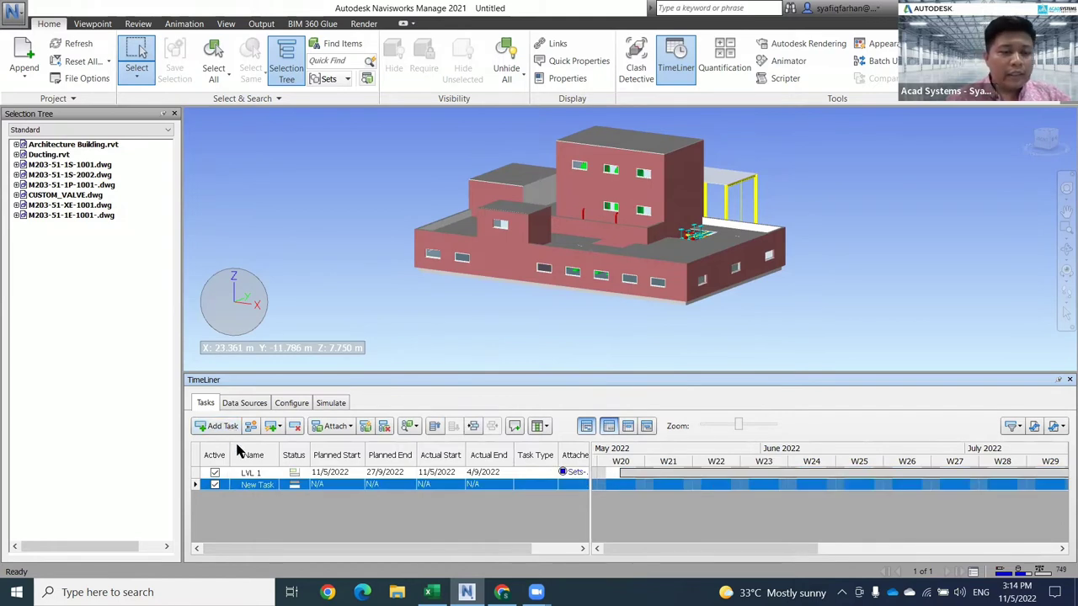
right_click(584, 493)
click(753, 436)
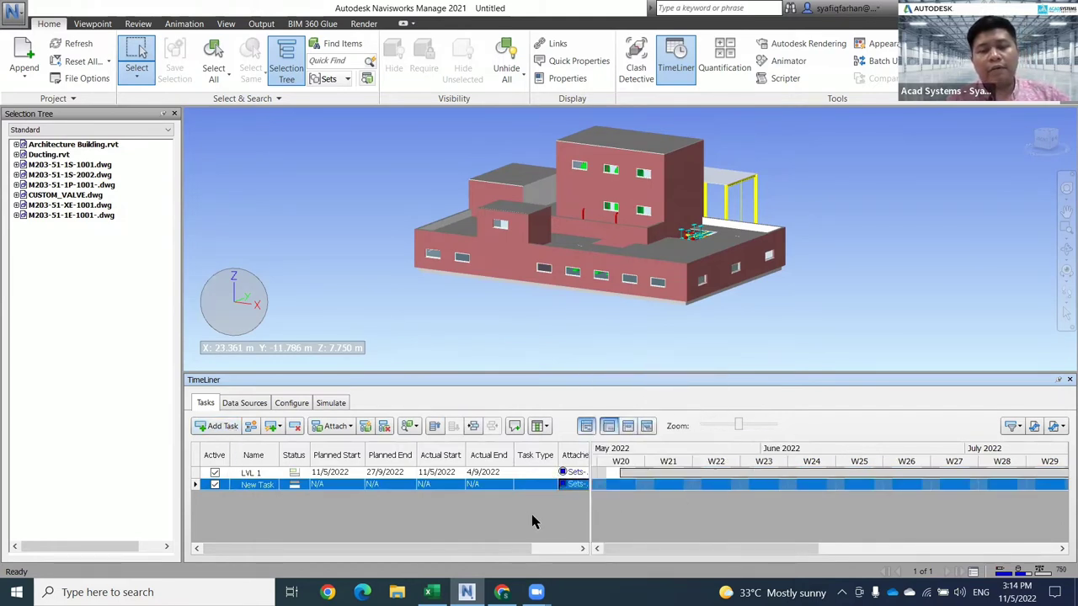
Rename the second TimeLiner task as LVL 2.
click(254, 485)
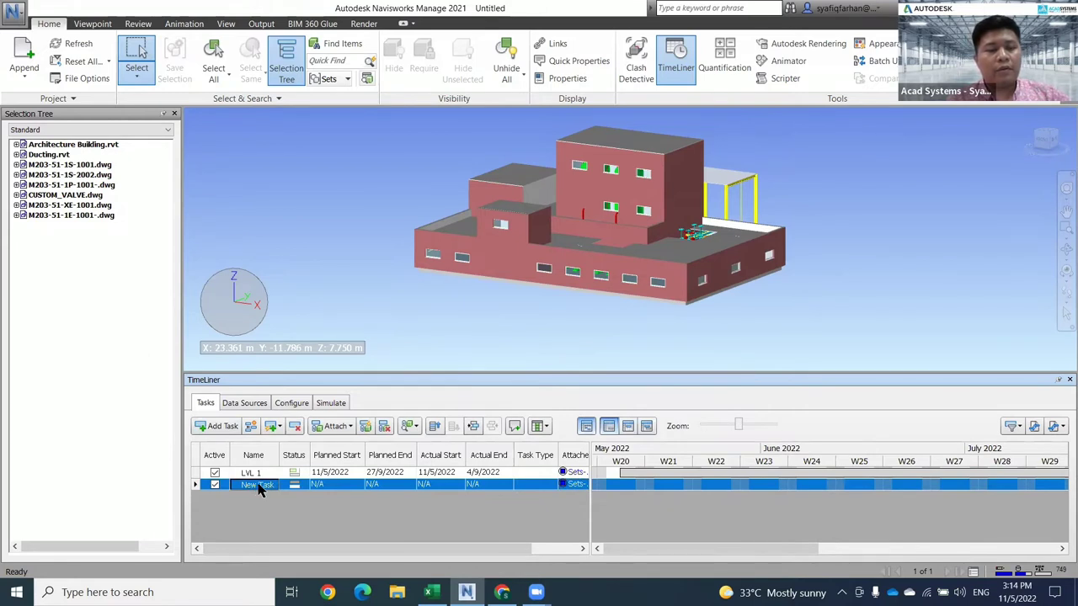
click(261, 488)
text(LVL 2)
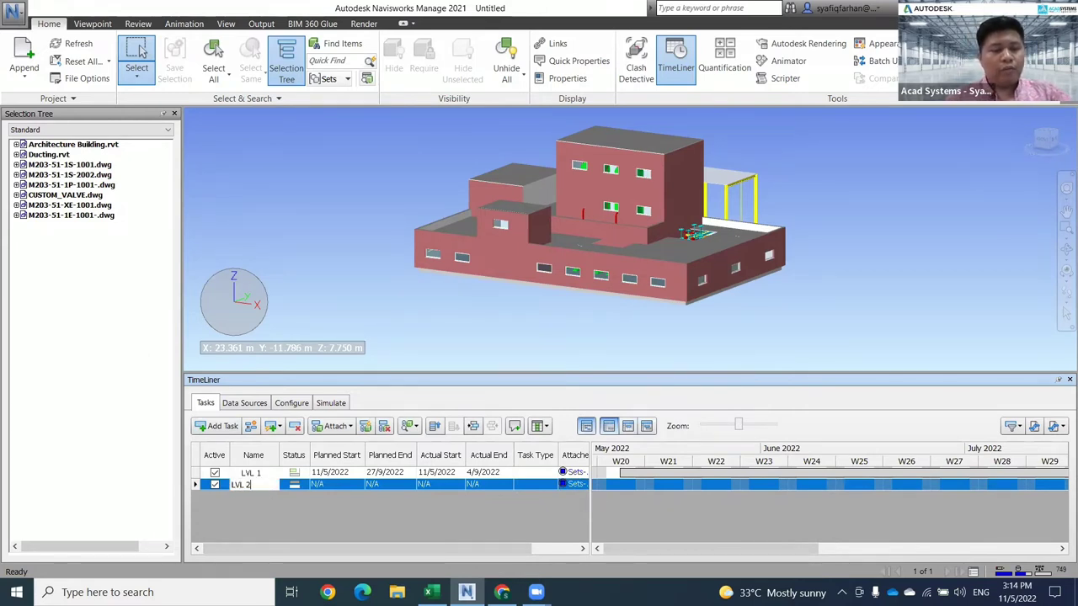
click(280, 528)
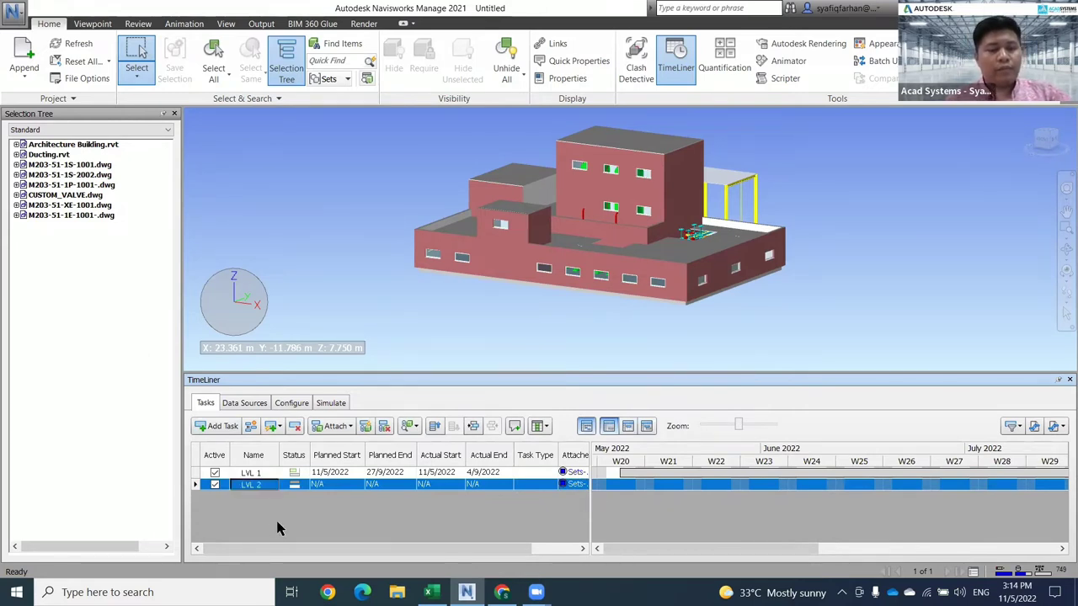
Set the planned start date of task LVL 2 to 5/9/2022.
drag(749, 551, 640, 552)
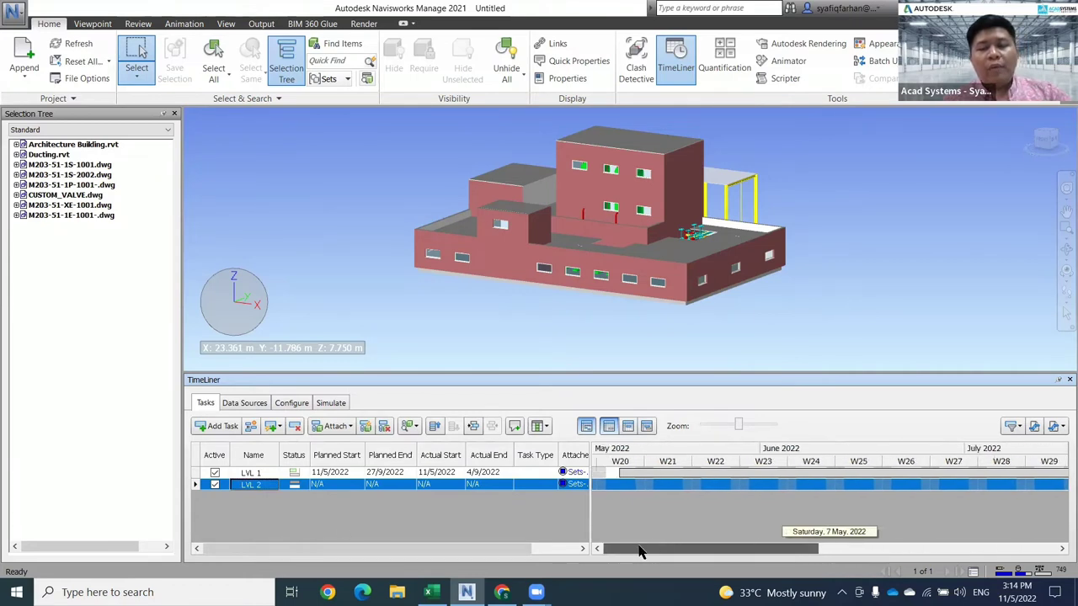
drag(775, 551, 589, 558)
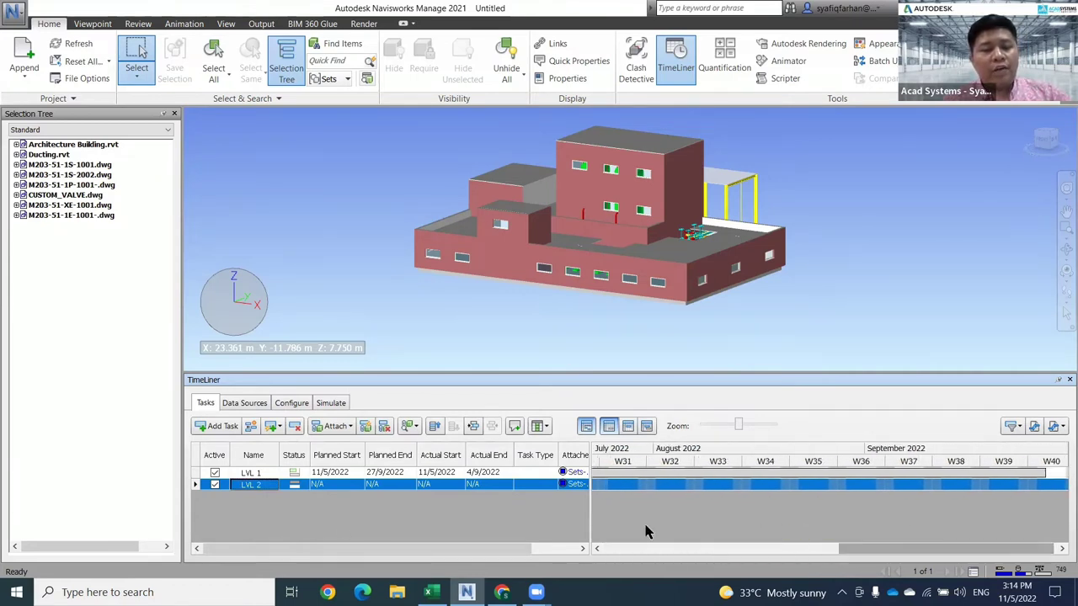
click(357, 490)
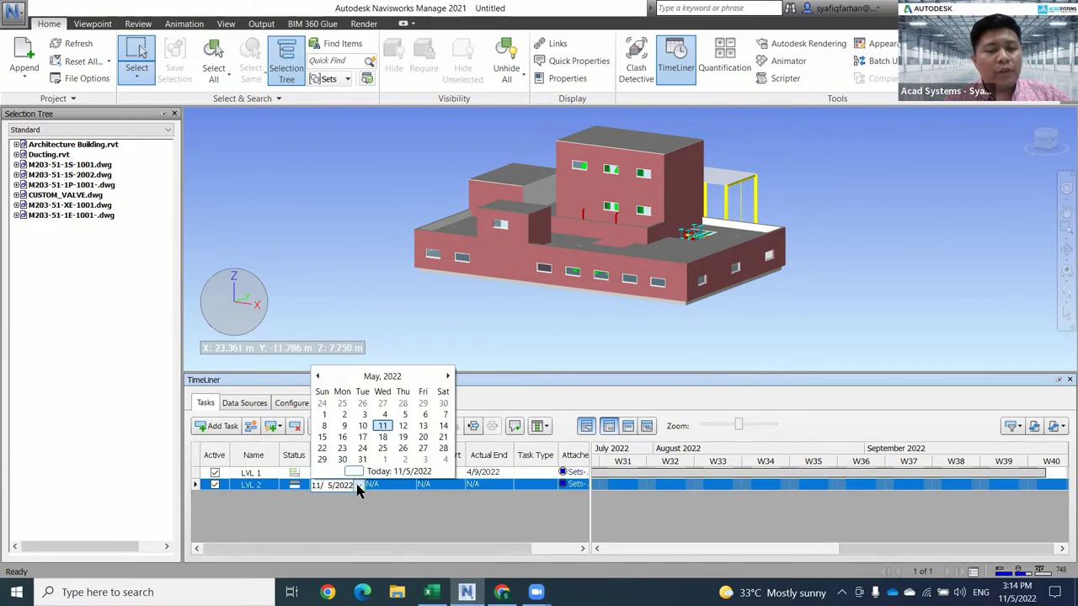
click(447, 375)
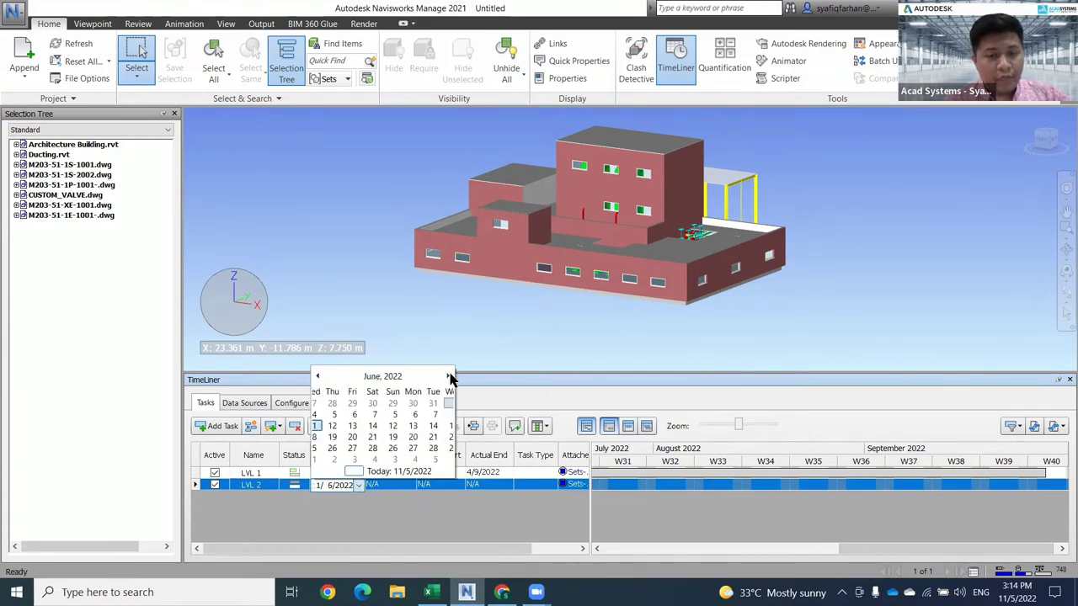
click(448, 375)
click(447, 376)
click(447, 375)
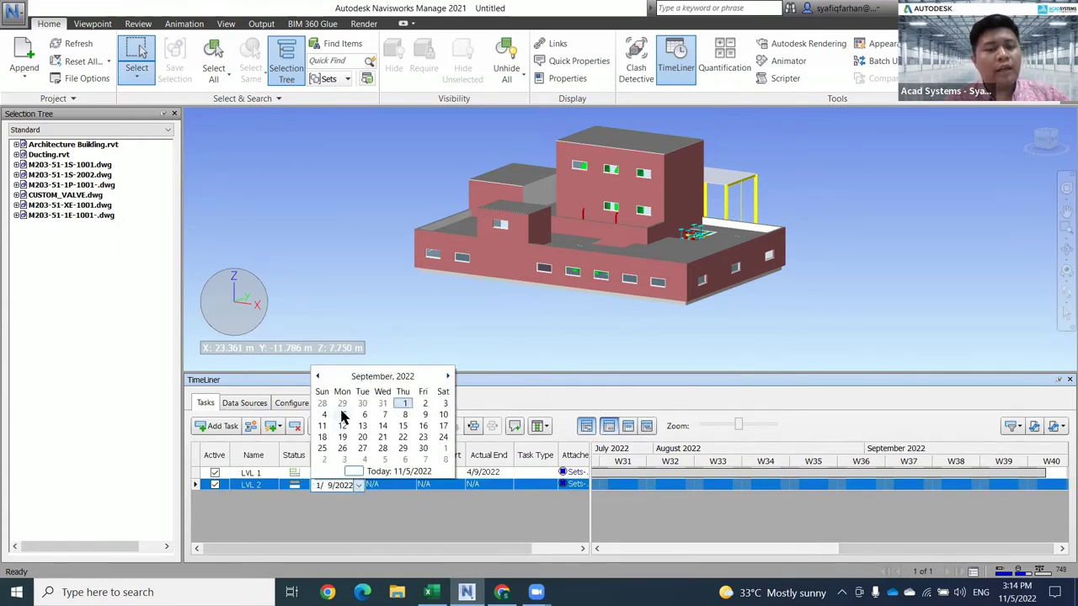
click(344, 414)
Set the planned end date of task LVL 2 to 10/1/2023.
click(411, 488)
click(411, 486)
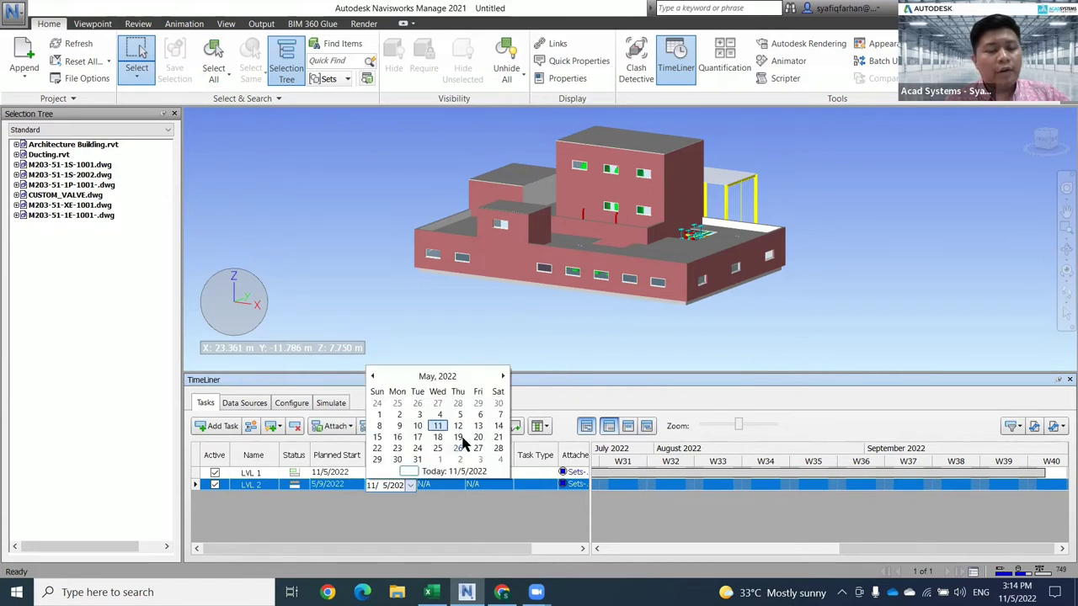
click(502, 375)
click(503, 375)
click(503, 375)
click(502, 375)
click(502, 376)
click(503, 376)
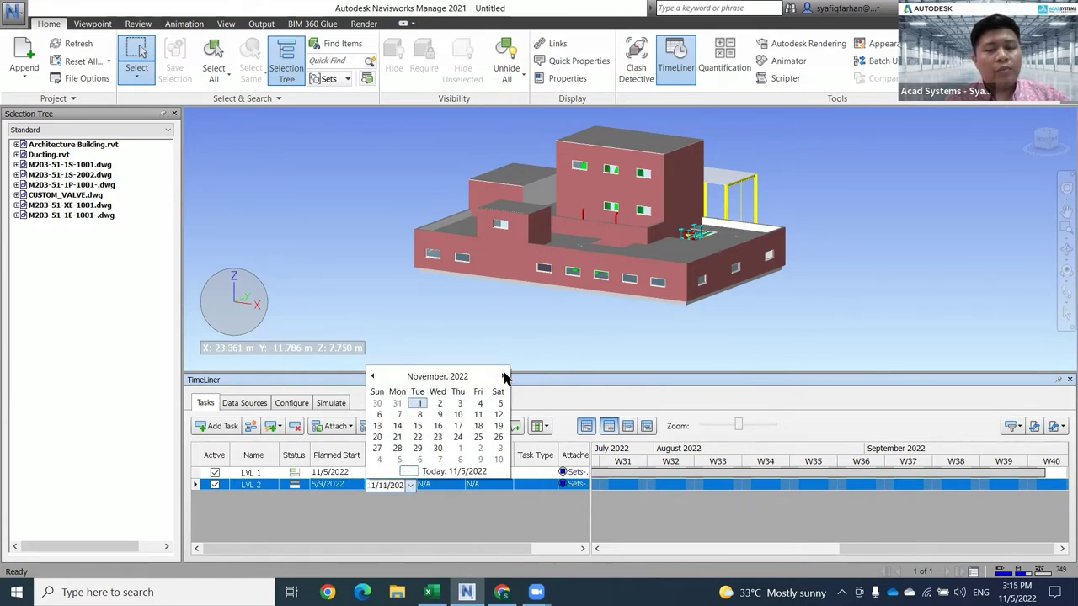
click(503, 375)
click(502, 375)
click(413, 426)
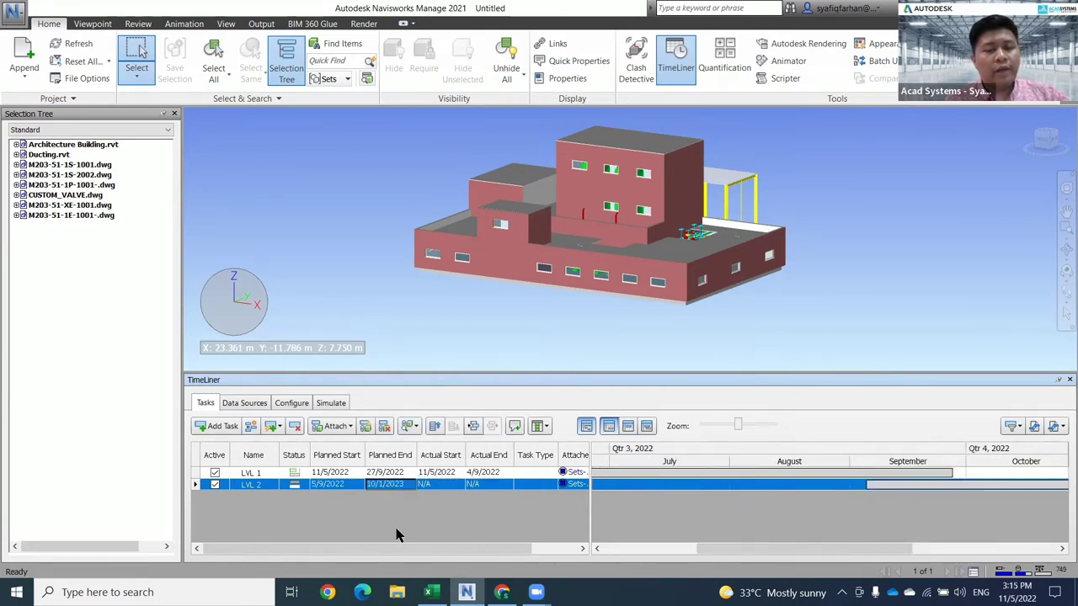
Play the TimeLiner simulation of the scheduled tasks and stop it before its end.
drag(404, 549, 224, 550)
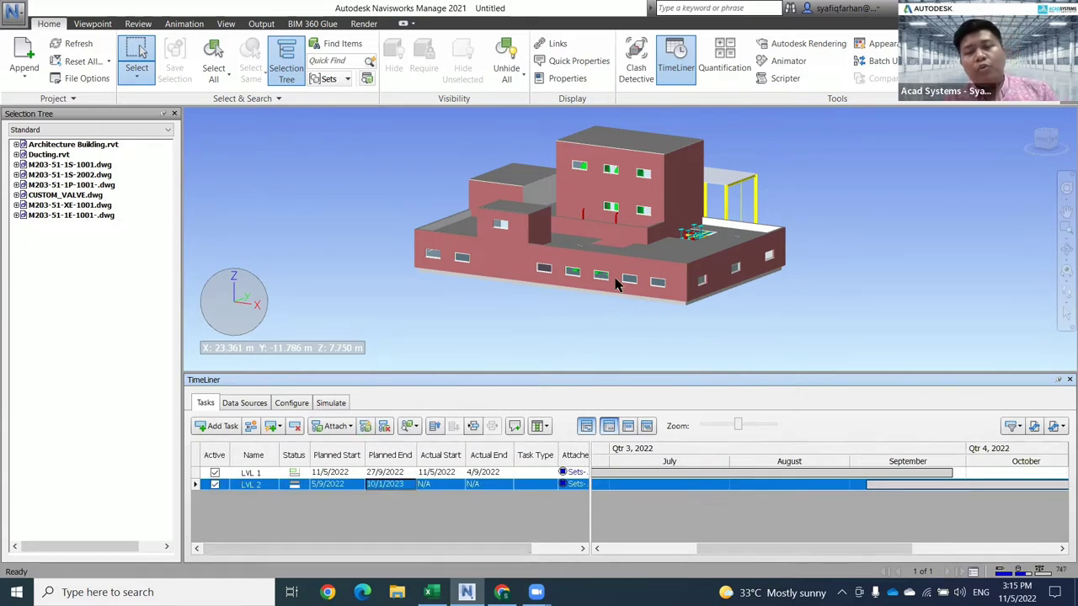
middle_drag(683, 321, 686, 343)
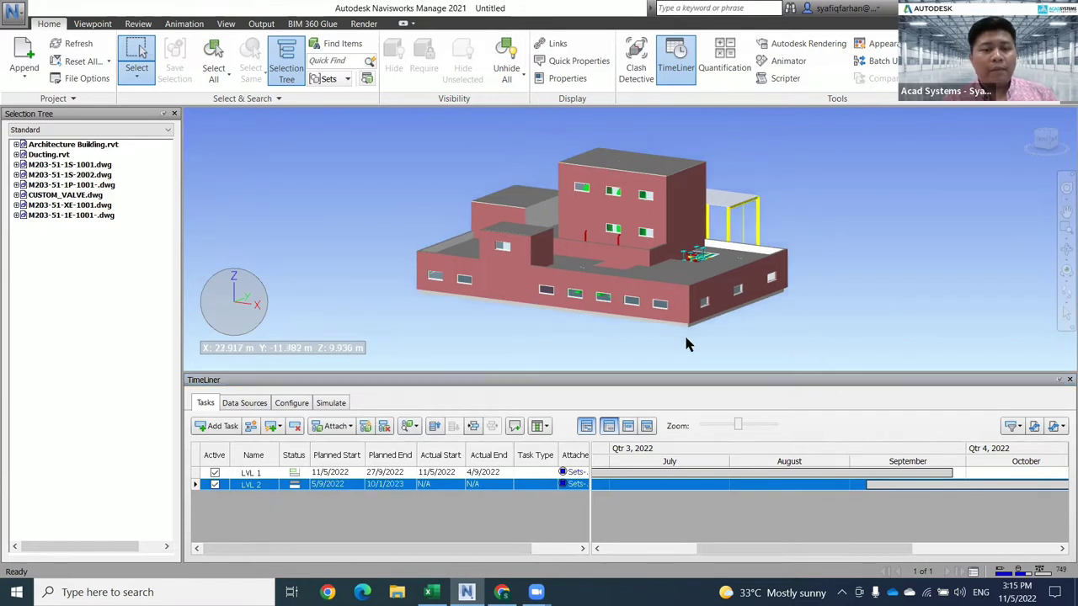
click(330, 404)
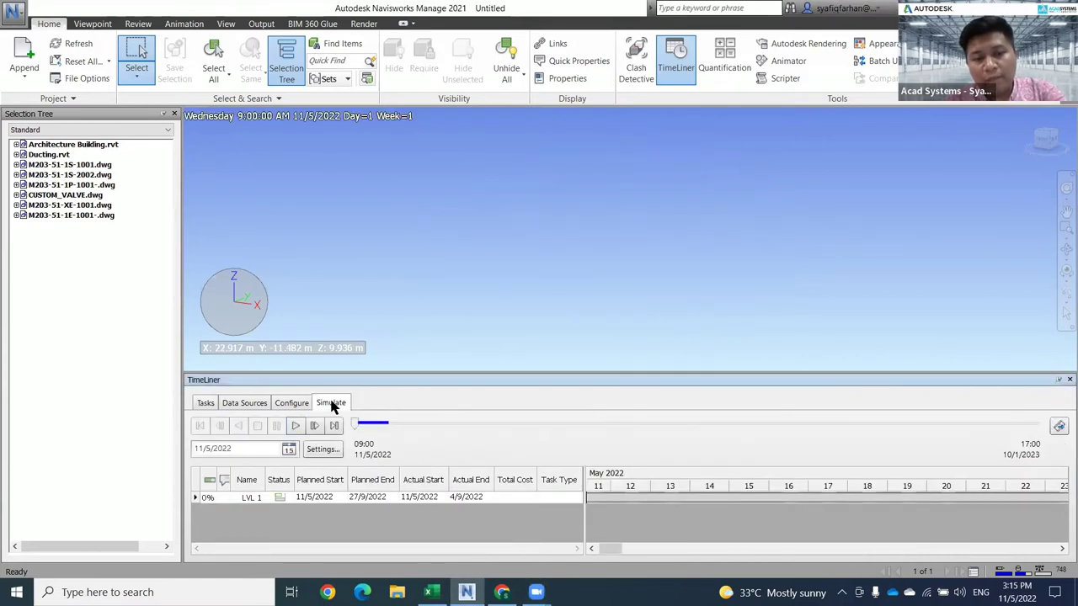
click(296, 426)
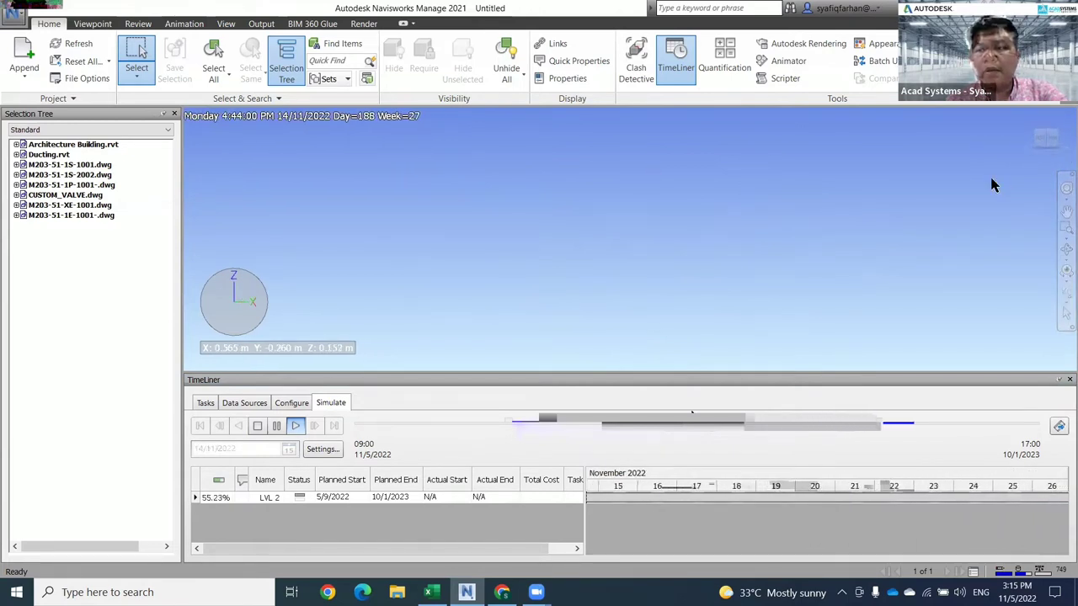
click(256, 425)
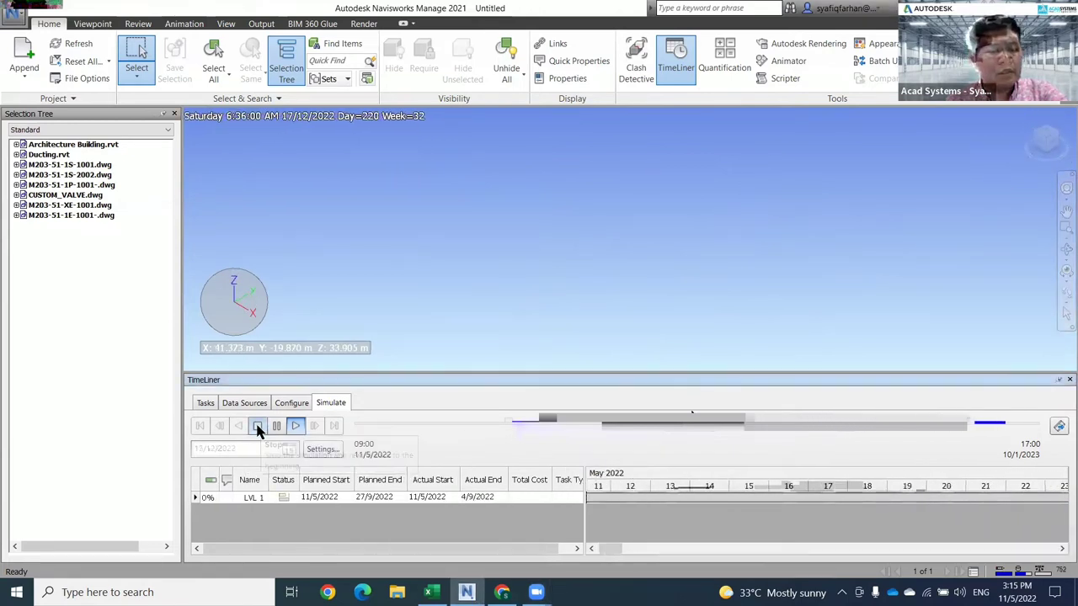
Return to the task list, add a third task and name it LVL 3.
click(205, 403)
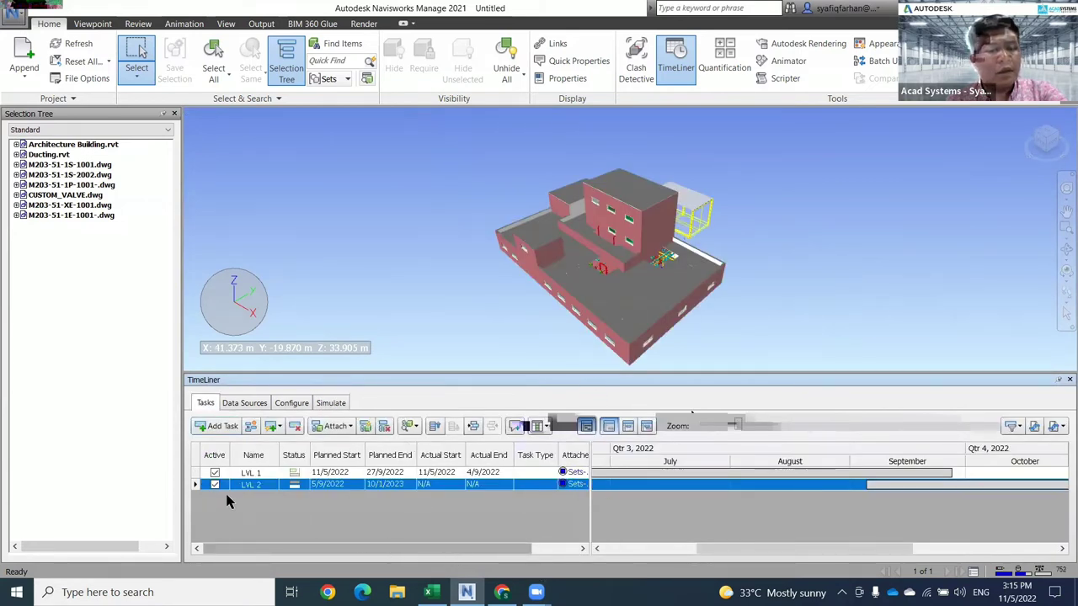
click(217, 427)
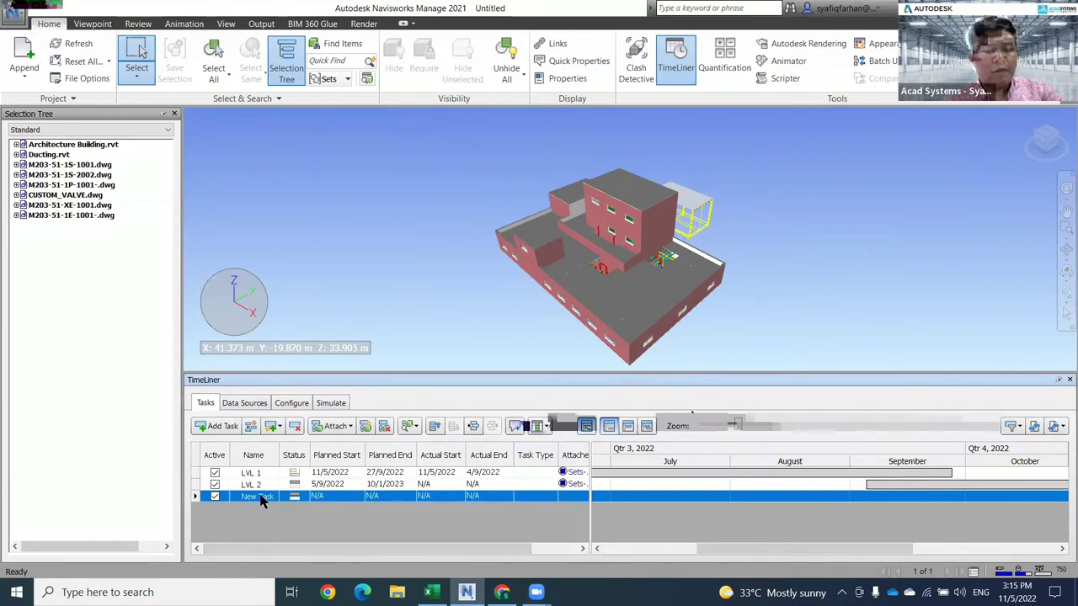
click(262, 496)
text(L)
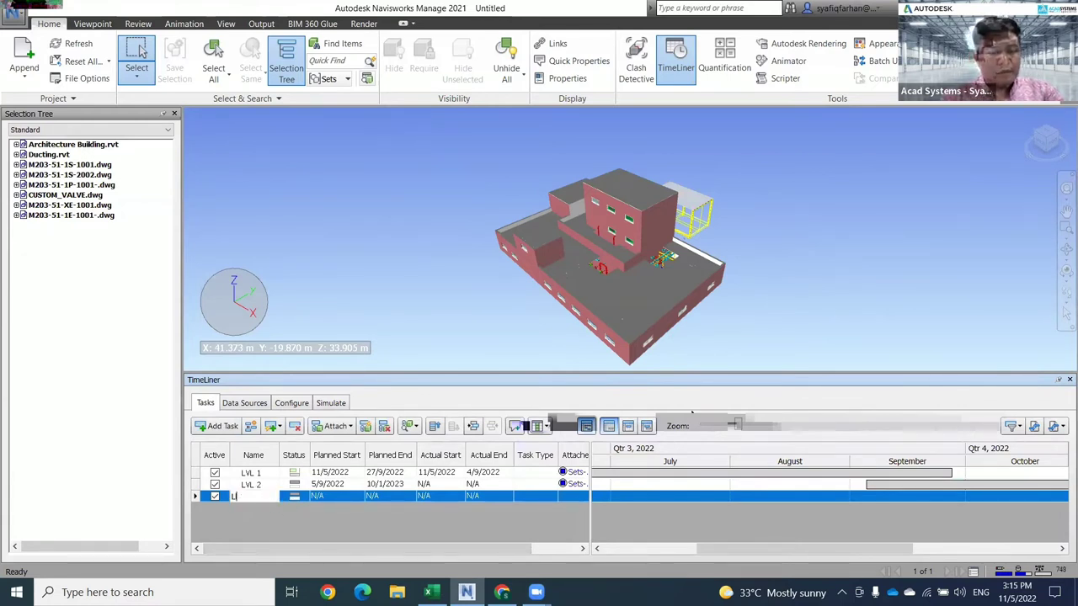
text(vL )
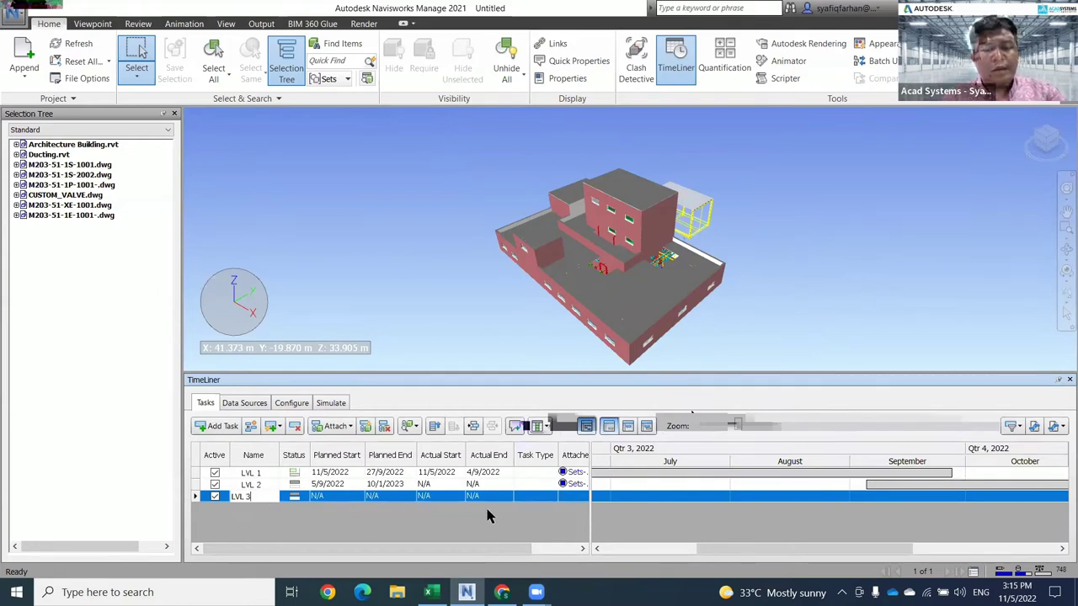
text(3)
Attach a saved selection set to task LVL 3.
click(582, 496)
right_click(582, 497)
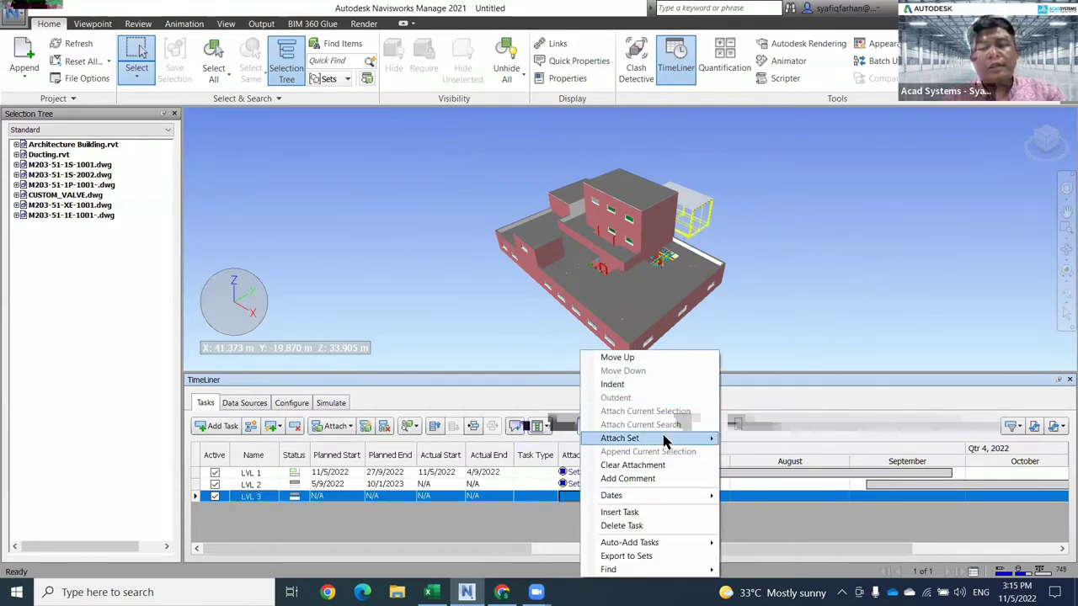
mouse_move(665, 439)
click(755, 458)
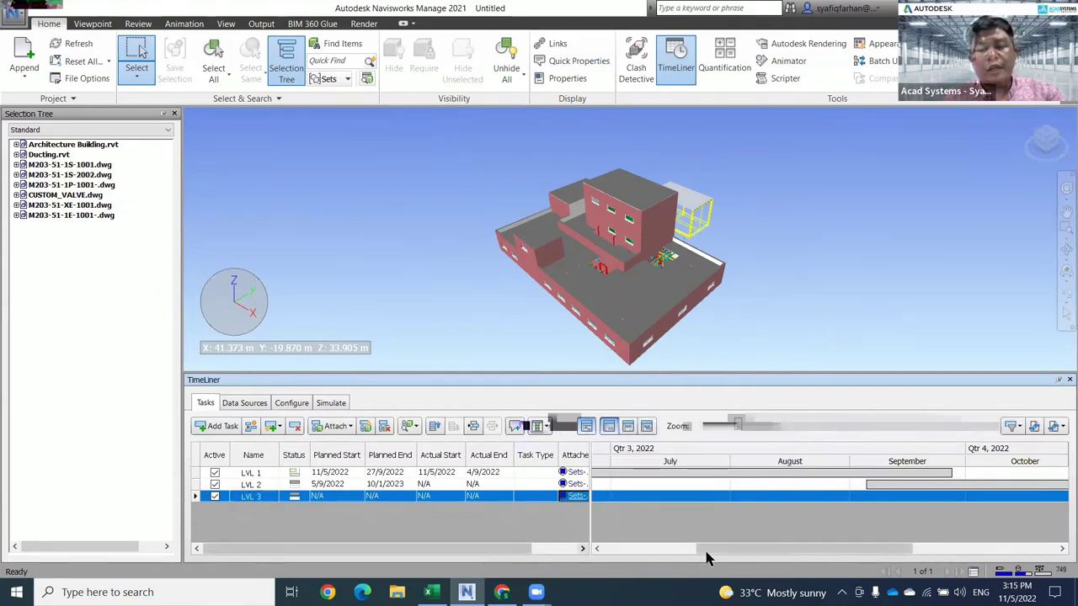
Reduce the height of the TimeLiner window to give the 3D model view more room.
drag(710, 556, 655, 556)
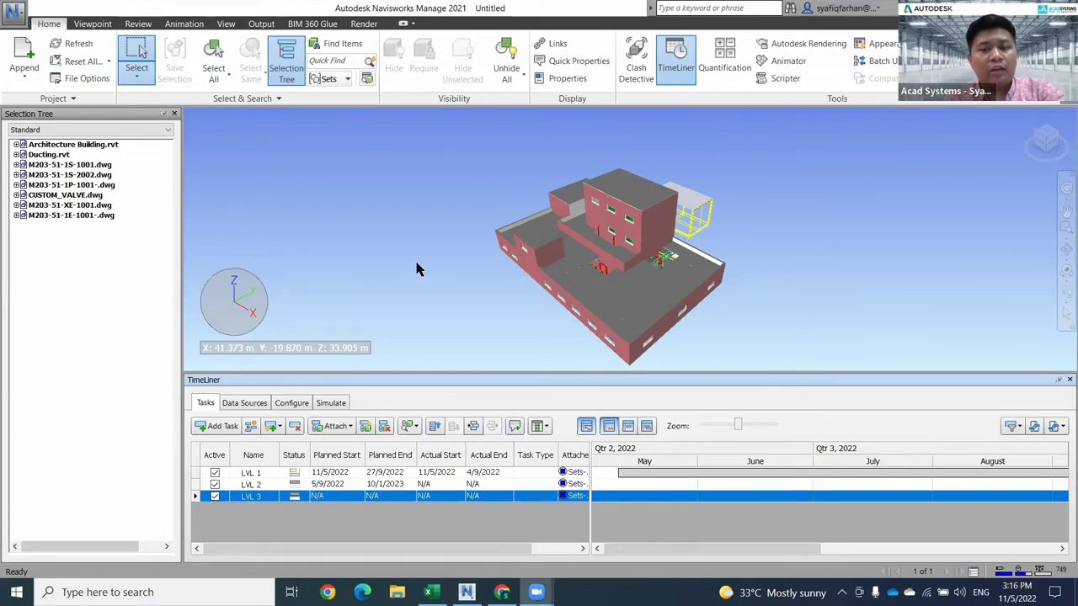
drag(750, 370, 623, 418)
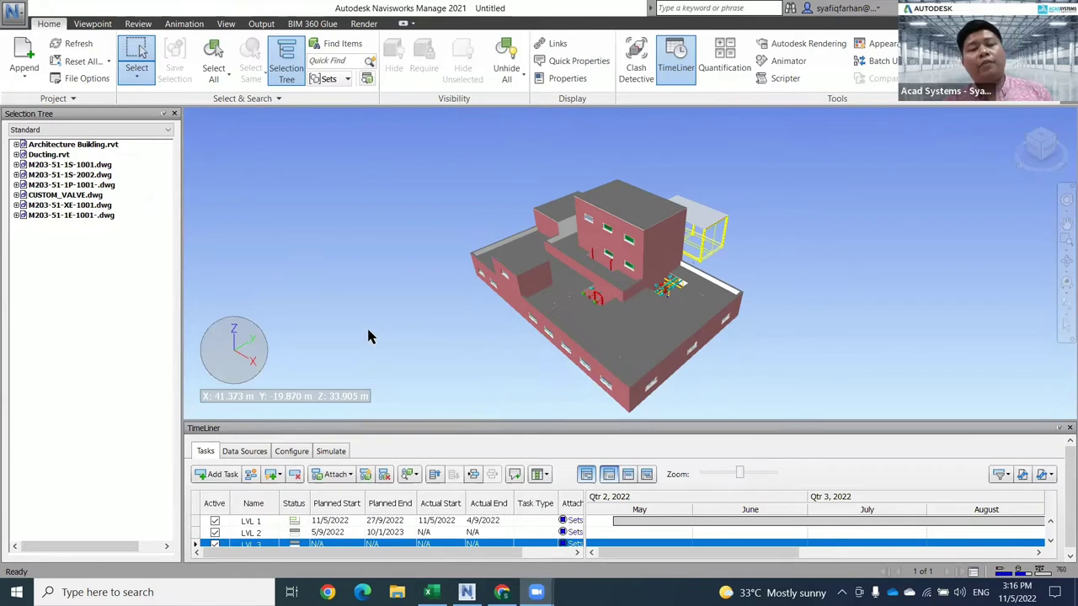
middle_drag(370, 323, 381, 318)
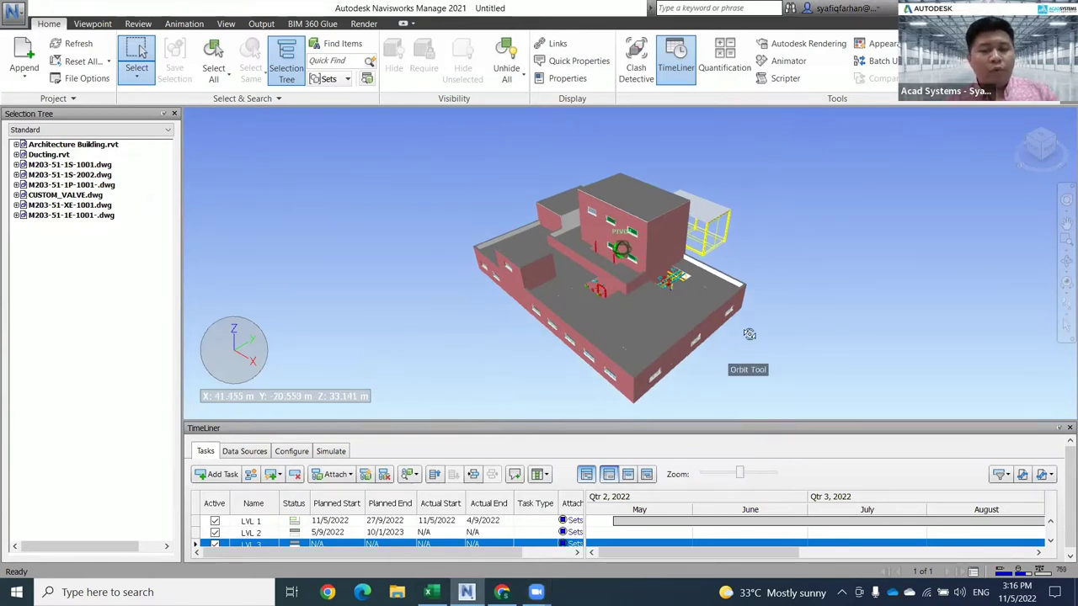
Examine the building's exterior from a lower angle and look over the list of saved selection sets.
shift+middle_drag(749, 332, 764, 312)
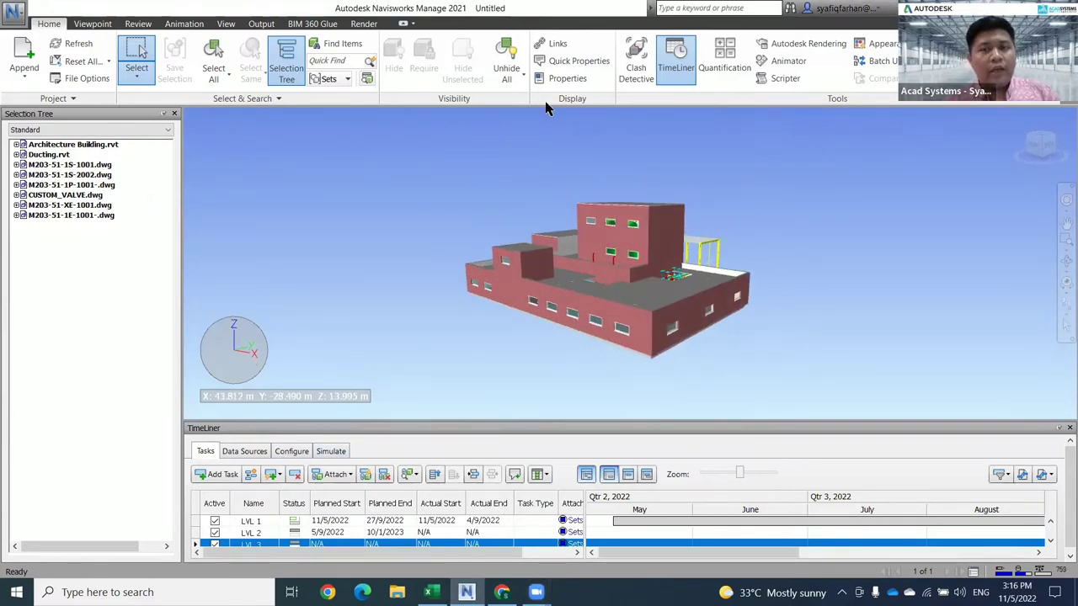
mouse_move(745, 285)
shift+middle_down()
mouse_move(775, 282)
mouse_move(747, 323)
mouse_move(746, 277)
shift+middle_up()
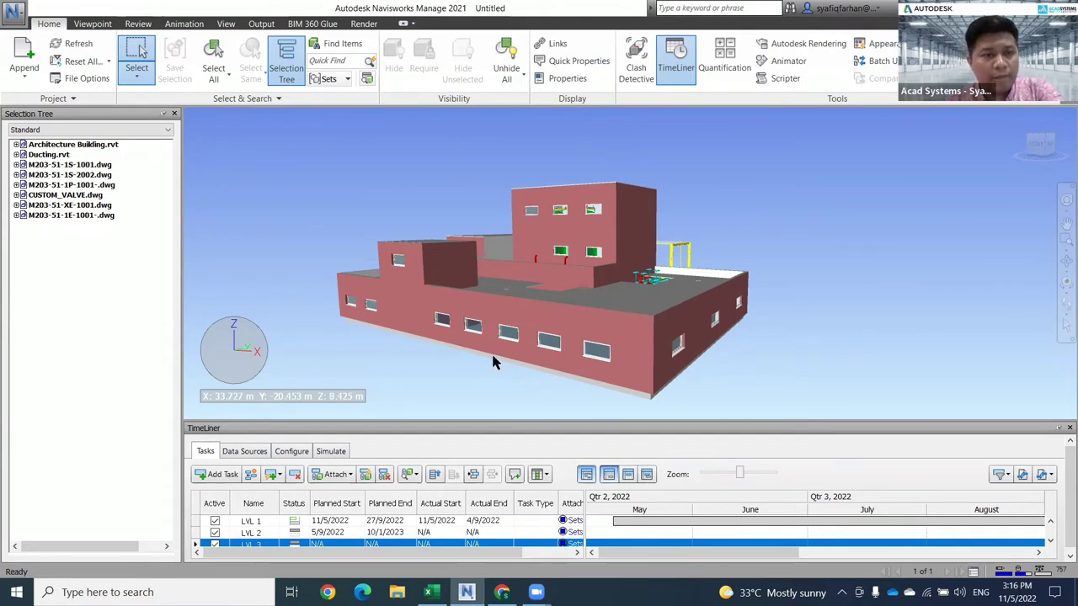
click(343, 79)
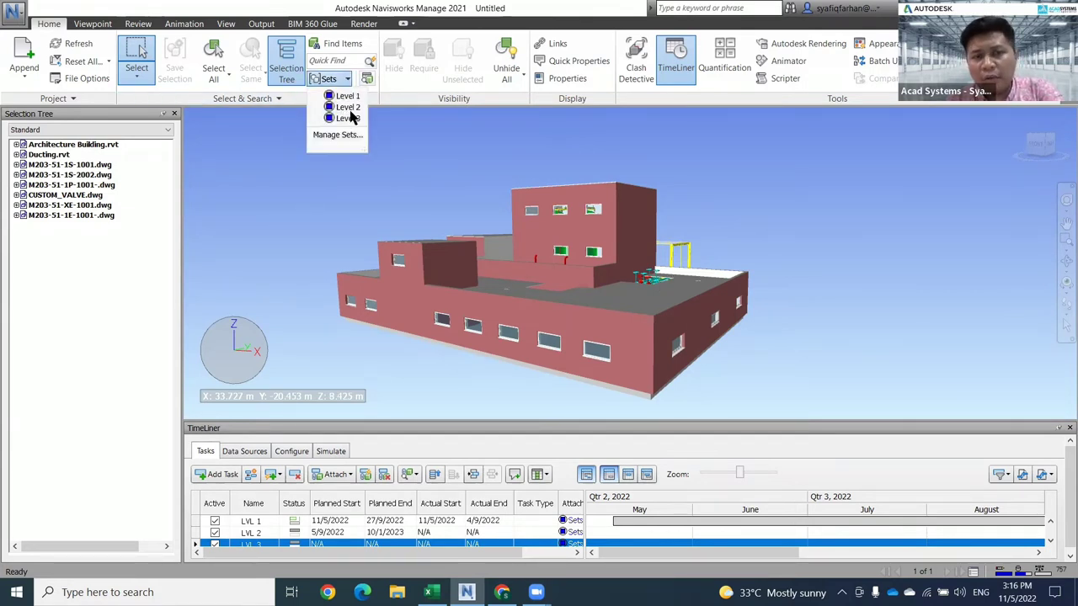
click(285, 276)
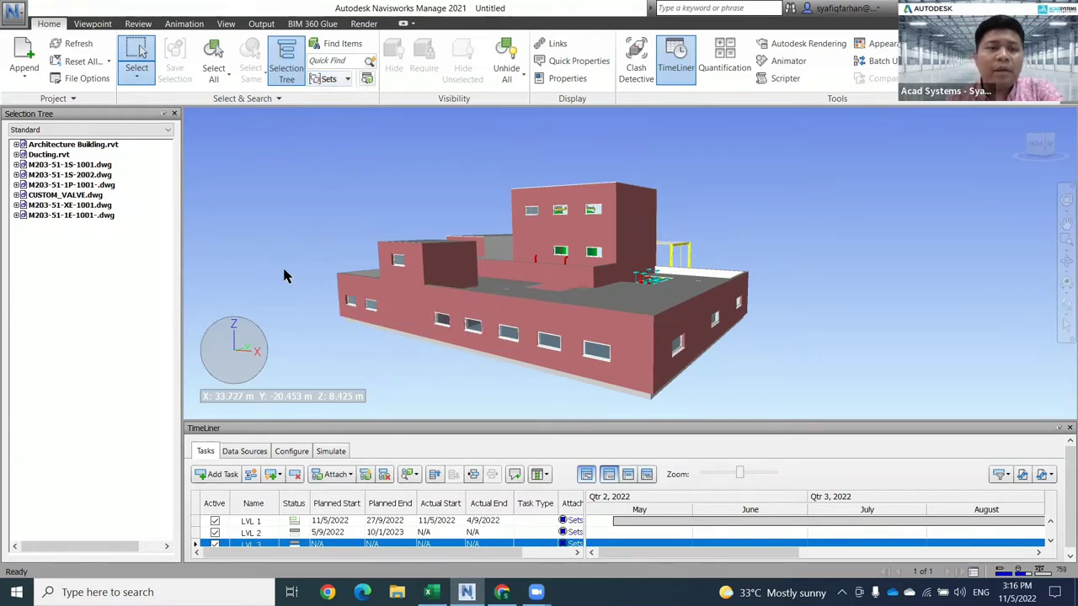
middle_drag(284, 275, 307, 277)
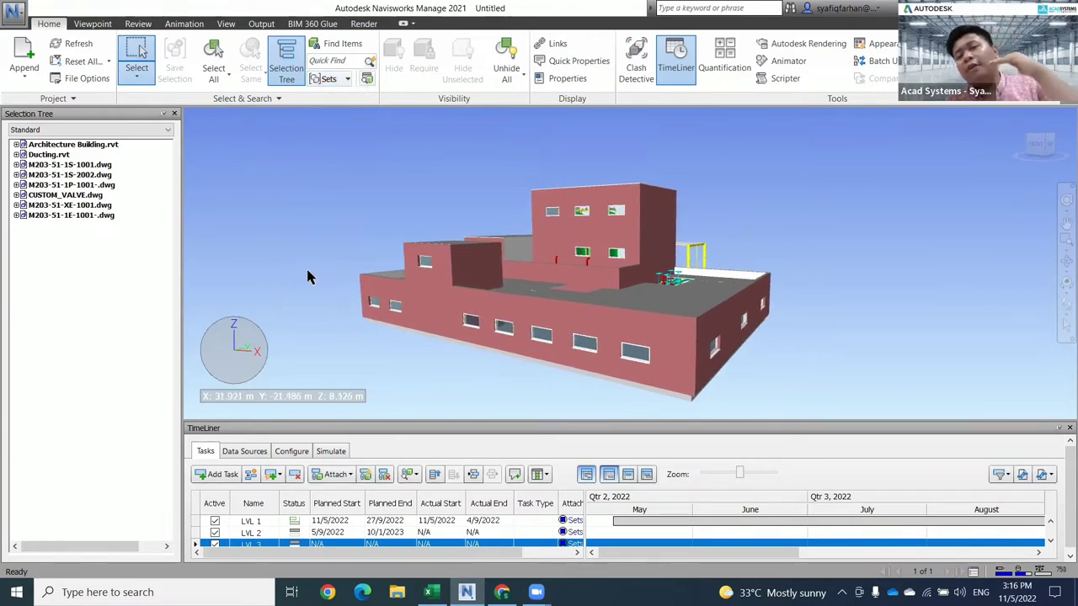
scroll(305, 278, up, 2)
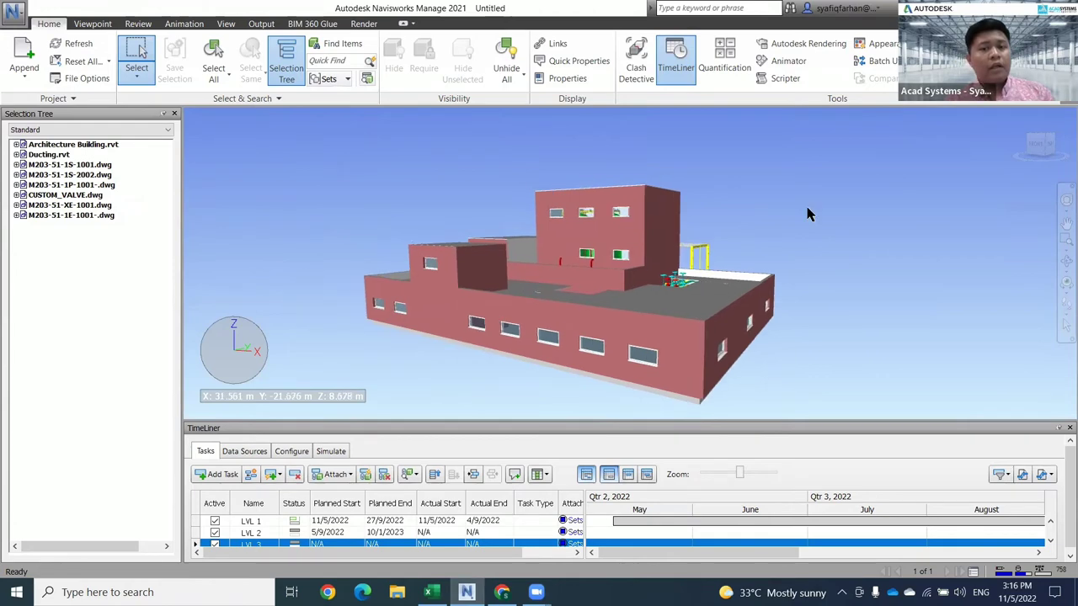
Close the TimeLiner window and bring the building's roof and upper floors closer in the full-height 3D view.
click(1069, 427)
shift+middle_drag(500, 246, 626, 212)
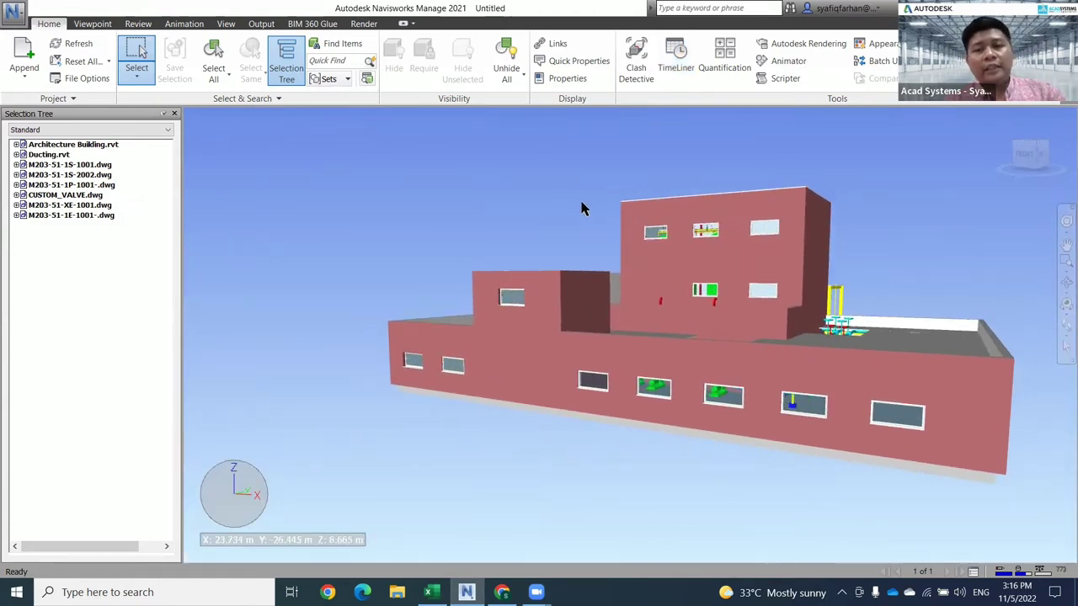
shift+middle_drag(534, 219, 539, 245)
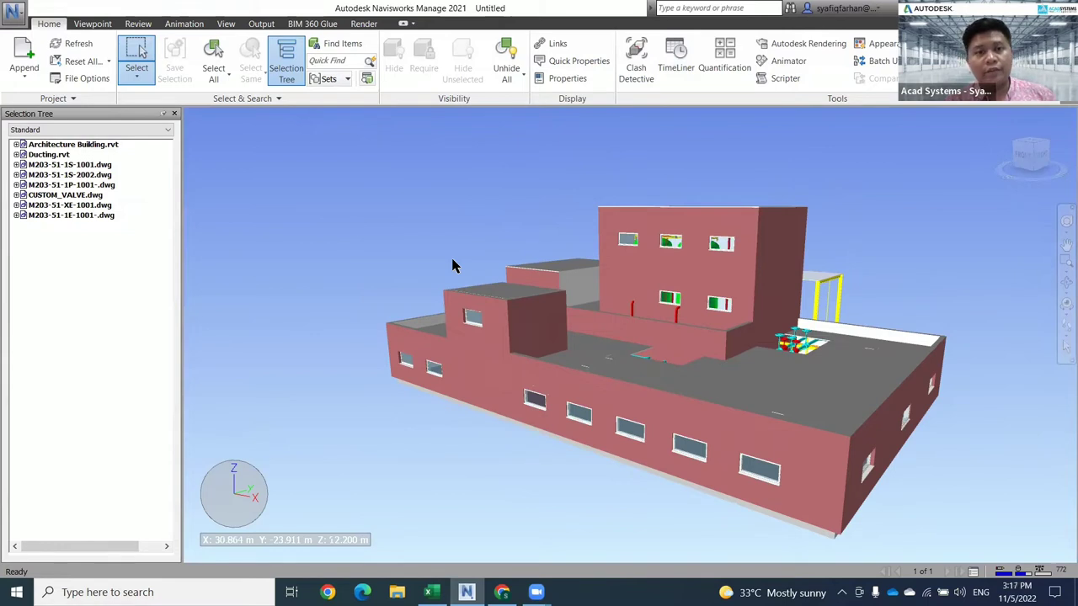
scroll(791, 366, up, 2)
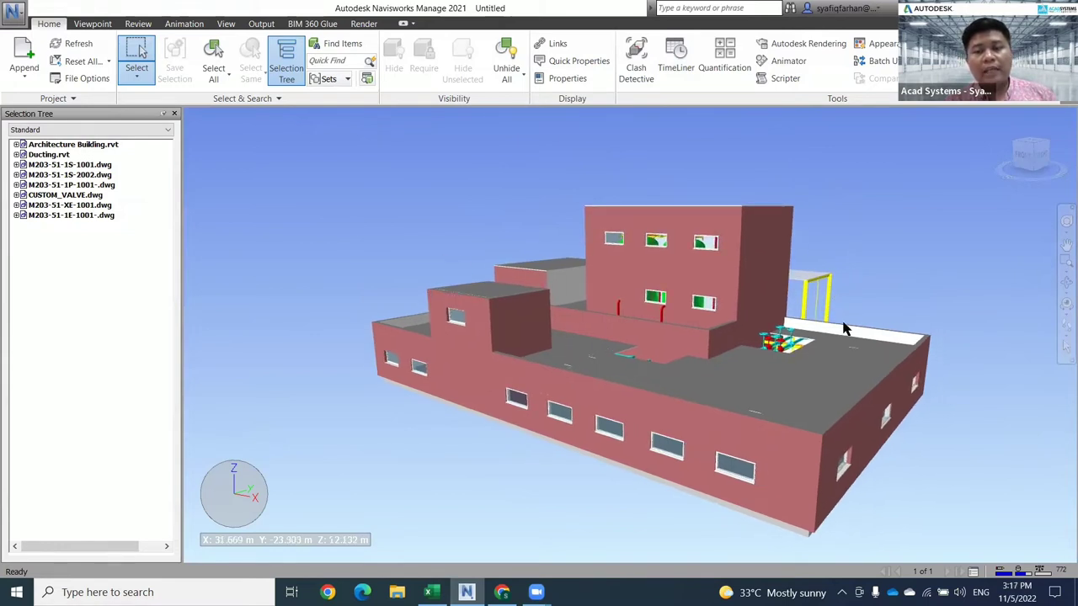
scroll(819, 335, up, 2)
scroll(819, 335, up, 3)
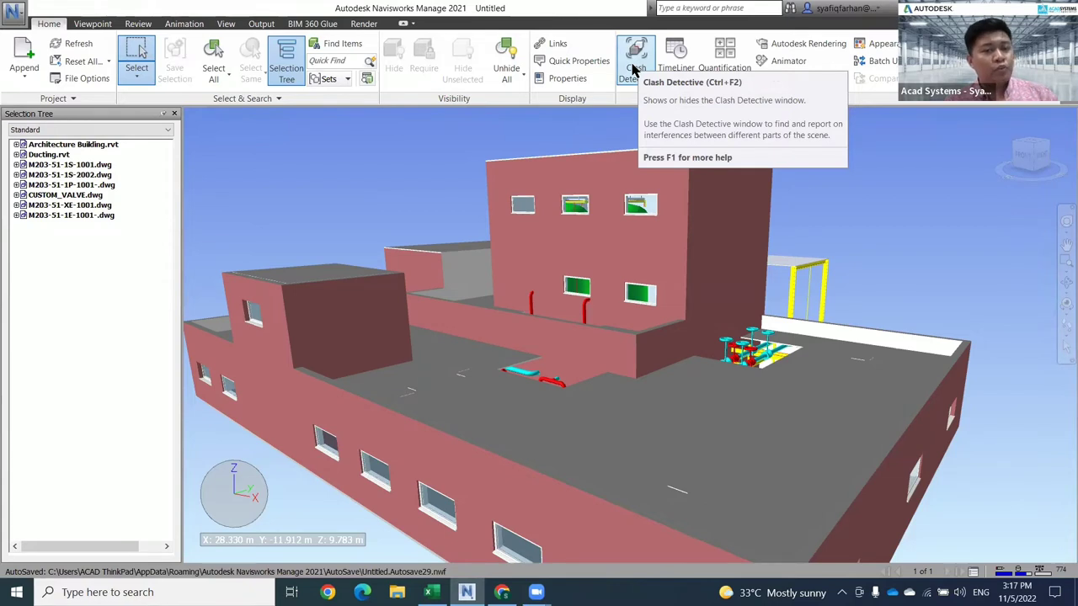
middle_drag(424, 255, 439, 251)
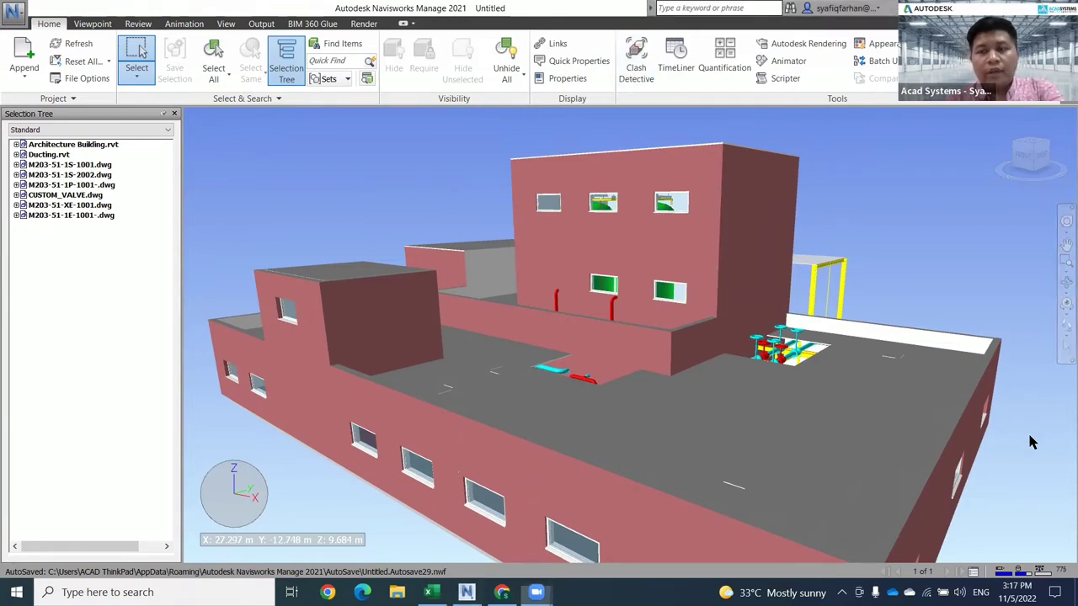
Open Clash Detective as a floating window over the model and widen it to show both Selection A and Selection B.
click(636, 66)
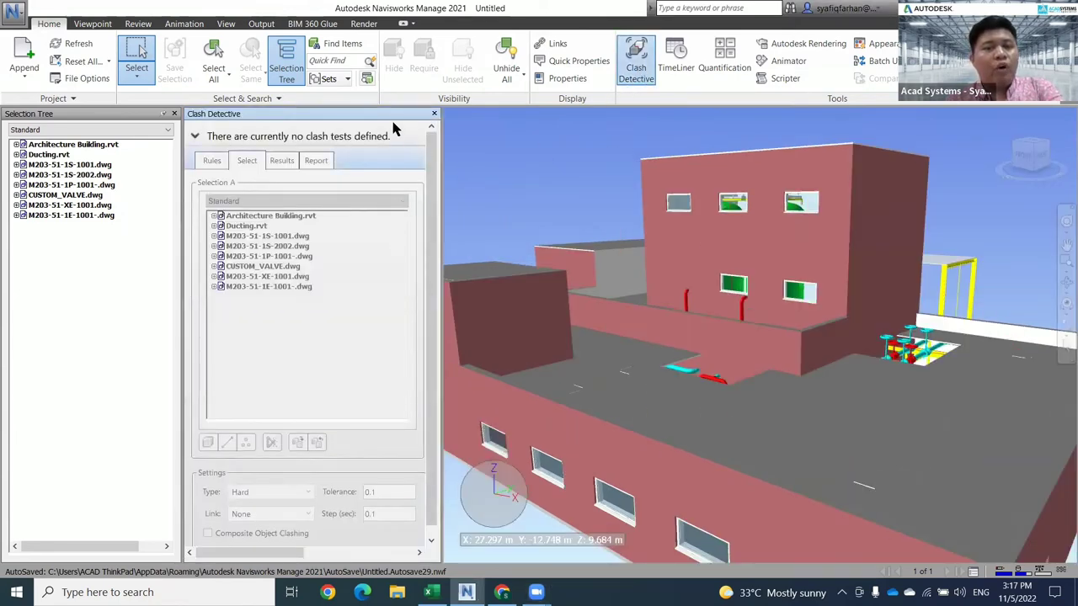
drag(387, 120, 460, 192)
scroll(510, 373, down, 3)
scroll(511, 376, up, 3)
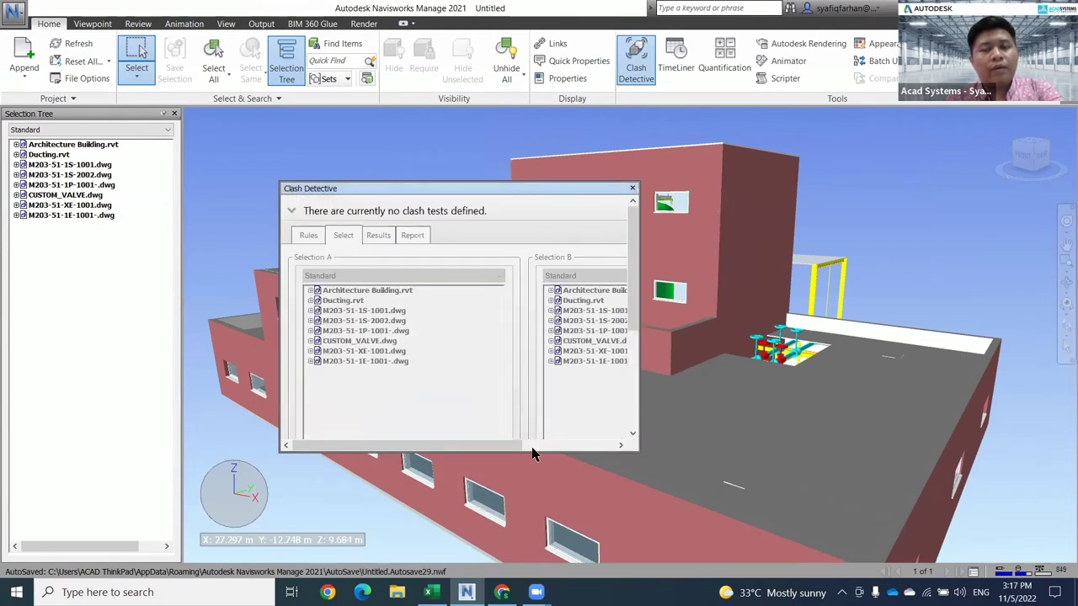
drag(640, 384, 926, 370)
drag(678, 199, 698, 215)
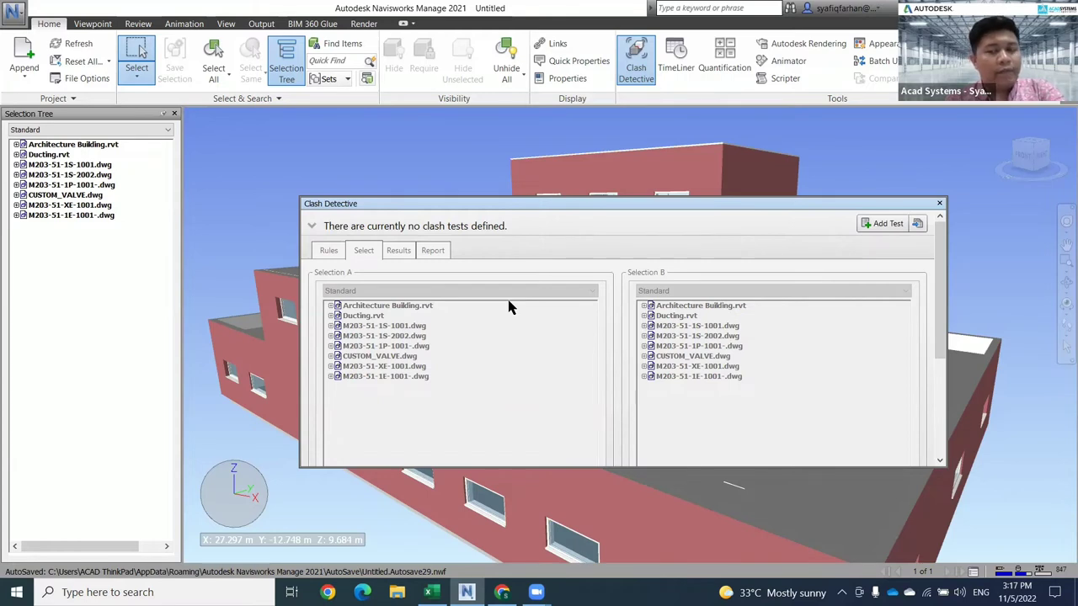
Expand the clash test list, add a new clash test and name it ST VS PP.
click(312, 227)
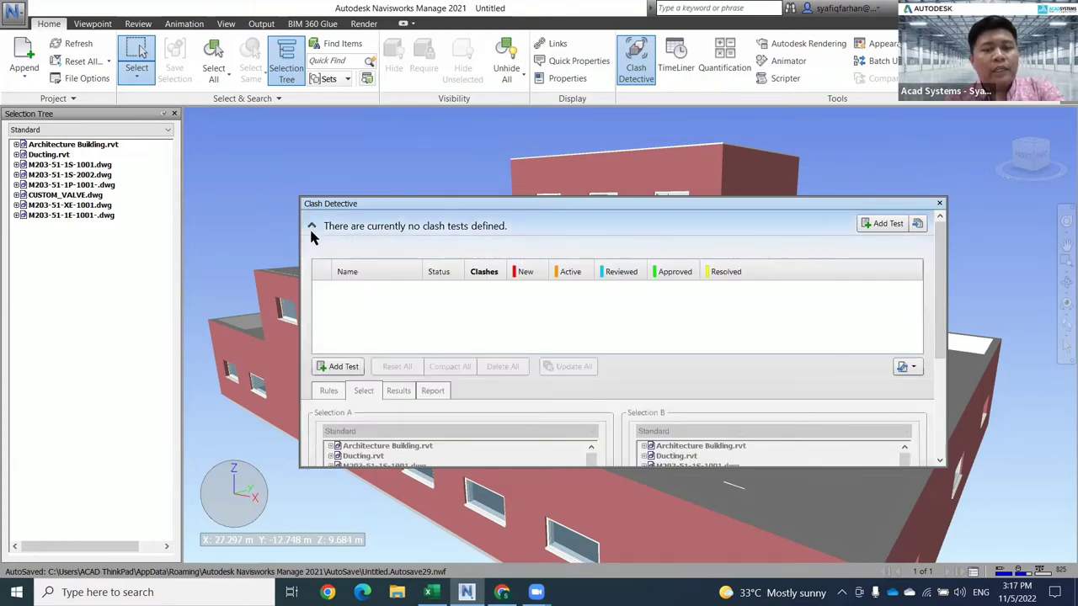
click(883, 224)
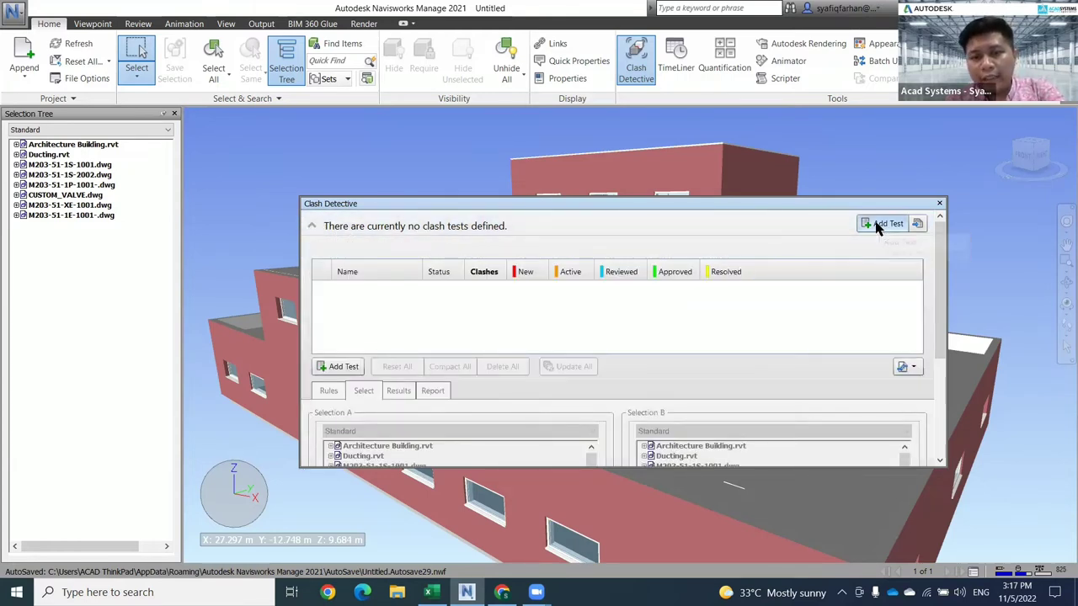
double_click(345, 289)
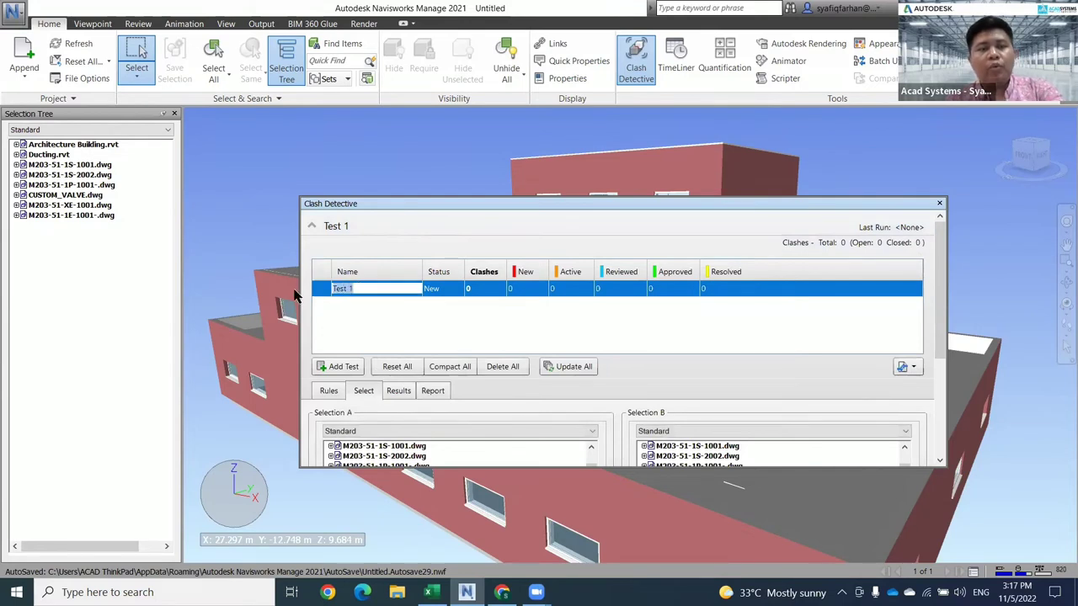
text(S)
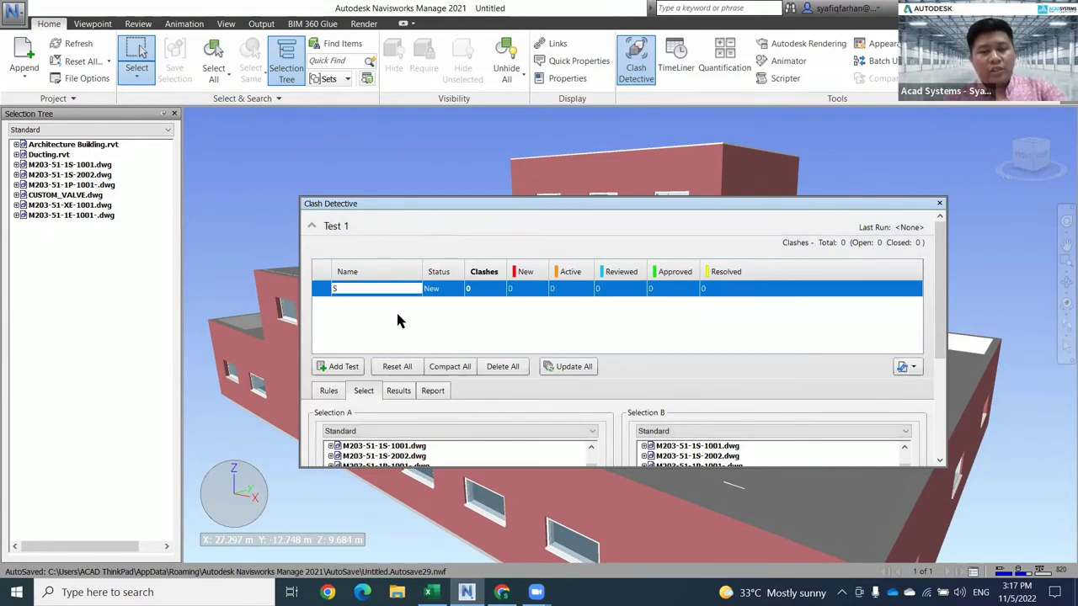
text(T VS)
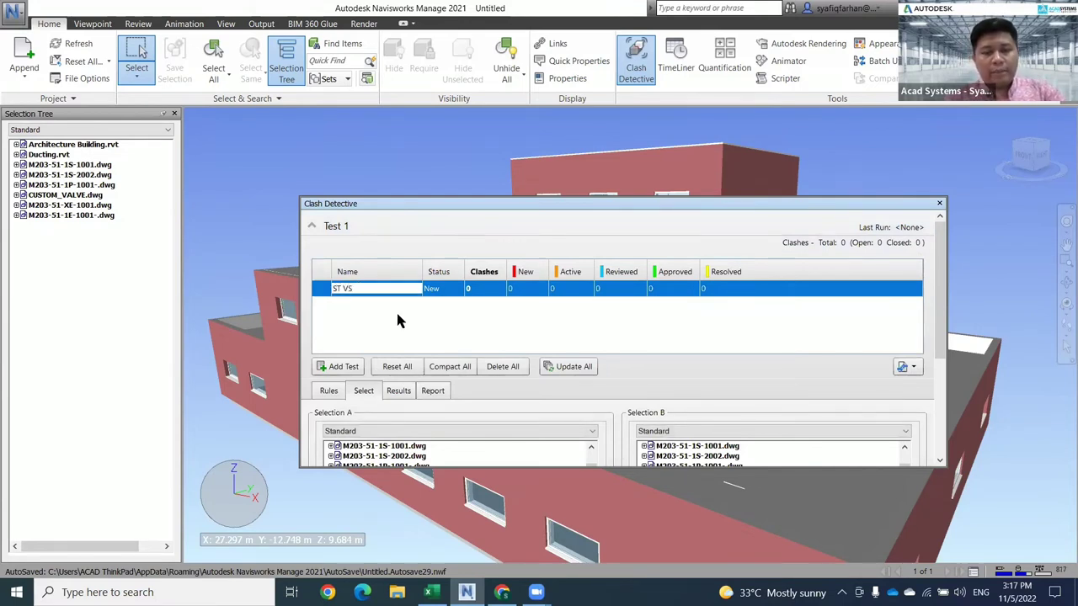
text( PF)
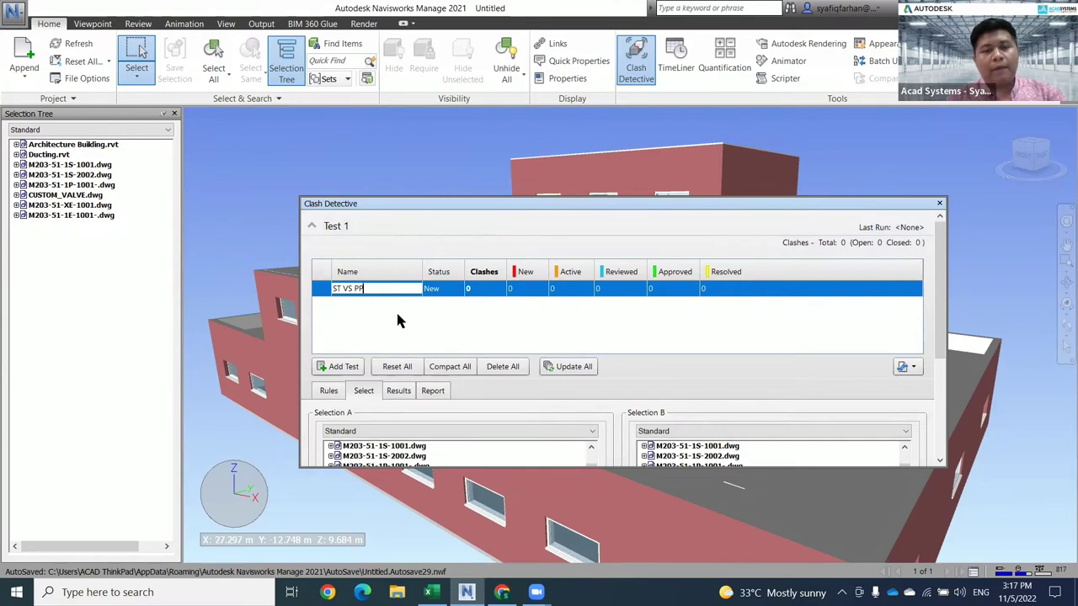
click(546, 290)
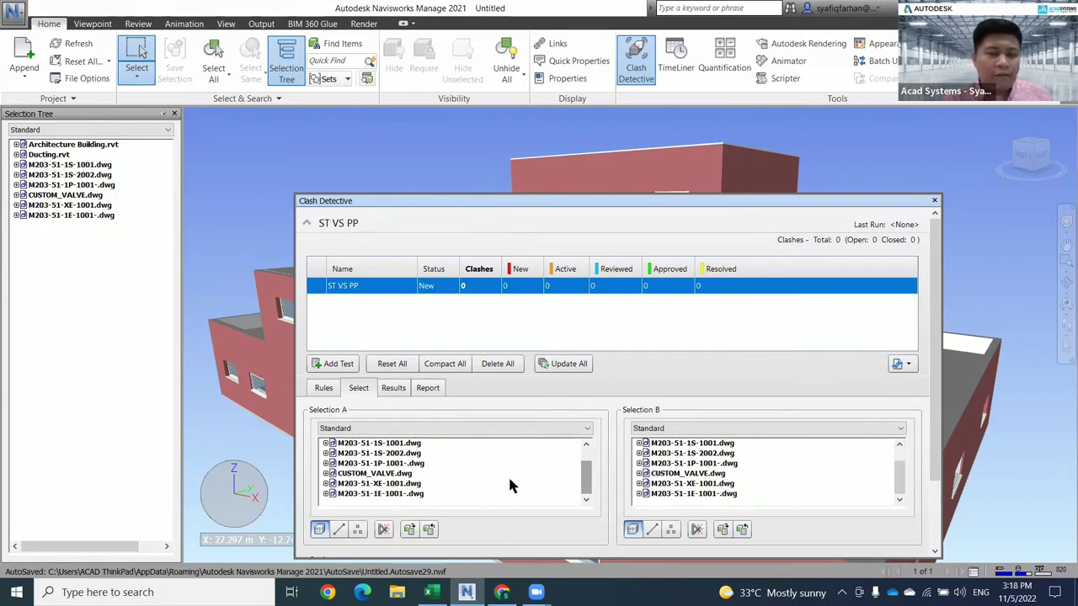
Show the saved sets in Selection A and Selection B, and return both to the Standard tree.
click(529, 431)
click(358, 470)
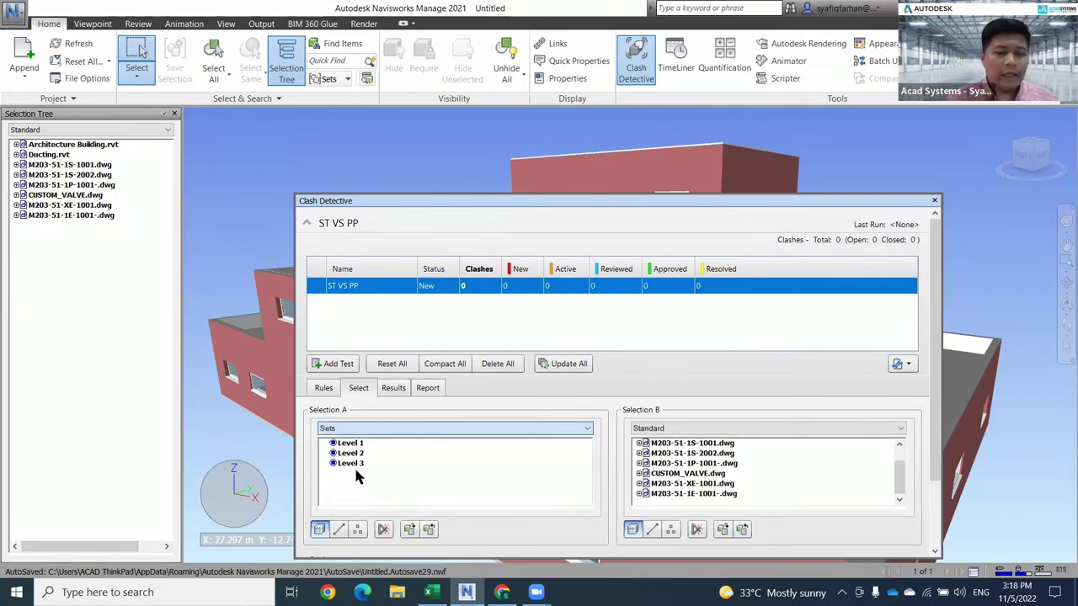
click(813, 430)
click(773, 472)
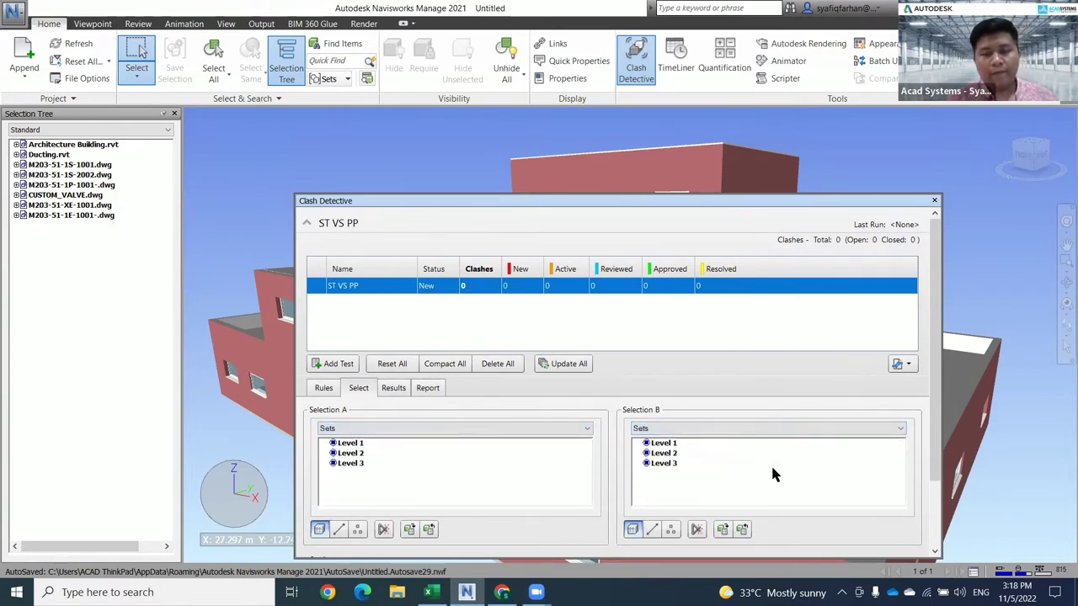
click(474, 429)
click(445, 441)
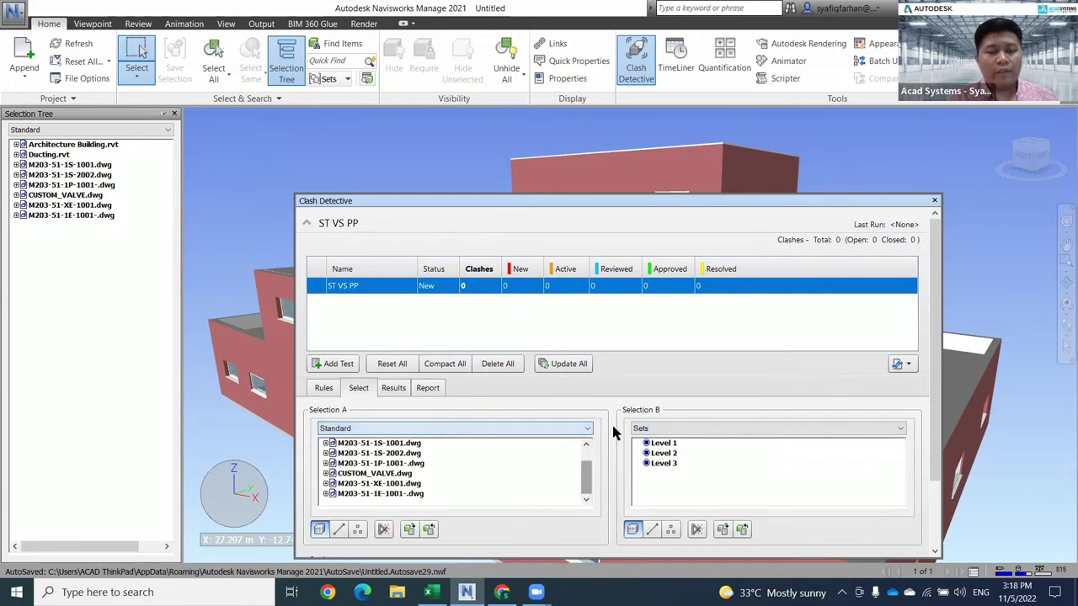
click(653, 429)
click(654, 441)
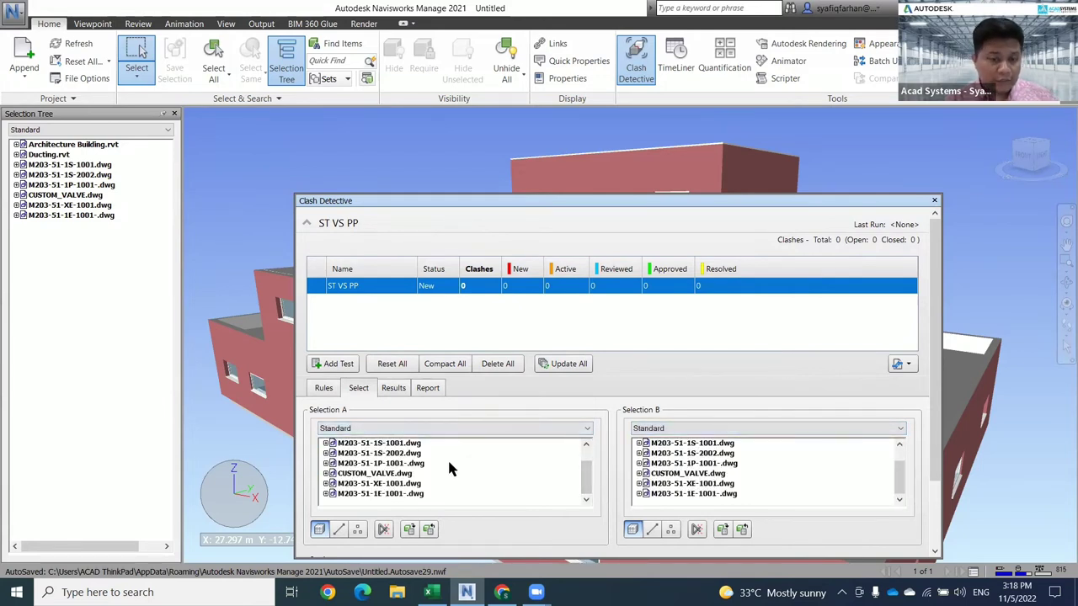
Choose M203-51-1S-1001.dwg and M203-51-1S-2002.dwg for Selection A and M203-51-1P-1001-.dwg for Selection B of the clash test.
scroll(449, 470, up, 1)
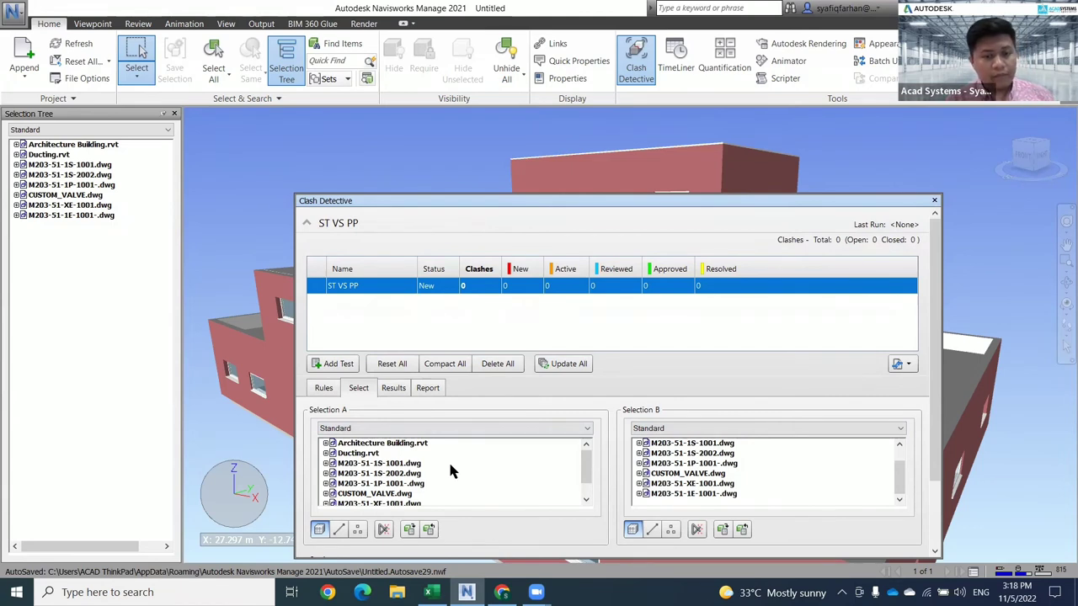
click(412, 463)
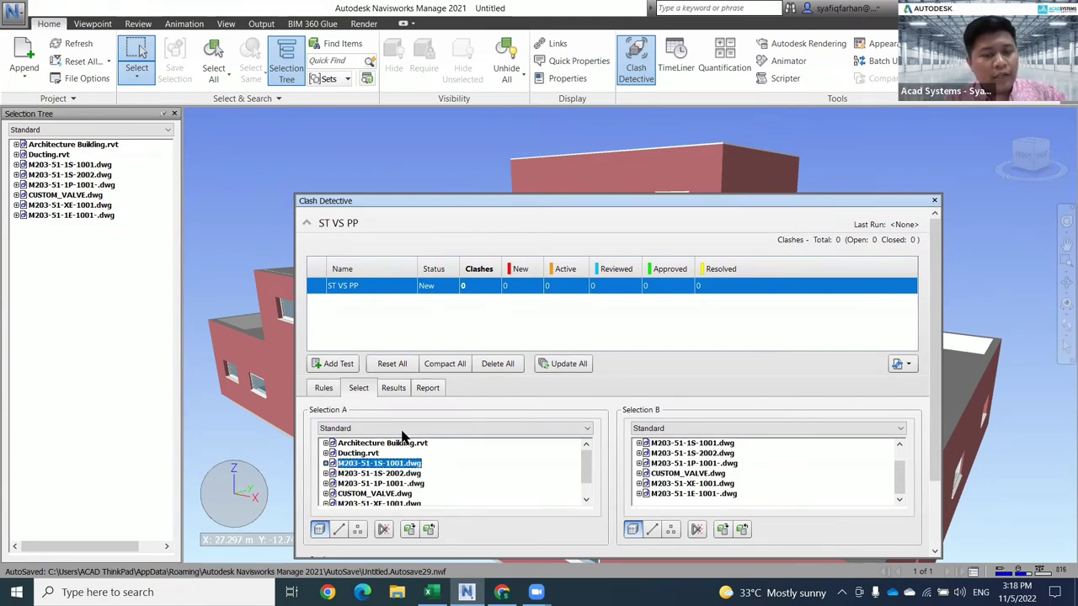
ctrl+click(389, 474)
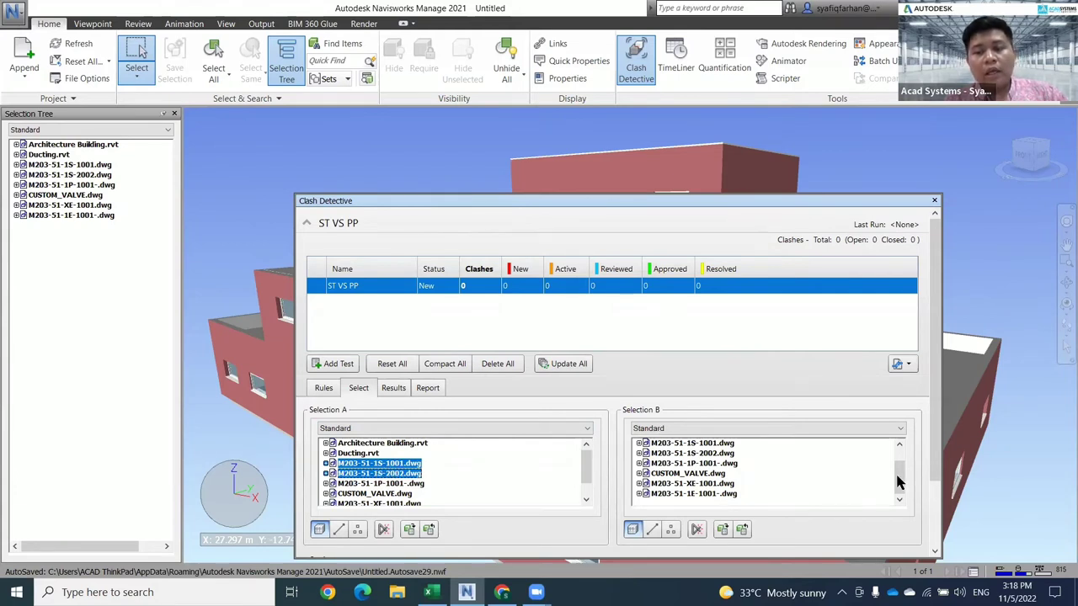
scroll(897, 476, up, 2)
scroll(901, 477, down, 2)
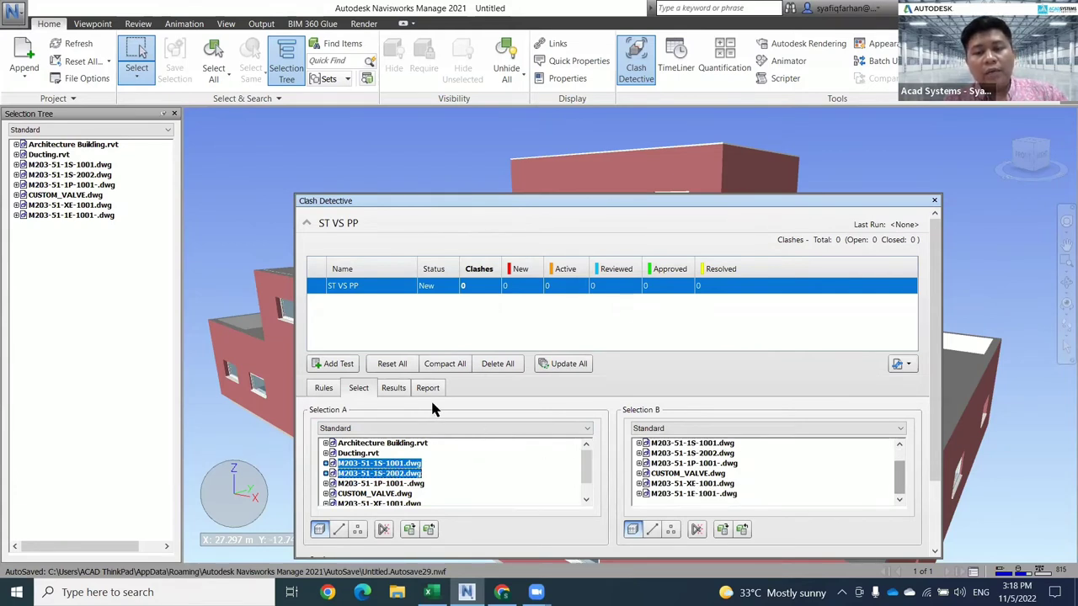
click(712, 464)
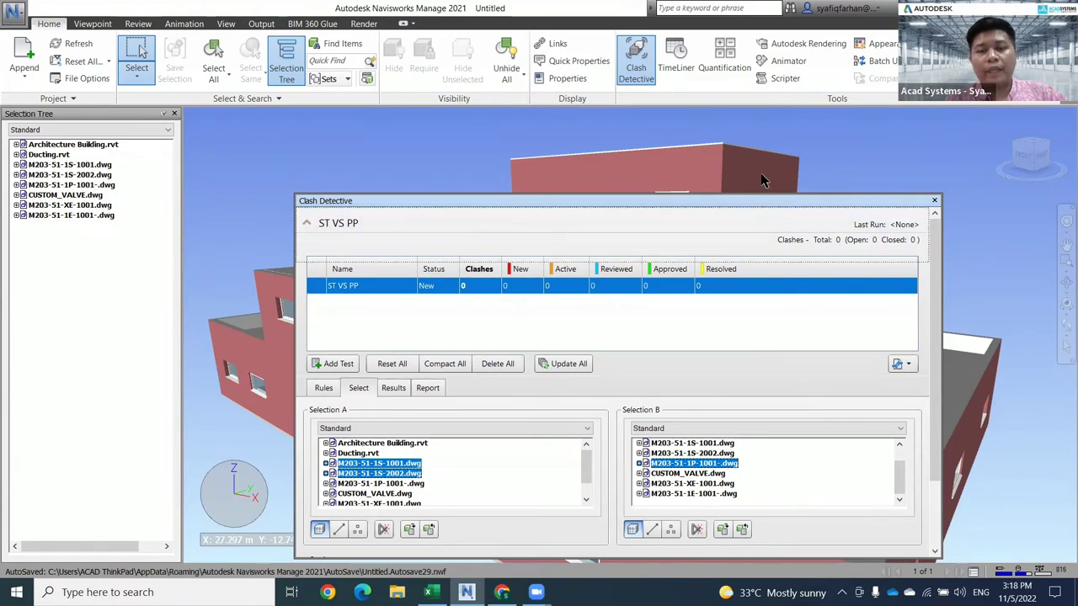
Review the clash type options, keep Hard with a 0.001 m tolerance, and run the ST VS PP test.
drag(768, 205, 743, 143)
scroll(911, 393, down, 2)
scroll(911, 393, down, 1)
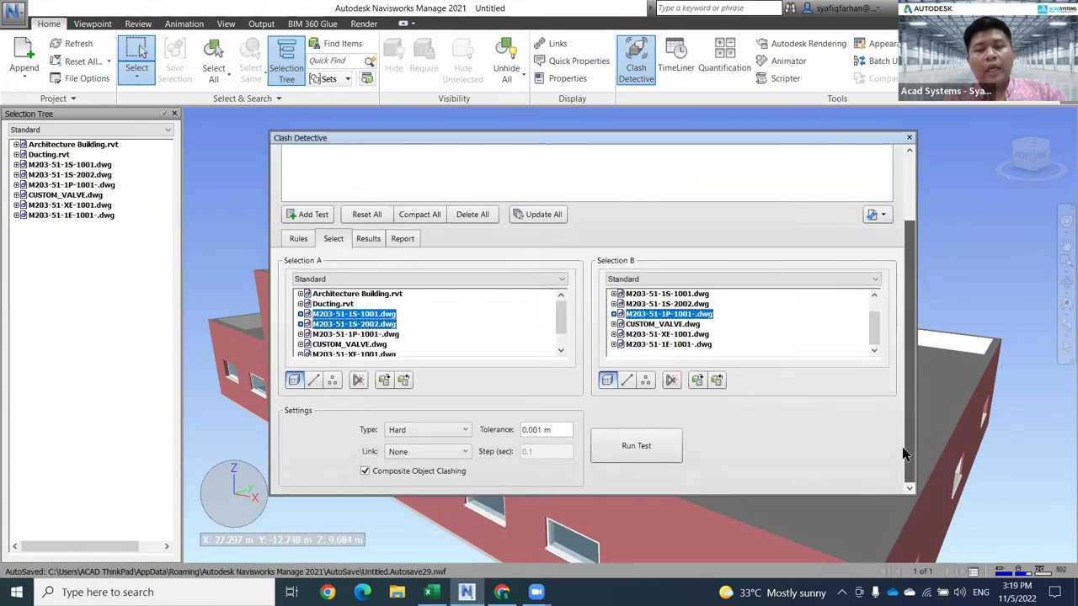
click(421, 429)
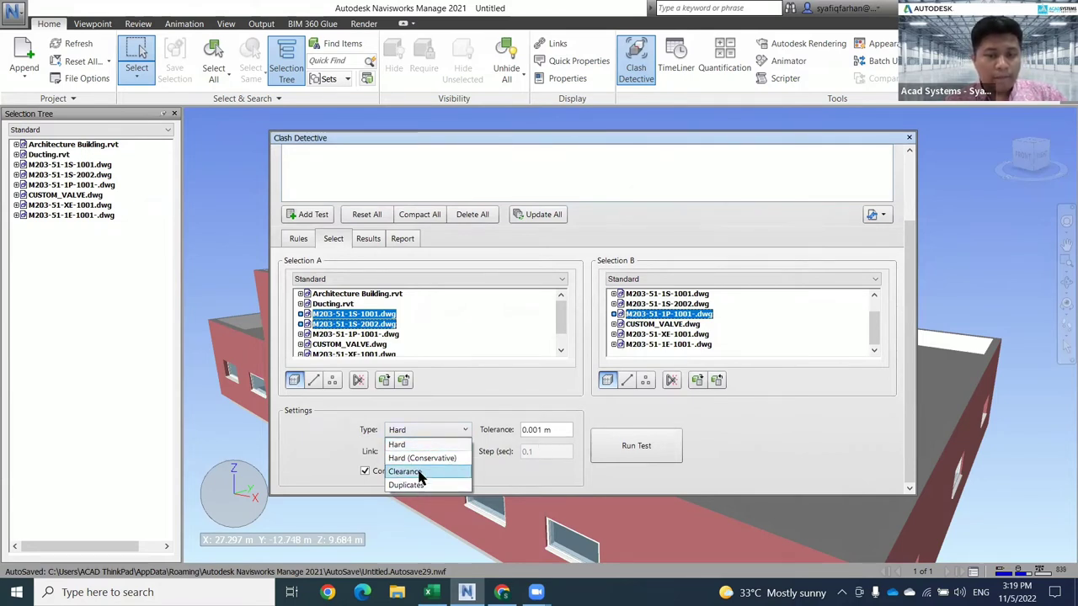
click(553, 429)
drag(556, 429, 494, 430)
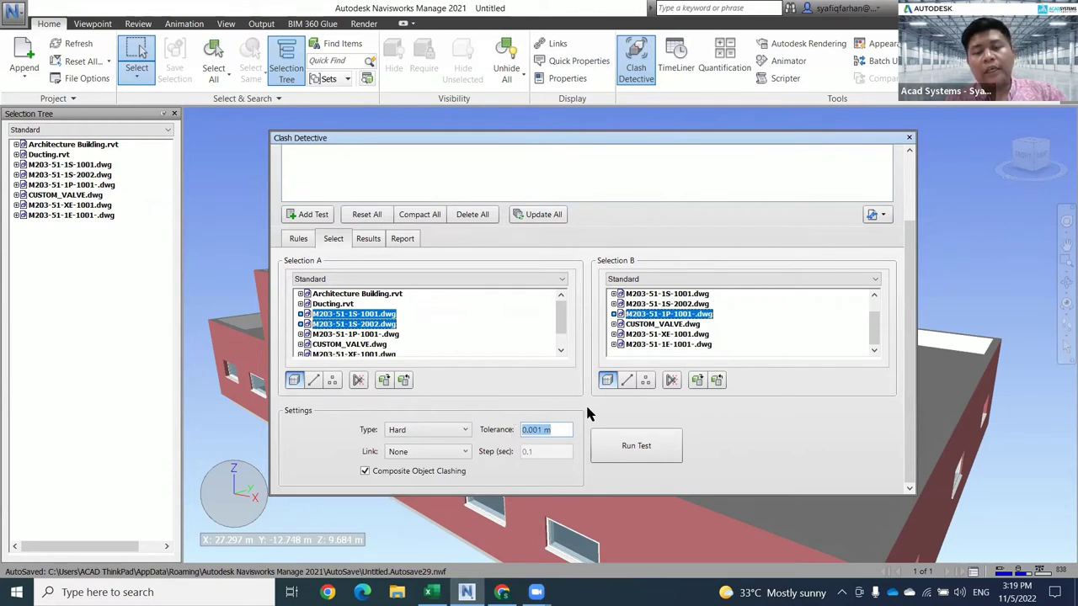
click(562, 432)
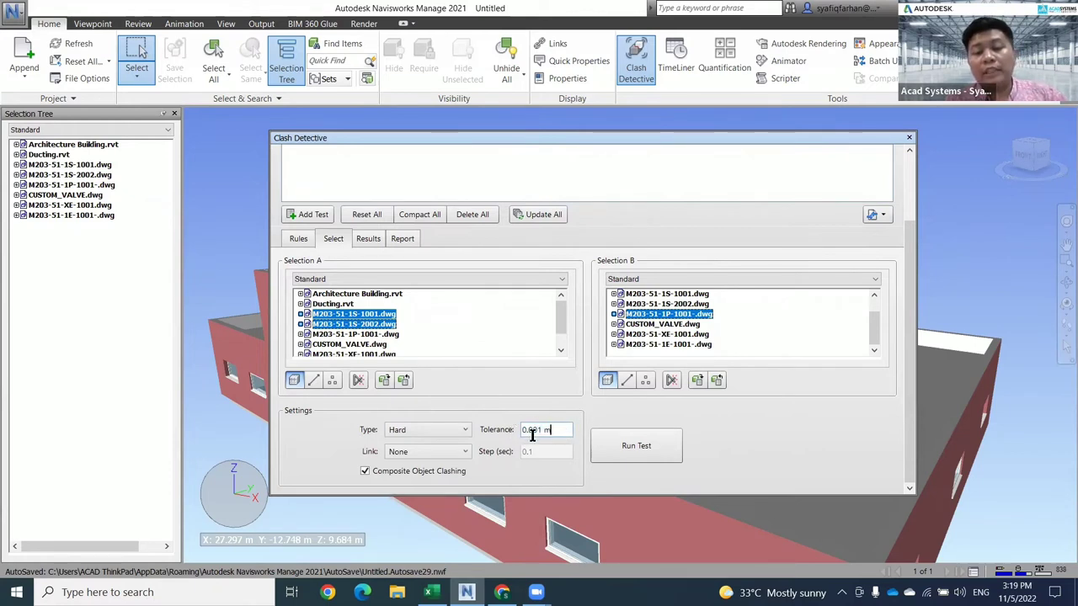
drag(563, 431, 466, 435)
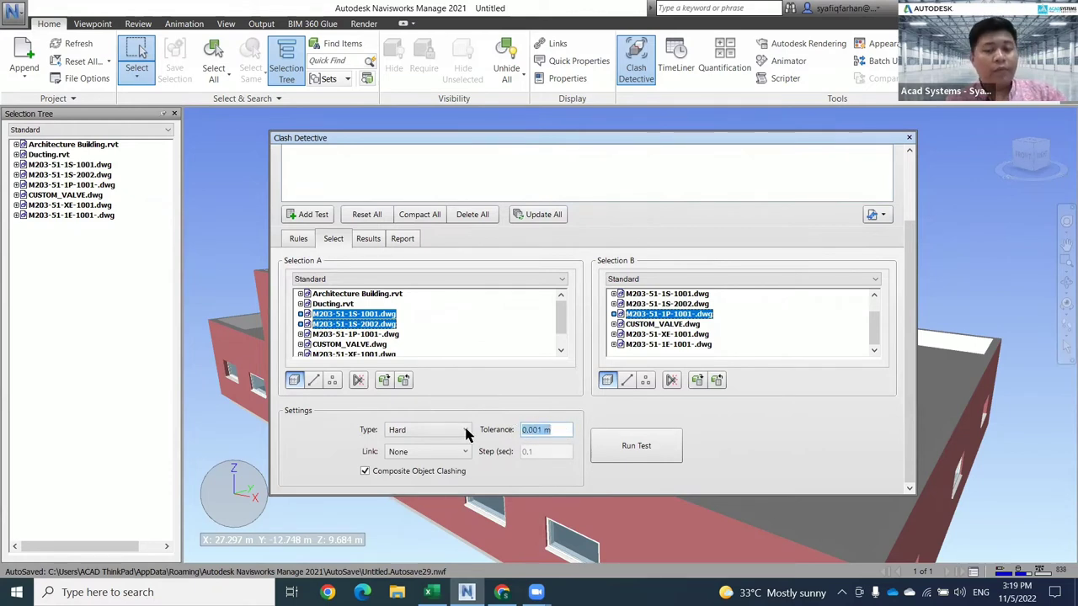
click(562, 429)
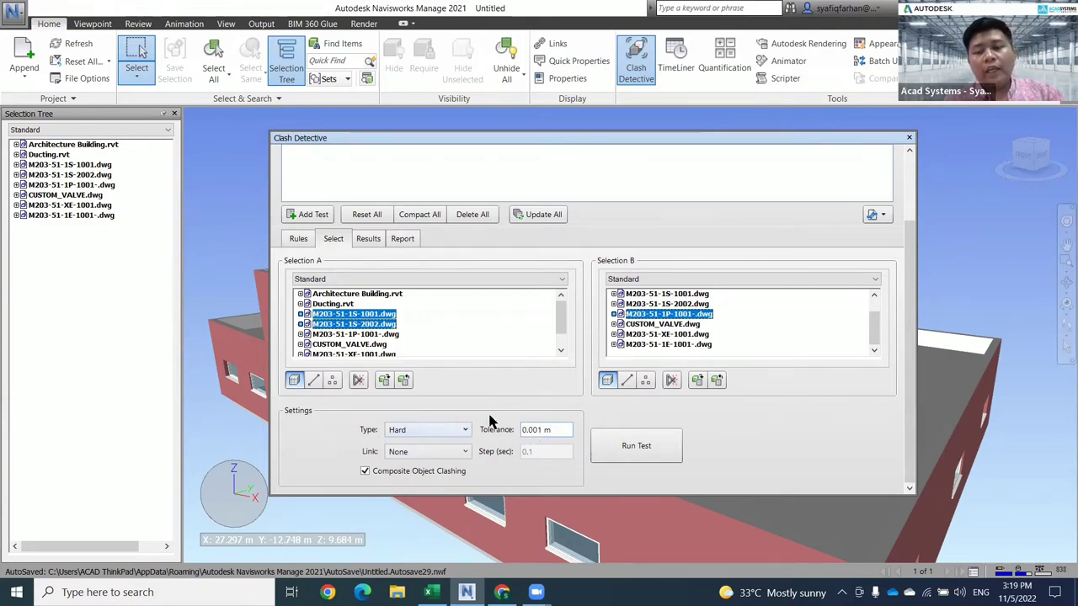
click(643, 455)
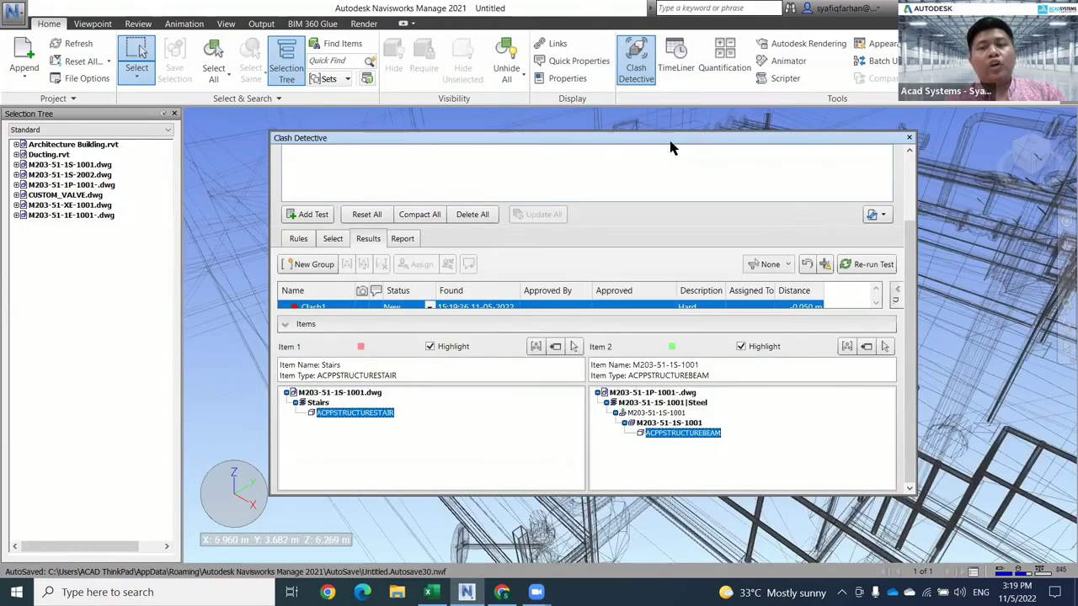
Dock the Clash Detective window beside the model and collapse the test list to make room for the clash results.
drag(884, 195, 321, 158)
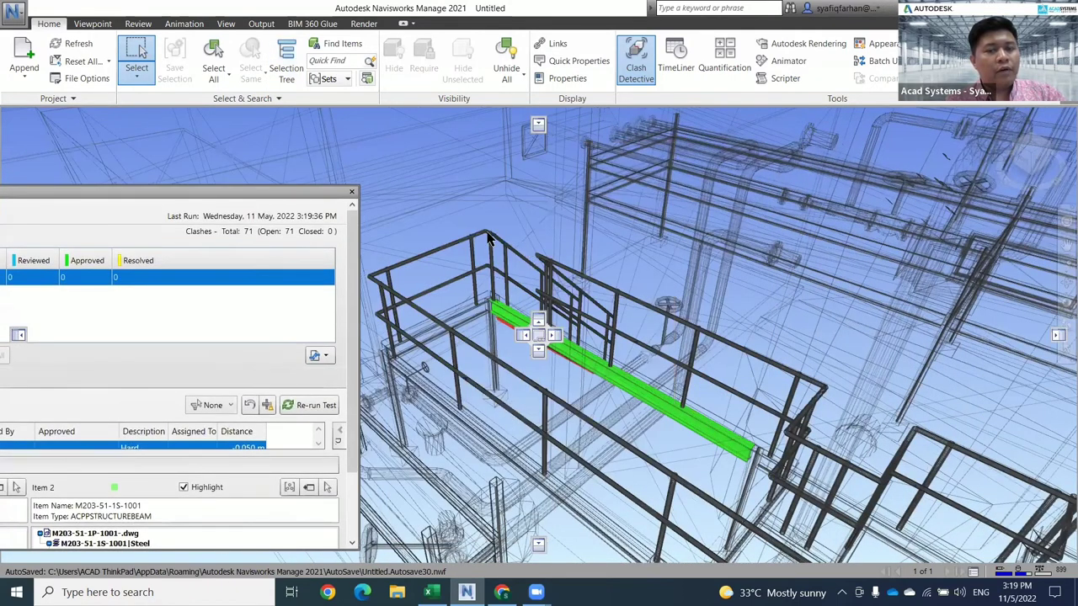
drag(492, 236, 251, 444)
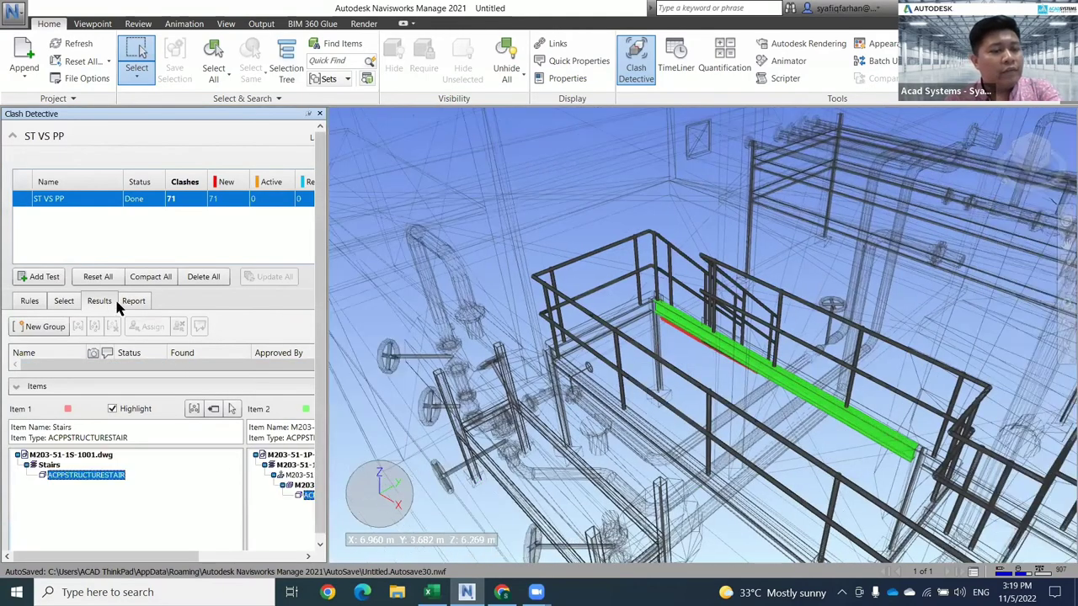
click(13, 130)
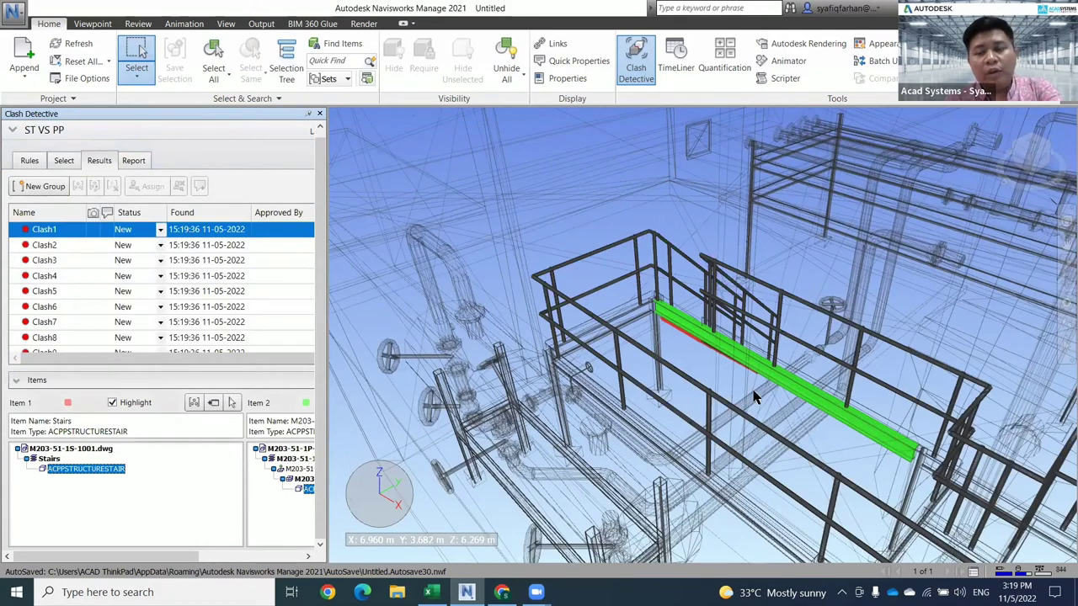
Examine individual clashes in the model, including Clash1, Clash29, Clash31, Clash71, Clash65 and Clash64.
shift+middle_drag(751, 416, 845, 416)
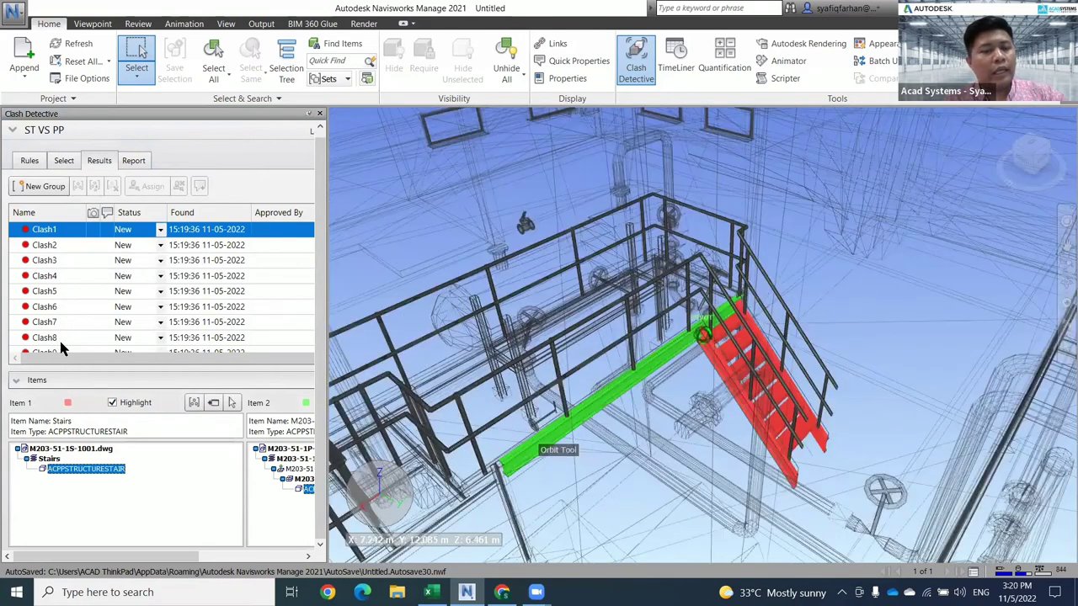
scroll(61, 333, down, 7)
click(64, 354)
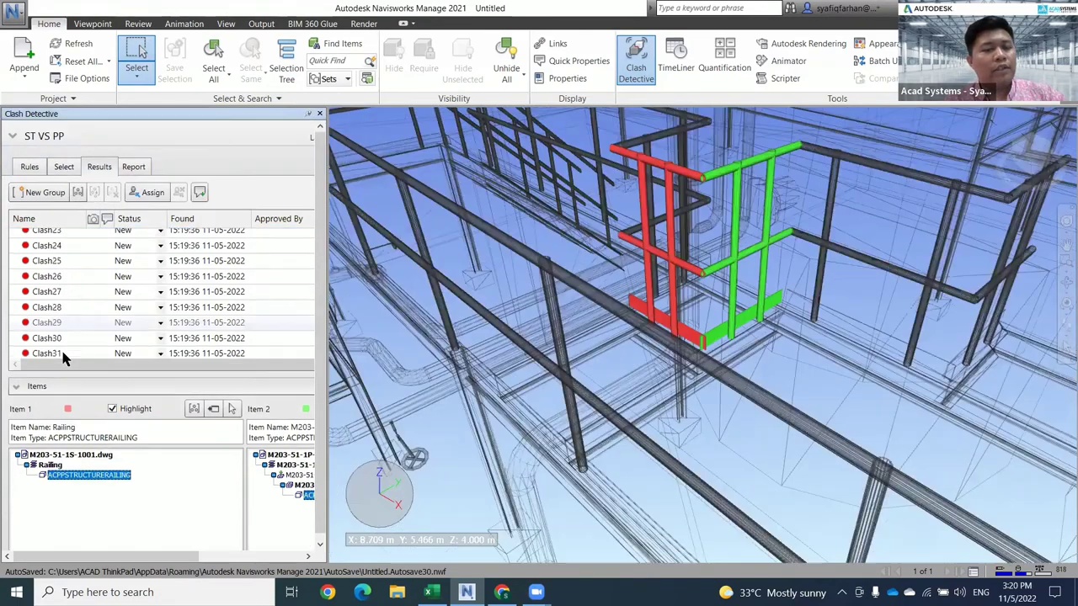
click(47, 322)
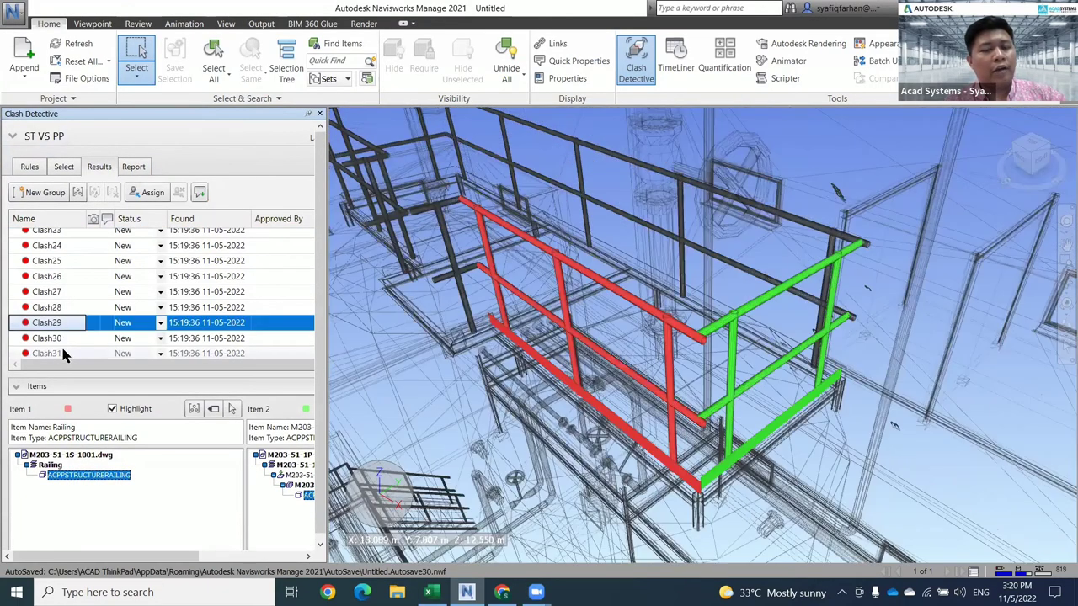
click(63, 354)
key(End)
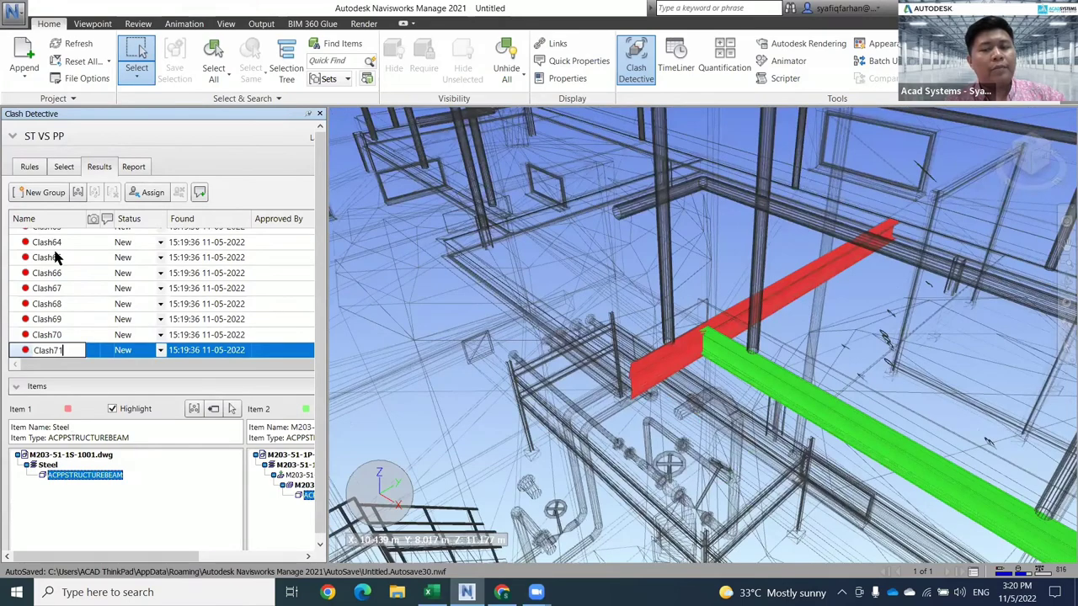
click(56, 259)
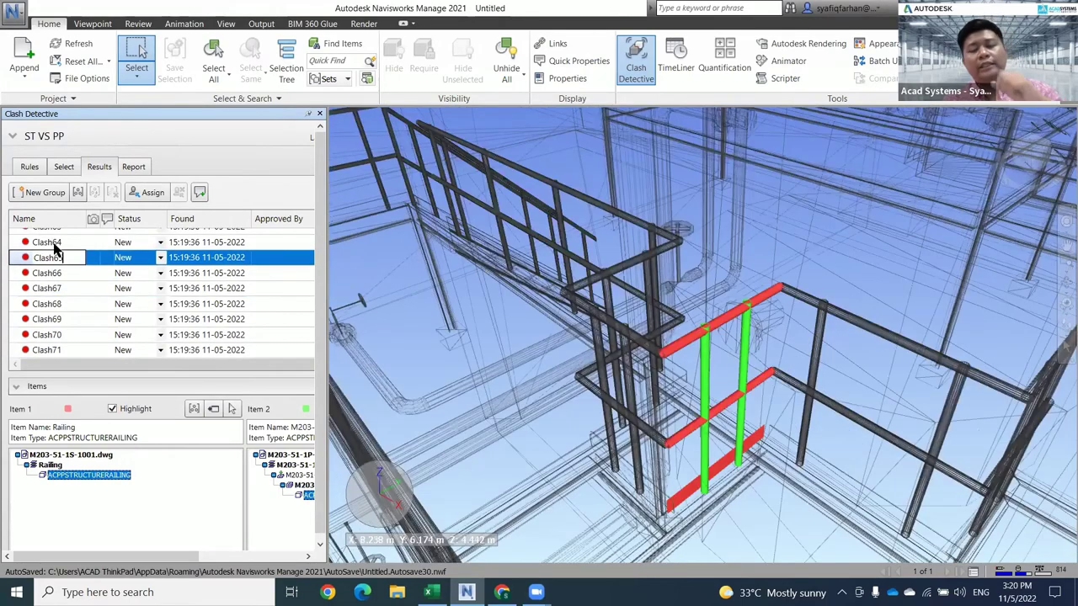
key(Up)
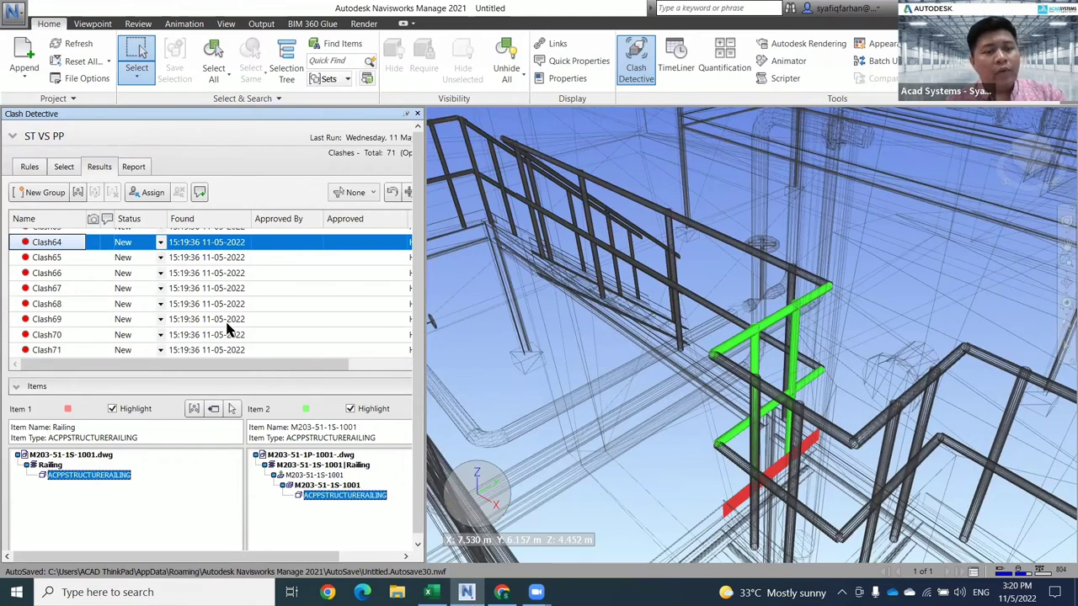
Select all clashes from Clash1 to Clash71 and set their status to Resolved.
scroll(227, 328, up, 20)
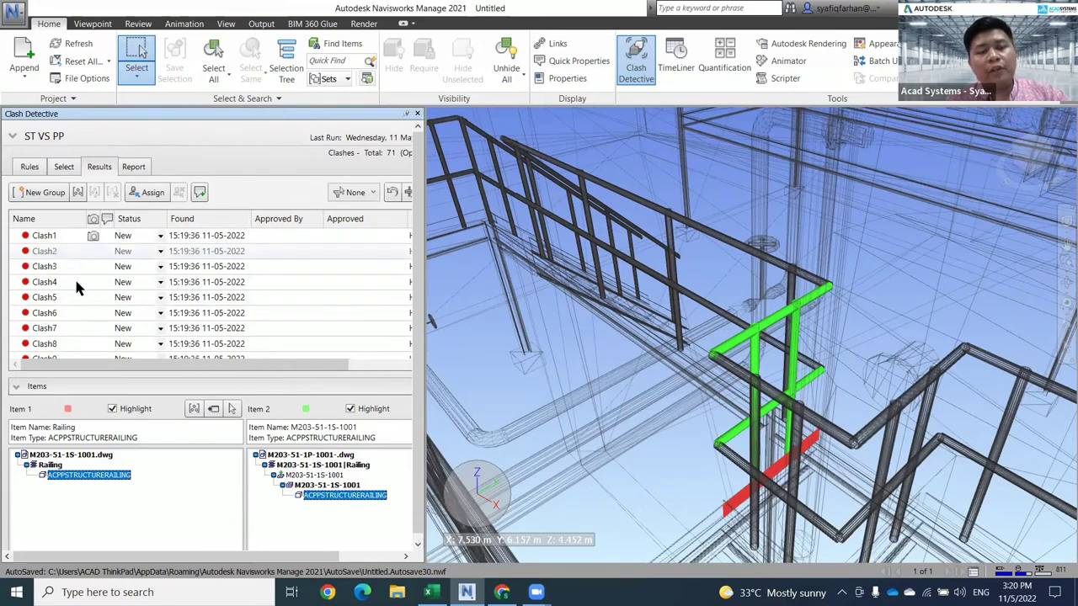
scroll(72, 325, down, 5)
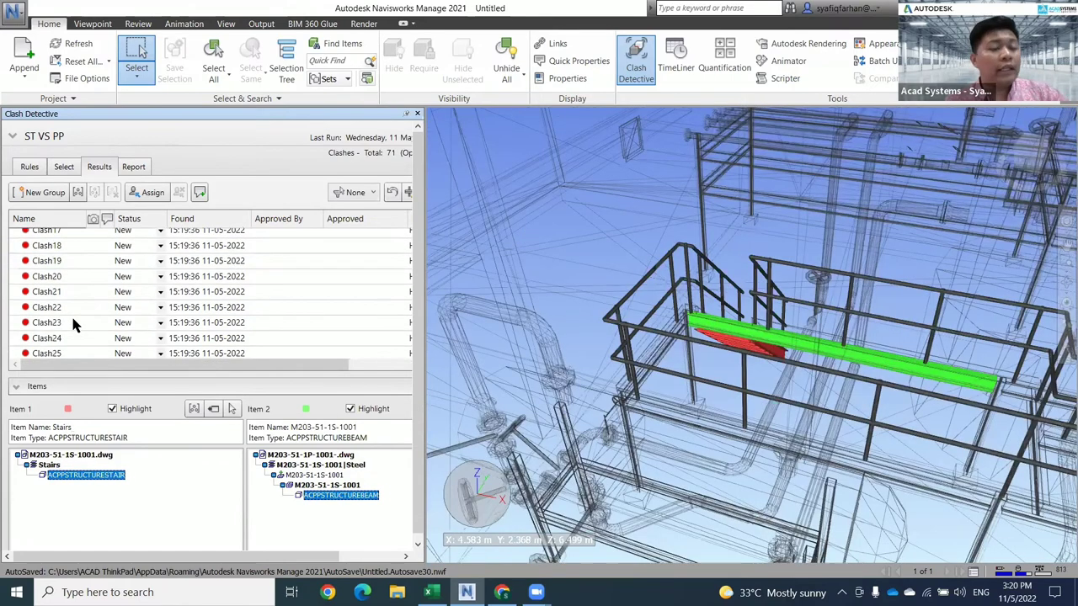
scroll(70, 314, down, 8)
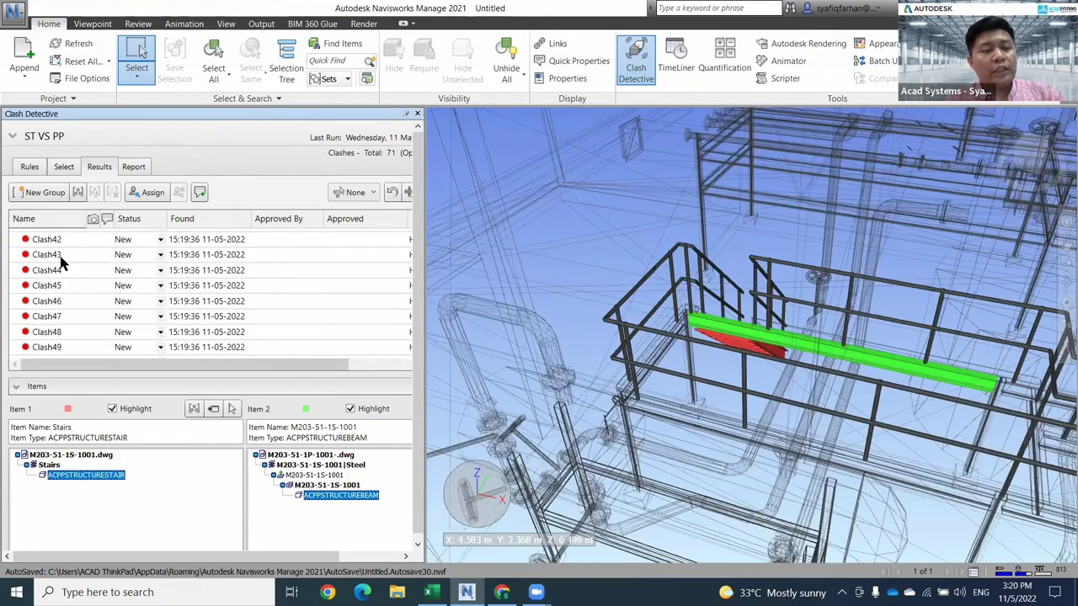
scroll(72, 341, up, 14)
scroll(59, 343, down, 15)
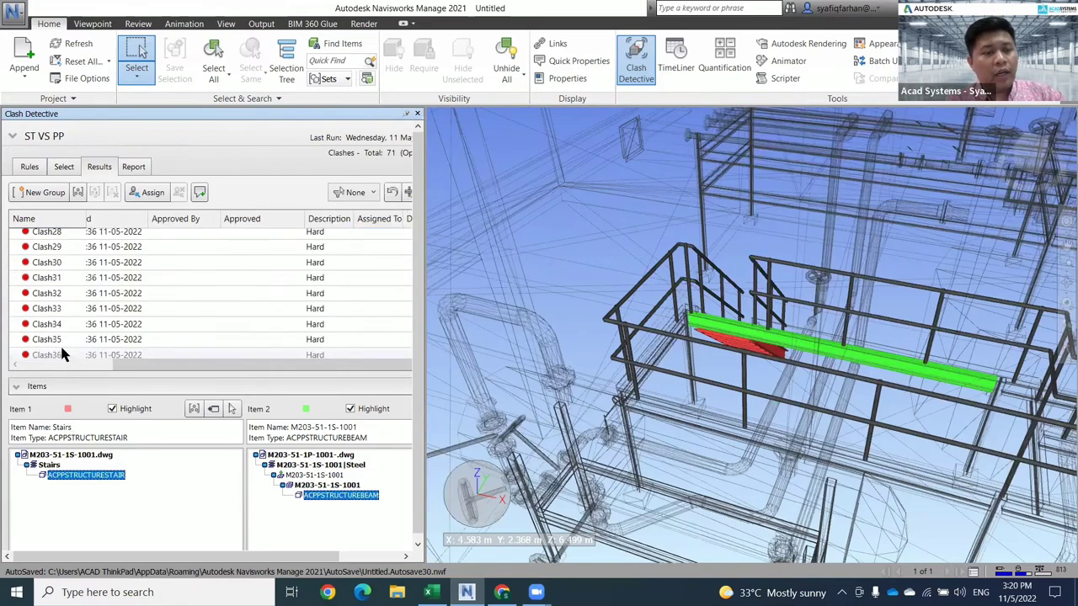
shift+click(51, 350)
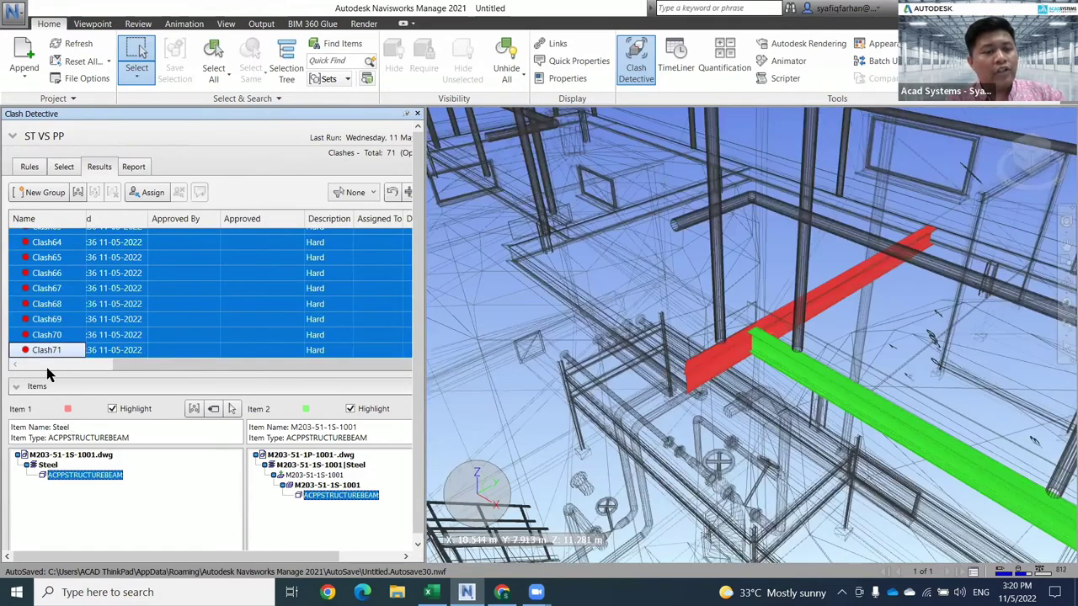
click(45, 364)
click(160, 242)
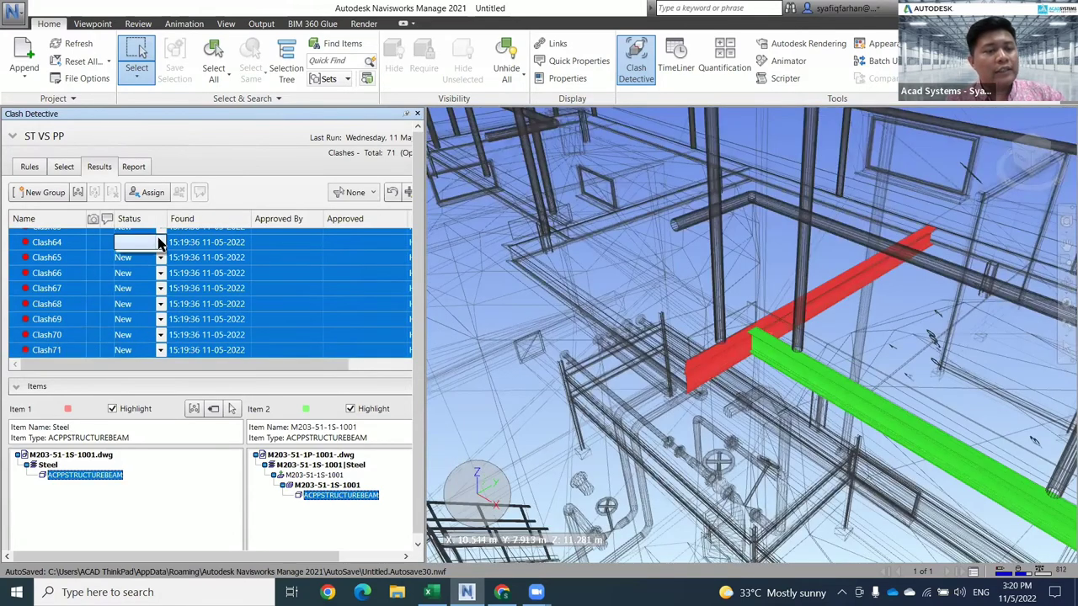
click(147, 302)
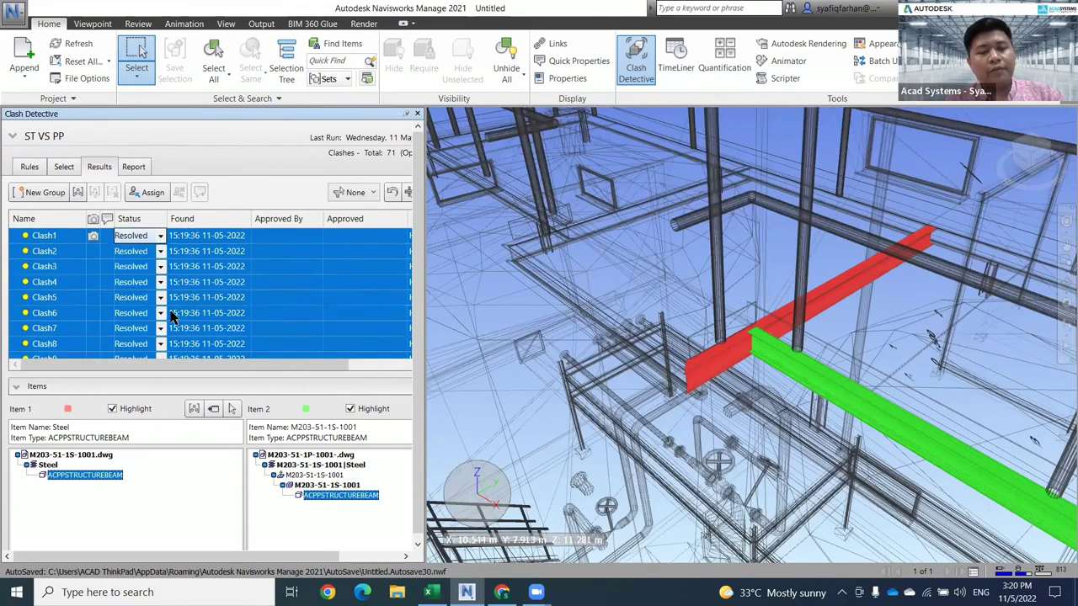
Close and reopen Clash Detective, expand the test list and review the status columns of ST VS PP.
click(256, 283)
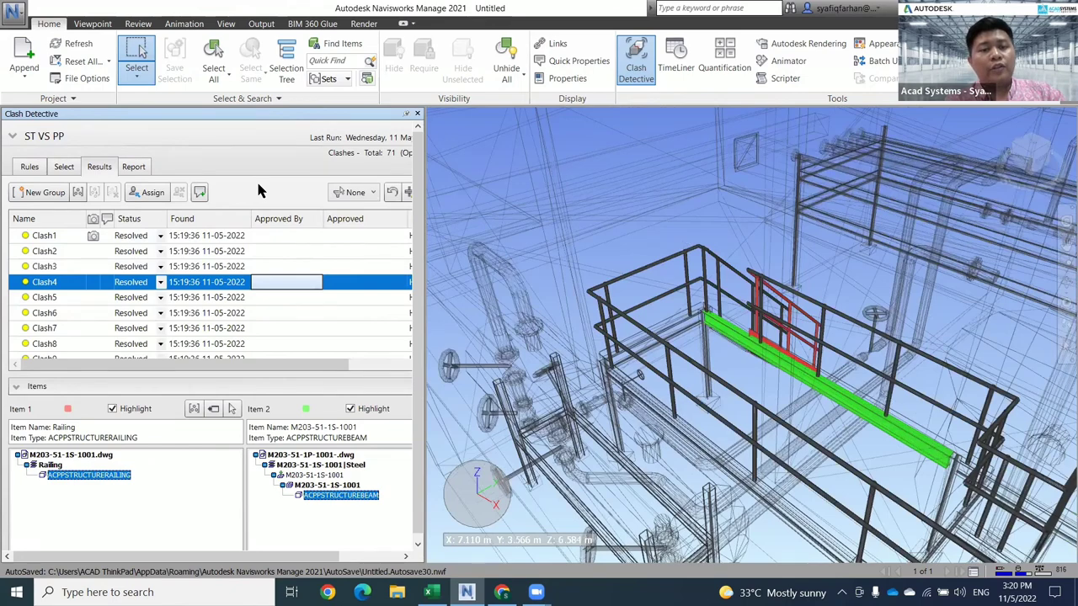
key(ctrl+F2)
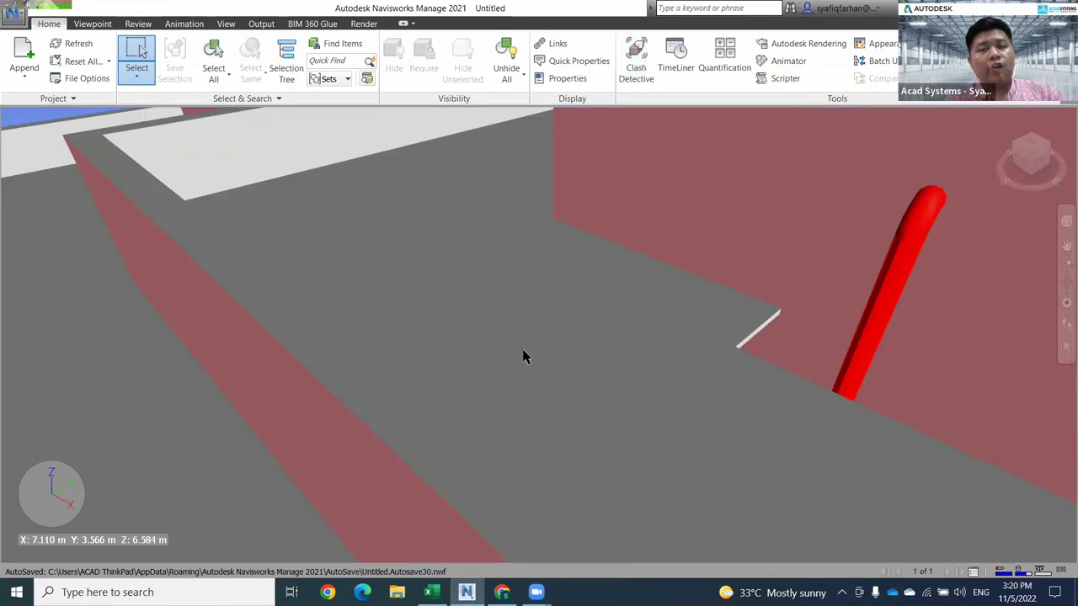
click(636, 72)
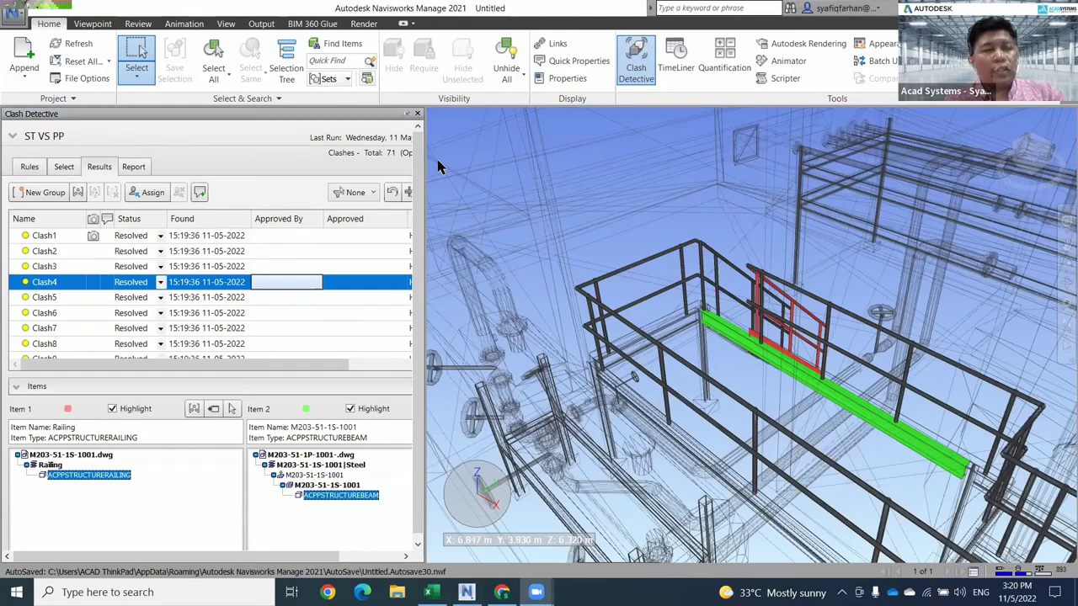
click(14, 137)
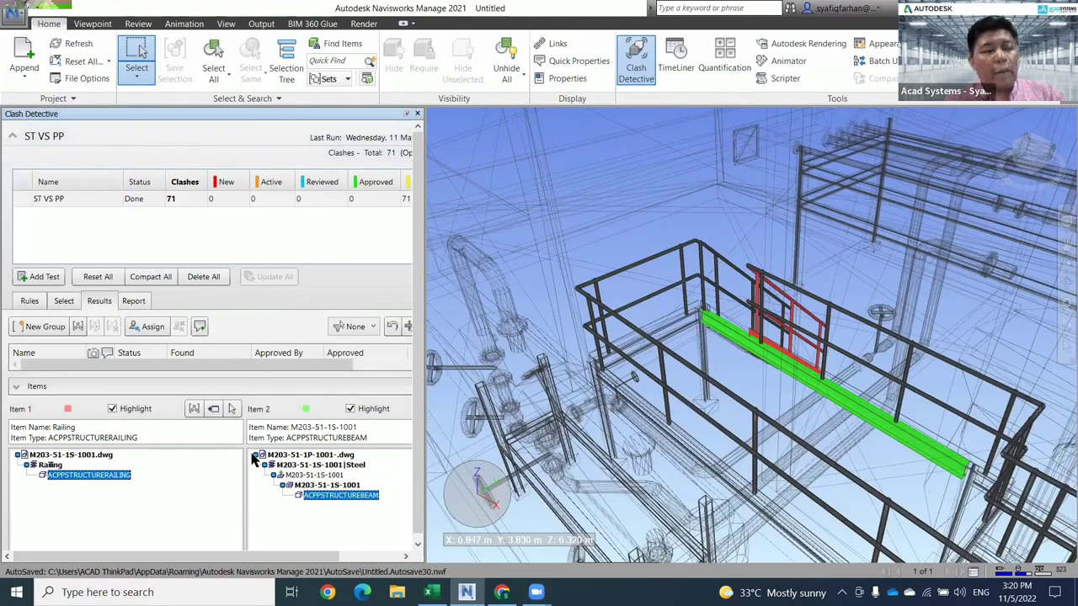
drag(236, 558, 305, 558)
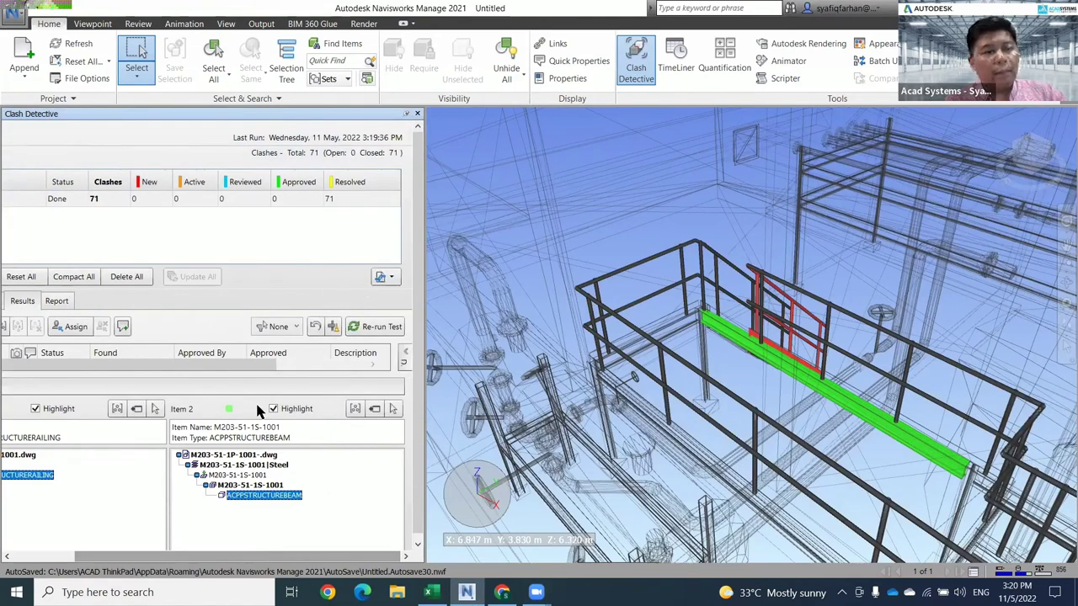
drag(228, 555, 126, 551)
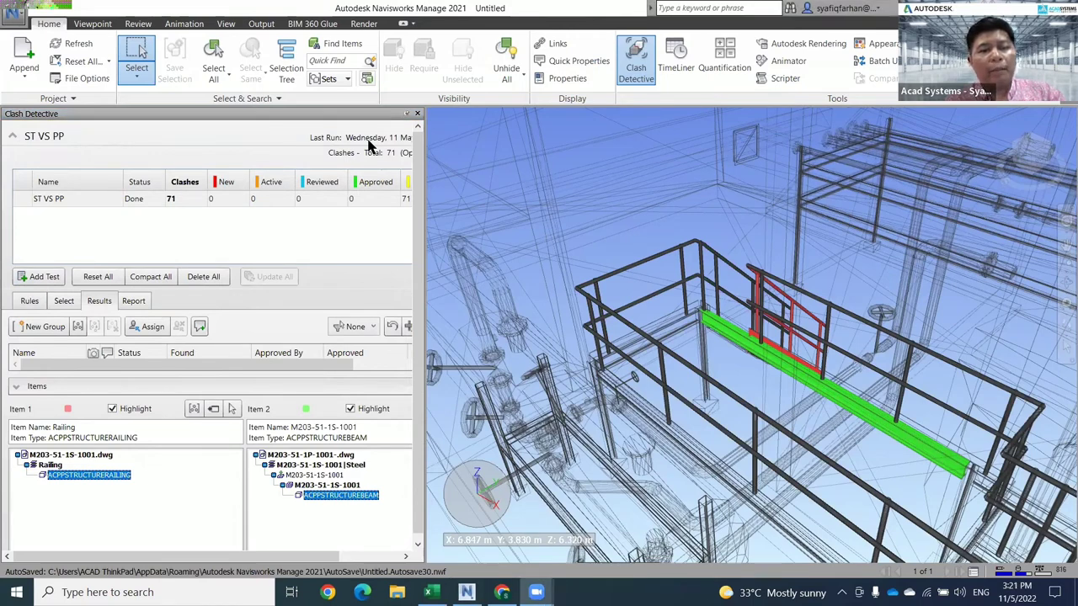
Close Clash Detective and bring the whole building exterior into view.
click(416, 113)
scroll(330, 337, up, 5)
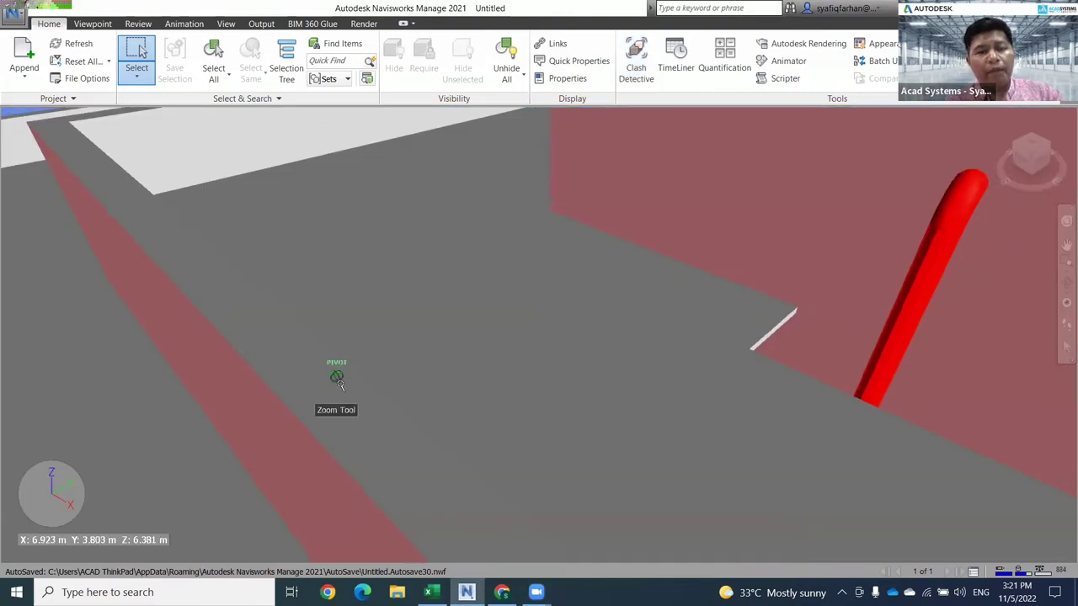
scroll(340, 385, down, 8)
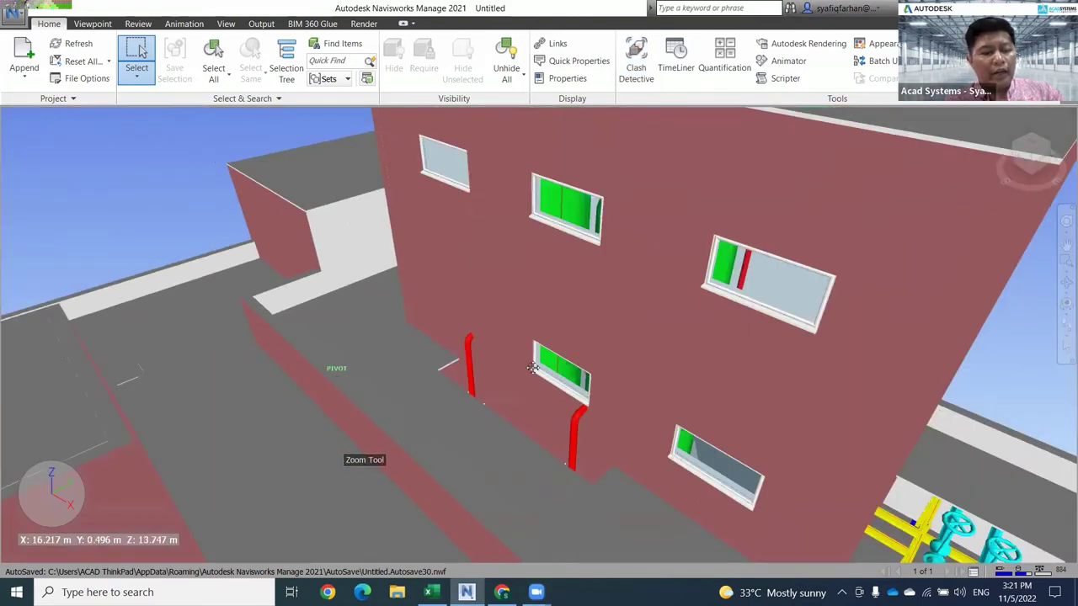
scroll(532, 367, down, 3)
scroll(674, 337, down, 3)
middle_drag(449, 463, 562, 455)
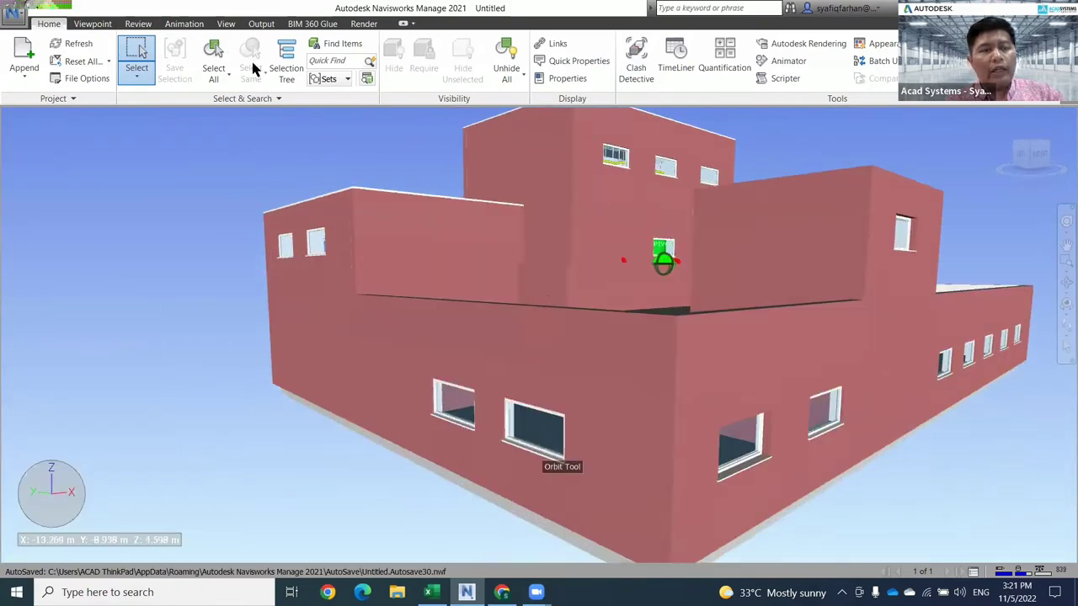
Show the Selection Tree and hide Architecture Building.rvt to expose the plant equipment and piping.
click(284, 71)
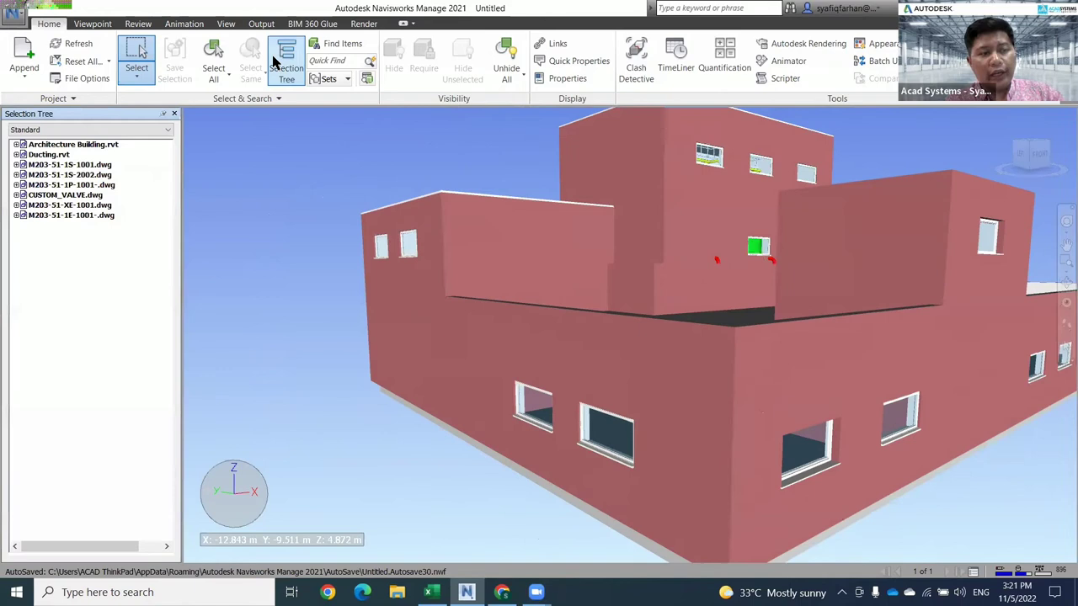
click(81, 147)
right_click(80, 146)
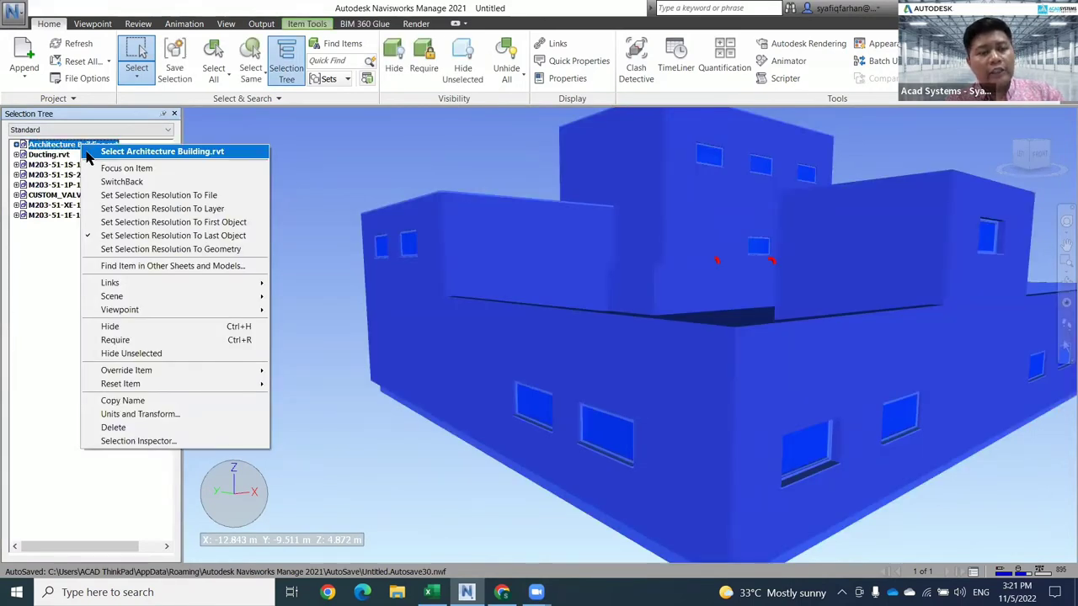
click(134, 331)
shift+middle_drag(558, 450, 703, 517)
scroll(716, 539, up, 2)
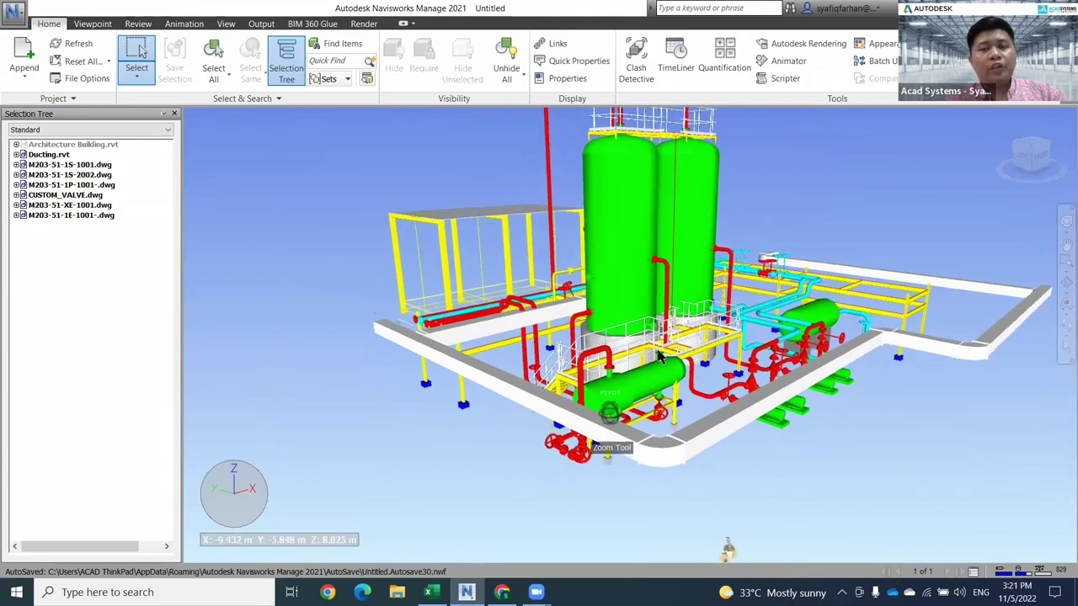
Examine the spot beside the tanks where the red pipes pass through the white duct, and circle it on screen.
scroll(767, 154, up, 3)
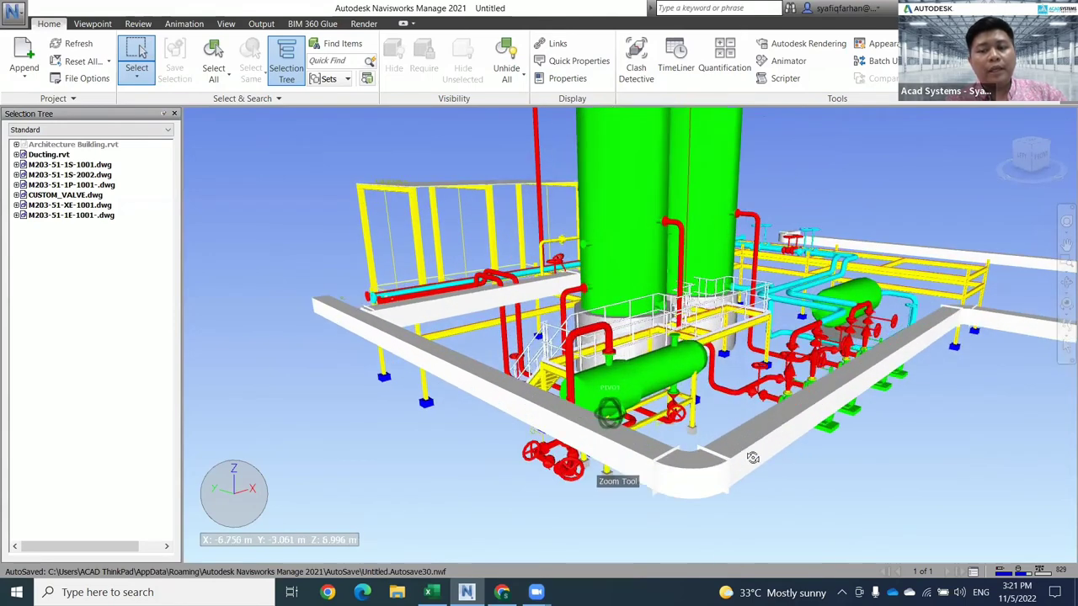
shift+middle_drag(752, 458, 845, 150)
scroll(846, 149, up, 2)
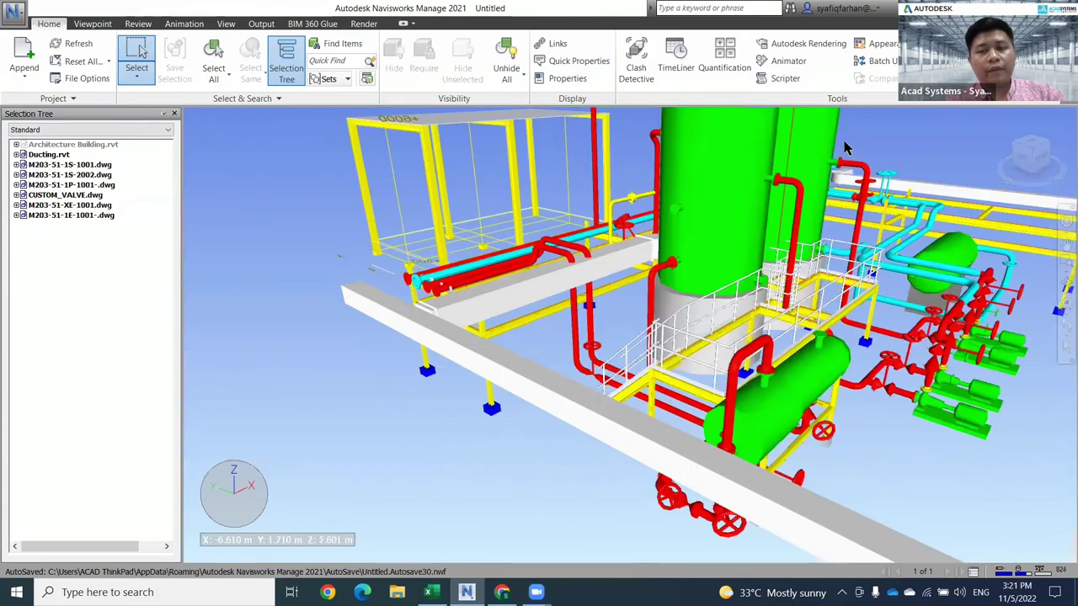
shift+middle_drag(518, 313, 497, 278)
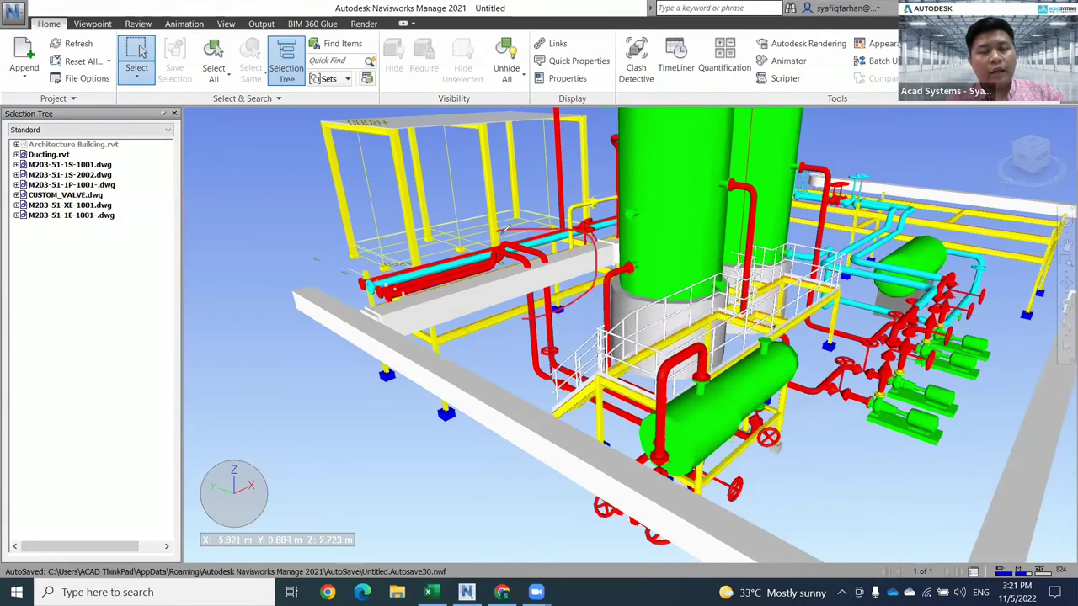
drag(497, 278, 506, 229)
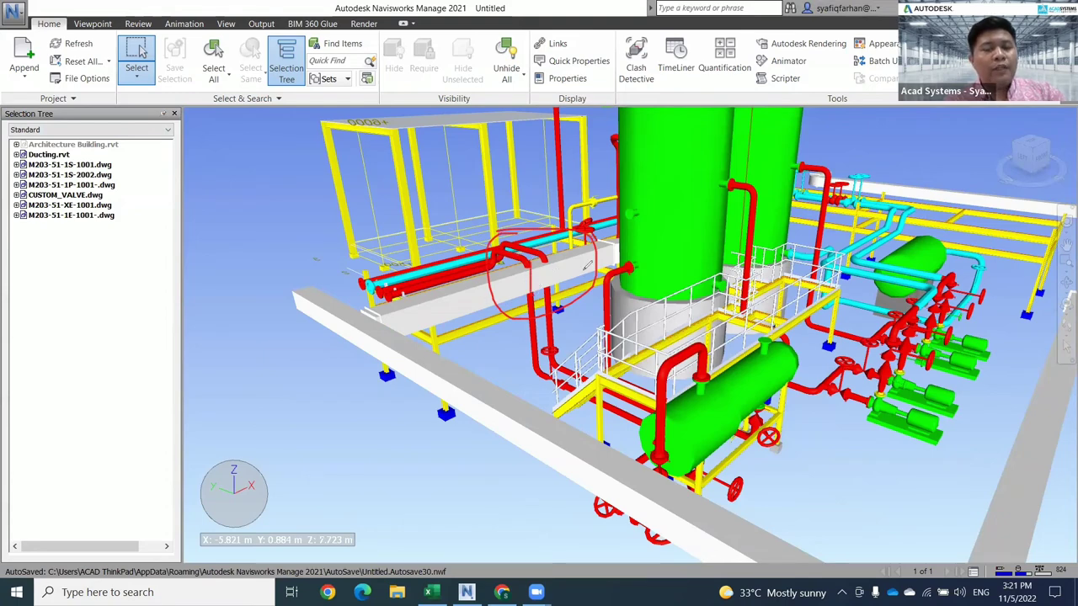
drag(584, 270, 417, 310)
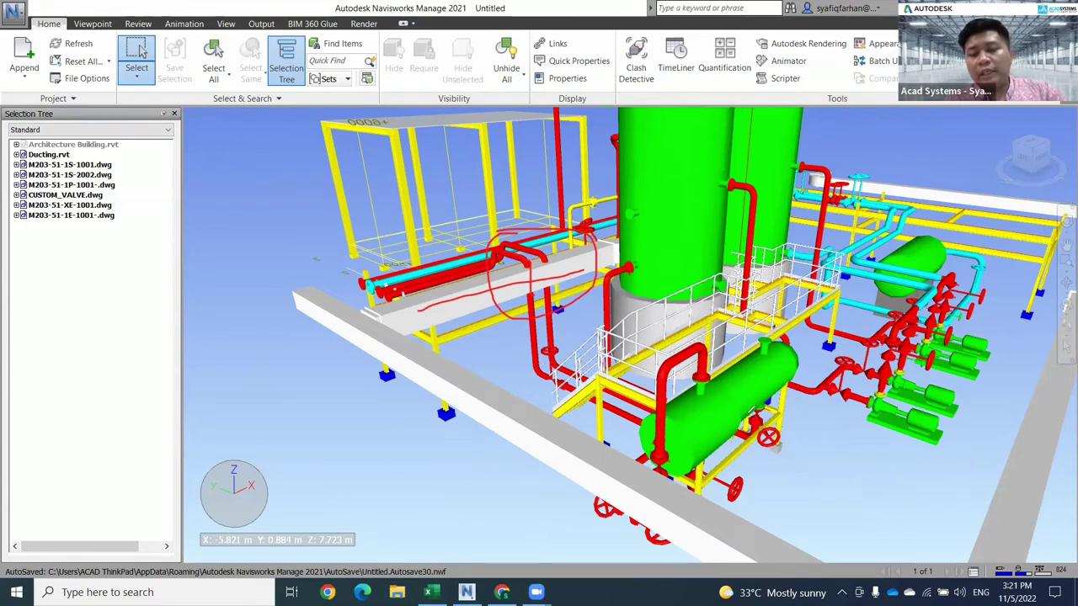
mouse_move(748, 434)
mouse_down()
mouse_move(781, 408)
mouse_move(744, 425)
mouse_up()
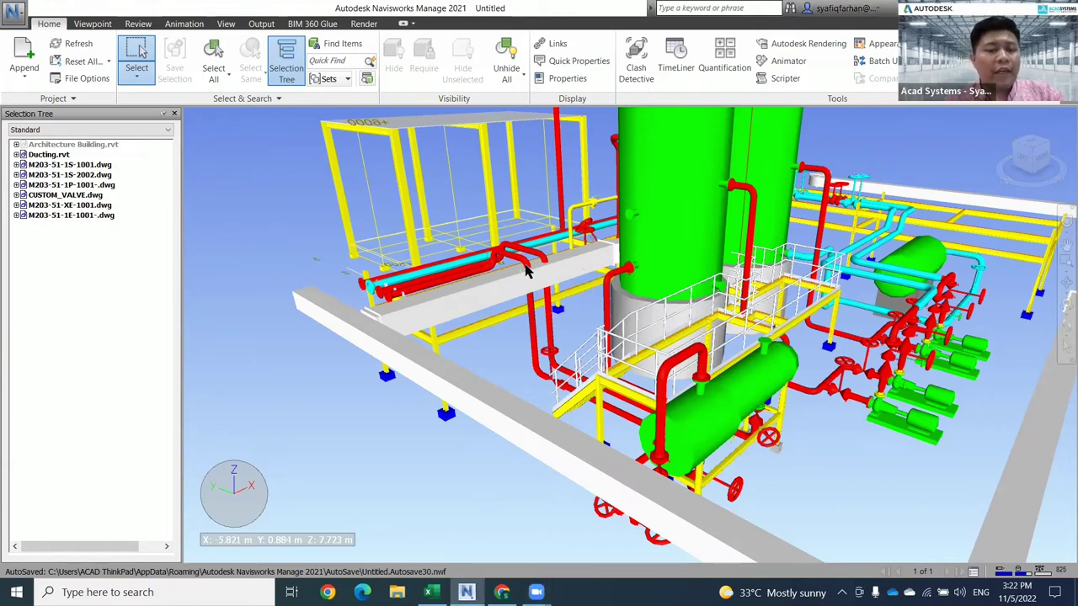
Highlight Ducting.rvt from the Selection Tree to identify the ducts in the model, and clear the selection.
click(74, 186)
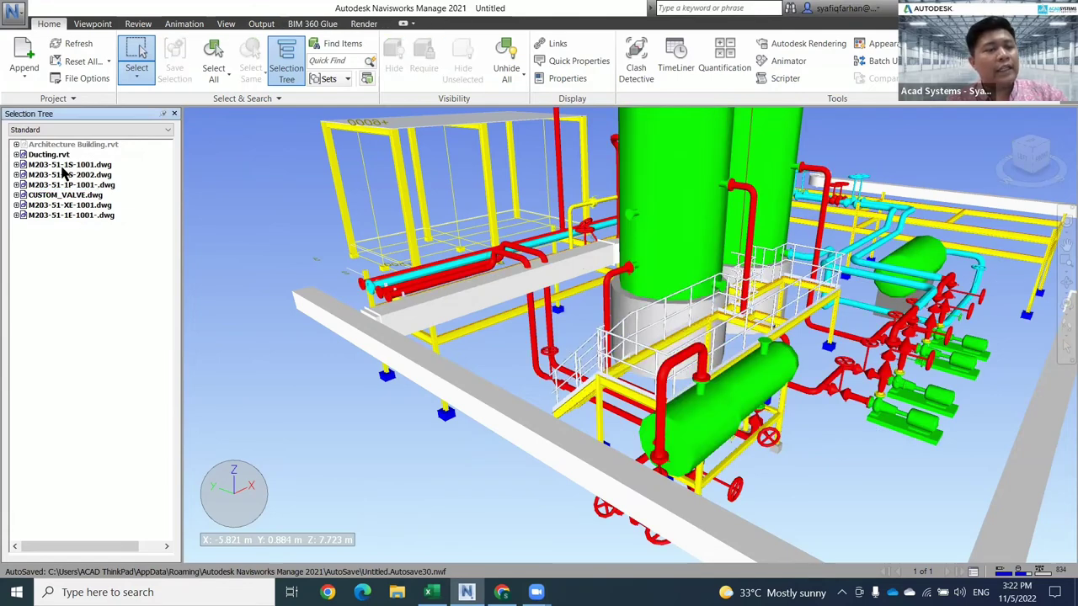
click(50, 156)
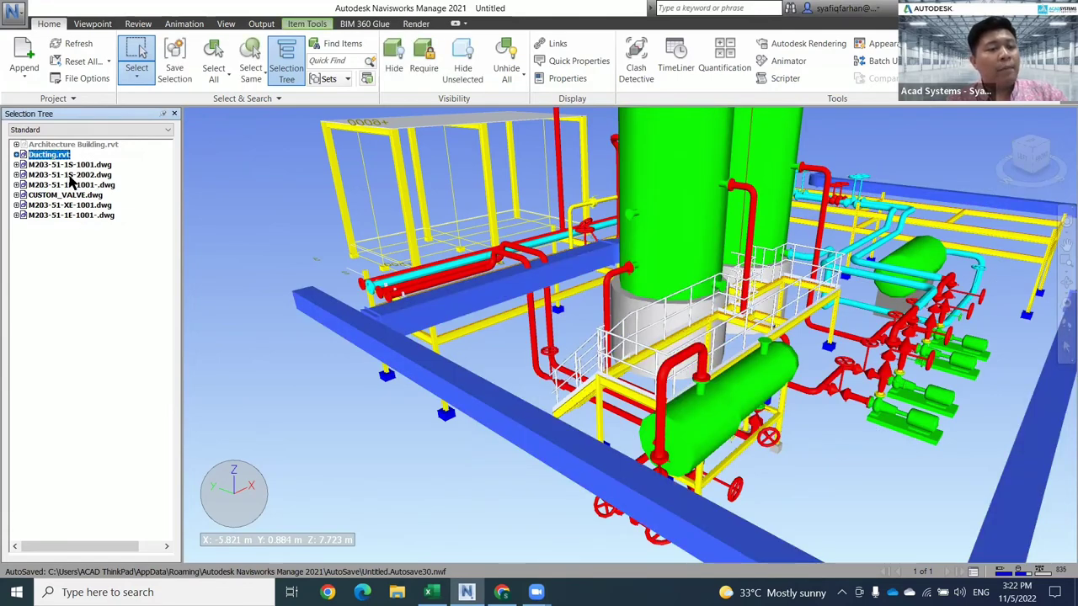
click(255, 230)
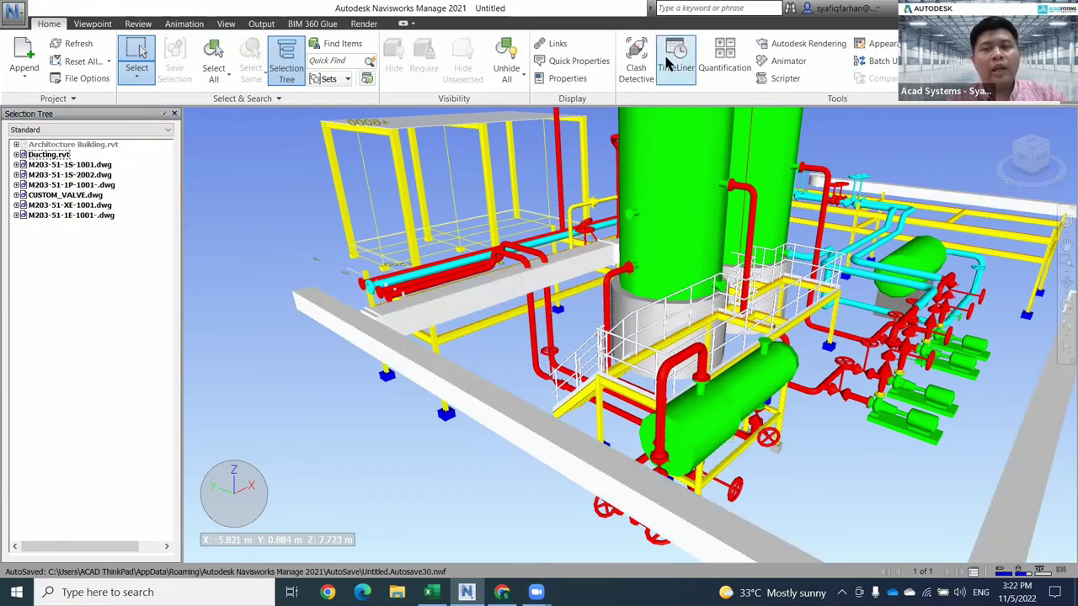
Add a second clash test in Clash Detective and name it PP VS DT.
click(638, 62)
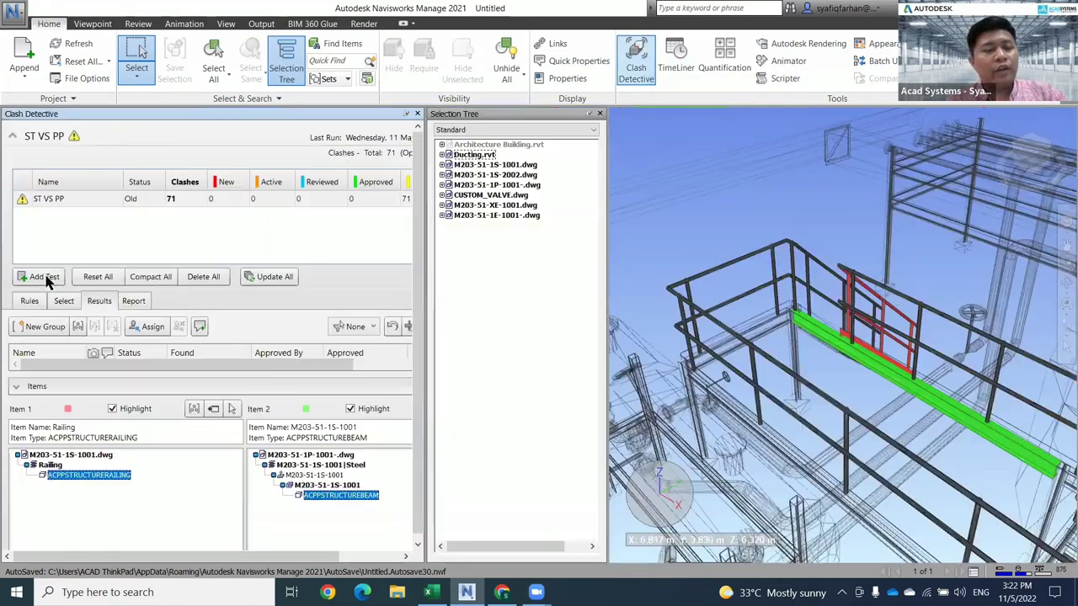
click(47, 282)
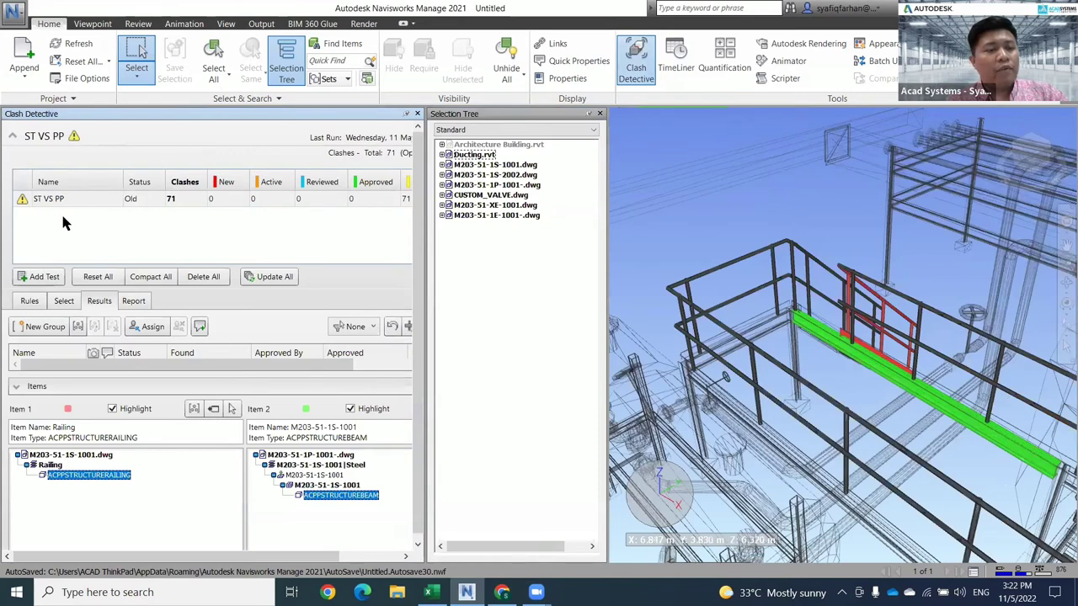
click(57, 217)
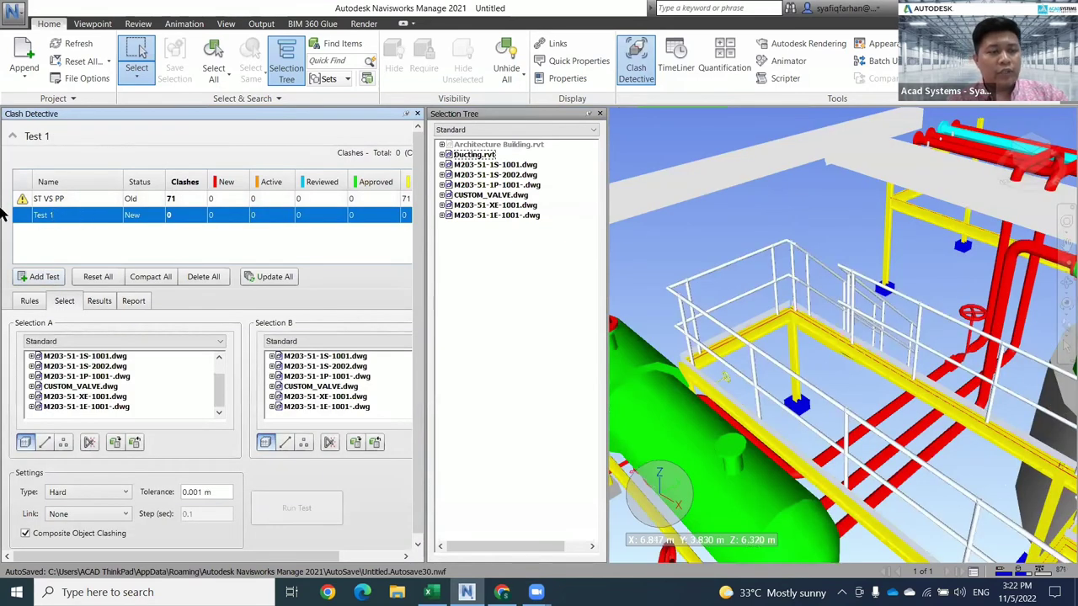
text(PP VS)
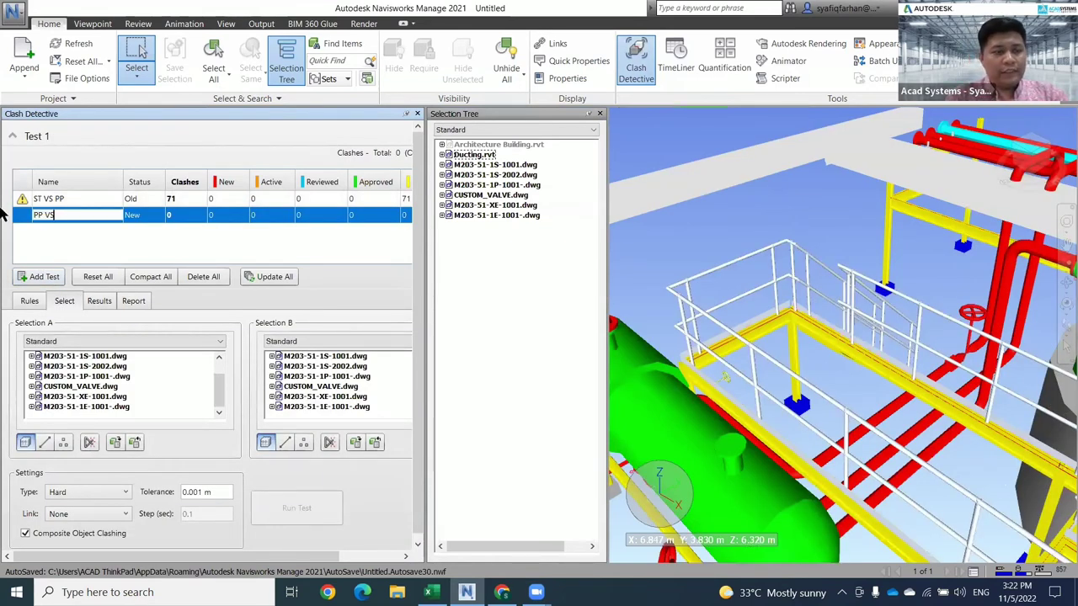
text( DT)
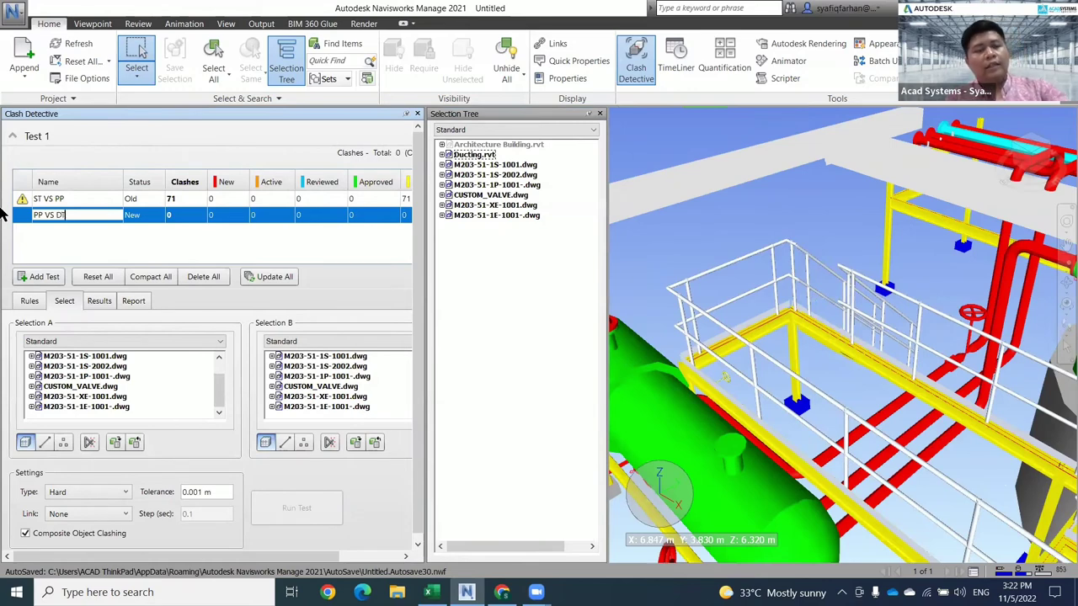
Set Selection A to Ducting.rvt and Selection B to M203-51-1P-1001-.dwg, and run the PP VS DT test.
click(93, 389)
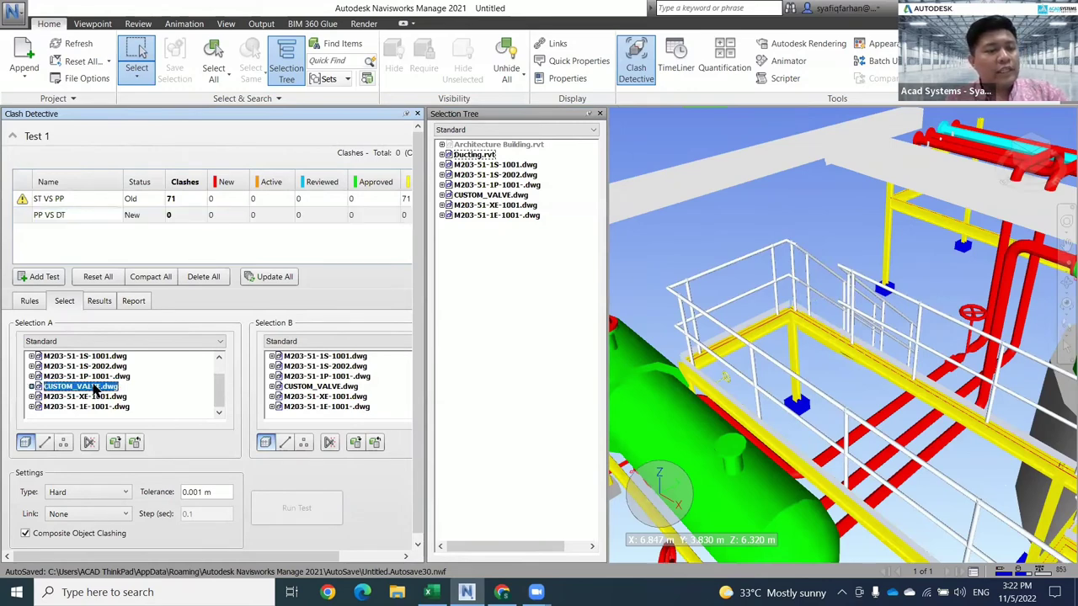
scroll(95, 392, up, 1)
click(75, 368)
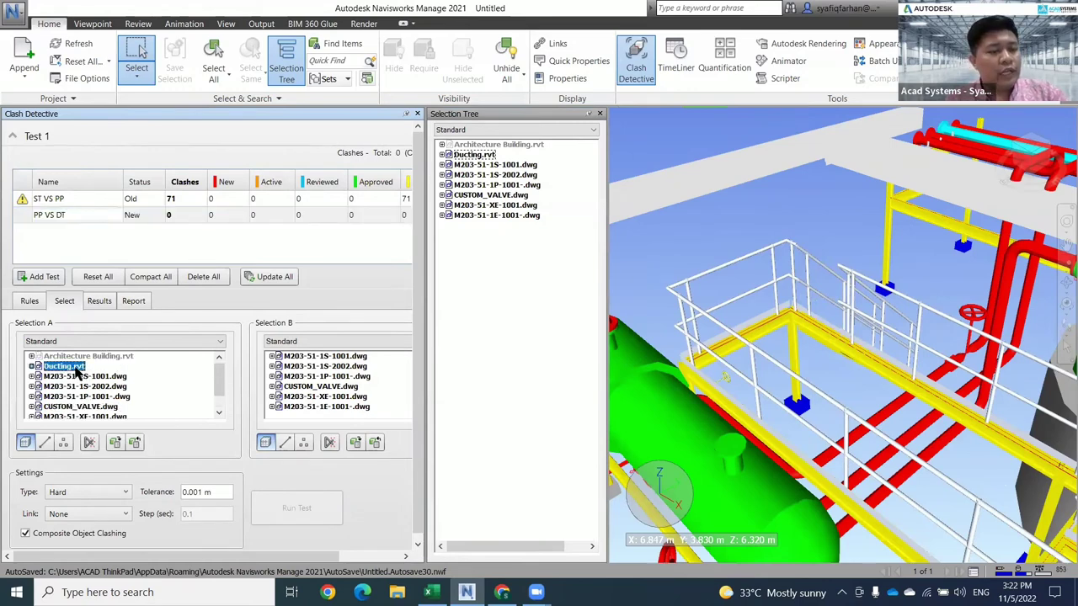
click(334, 397)
scroll(333, 397, up, 1)
click(346, 407)
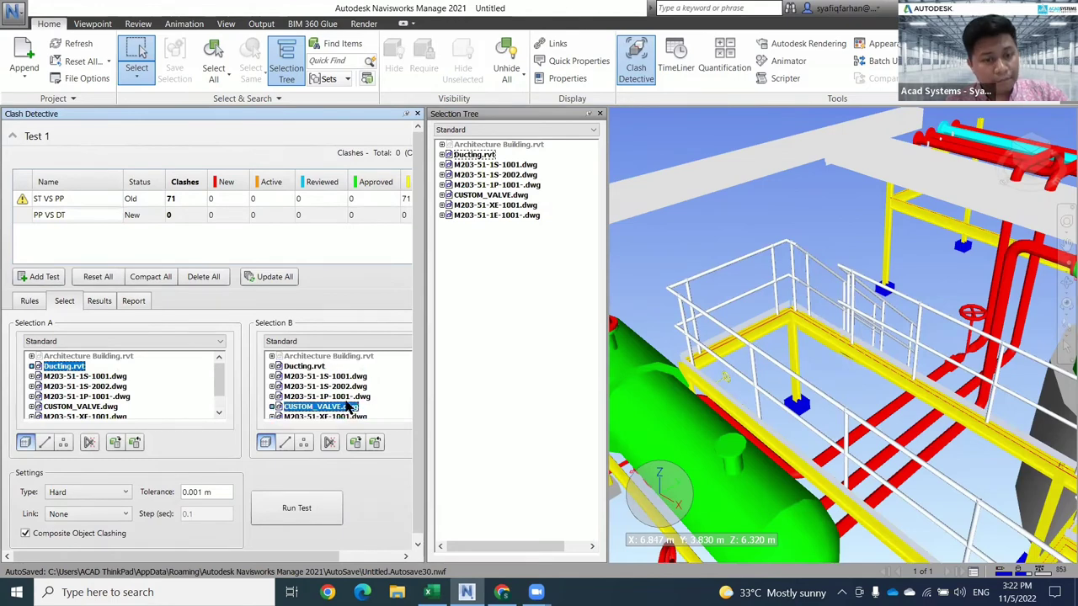
click(352, 396)
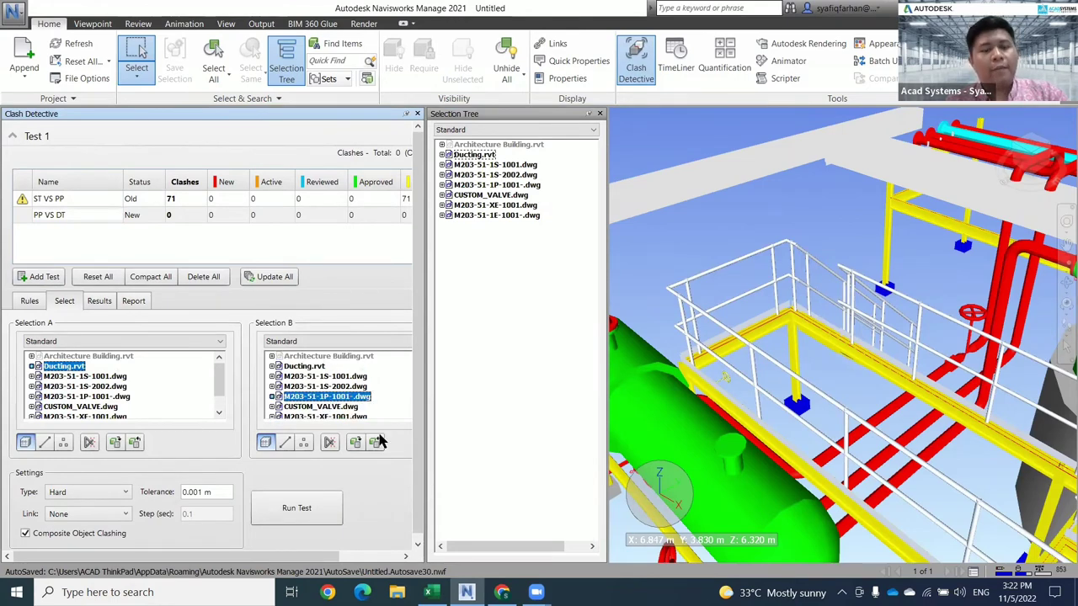
click(297, 509)
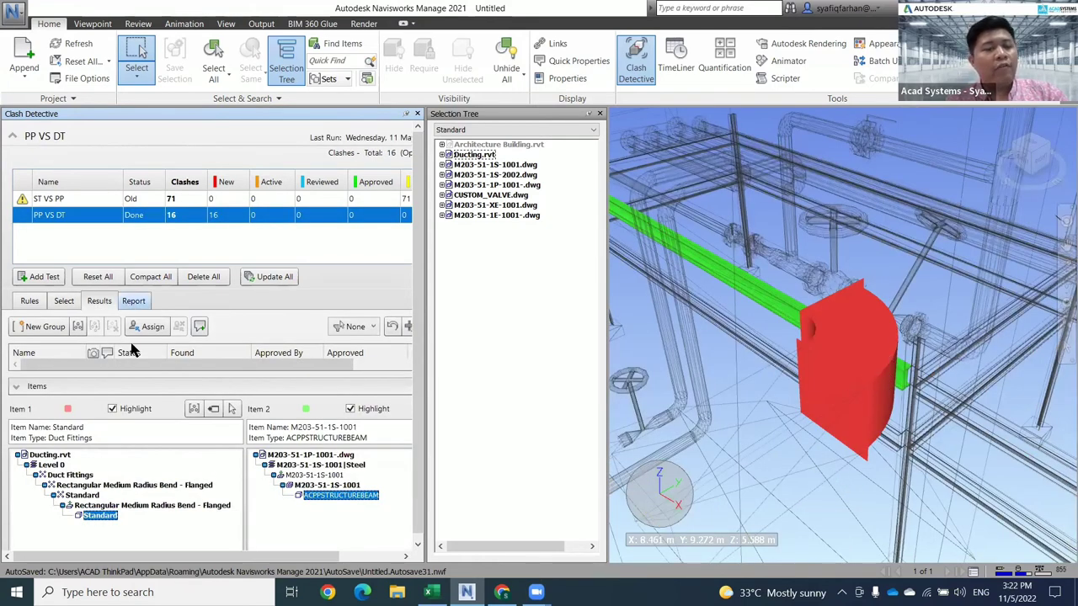
Collapse the test list and step through the PP VS DT clash results from Clash2 to Clash11.
click(12, 138)
click(52, 253)
click(48, 279)
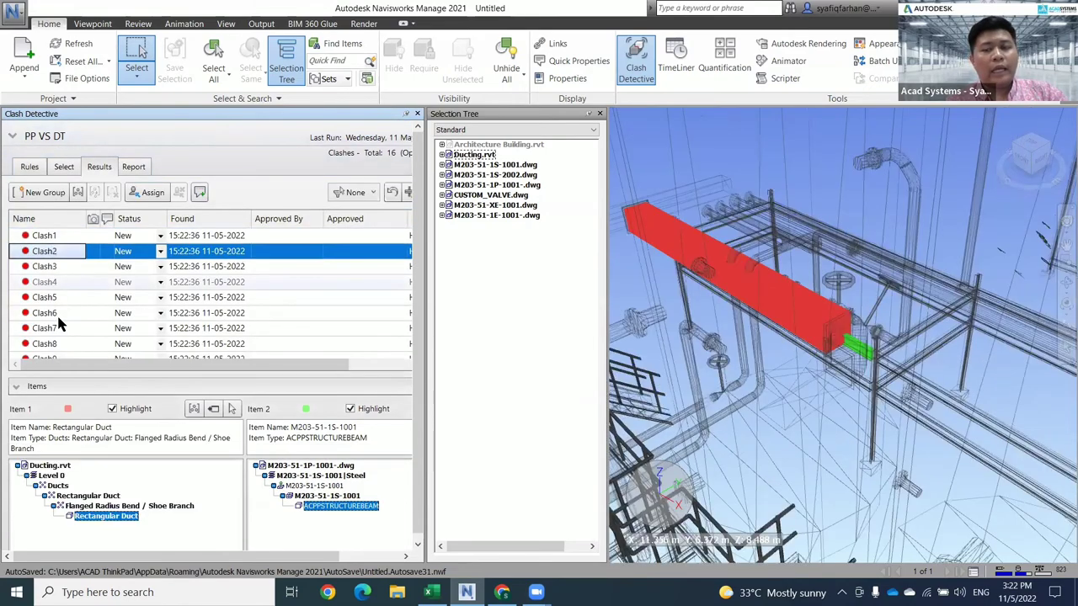
key(Down)
key(Down)
key(Down)
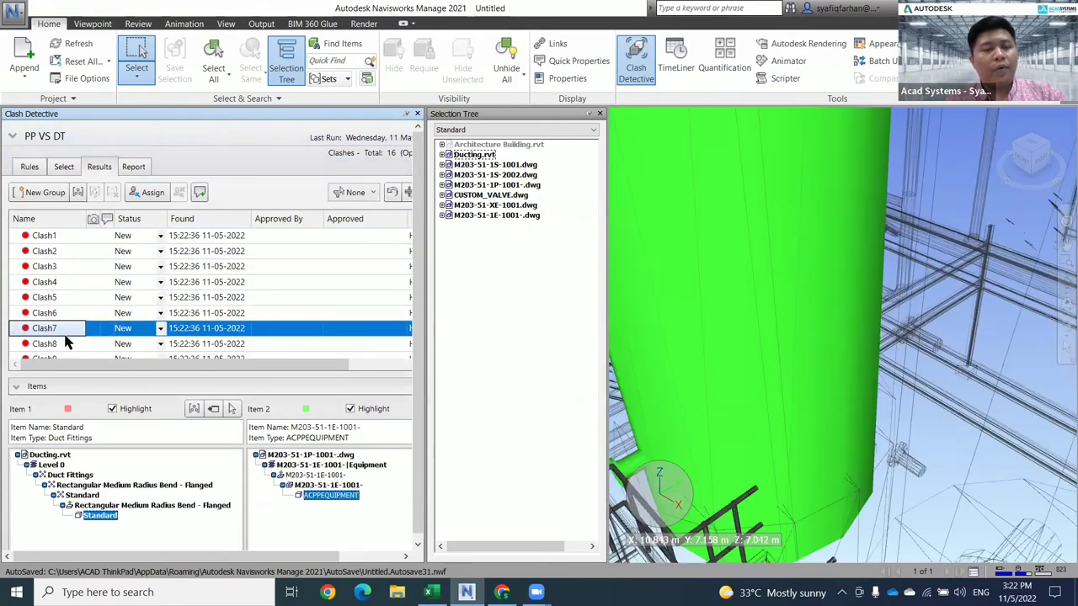
key(Down)
key(Down)
key(Down)
key(Down)
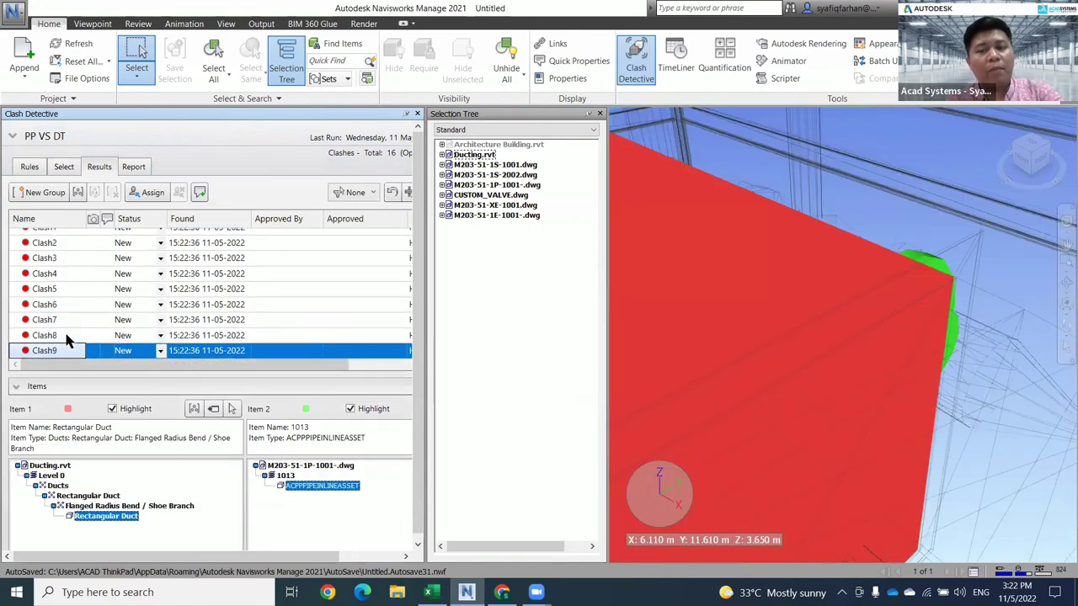
scroll(730, 416, down, 3)
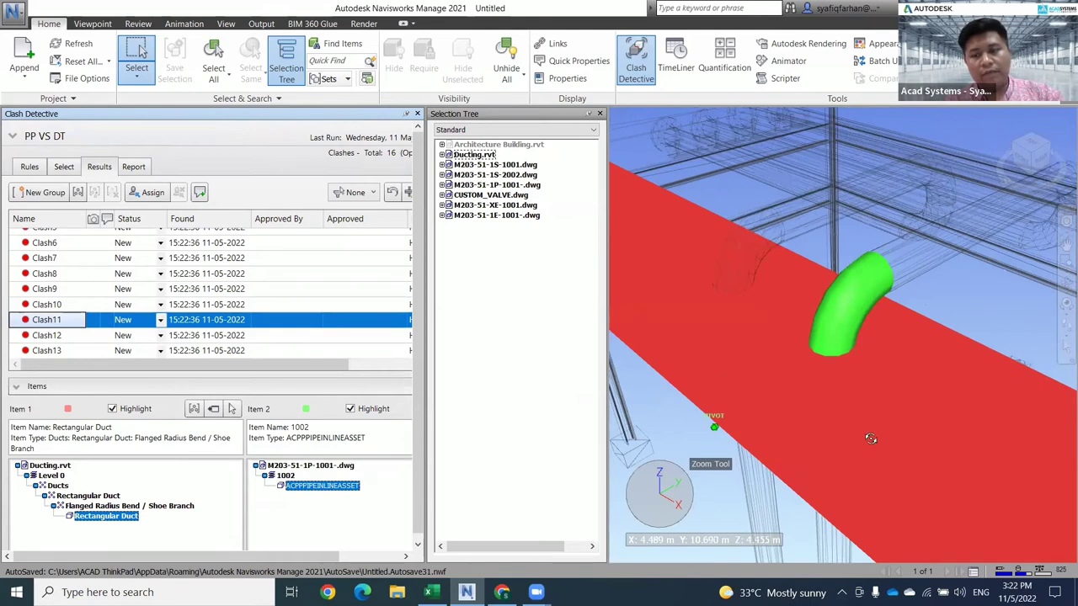
Close the Selection Tree and examine Clash11 where the pipe bend meets the rectangular duct, marking the spot on screen.
shift+middle_drag(737, 455, 811, 492)
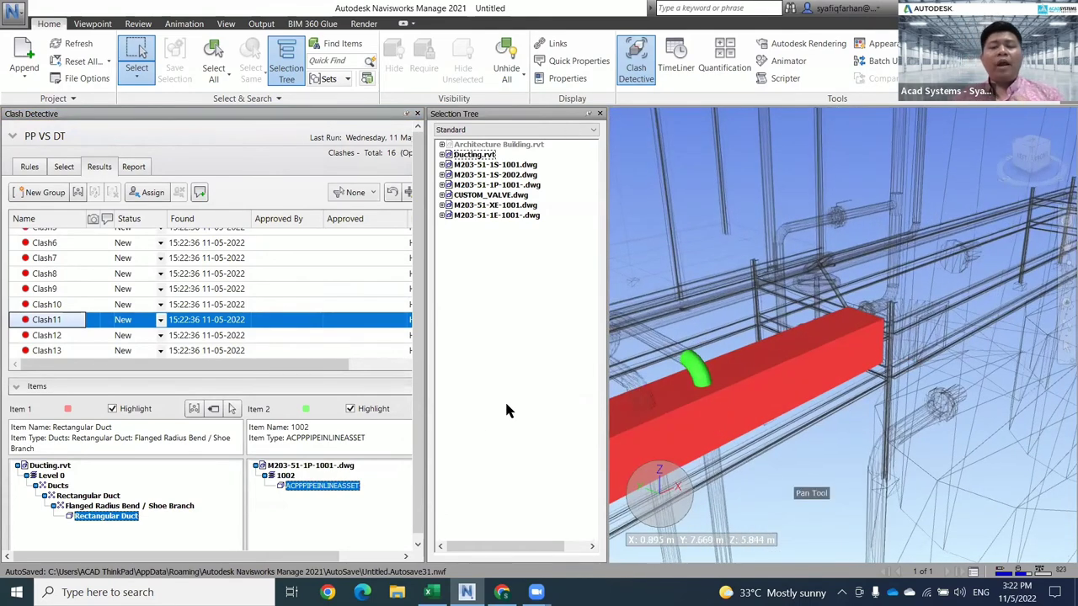
key(ctrl+F12)
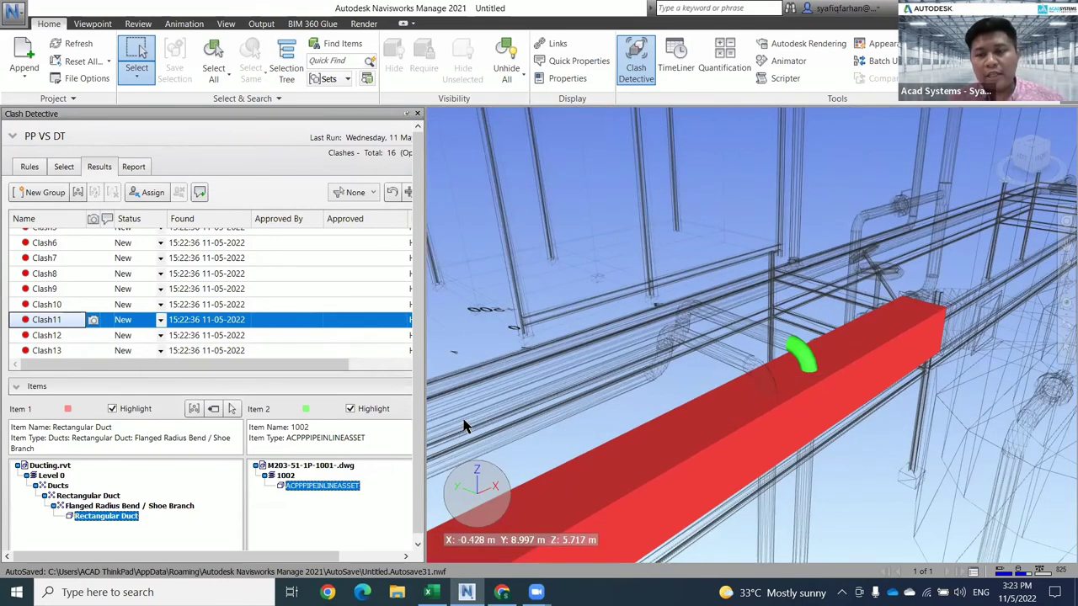
mouse_move(661, 417)
shift+middle_down()
mouse_move(722, 430)
mouse_move(760, 393)
mouse_move(860, 416)
mouse_move(878, 402)
shift+middle_up()
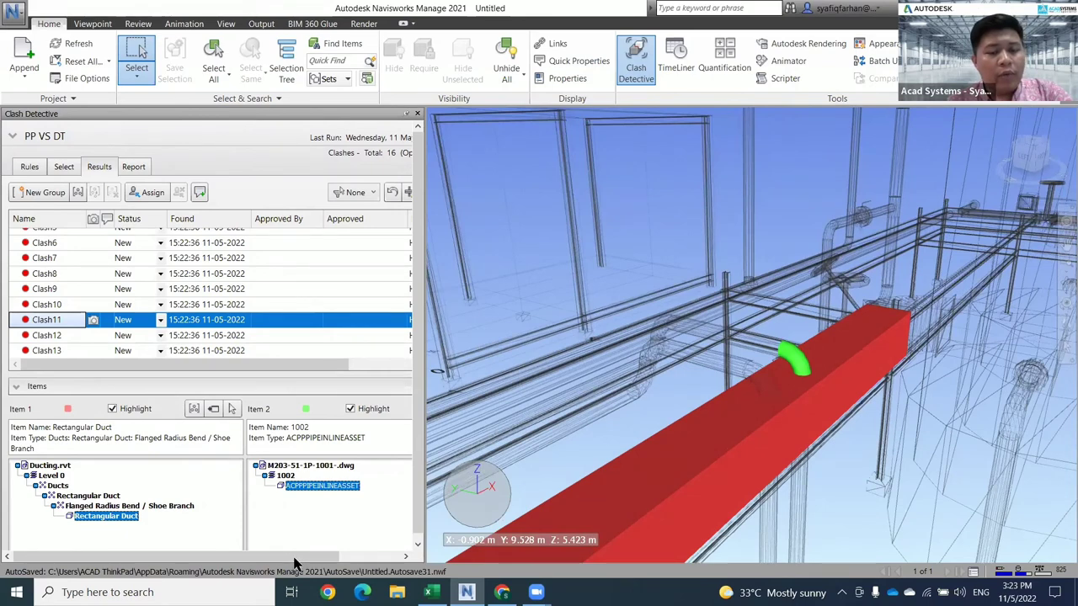
scroll(611, 478, up, 5)
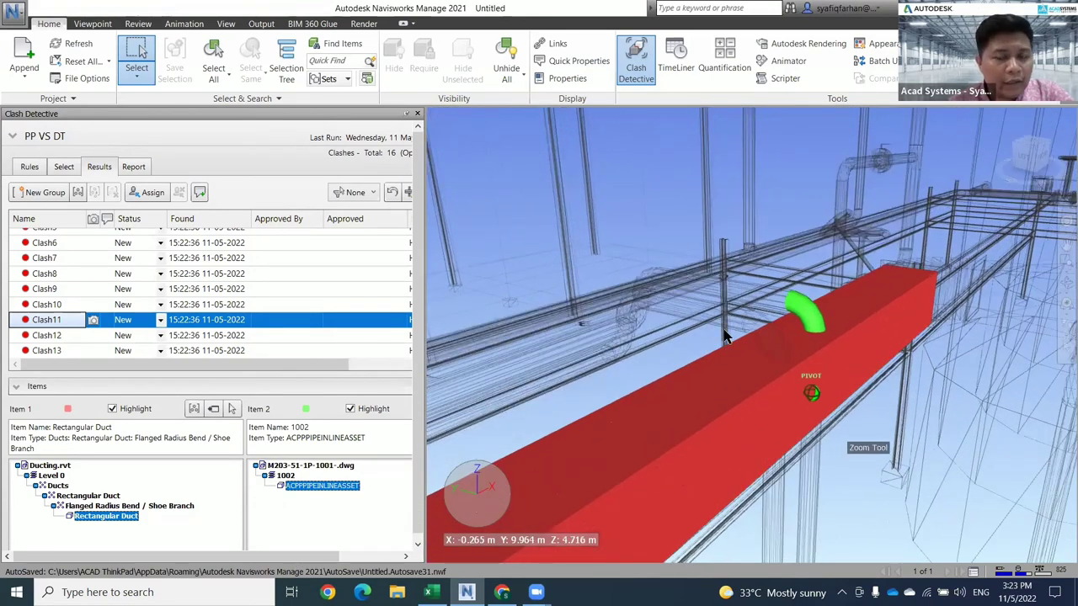
middle_drag(722, 330, 678, 352)
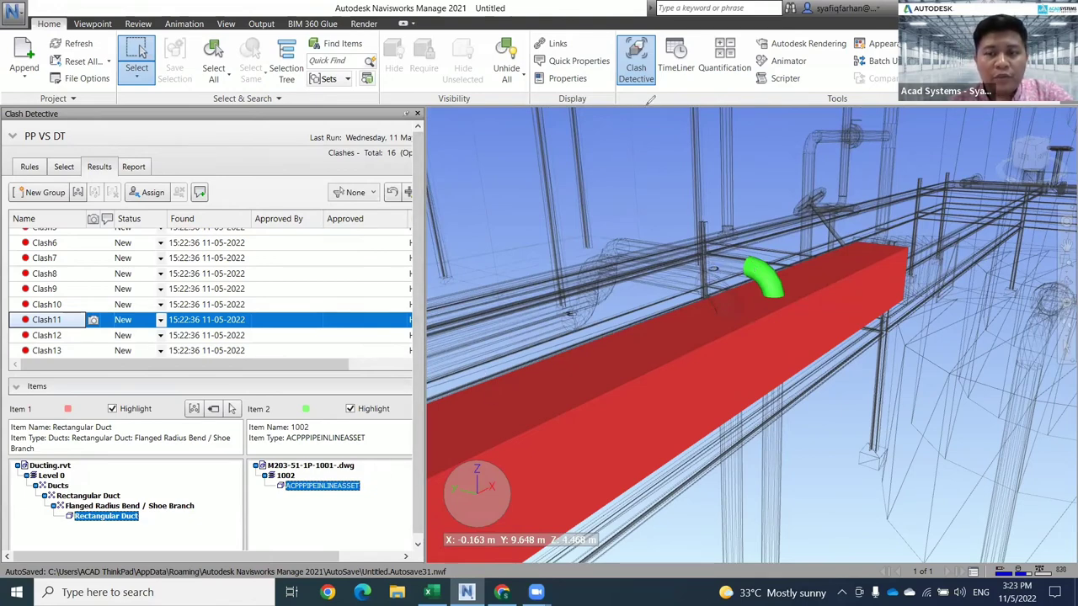
drag(776, 224, 756, 242)
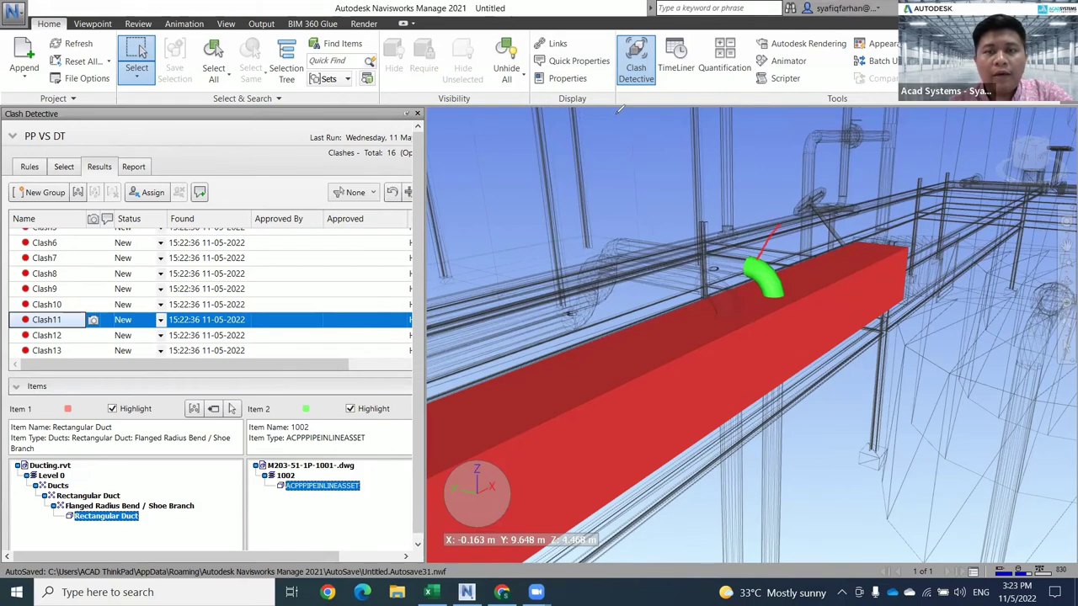
drag(814, 354, 847, 424)
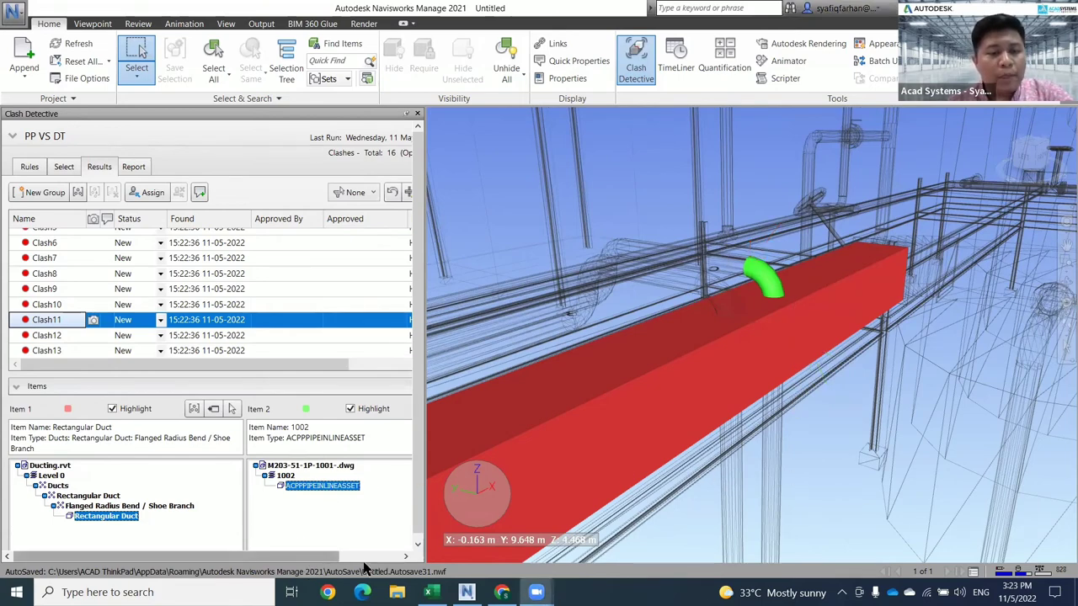
Try SwitchBack on Item 2 of Clash11, the pipe component.
drag(364, 559, 385, 561)
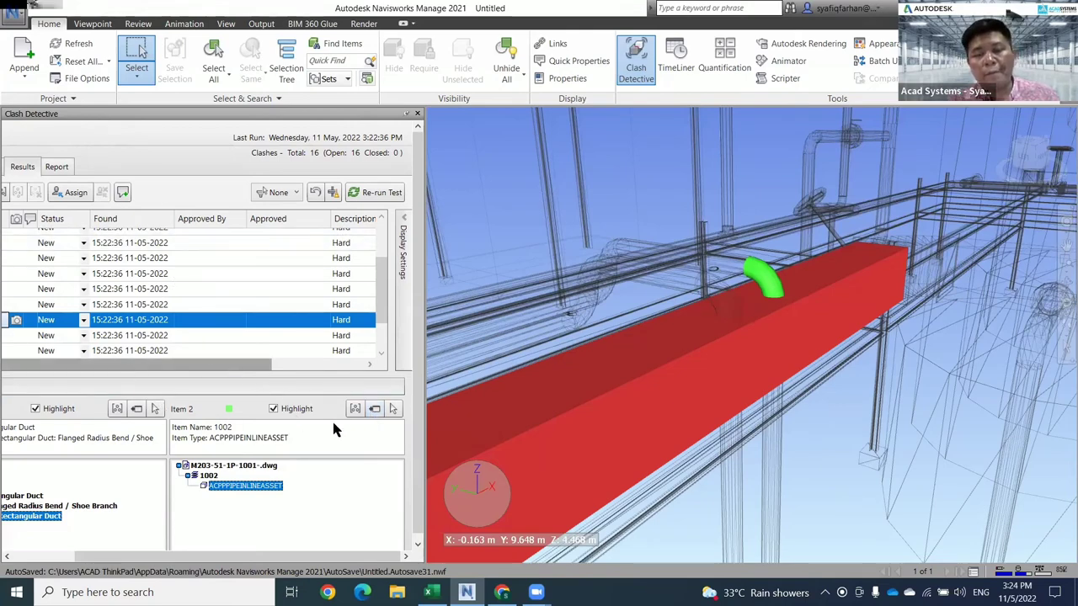
click(375, 410)
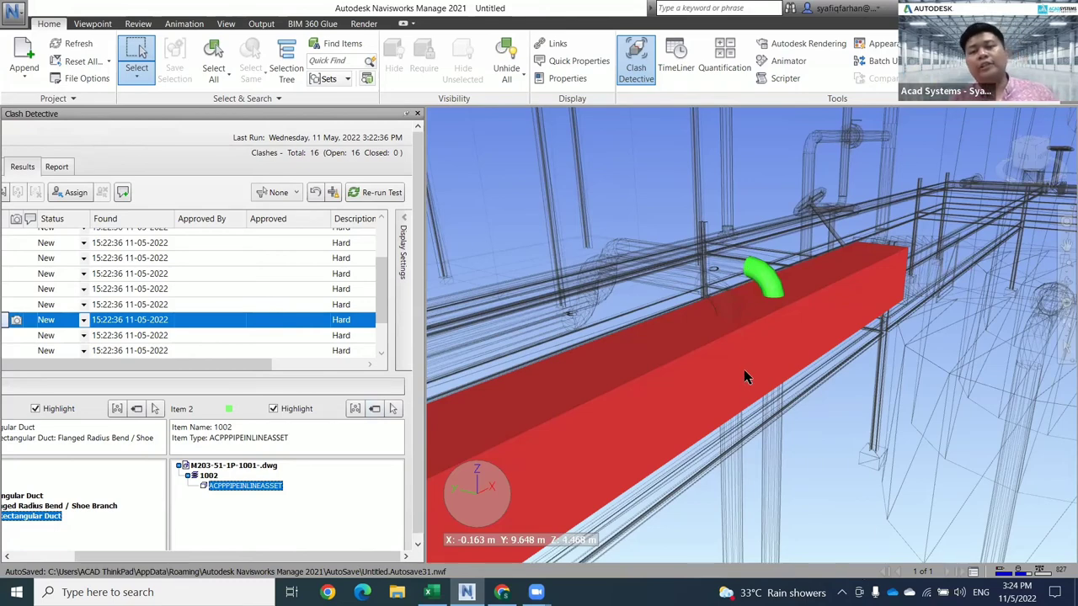
Show the status choices of Clash11 and close Clash Detective.
drag(250, 369, 163, 368)
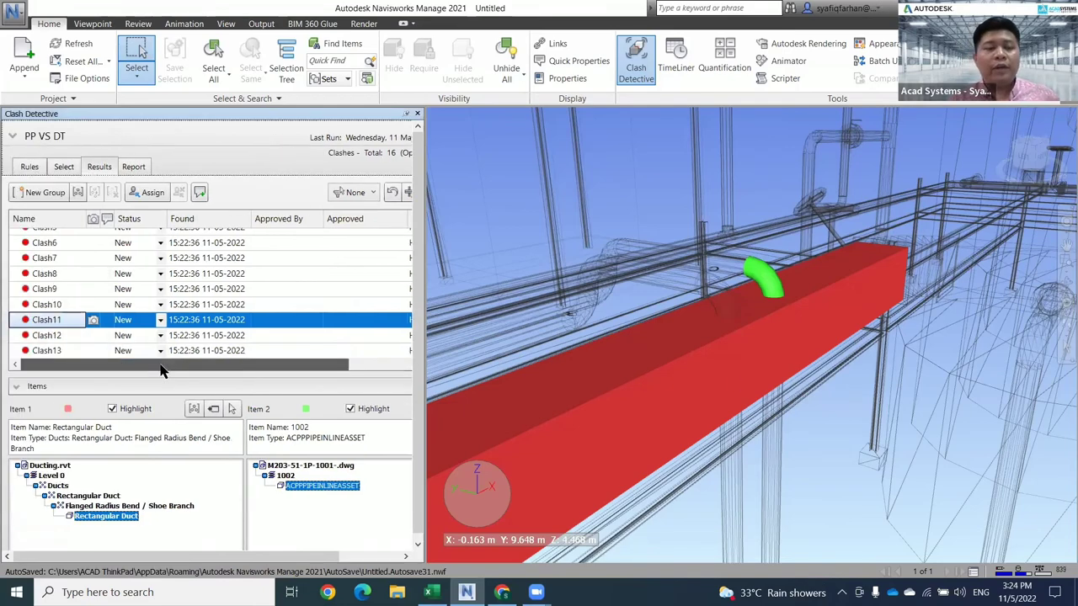
click(160, 320)
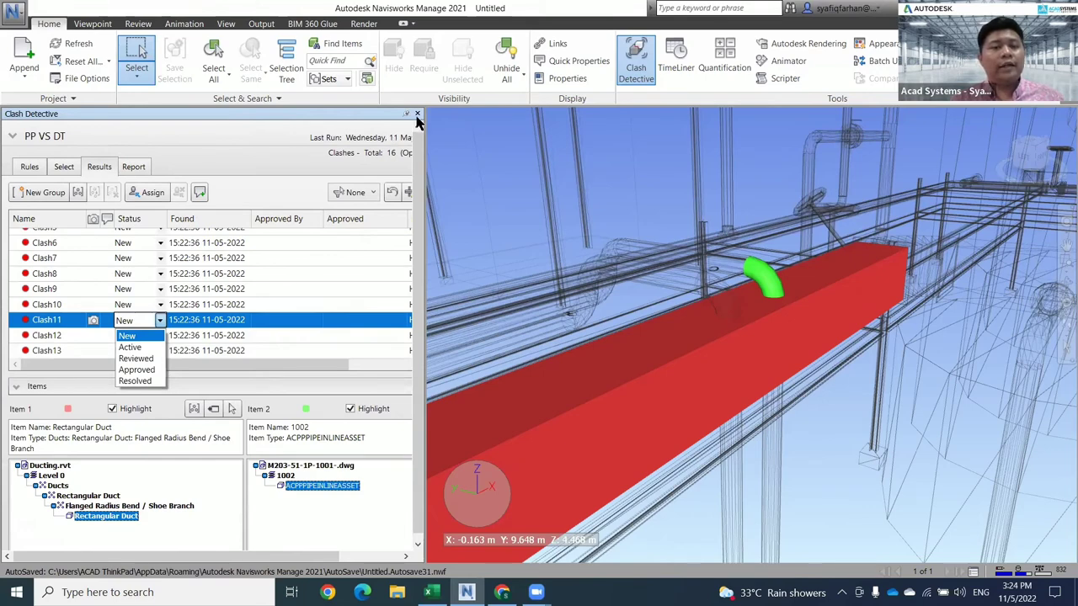
key(ctrl+F2)
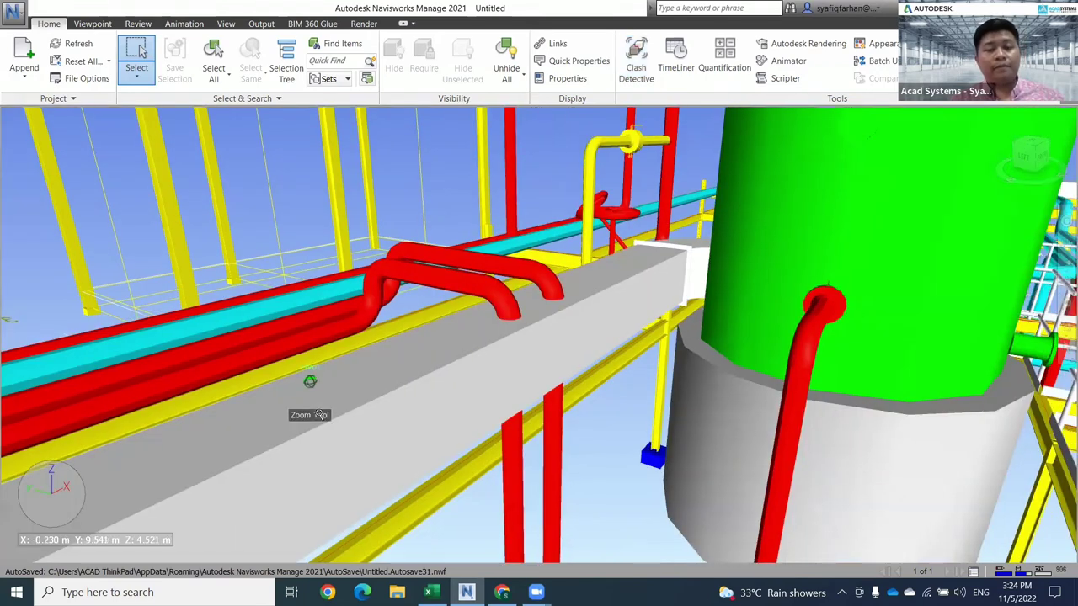
Delete the CUSTOM_VALVE.dwg model from the project.
scroll(667, 518, down, 3)
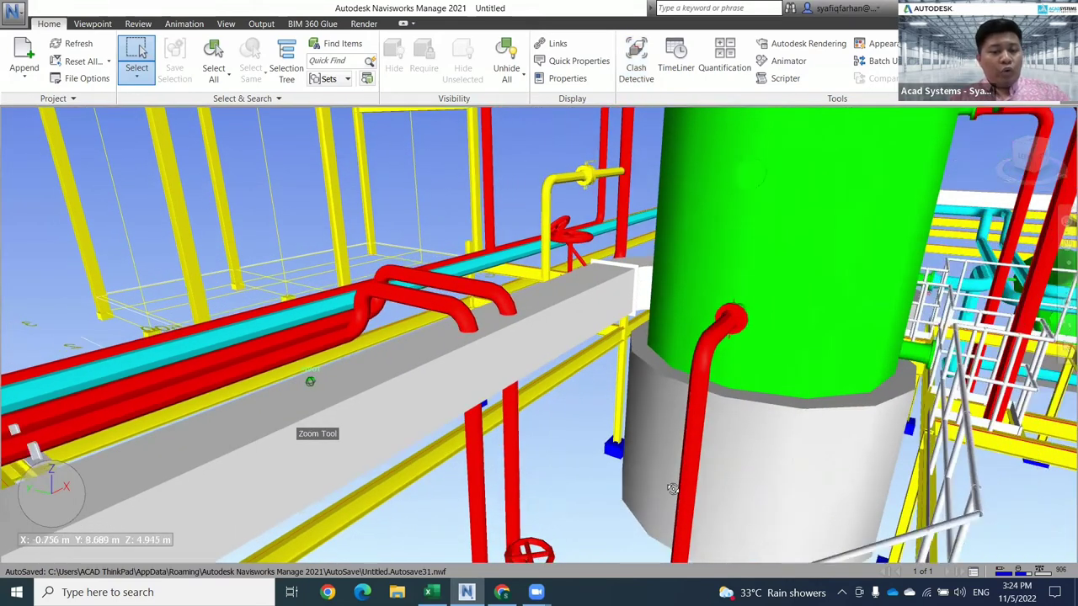
scroll(665, 490, down, 2)
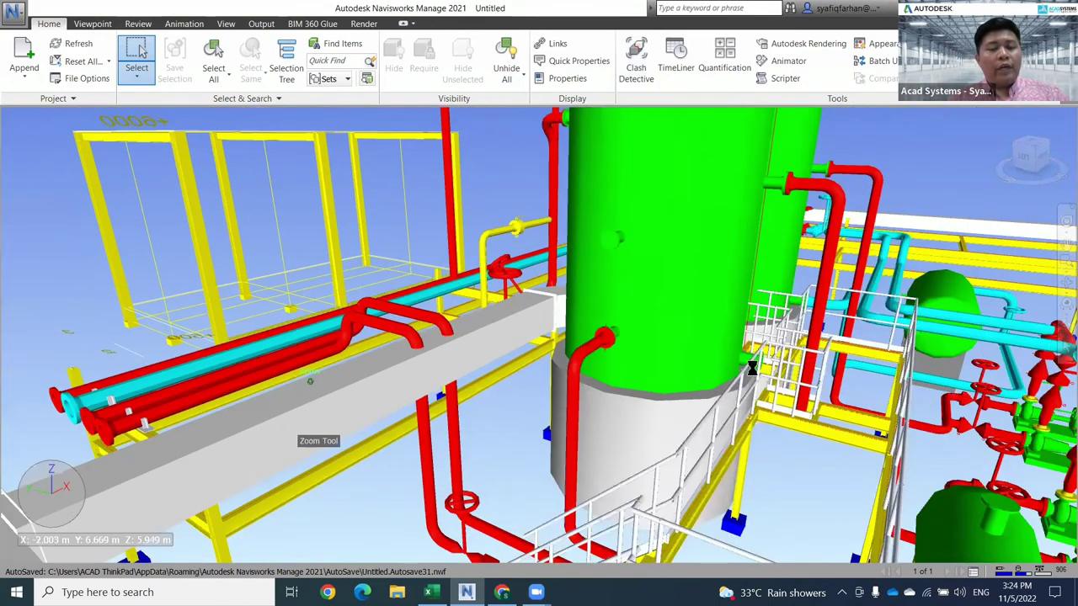
scroll(504, 320, down, 2)
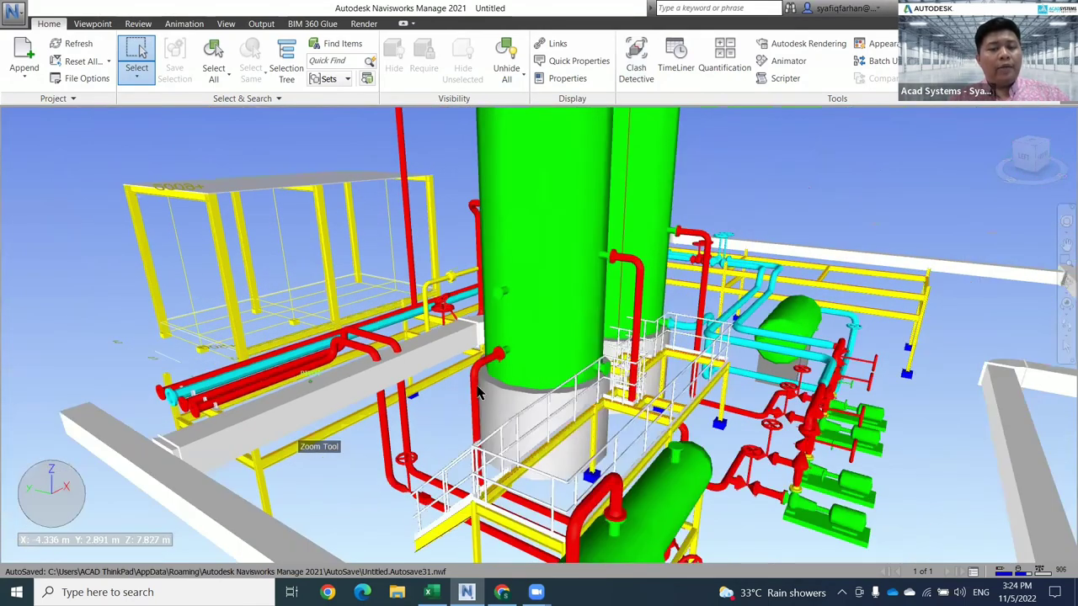
scroll(477, 394, down, 2)
middle_drag(478, 394, 226, 185)
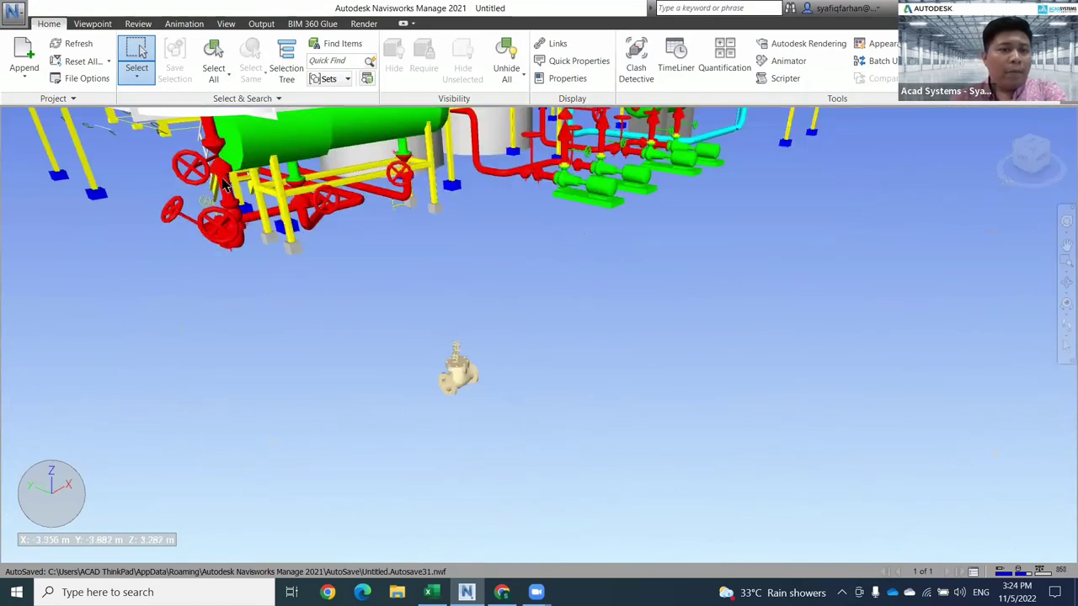
click(286, 71)
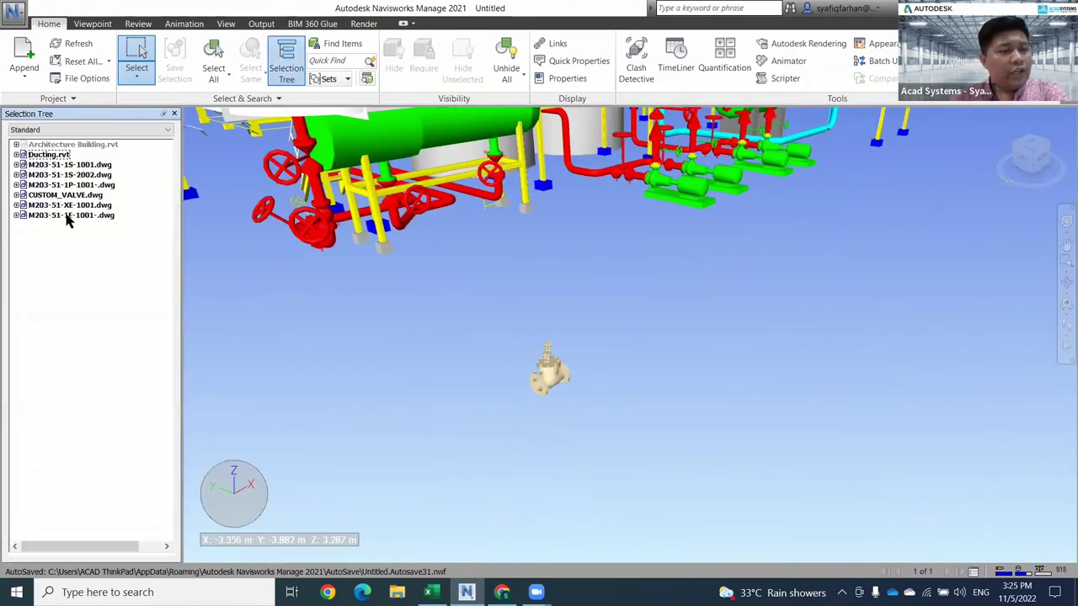
click(73, 205)
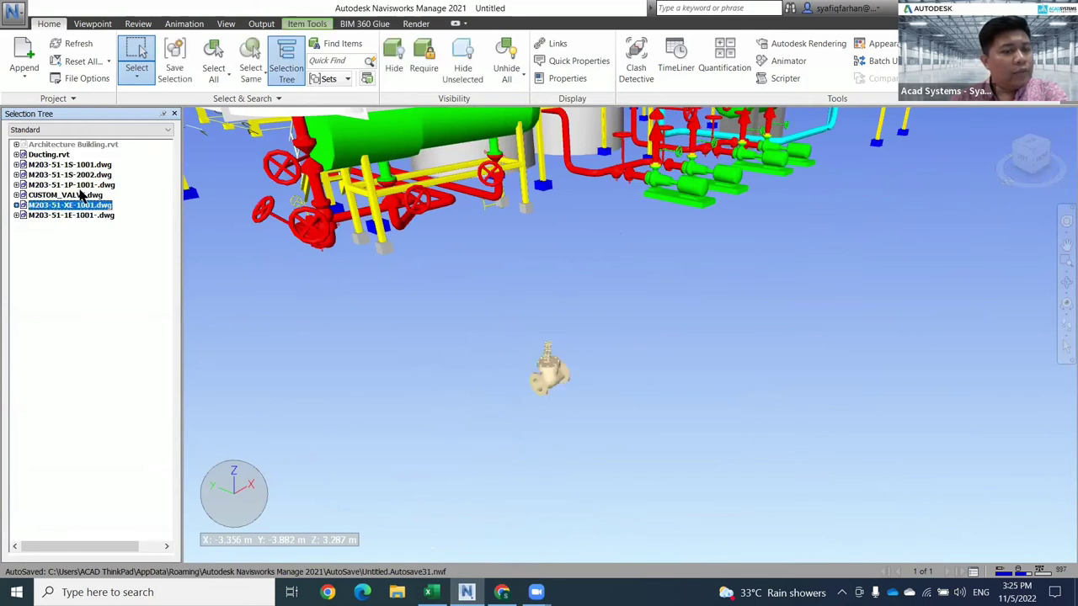
click(82, 195)
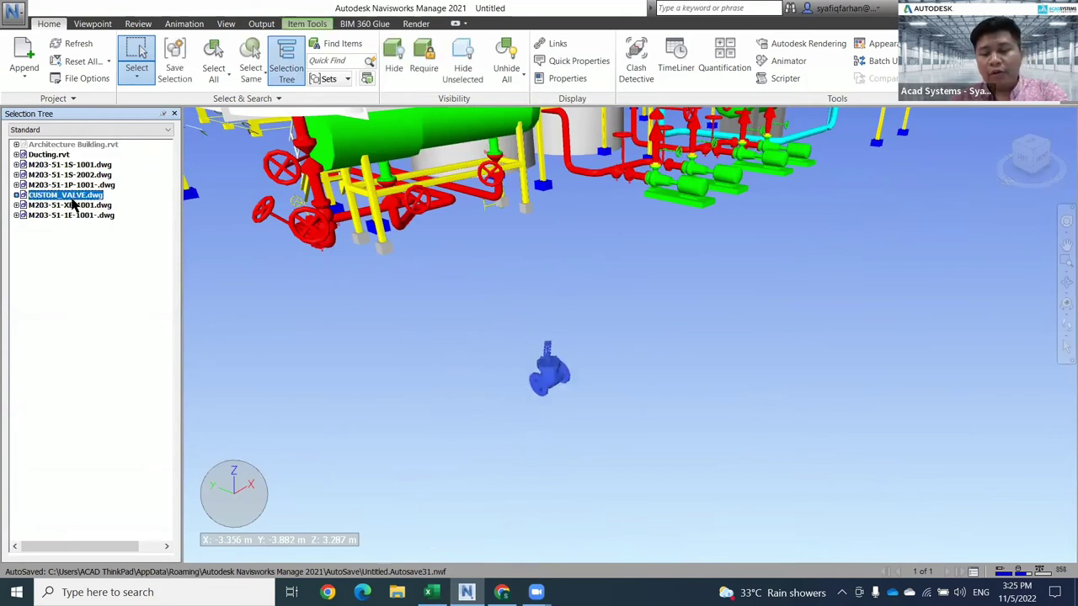
key(Delete)
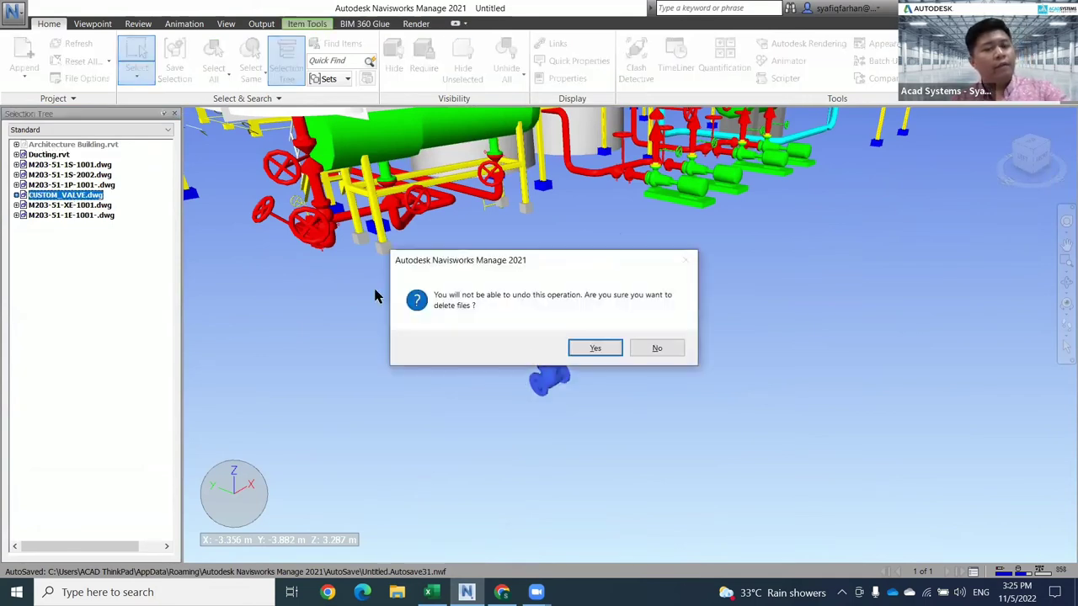
click(595, 350)
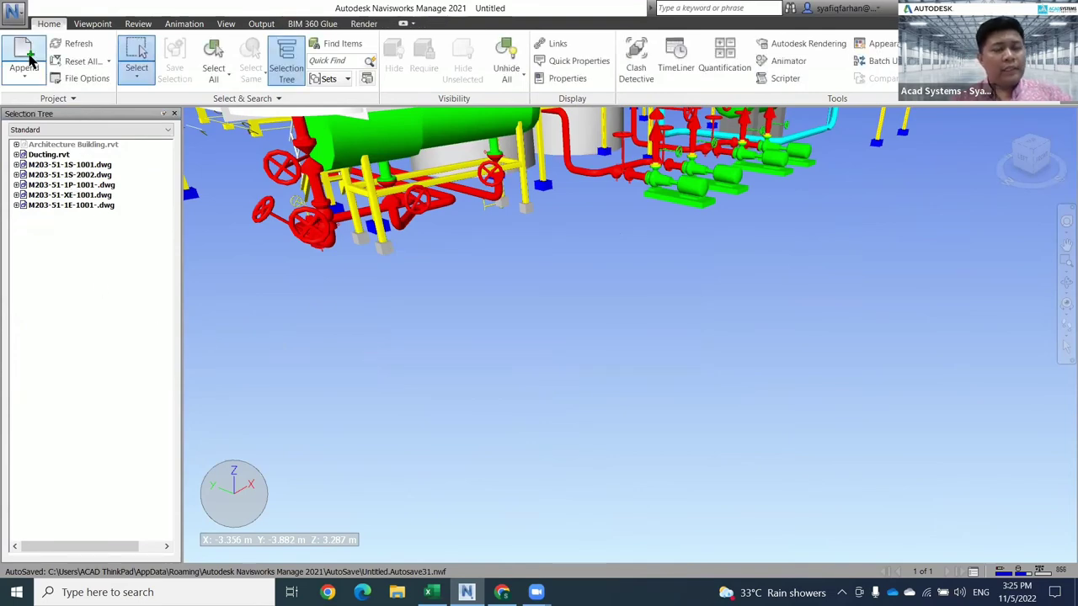
Start appending a file and browse out of the plant model folders to the PDMC Dataset folder.
click(28, 56)
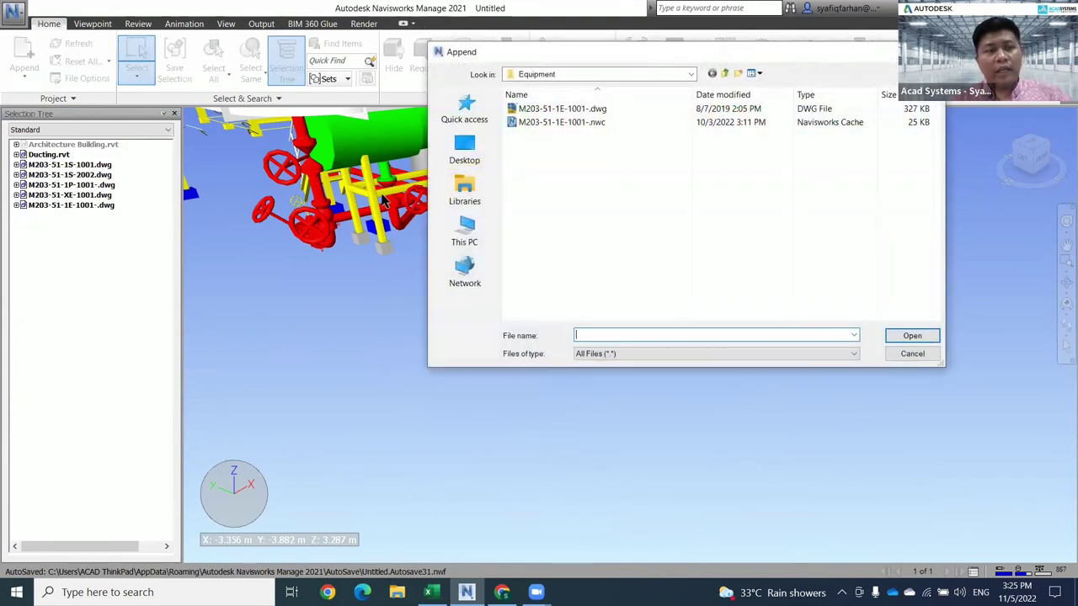
click(711, 76)
double_click(556, 162)
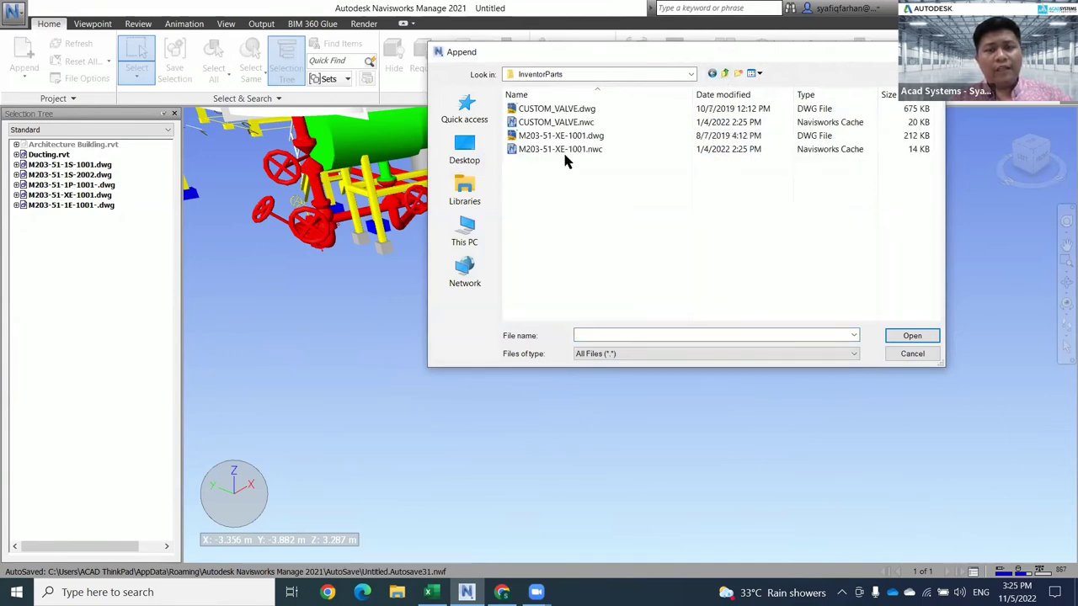
click(724, 76)
scroll(648, 177, down, 1)
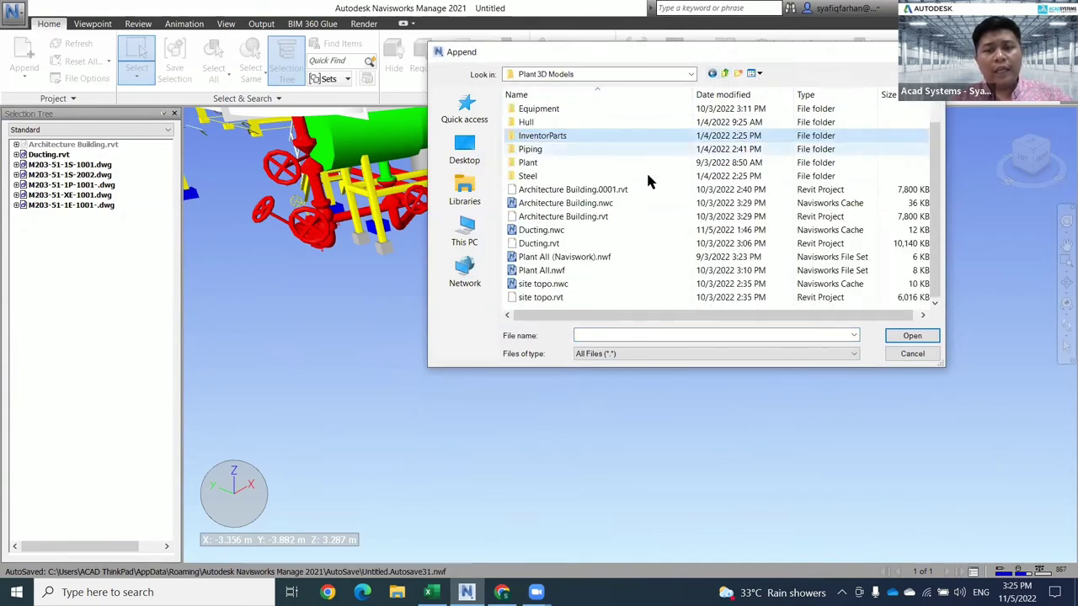
click(725, 76)
click(725, 76)
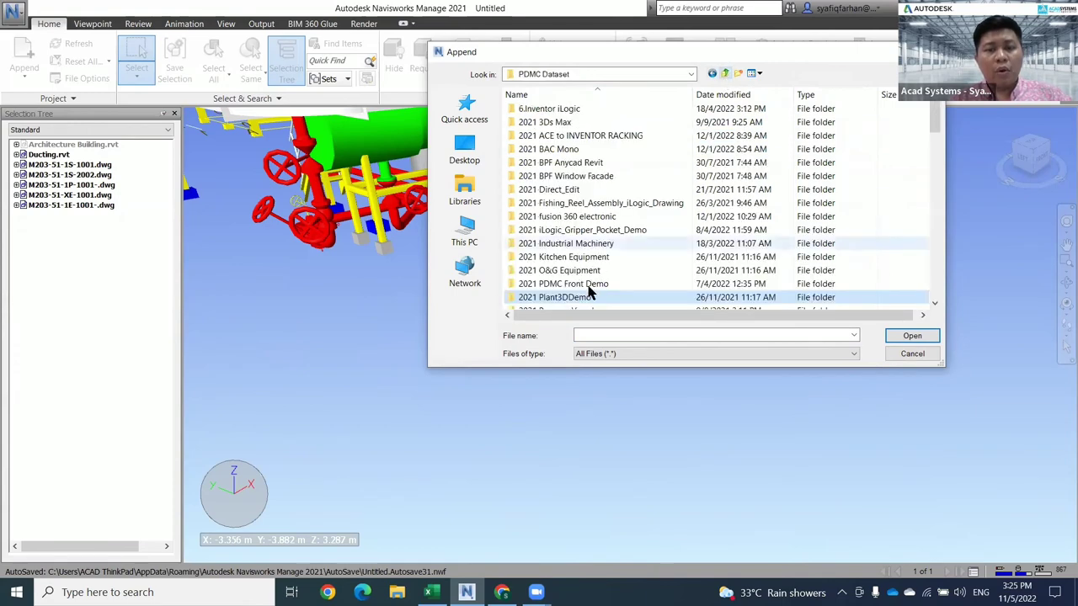
Append 00 iLogic Pressure Vessel.iam from the iLogic Pressure Vessel folder in the 2021 Pressure Vessel Workspace.
scroll(592, 290, down, 2)
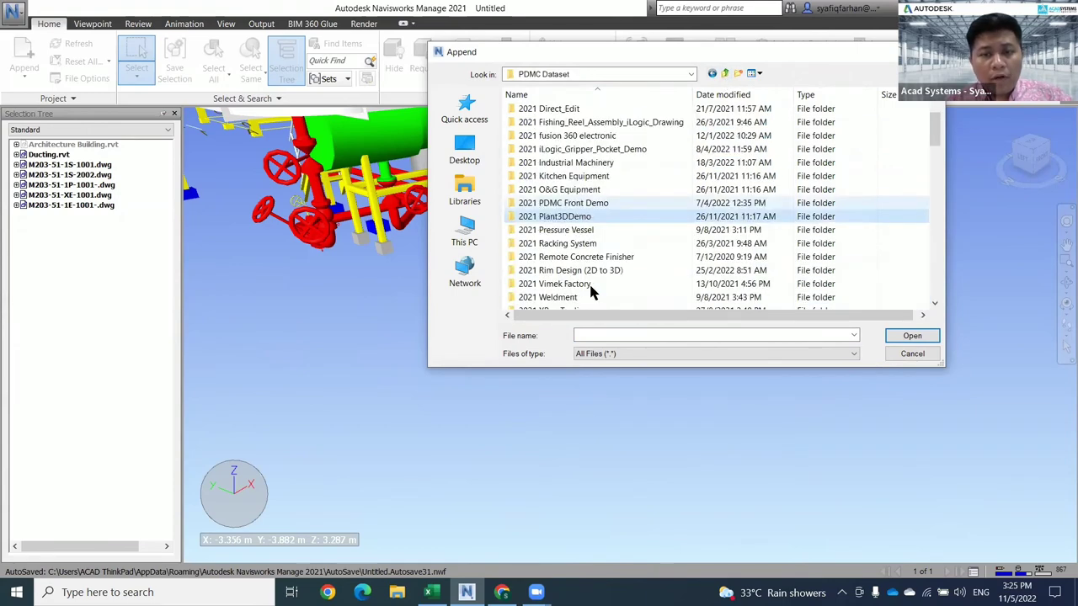
double_click(581, 230)
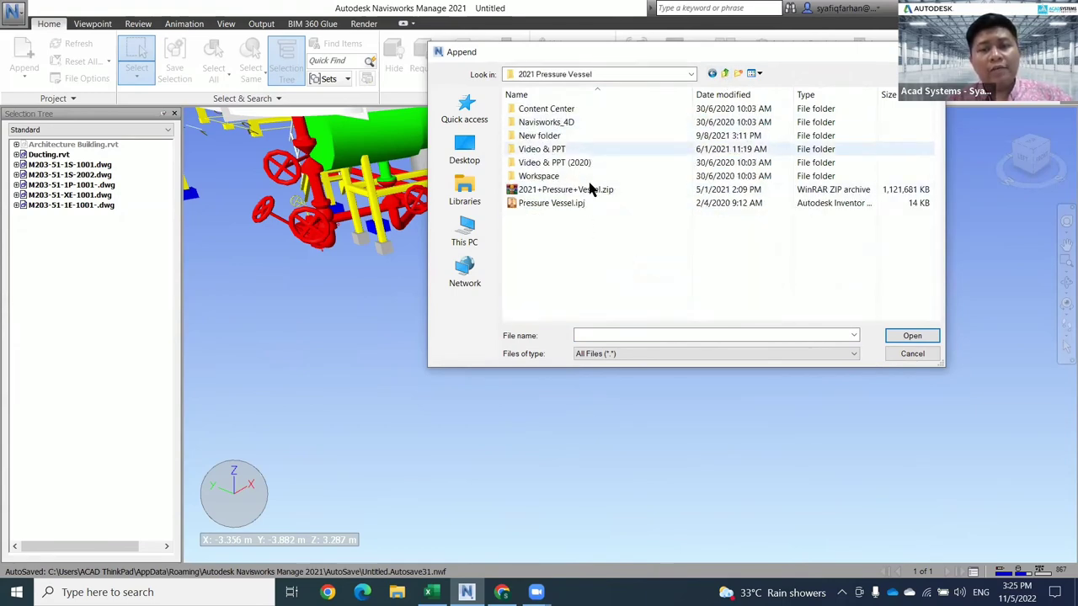
double_click(556, 177)
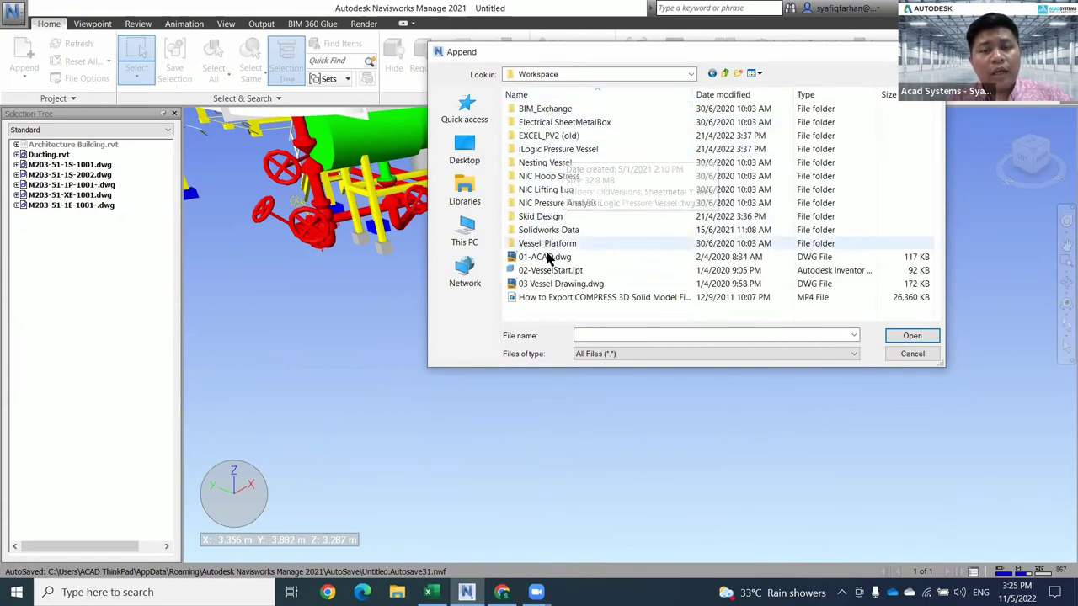
double_click(548, 149)
click(547, 152)
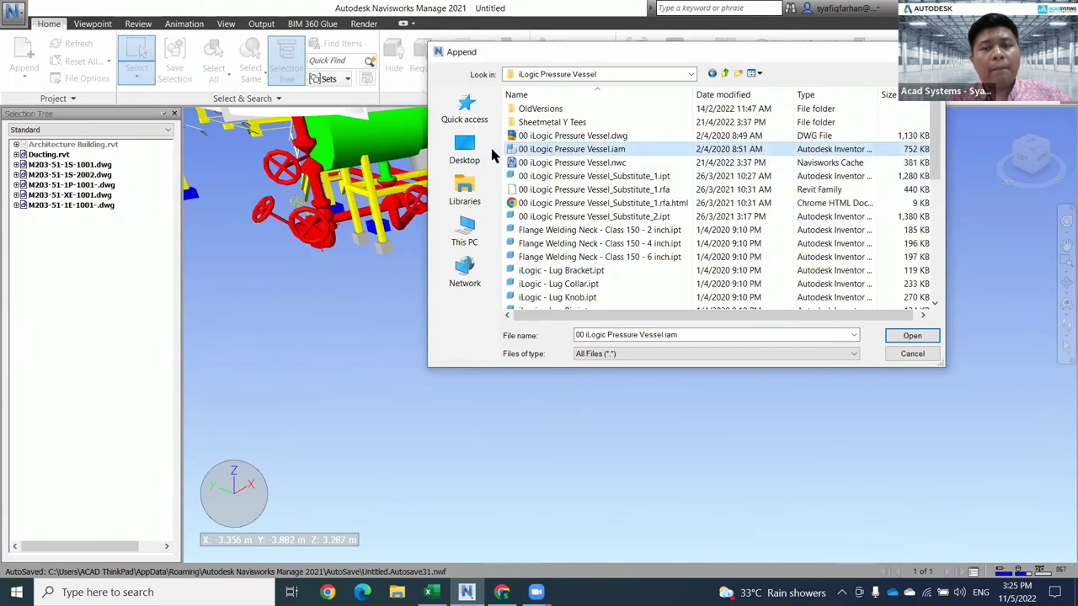
click(912, 337)
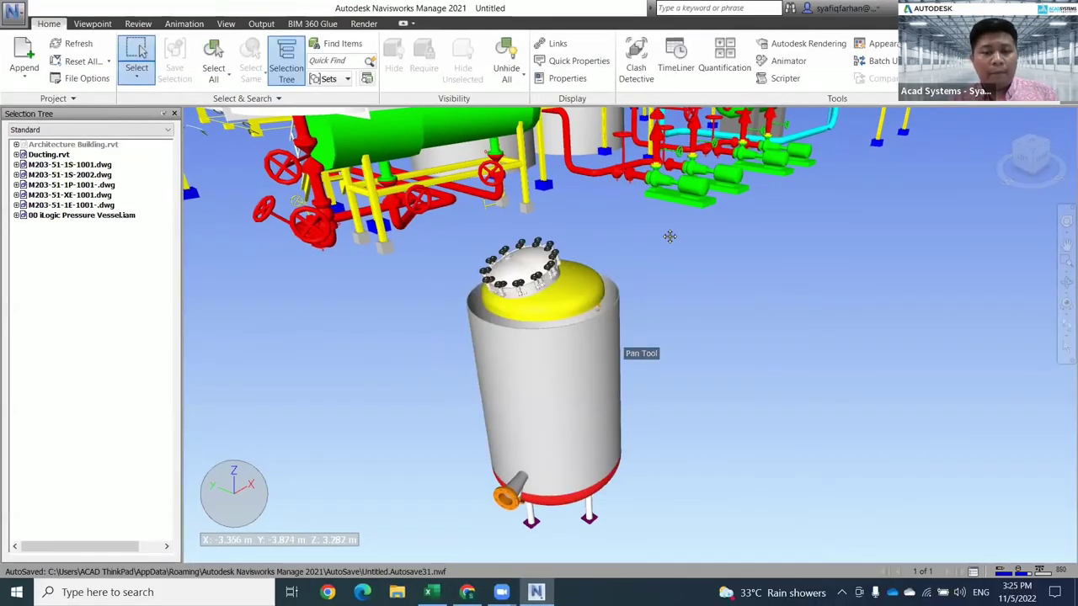
Select the appended pressure vessel and examine where it stands relative to the plant equipment.
middle_drag(669, 237, 662, 312)
scroll(702, 344, down, 3)
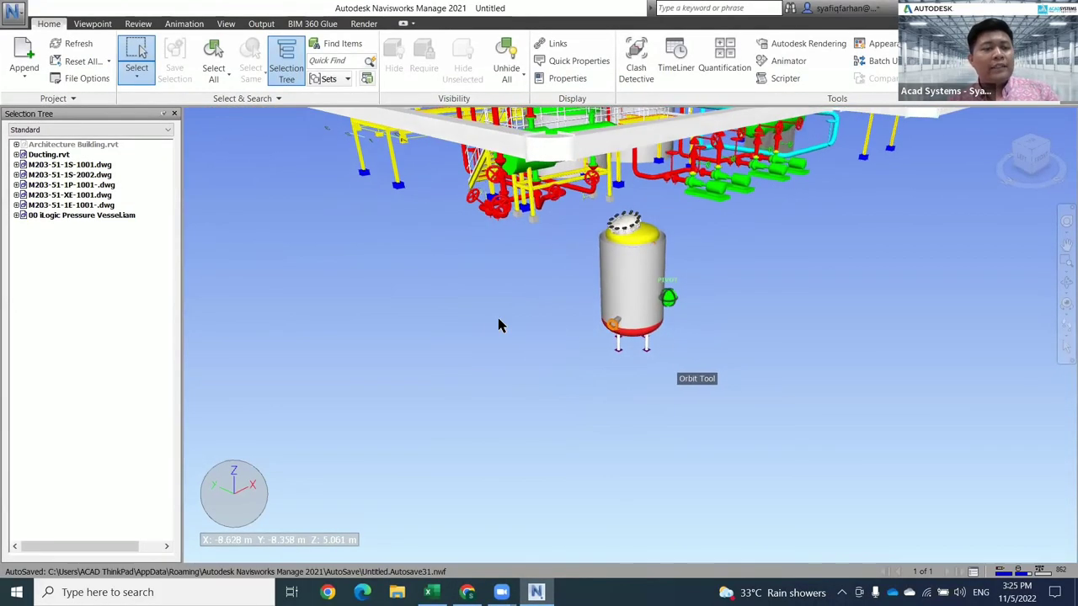
click(113, 215)
mouse_move(767, 367)
shift+middle_down()
mouse_move(655, 369)
mouse_move(671, 375)
shift+middle_up()
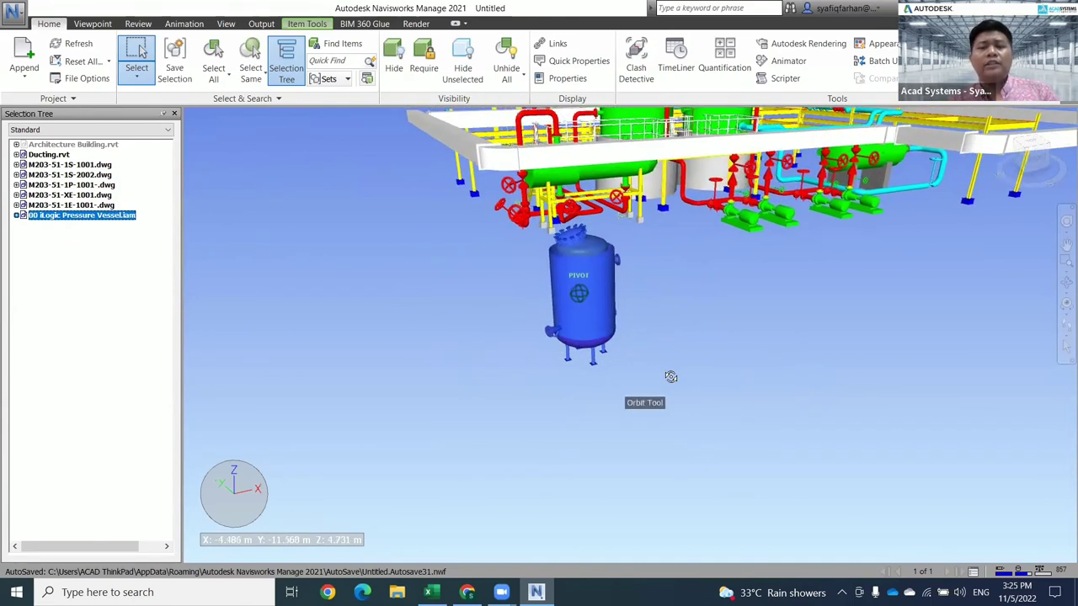
shift+middle_drag(646, 290, 646, 291)
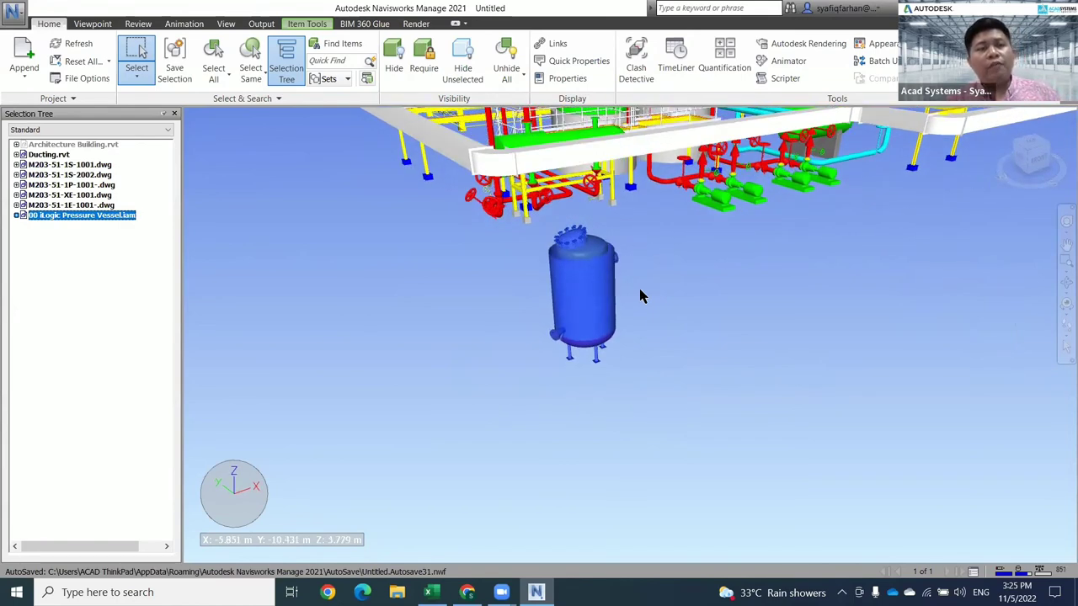
shift+middle_drag(640, 297, 612, 287)
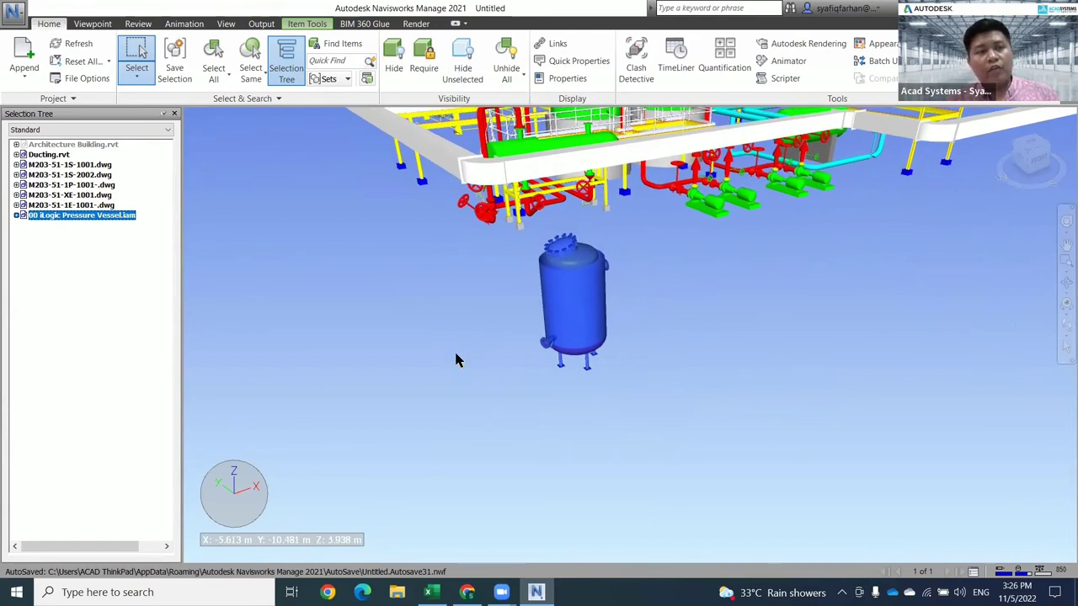
right_click(526, 296)
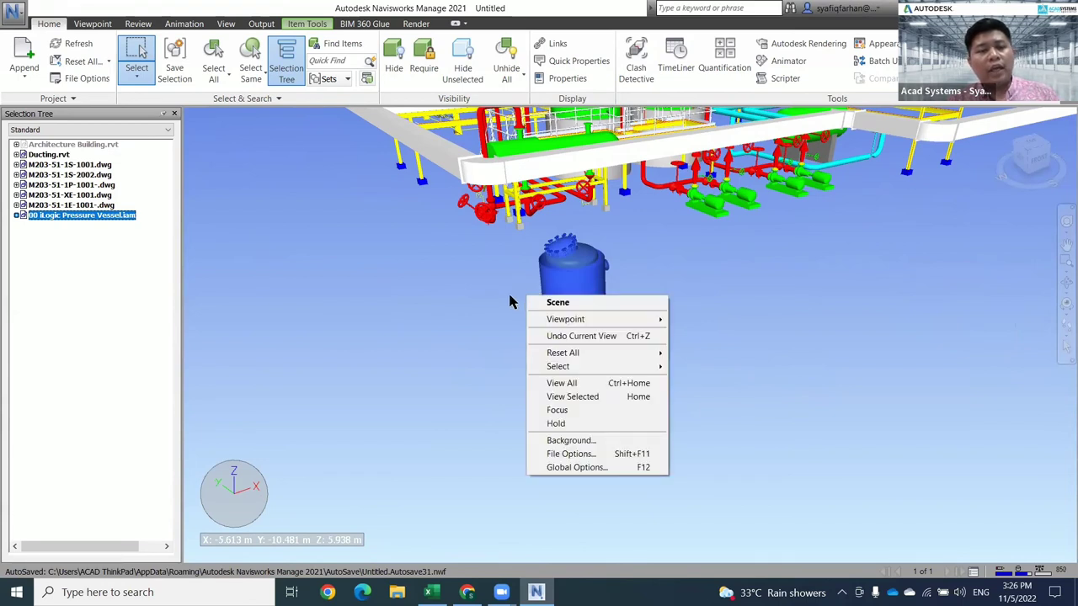
click(508, 301)
click(84, 217)
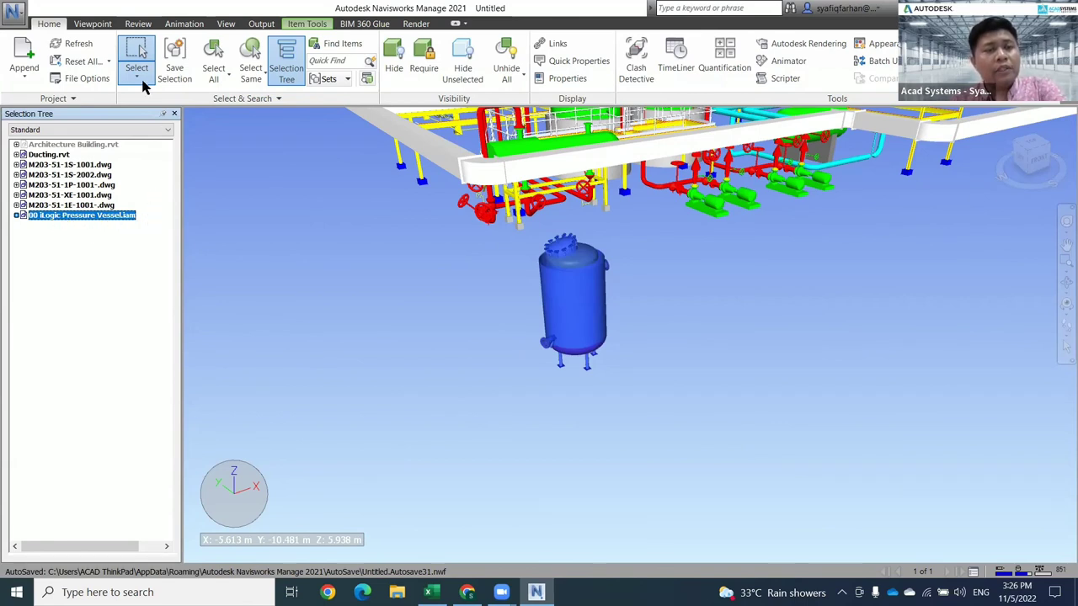
click(138, 23)
click(94, 25)
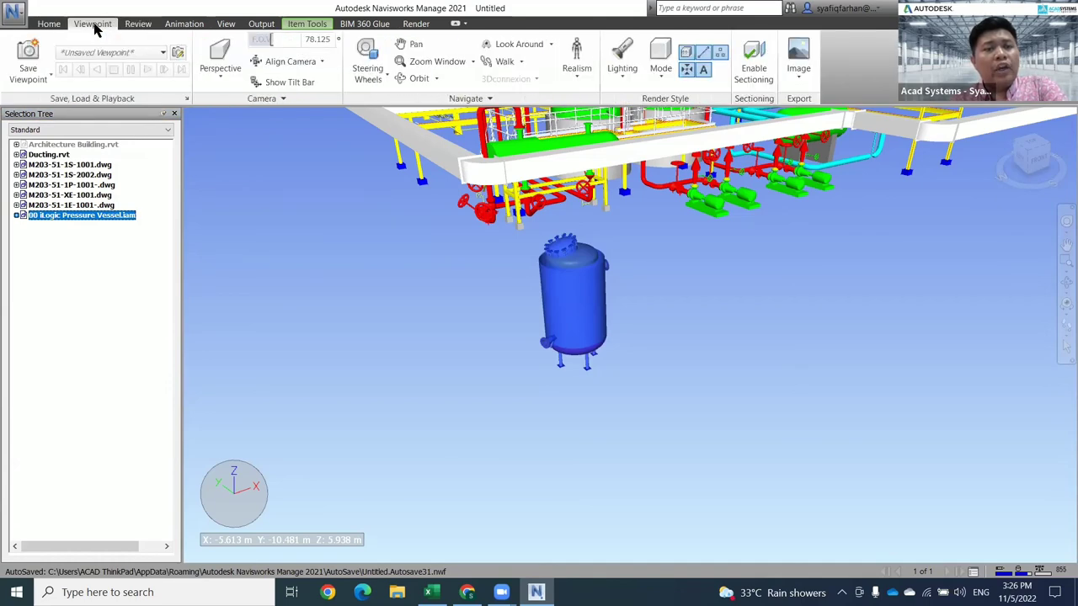
click(138, 24)
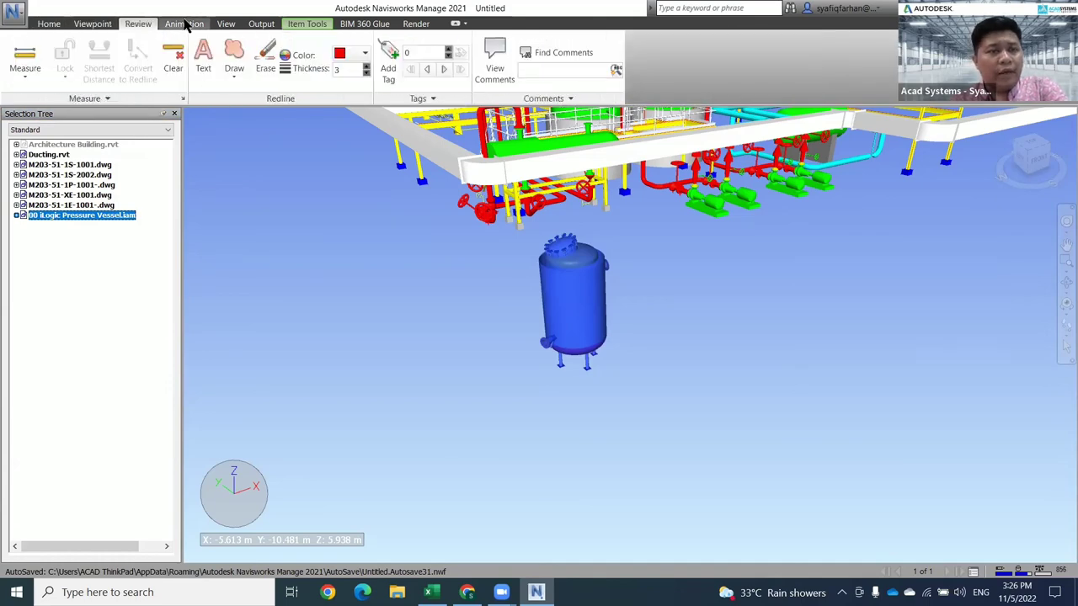
click(187, 24)
click(145, 25)
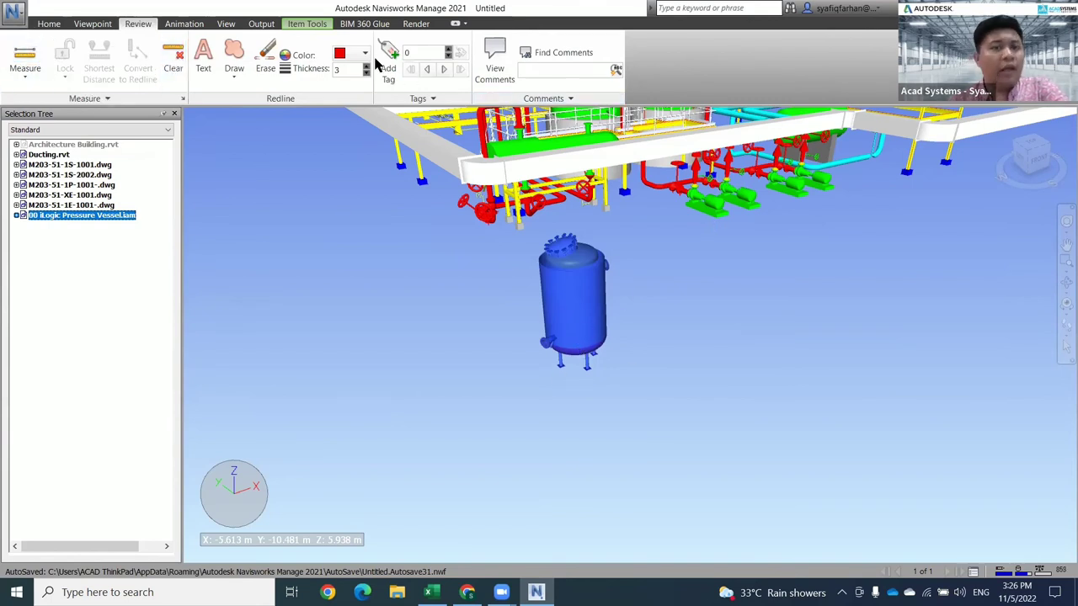
click(306, 23)
Measure the distance between the bottom of the pressure vessel and the nearest green pump's base.
click(139, 23)
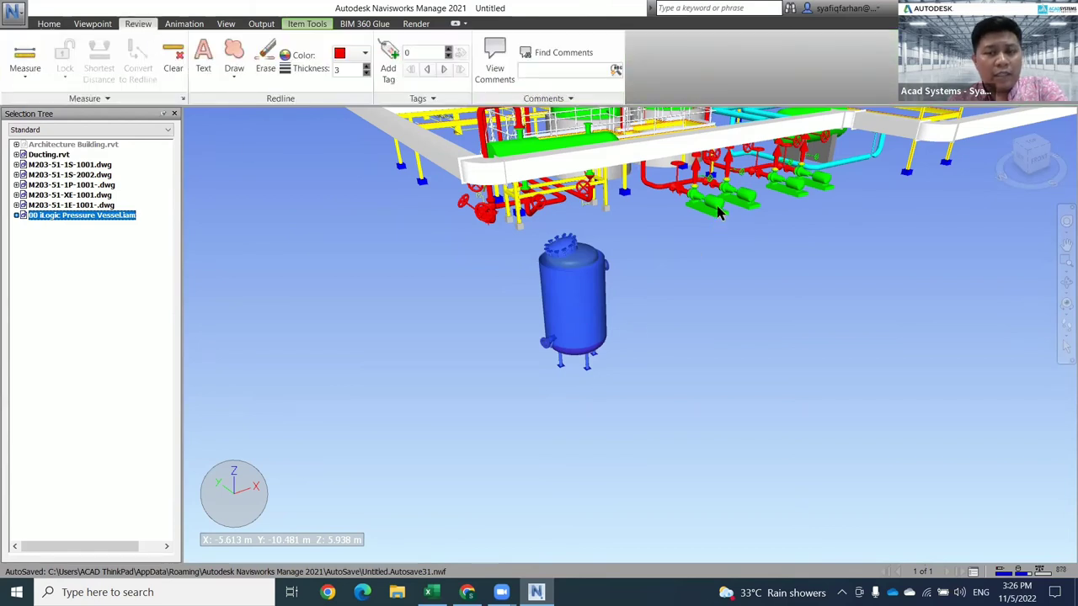
click(27, 60)
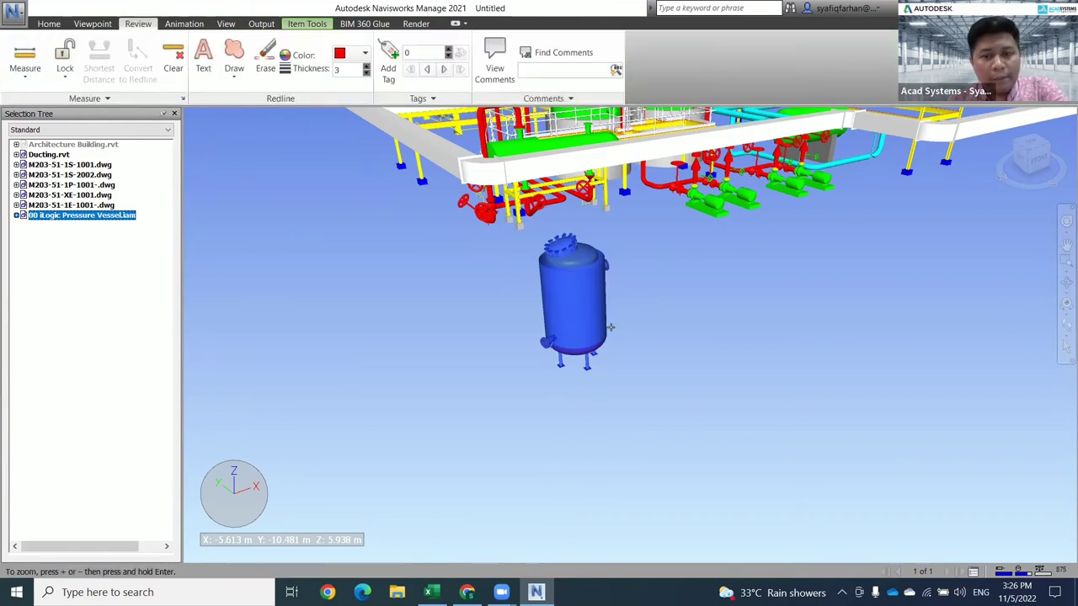
click(717, 218)
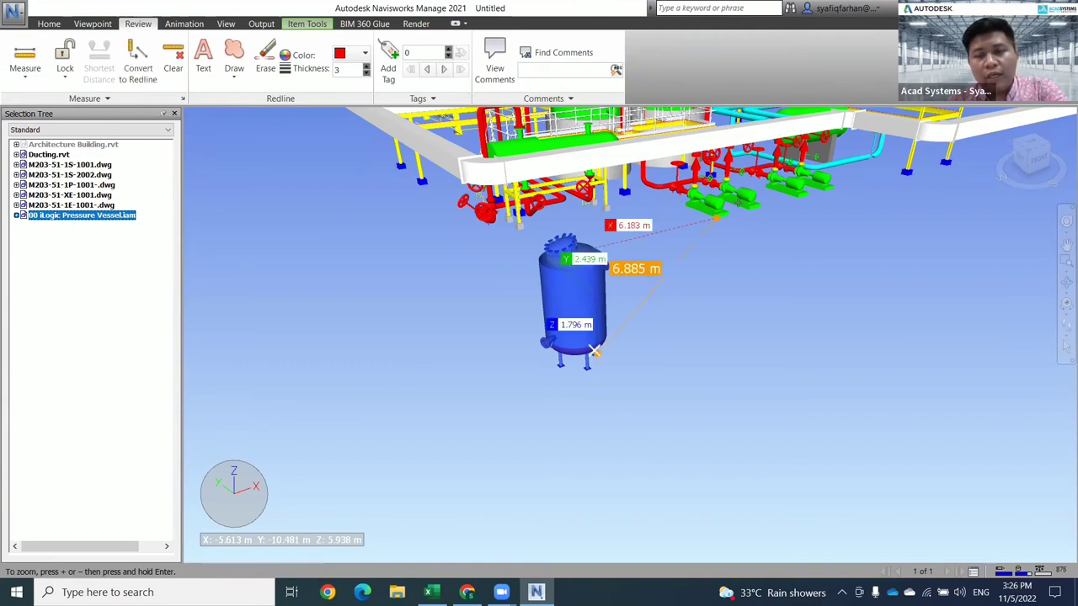
Reselect the 00 iLogic Pressure Vessel.iam model and move it freehand along the X axis towards the green pumps.
click(78, 266)
click(95, 216)
click(412, 350)
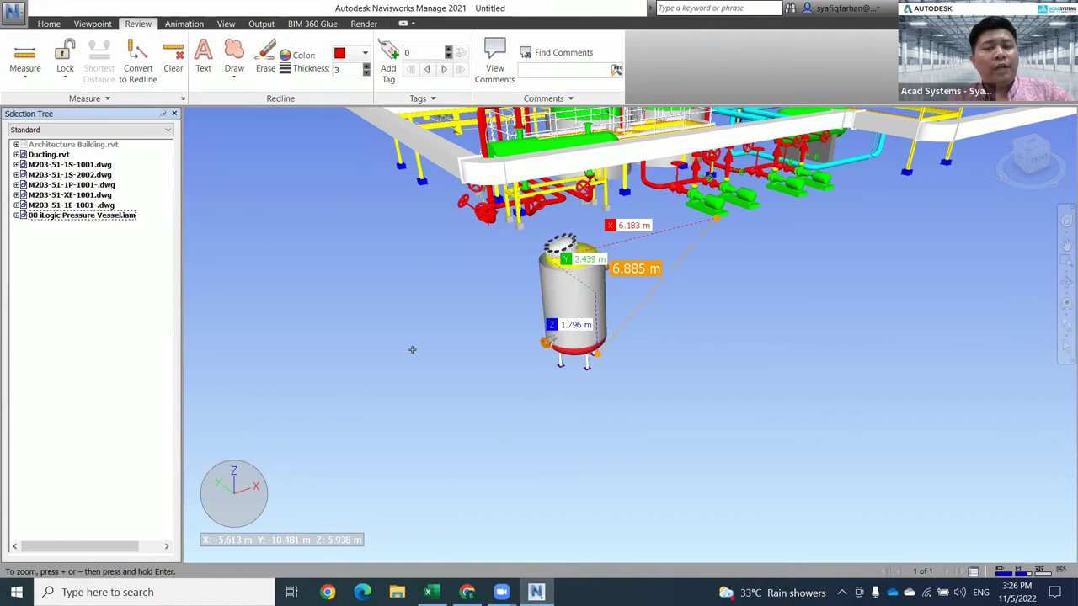
click(89, 217)
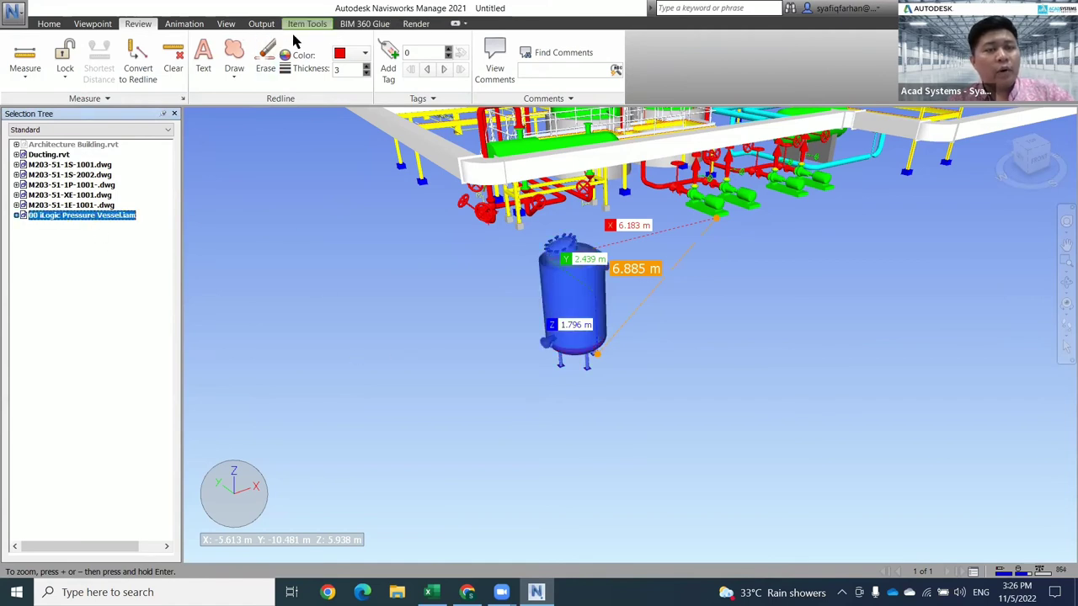
click(308, 27)
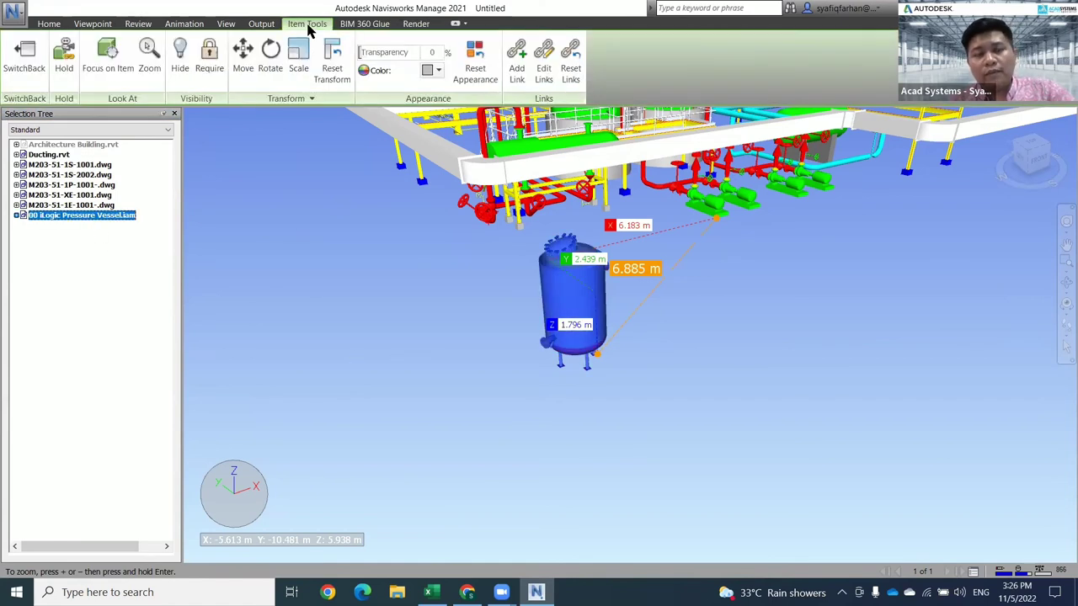
click(242, 57)
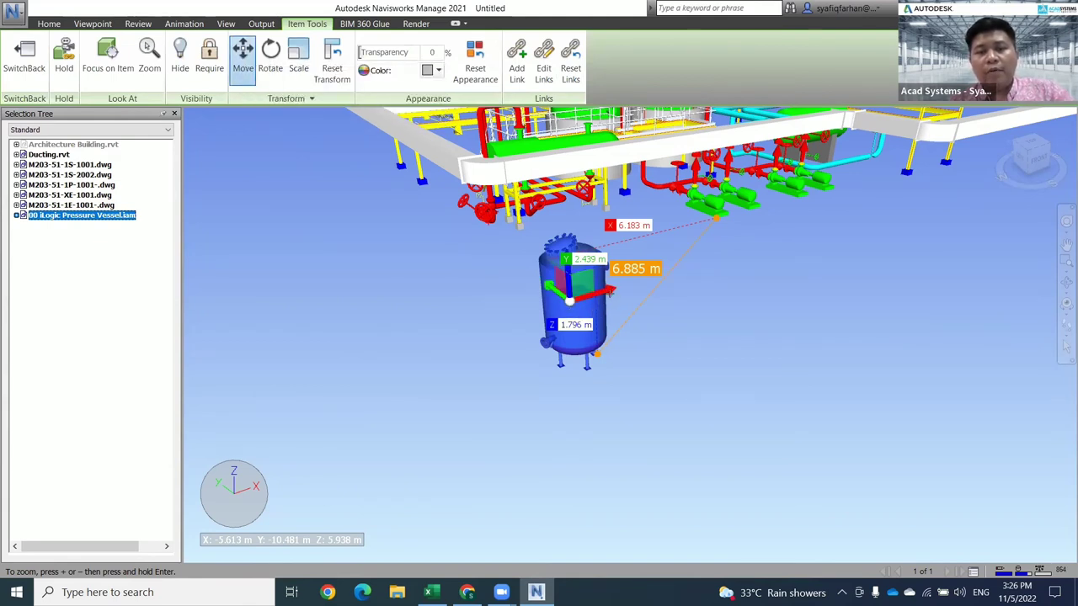
drag(611, 289, 722, 263)
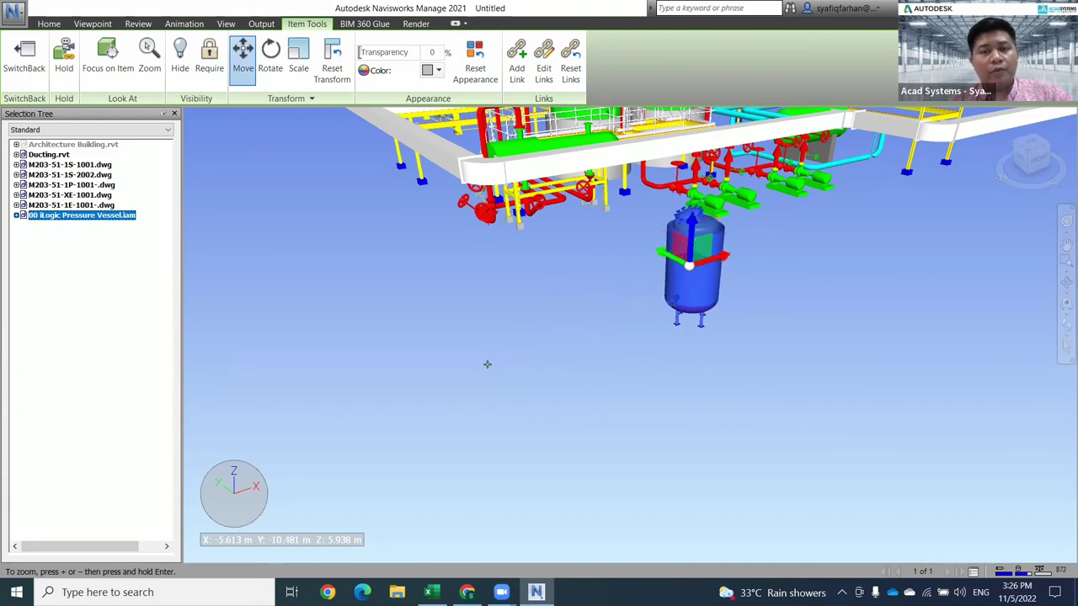
Examine the moved pressure vessel's position beside the pumps and ducting from several angles, and clear its selection.
shift+middle_drag(487, 364, 620, 221)
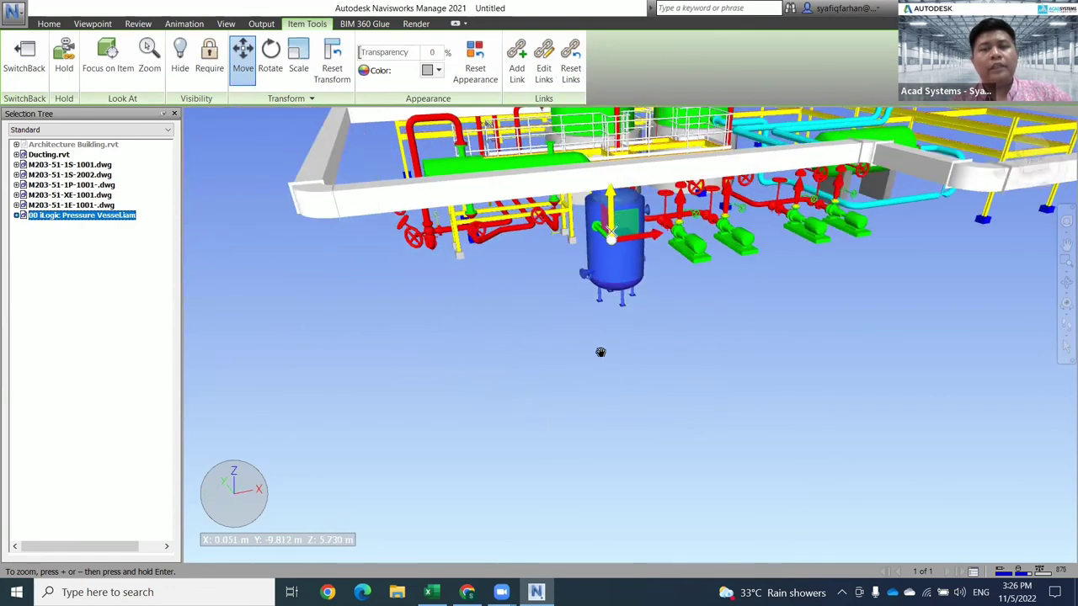
drag(775, 365, 722, 369)
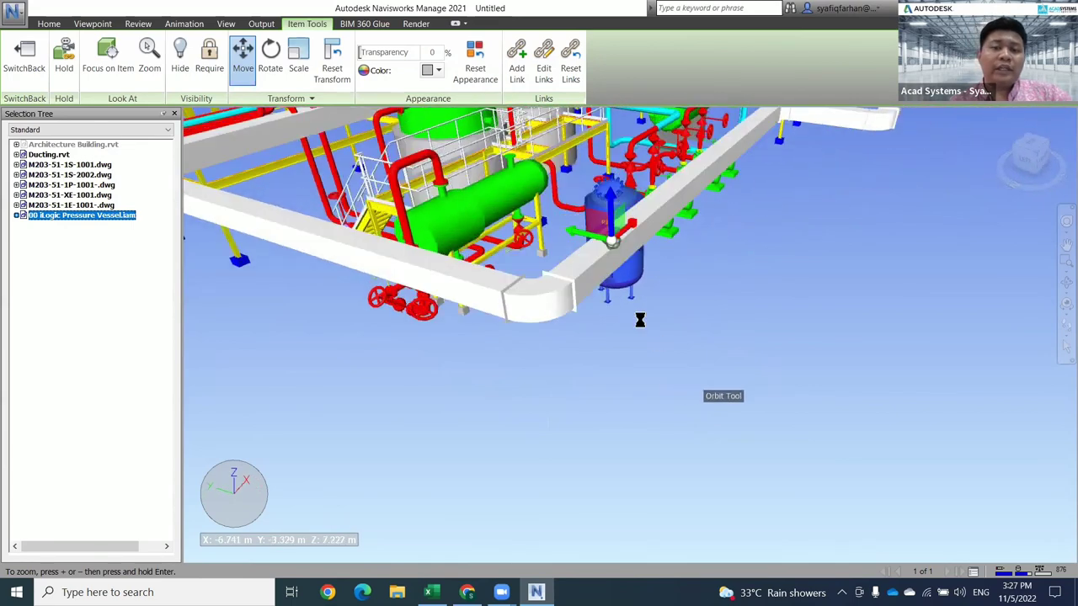
drag(640, 320, 593, 292)
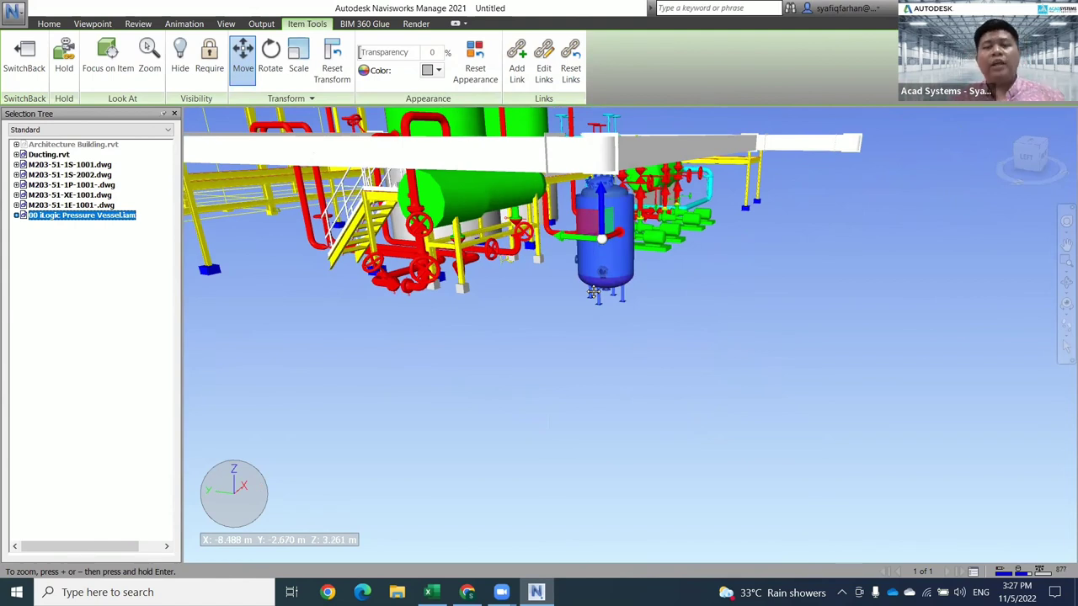
click(103, 353)
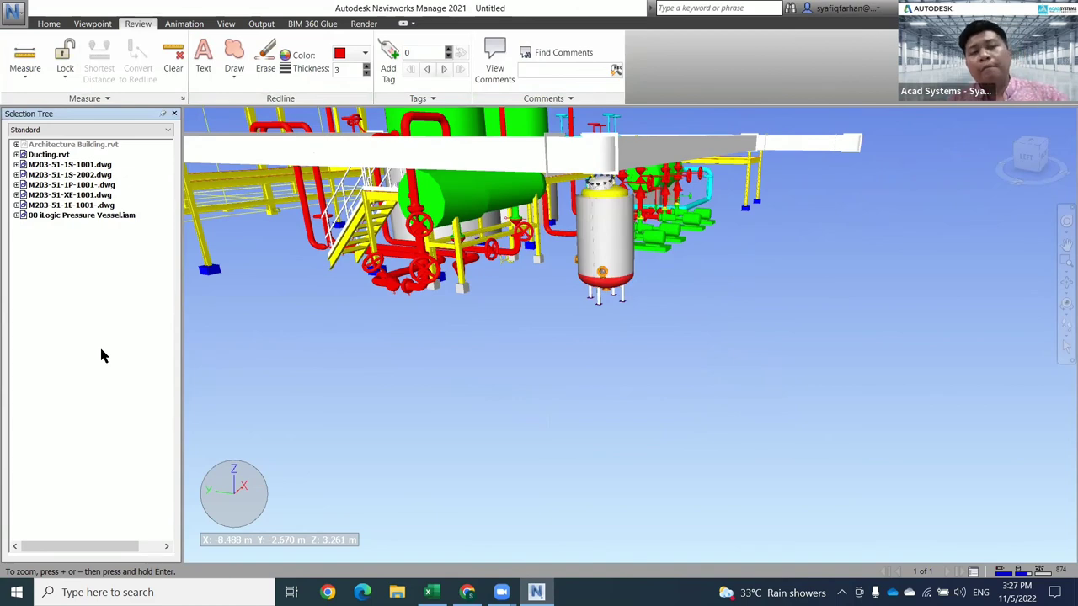
mouse_move(570, 353)
middle_down()
mouse_move(712, 365)
mouse_move(387, 378)
mouse_move(617, 378)
mouse_move(558, 404)
mouse_move(479, 397)
mouse_move(493, 363)
mouse_move(456, 413)
mouse_move(289, 403)
mouse_move(543, 412)
middle_up()
shift+middle_drag(456, 413, 542, 411)
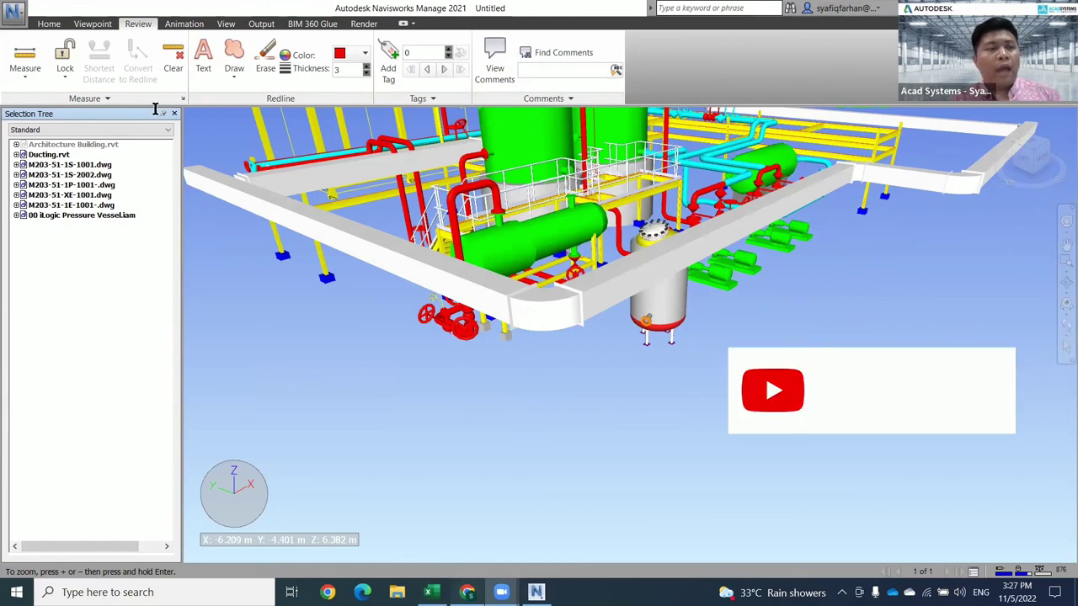
Switch to Chrome and look through the upcoming online lessons and workshops on the acadsystems.com home page.
click(467, 592)
key(ctrl+shift+Tab)
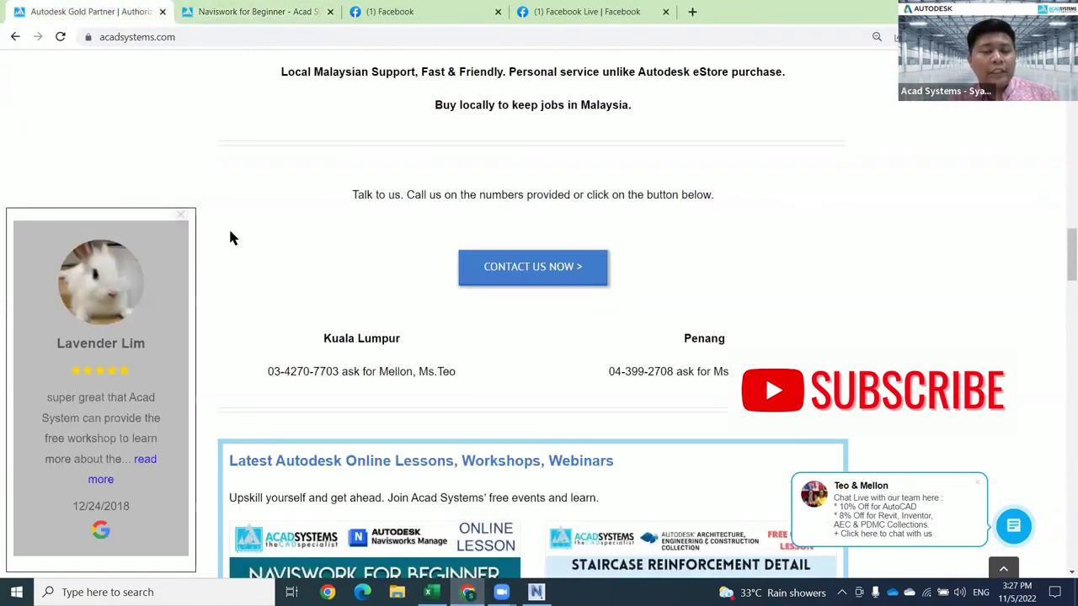
scroll(223, 235, down, 5)
scroll(209, 267, down, 4)
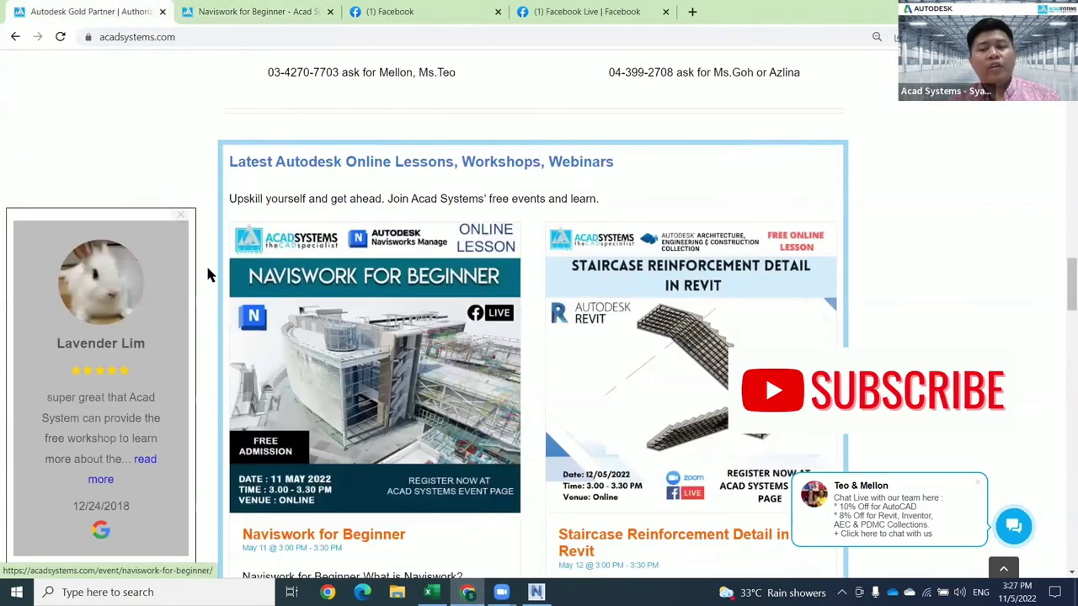
scroll(210, 274, down, 3)
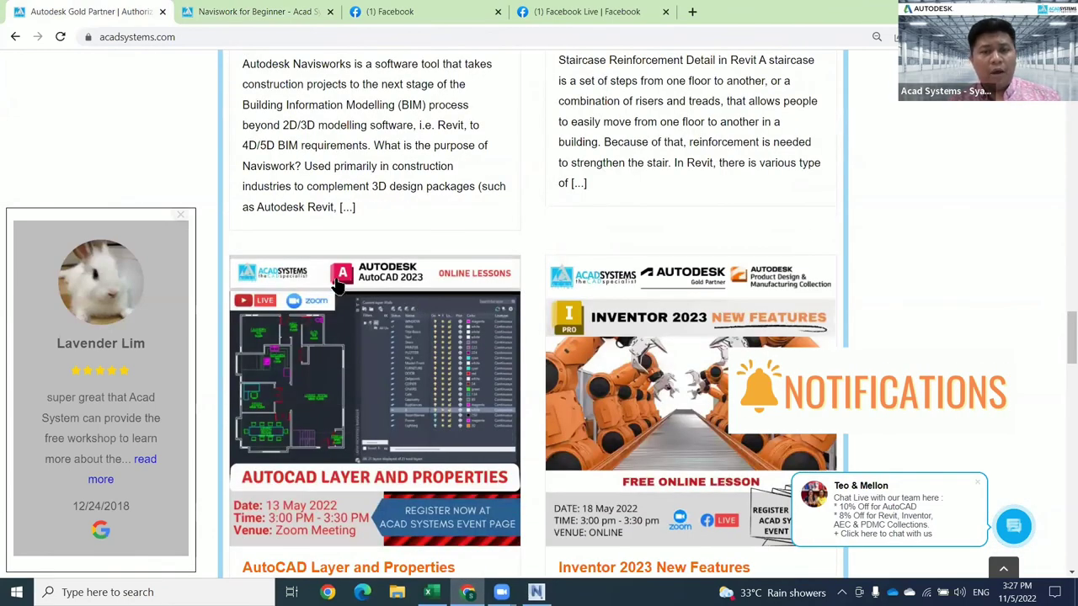
scroll(590, 328, down, 2)
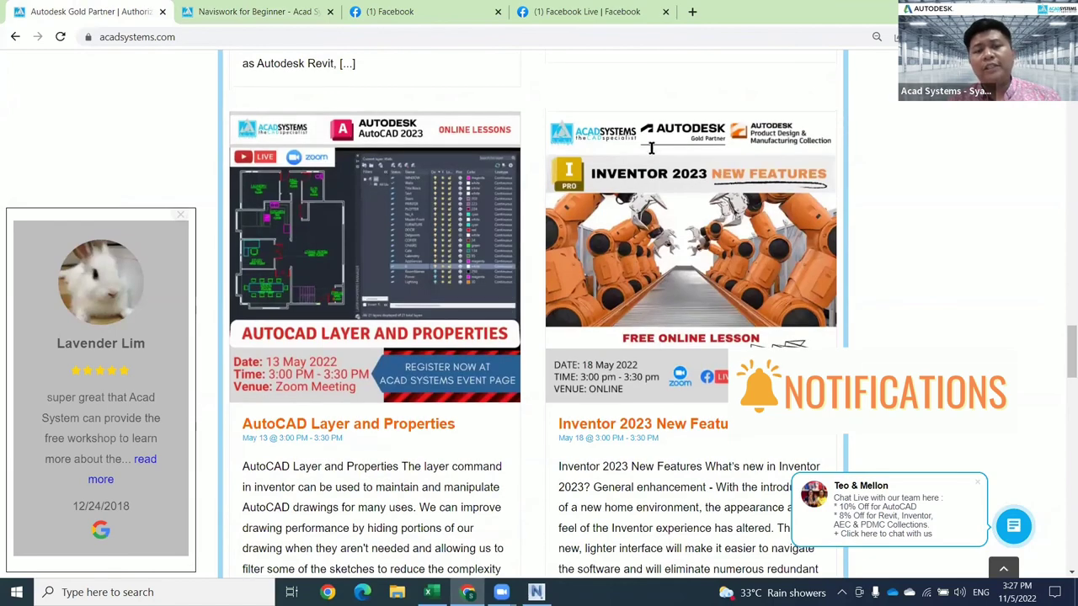
scroll(665, 190, up, 6)
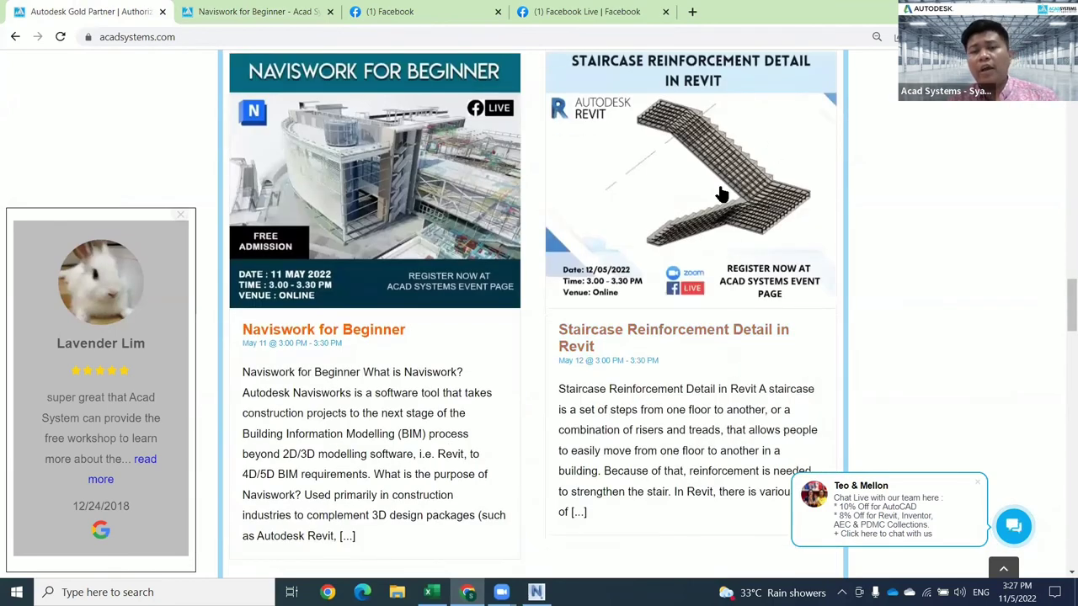
scroll(713, 362, down, 3)
scroll(531, 356, down, 6)
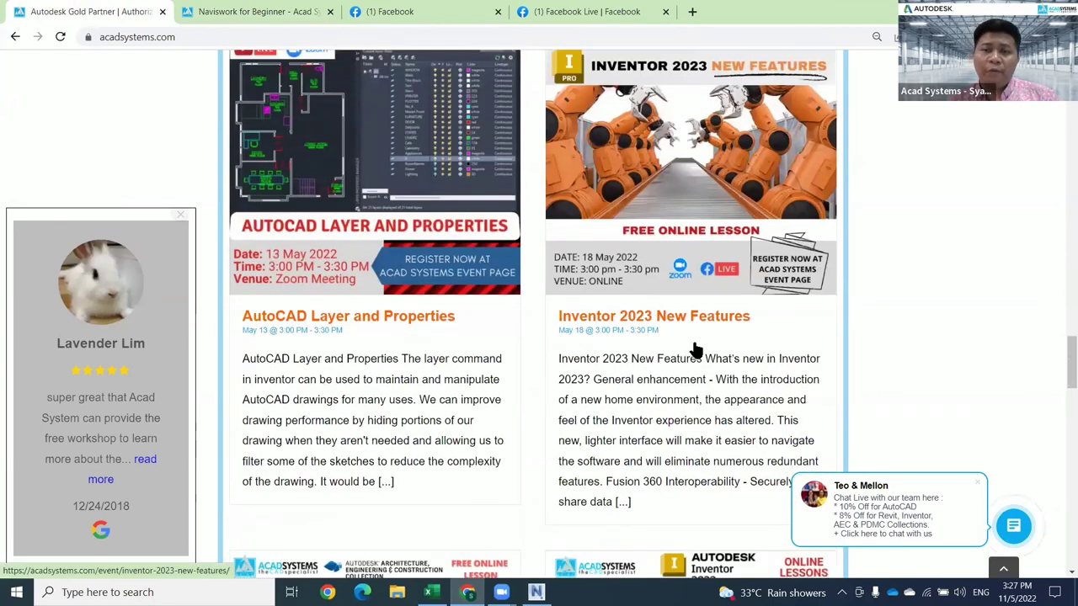
scroll(1017, 340, down, 3)
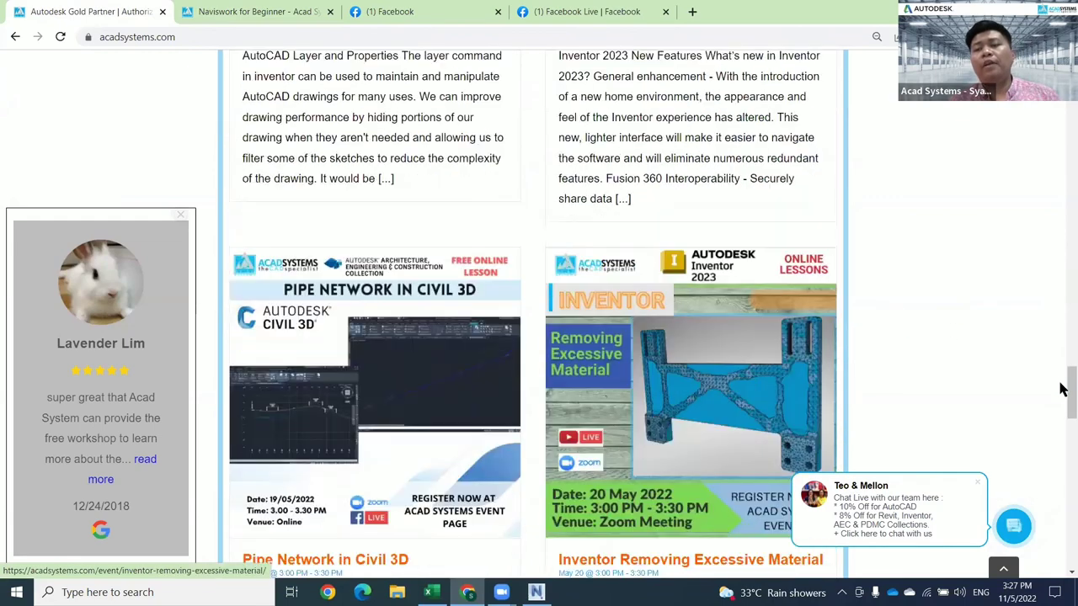
scroll(1034, 230, up, 20)
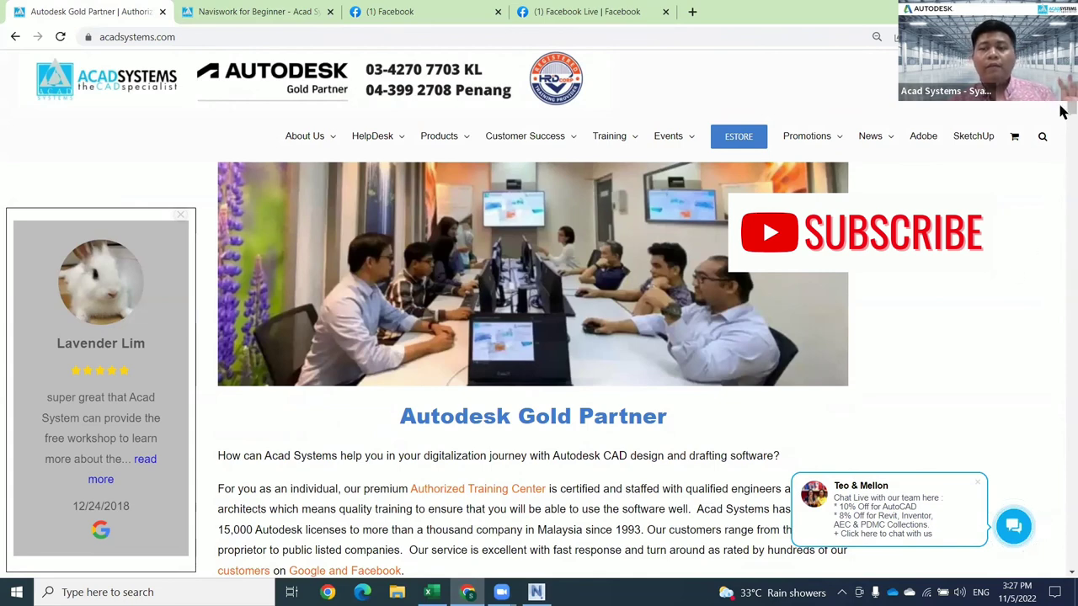
Open the Acad Systems YouTube channel from the website's footer and look through its uploads and AutoCAD playlists.
scroll(1060, 351, down, 20)
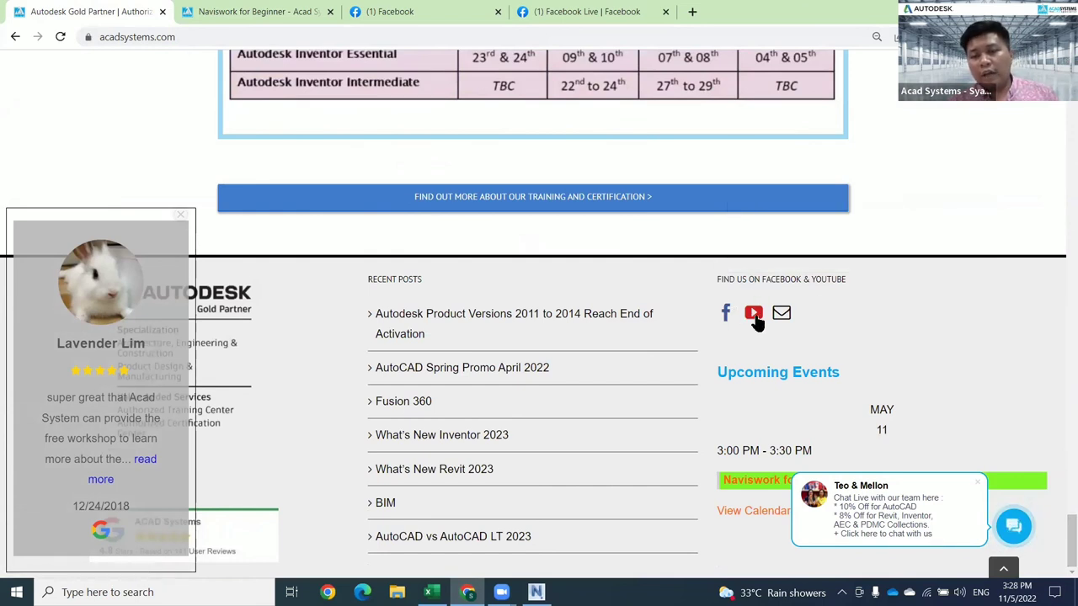
click(755, 315)
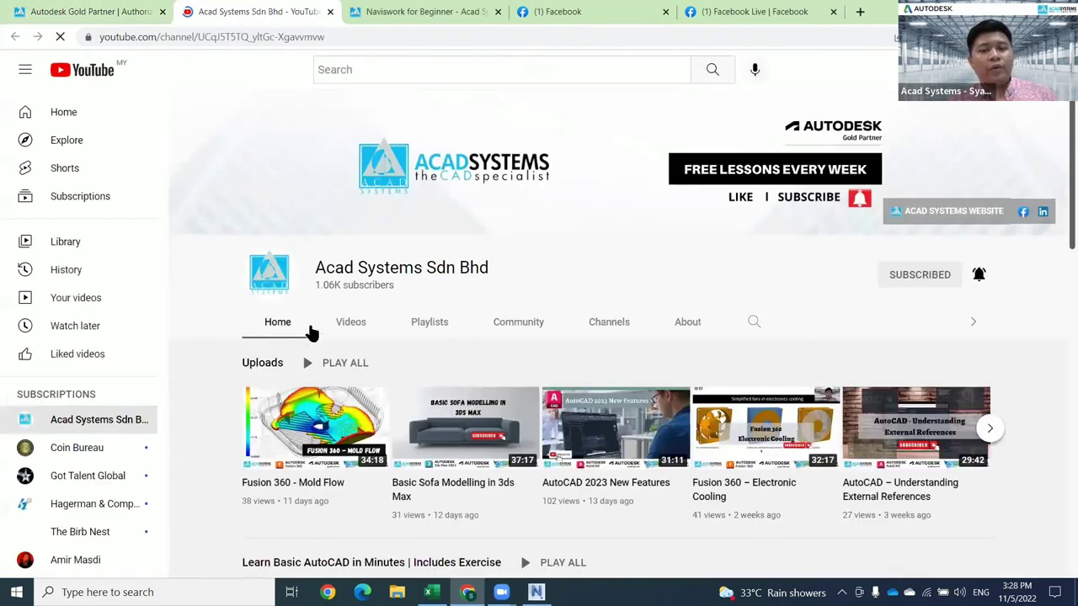
scroll(531, 296, down, 2)
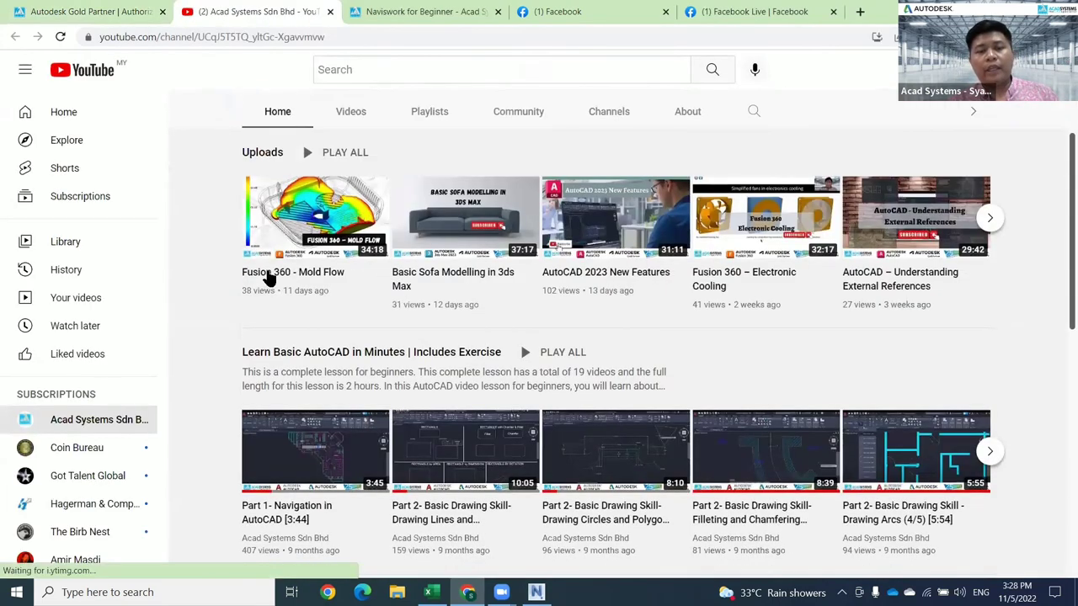
scroll(193, 312, down, 2)
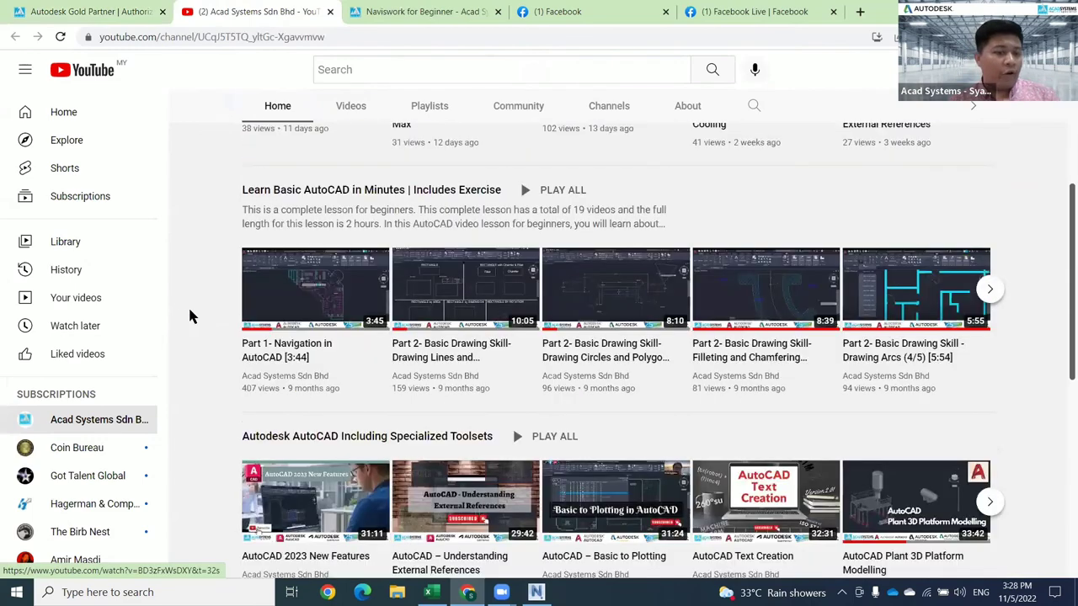
scroll(329, 361, up, 3)
scroll(869, 384, up, 2)
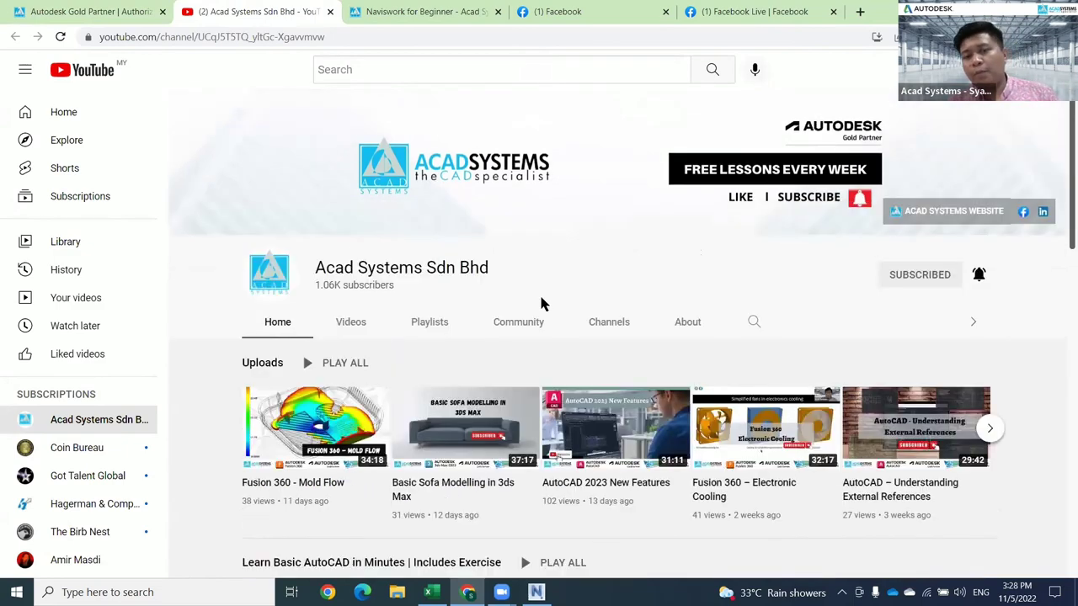
scroll(199, 352, down, 3)
scroll(320, 232, up, 3)
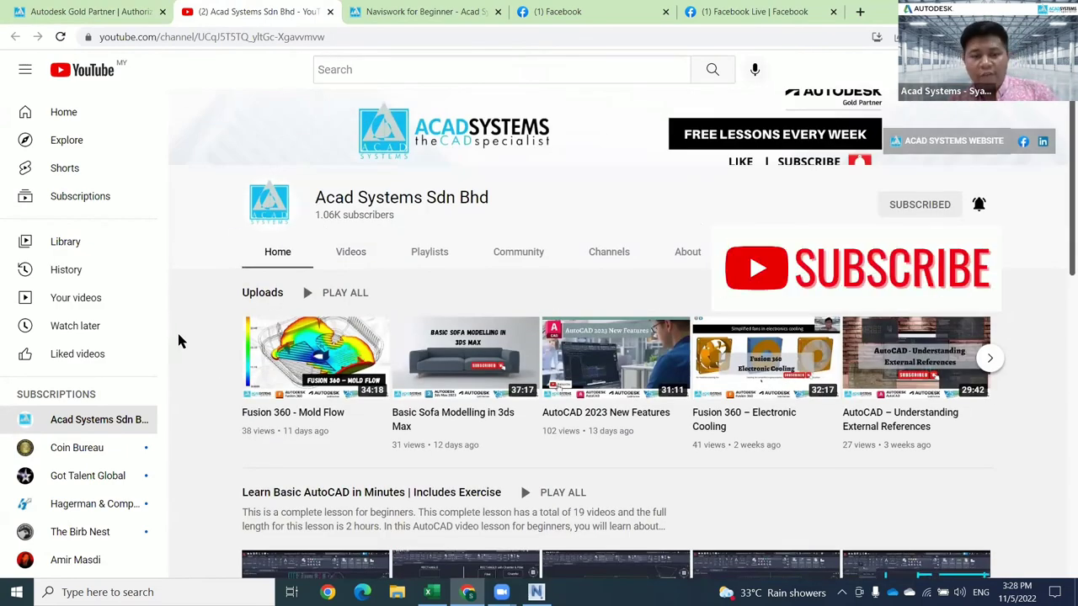
scroll(177, 339, down, 1)
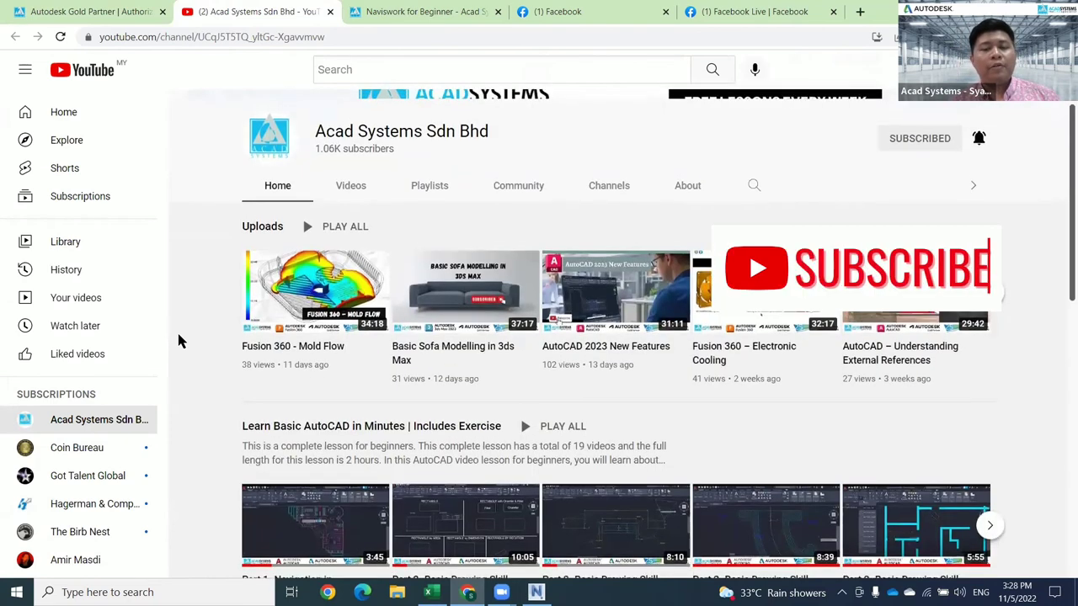
scroll(459, 403, up, 2)
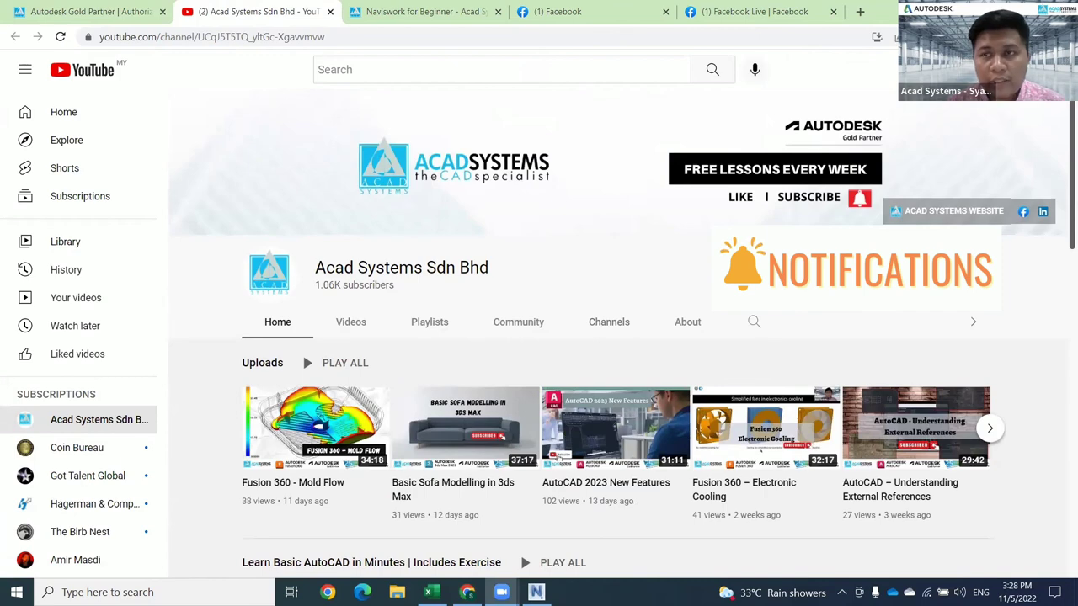
Switch back to Navisworks Manage and view the pressure vessel and plant equipment from a higher angle.
key(alt+Tab)
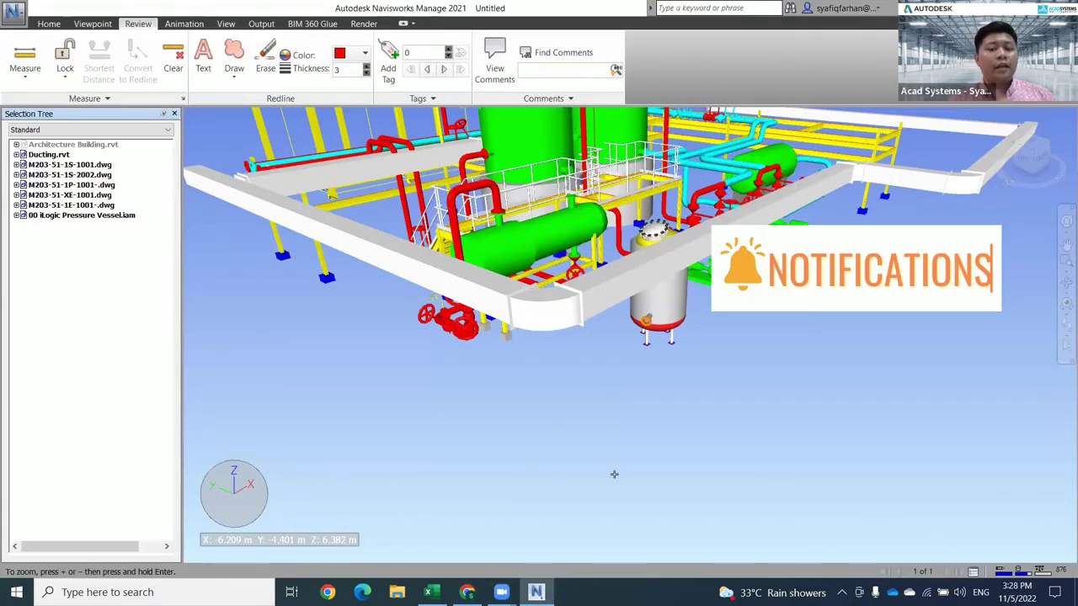
drag(613, 421, 613, 427)
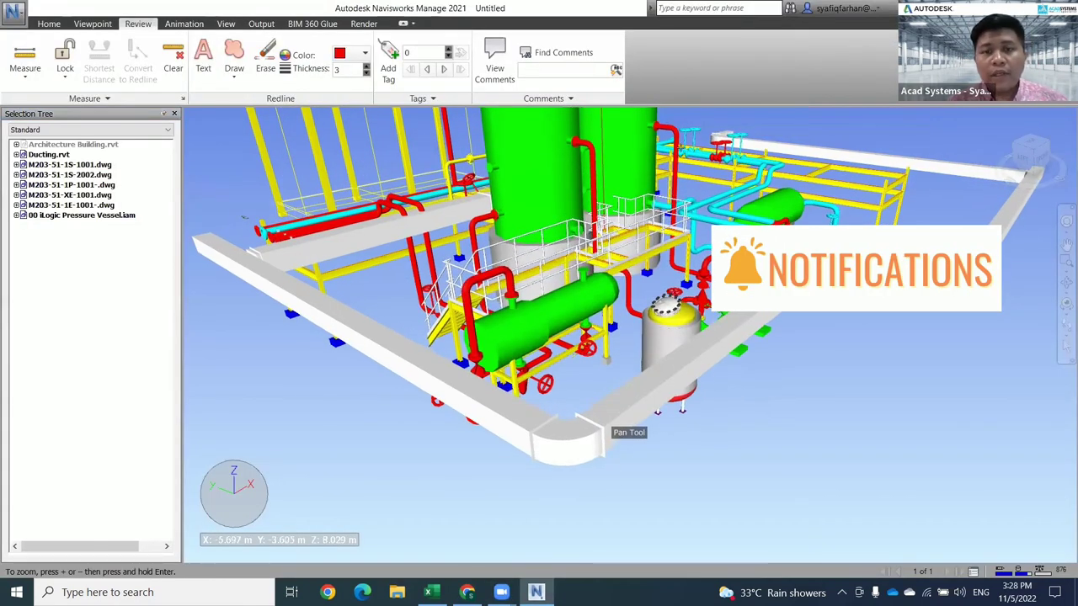